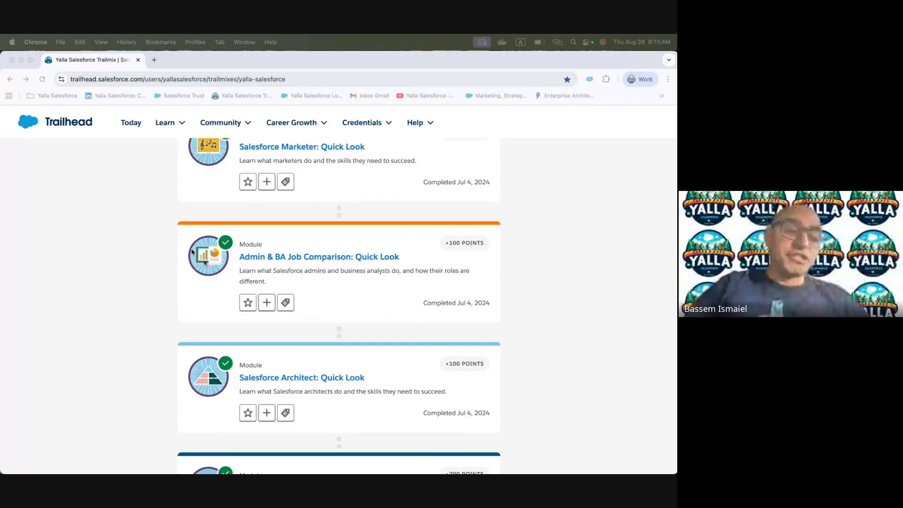
Find the Build Flows with Flow Builder trail in the Yalla Salesforce trailmix and open it
scroll(273, 394, down, 1)
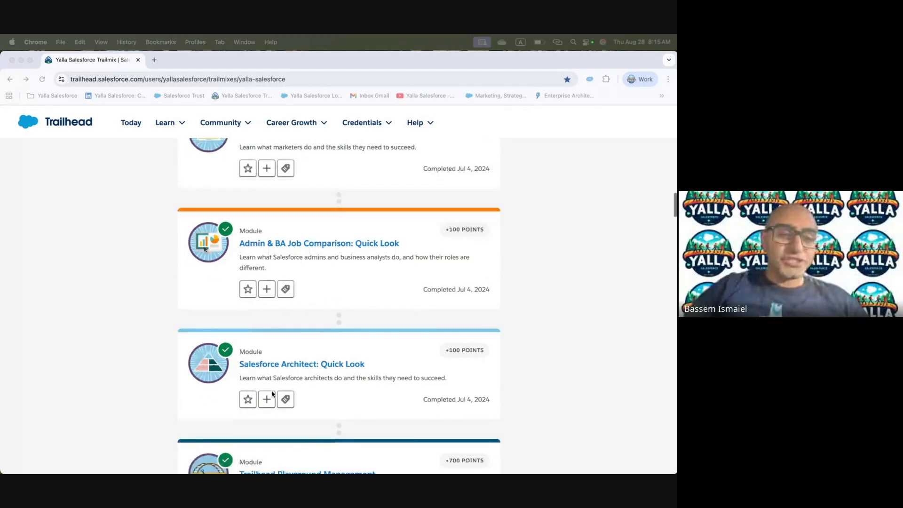
scroll(272, 394, down, 4)
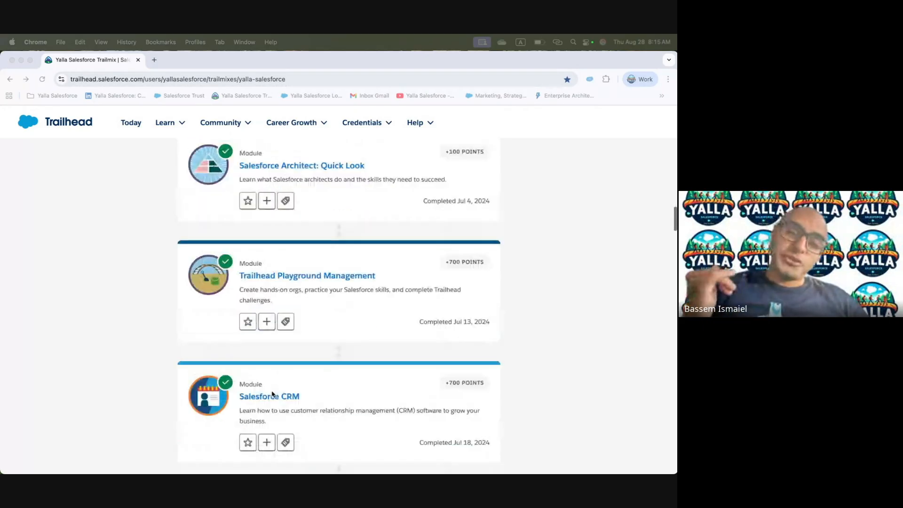
scroll(273, 394, down, 1)
scroll(273, 394, down, 4)
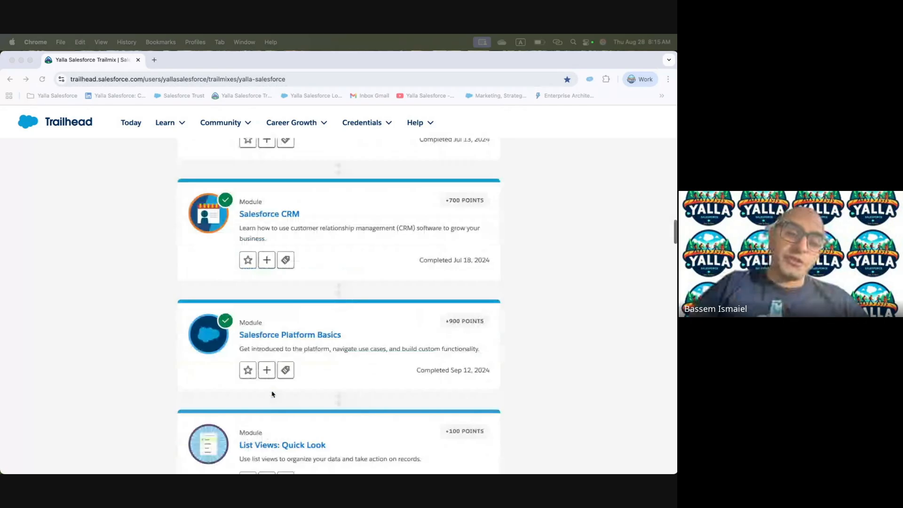
scroll(273, 394, down, 4)
scroll(273, 394, down, 5)
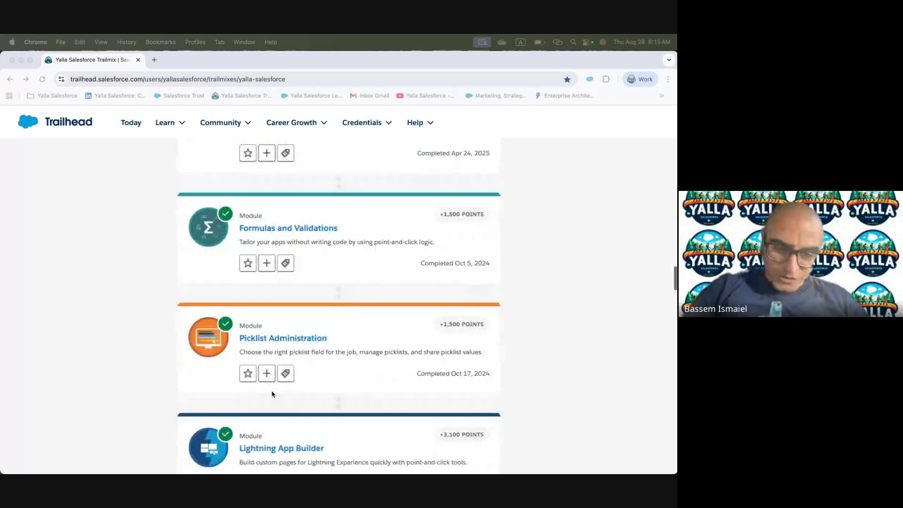
scroll(273, 394, down, 10)
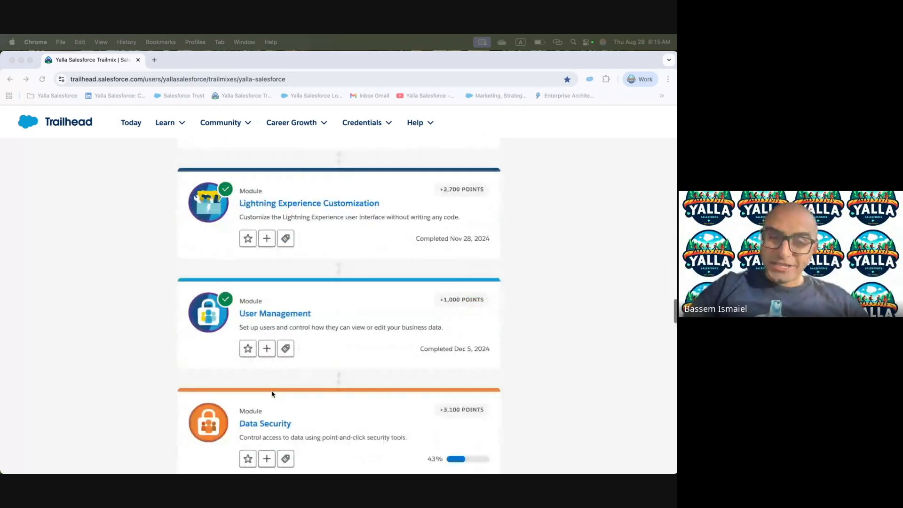
scroll(273, 394, down, 3)
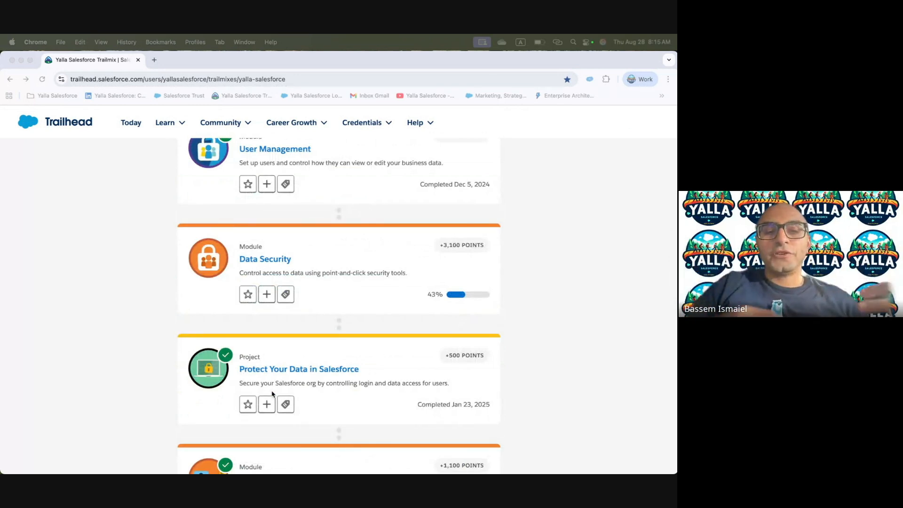
scroll(272, 394, down, 3)
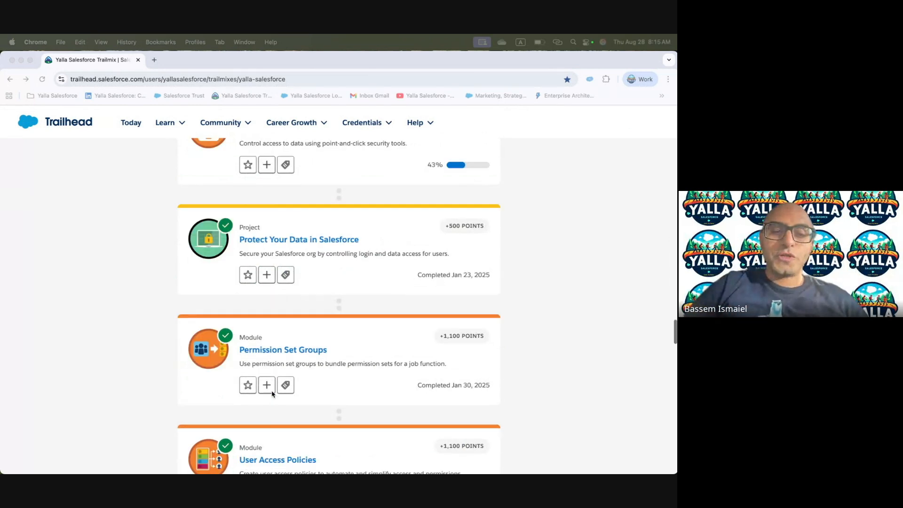
scroll(272, 394, down, 15)
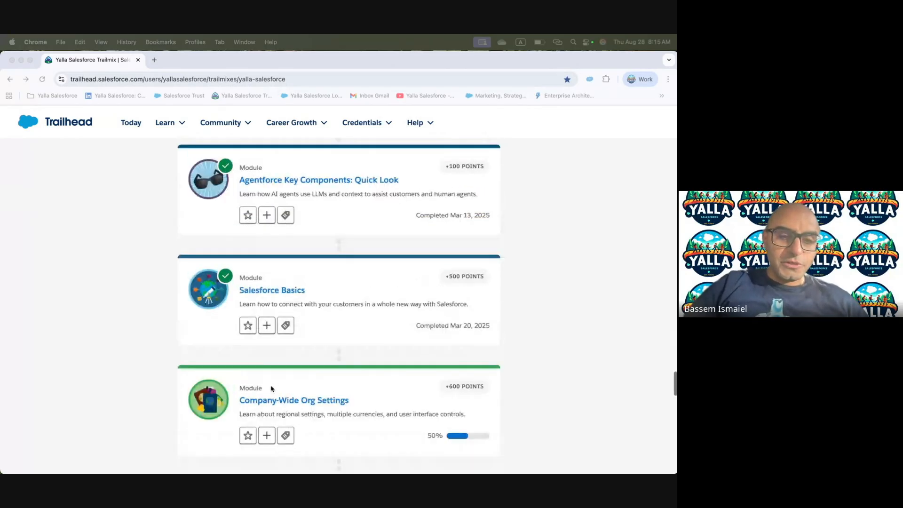
scroll(270, 388, down, 10)
scroll(270, 383, up, 5)
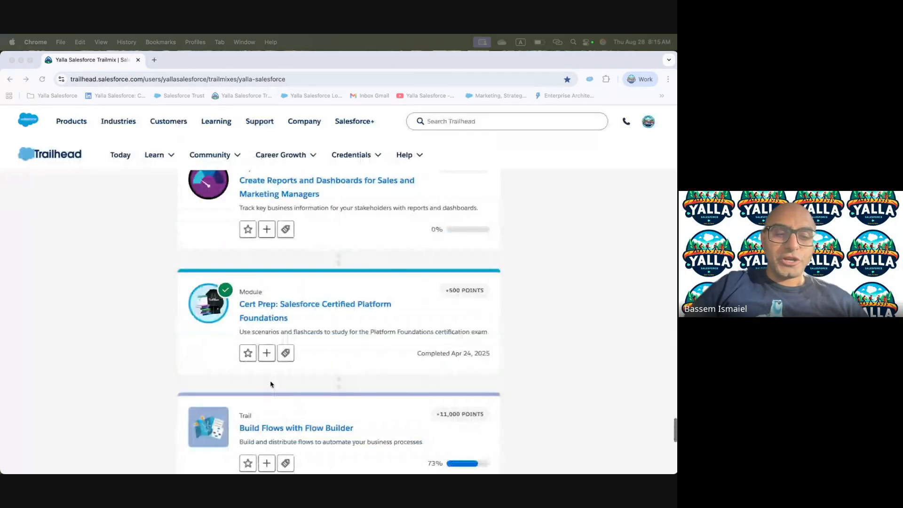
scroll(271, 378, down, 2)
click(292, 231)
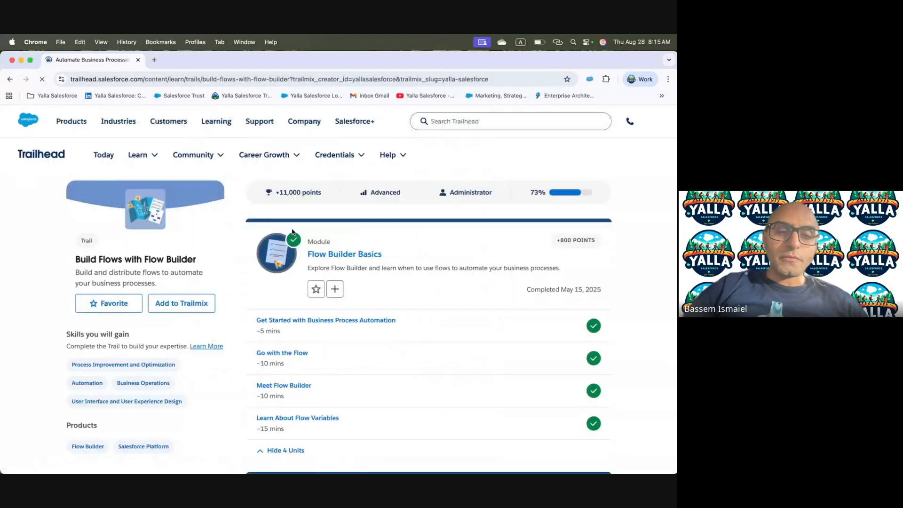
Open the Multirecord Elements and Transforms in Flows module and its Update and Retrieve Multiple Records unit
scroll(305, 286, down, 15)
scroll(304, 286, up, 8)
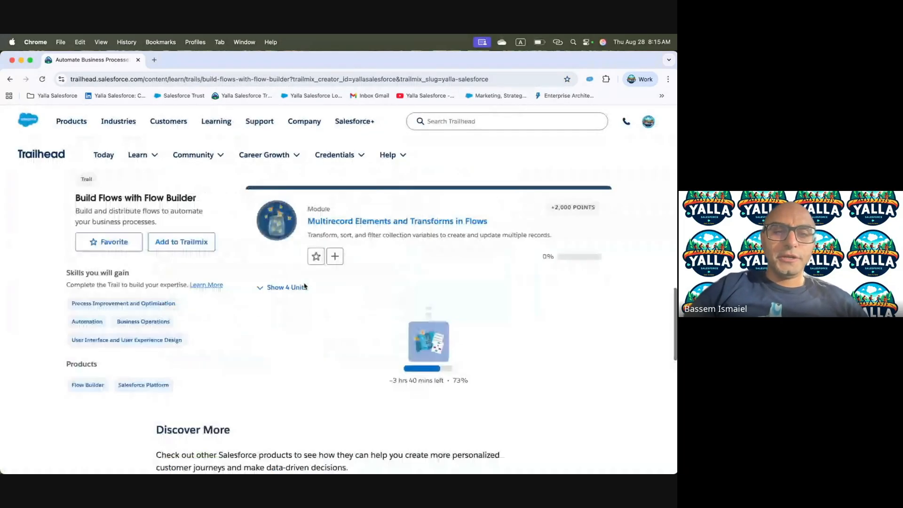
click(383, 232)
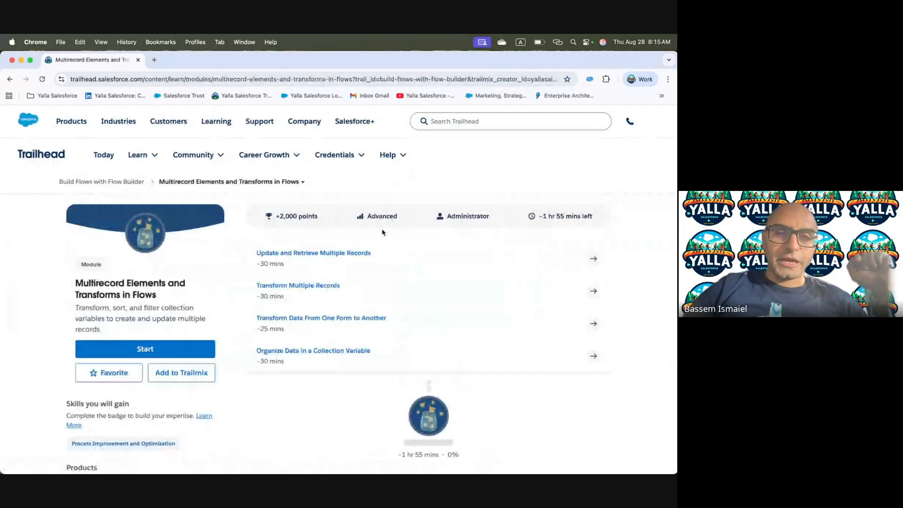
click(320, 254)
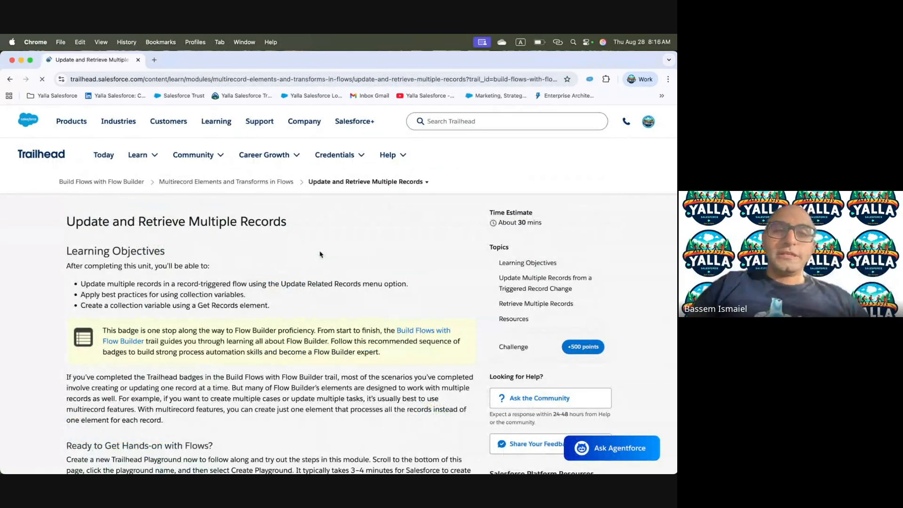
Check the module's unit list and read the unit's introduction on multirecord features and the playground preparation instructions
click(372, 181)
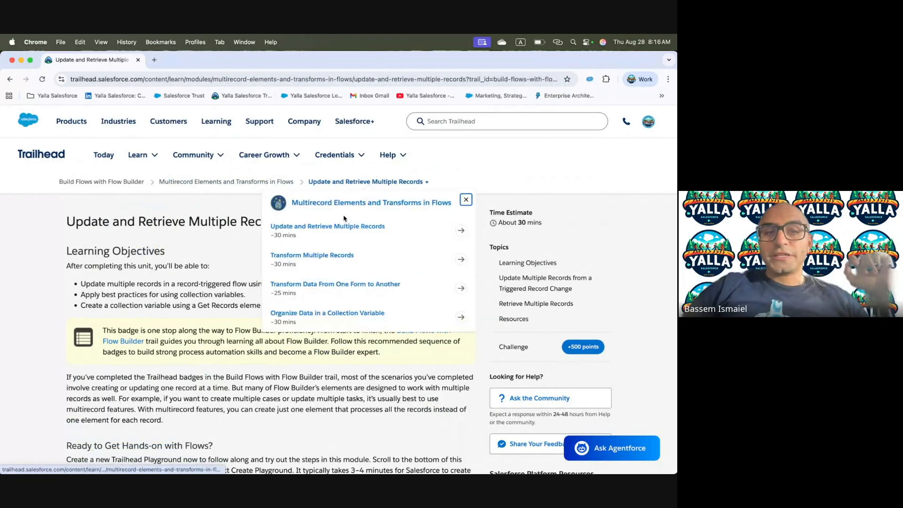
click(217, 281)
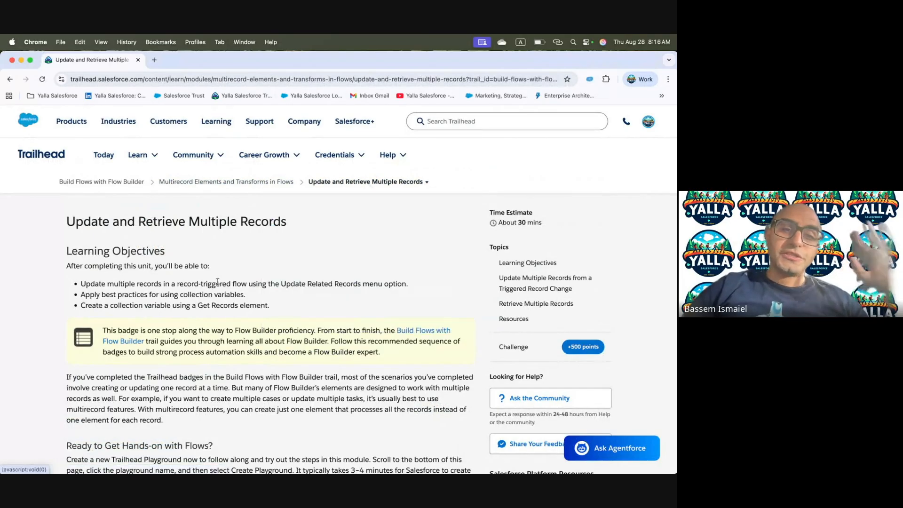
scroll(218, 282, down, 3)
scroll(217, 282, up, 2)
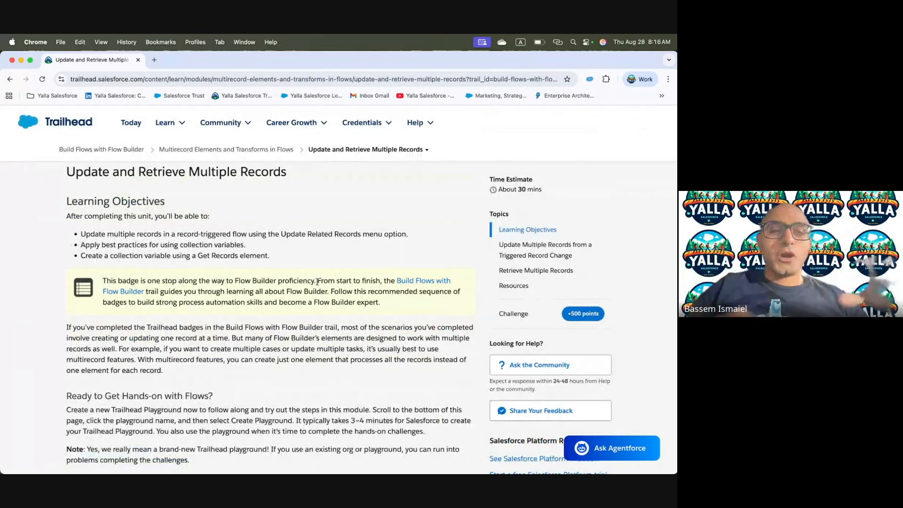
drag(202, 337, 274, 339)
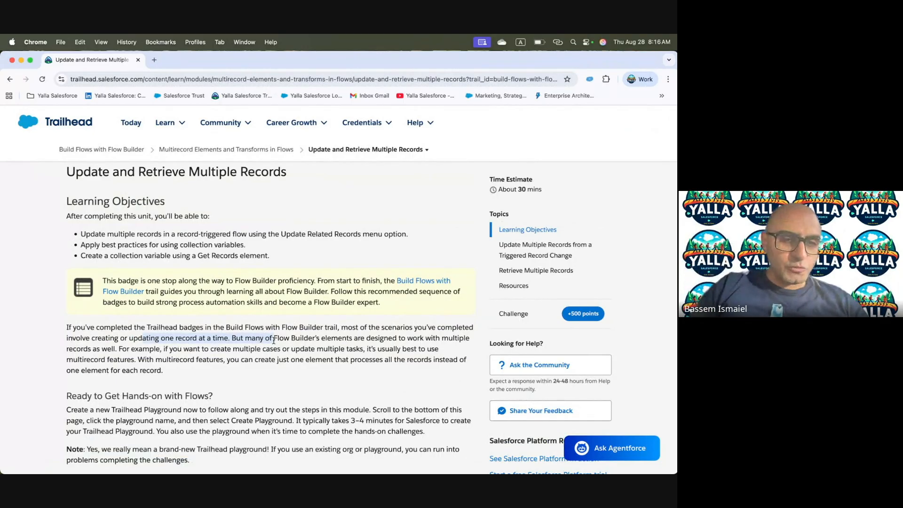
drag(170, 349, 287, 352)
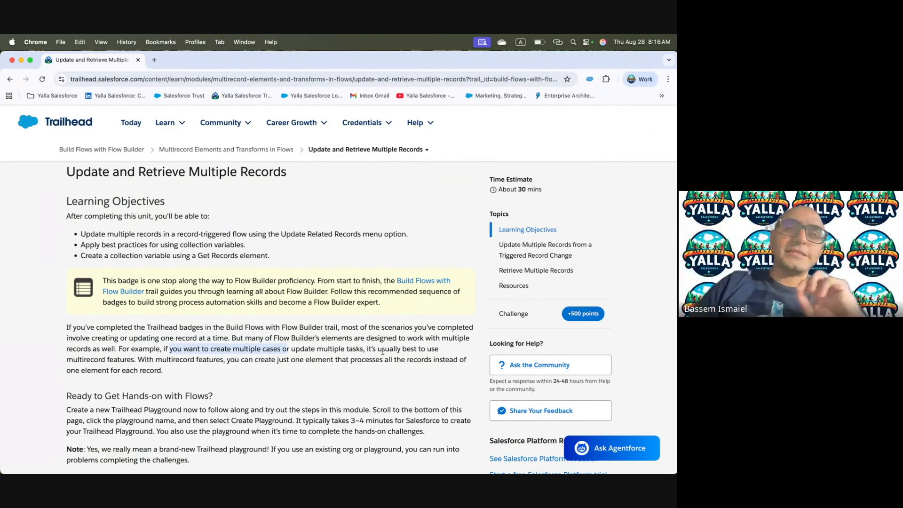
scroll(382, 352, down, 3)
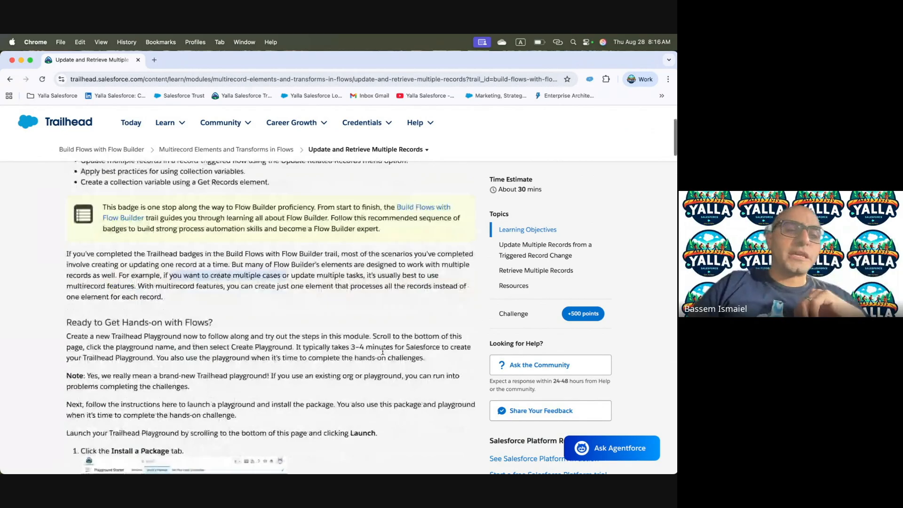
scroll(382, 352, down, 5)
scroll(382, 354, up, 3)
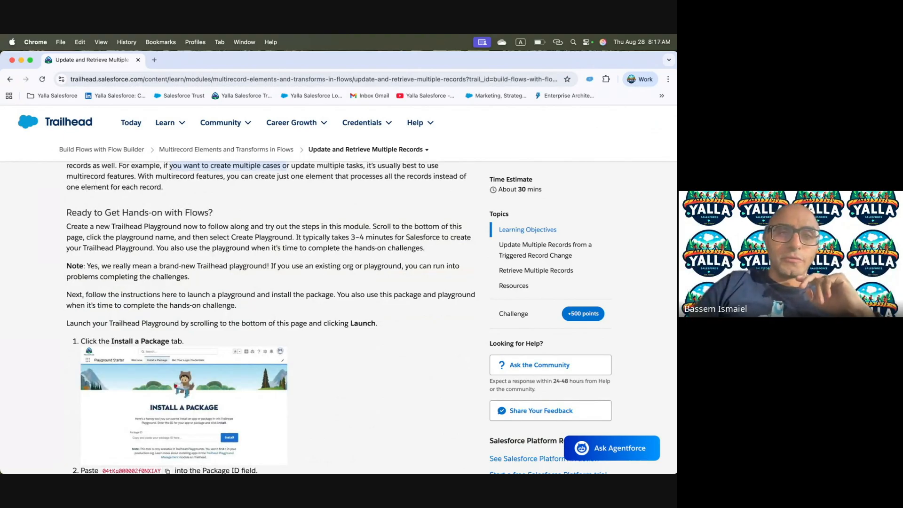
Read the use case under Update Multiple Records from a Triggered Record Change about former customers' open cases
scroll(266, 370, down, 5)
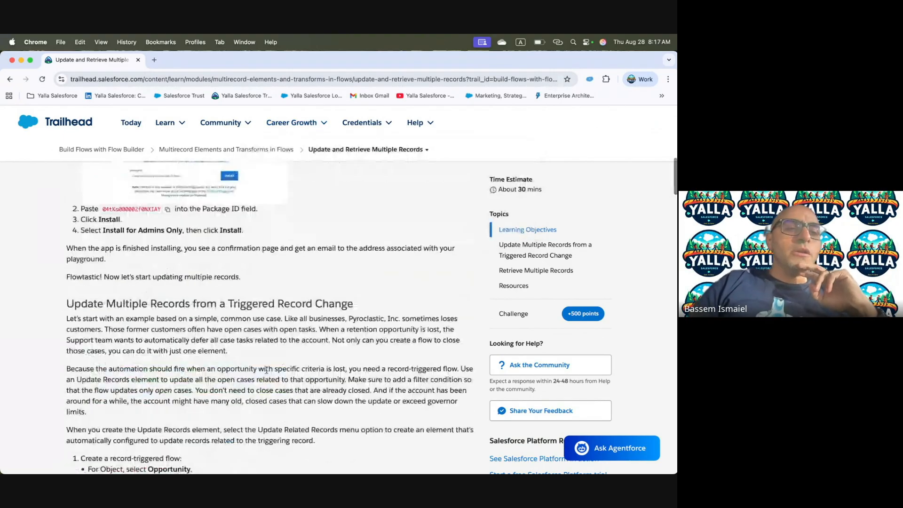
scroll(266, 370, down, 1)
triple_click(403, 247)
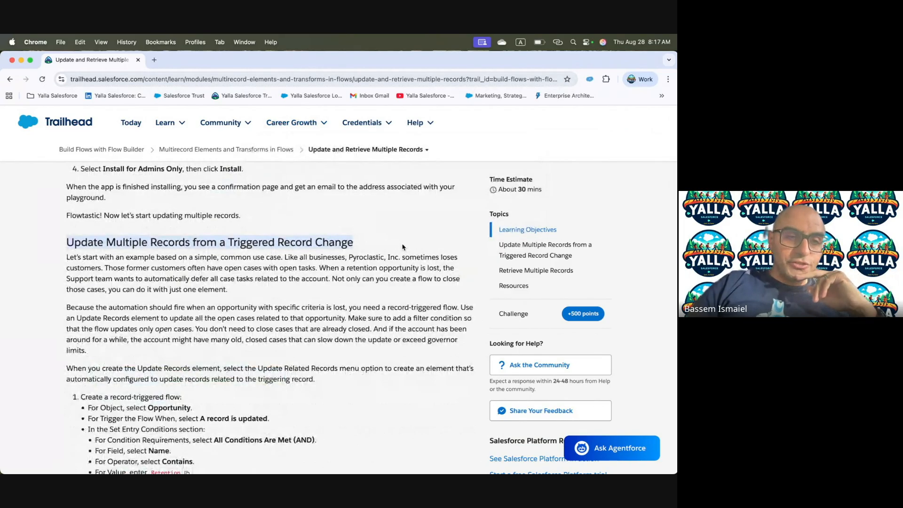
drag(127, 257, 282, 260)
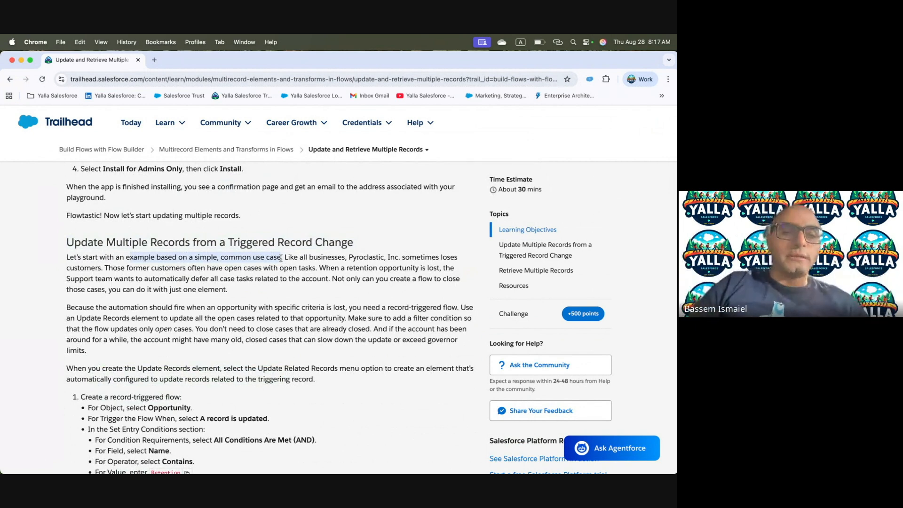
drag(149, 267, 271, 267)
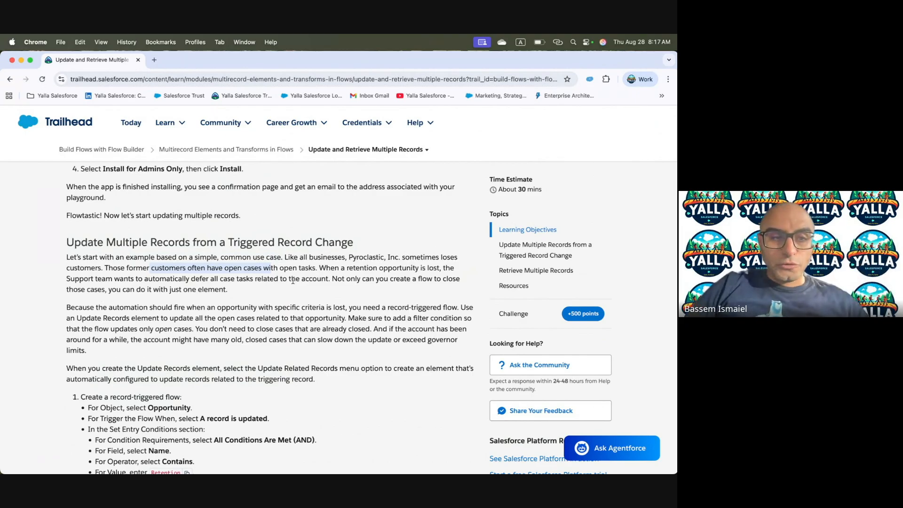
drag(102, 289, 205, 292)
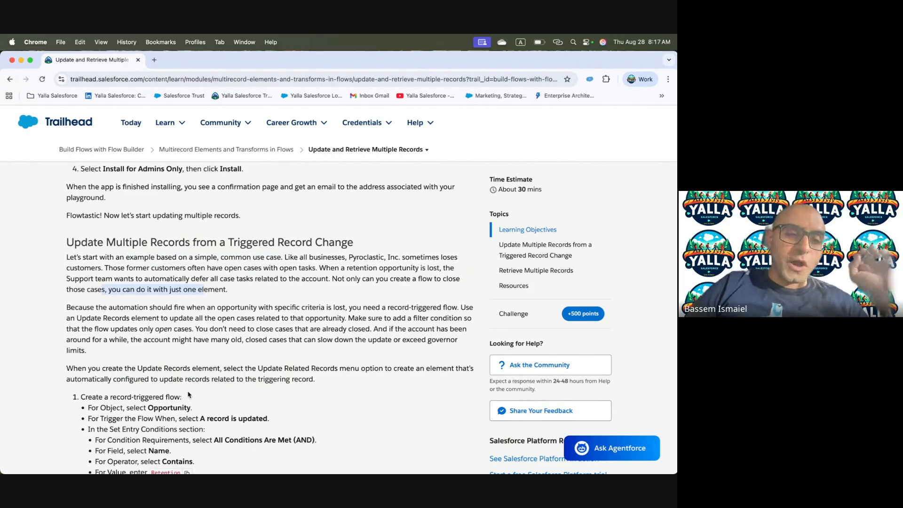
Review the instructions and flow diagram for the record-triggered Opportunity flow that closes related cases
scroll(188, 391, down, 10)
scroll(188, 391, down, 2)
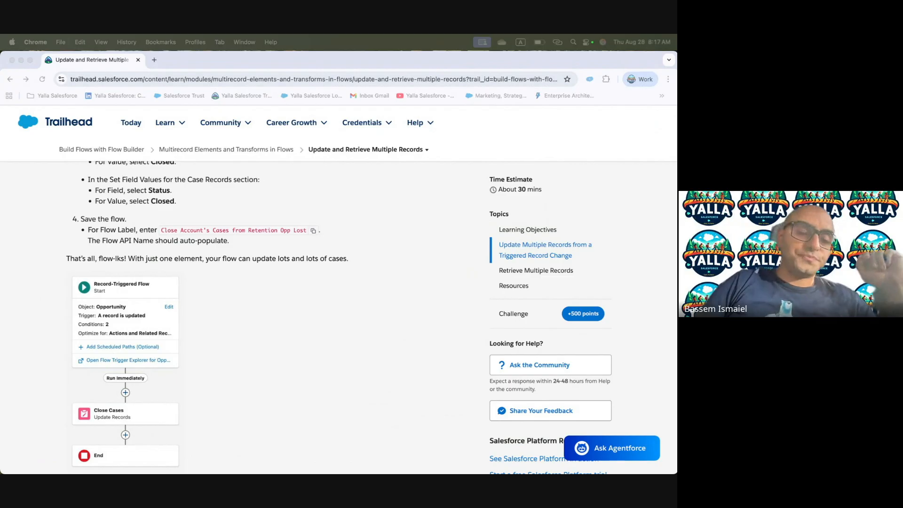
scroll(99, 362, down, 3)
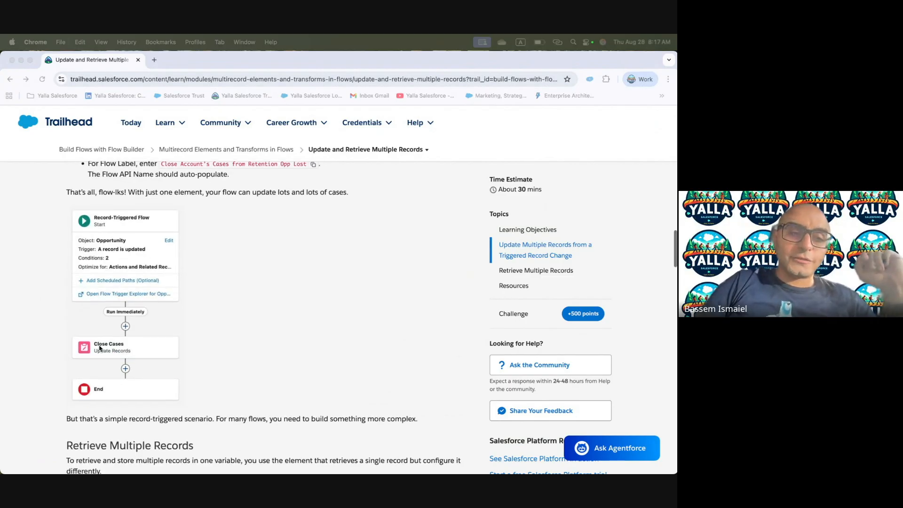
scroll(143, 381, up, 5)
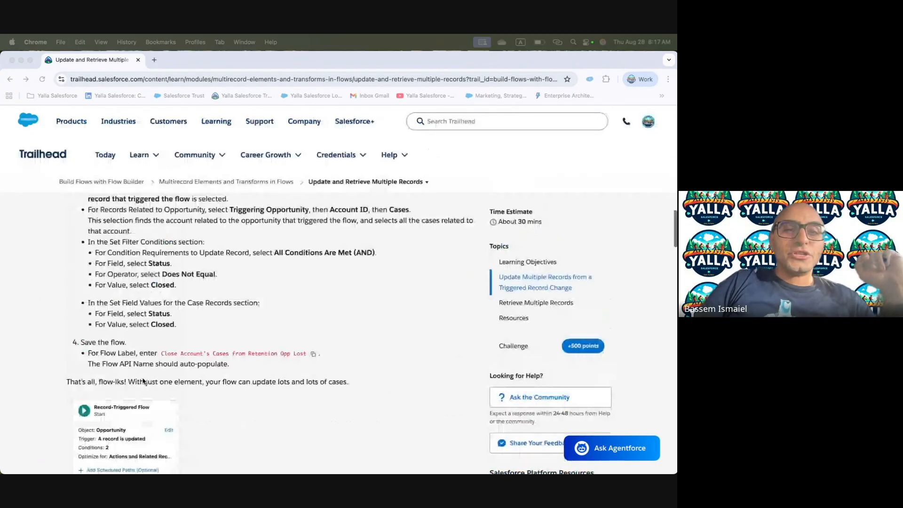
scroll(143, 381, up, 4)
scroll(144, 381, up, 4)
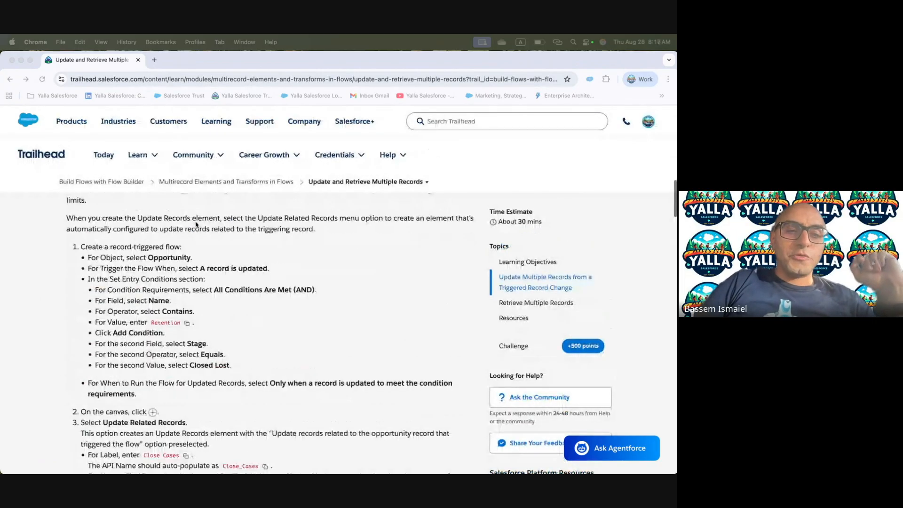
scroll(212, 295, up, 1)
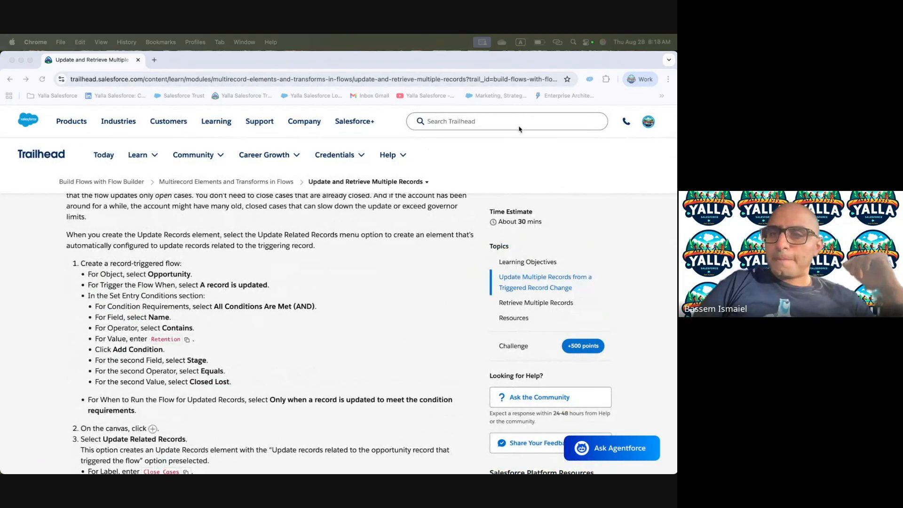
Launch the Transforms in Flows hands-on org from the challenge section of the unit
scroll(365, 348, down, 20)
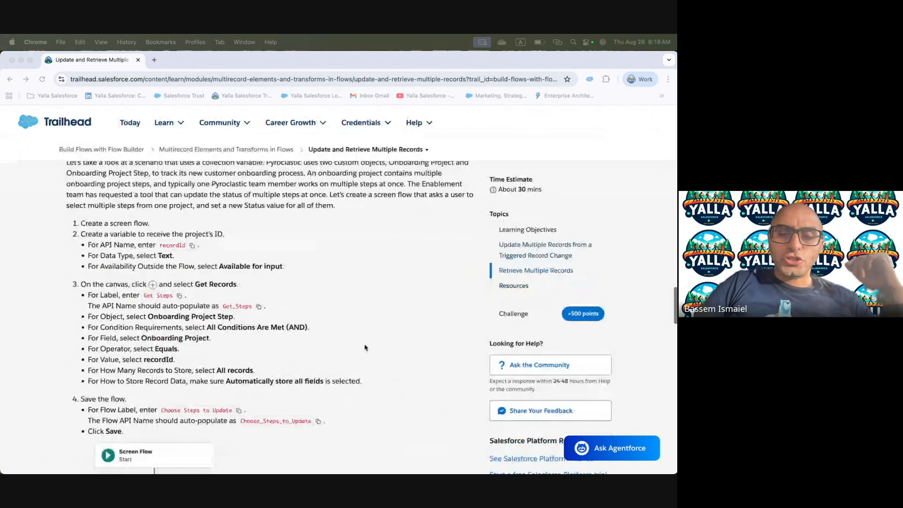
scroll(450, 286, up, 5)
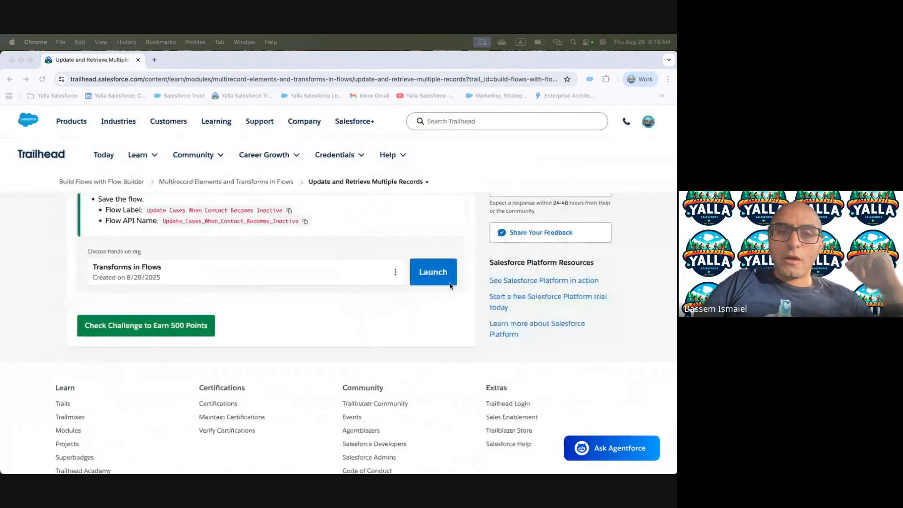
click(450, 285)
Move the launched playground's browser window to Desktop 2 and enlarge it to fill the screen
drag(171, 68, 245, 229)
key(ctrl+Up)
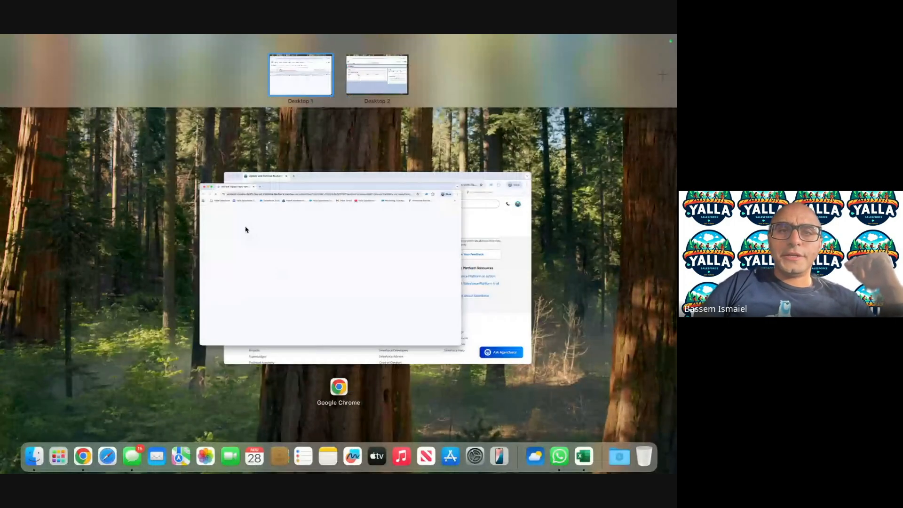
click(246, 229)
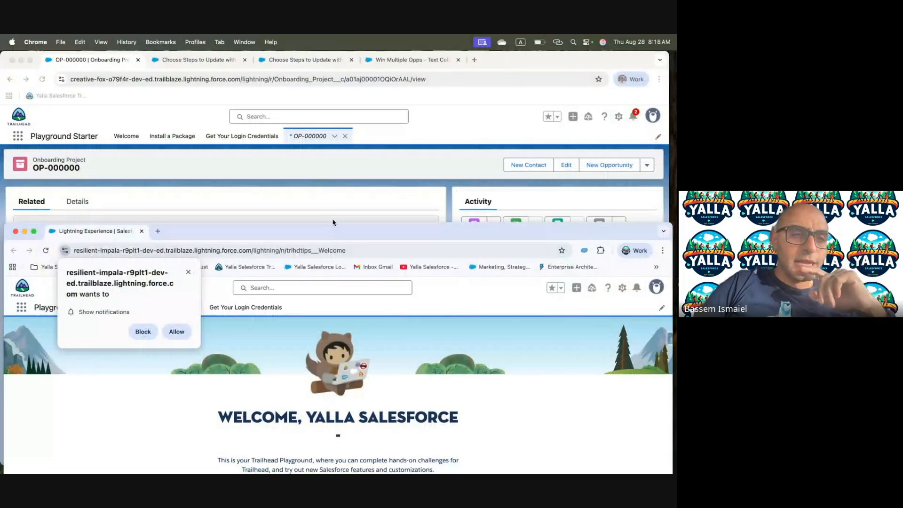
double_click(333, 225)
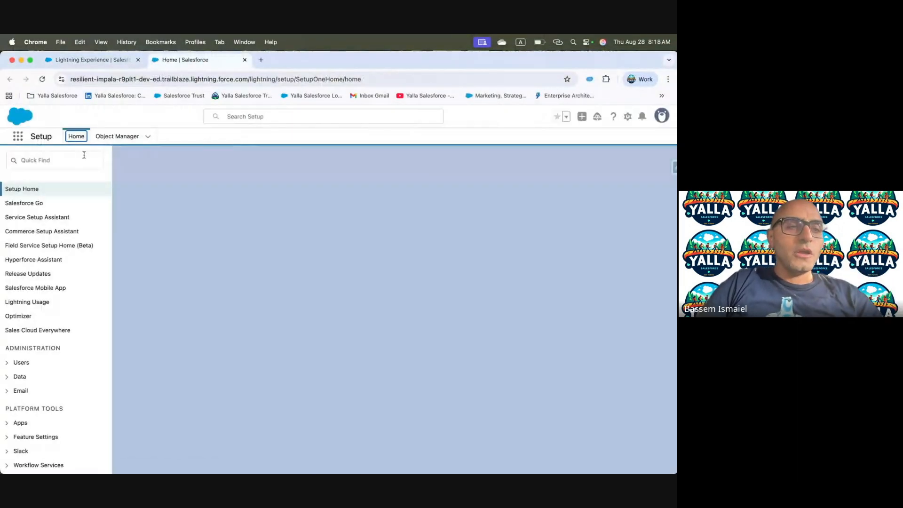
Find the Flows page in Setup by searching for Flow, allow the site's notifications, and open it
click(49, 162)
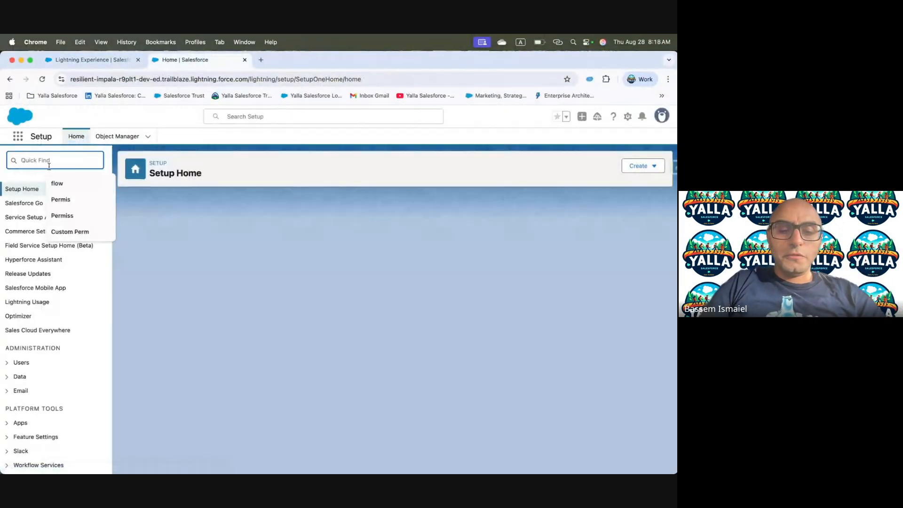
text(Flow)
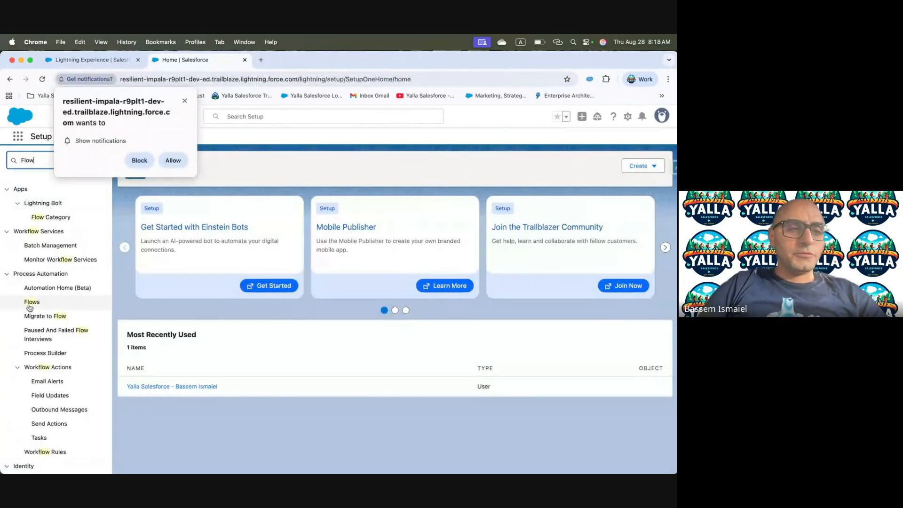
click(173, 161)
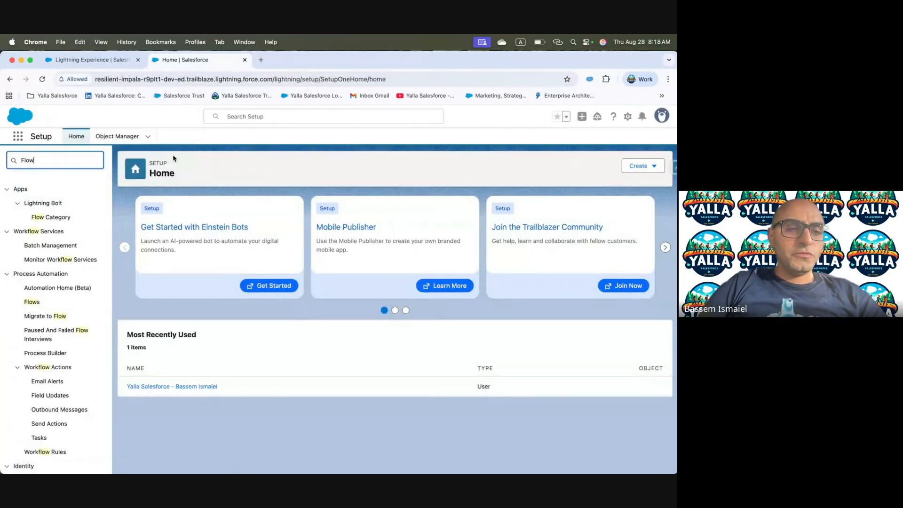
click(47, 303)
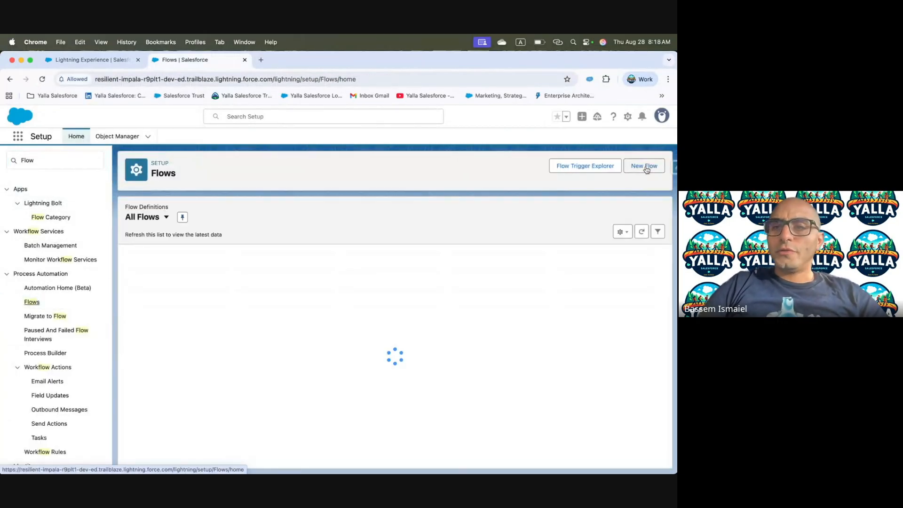
Create a new Record-Triggered Flow from the Triggered automation category
click(646, 167)
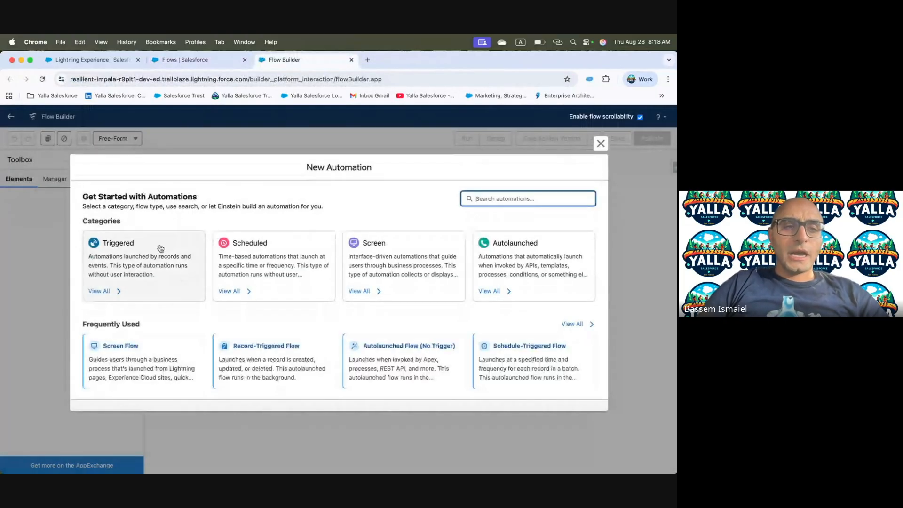
click(148, 253)
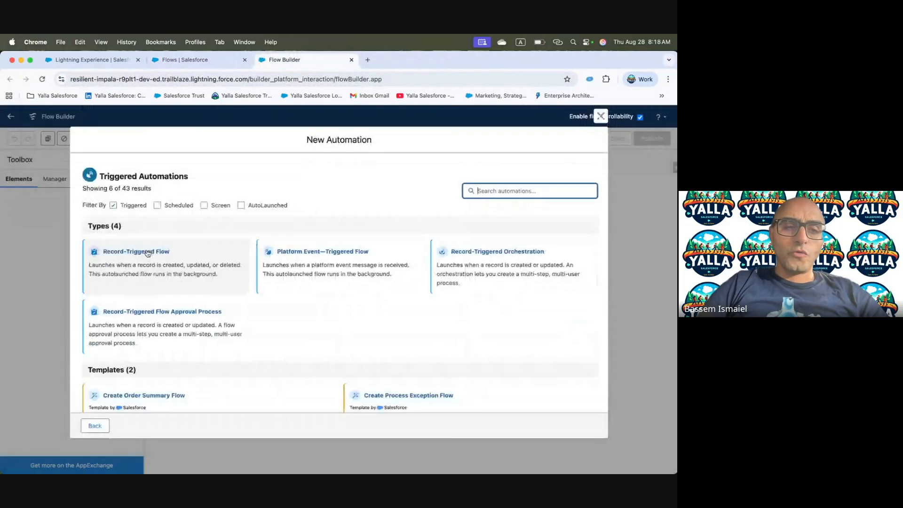
click(180, 266)
Check the Trailhead instructions for the record-triggered flow and set its triggering object to Opportunity in Flow Builder, dismissing the introductory tour
key(ctrl+Left)
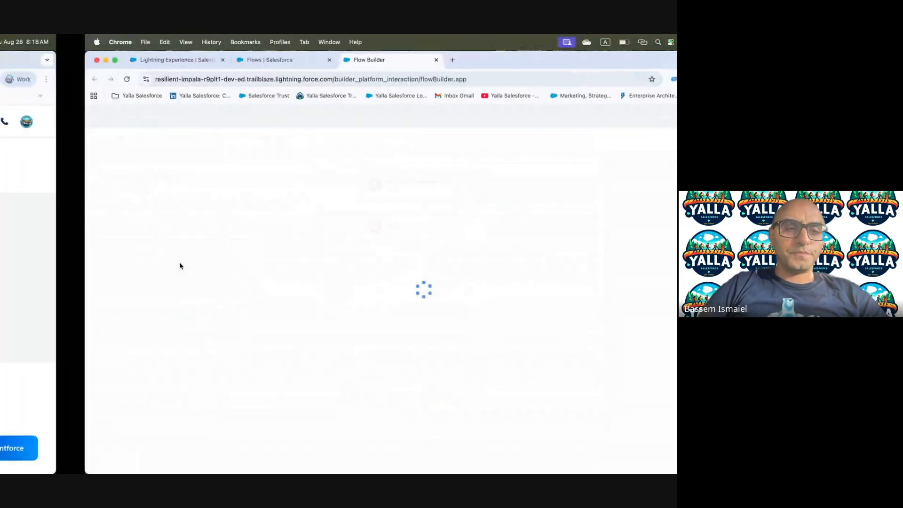
scroll(179, 266, up, 5)
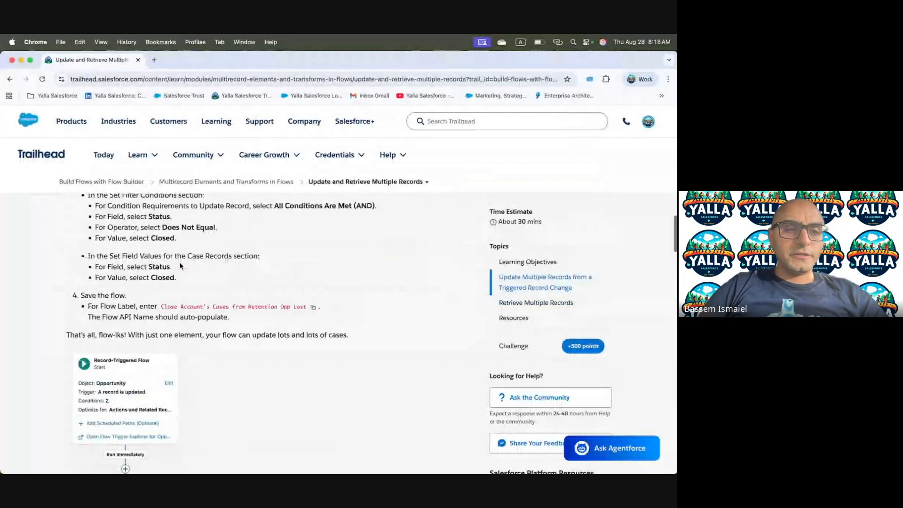
scroll(179, 263, up, 5)
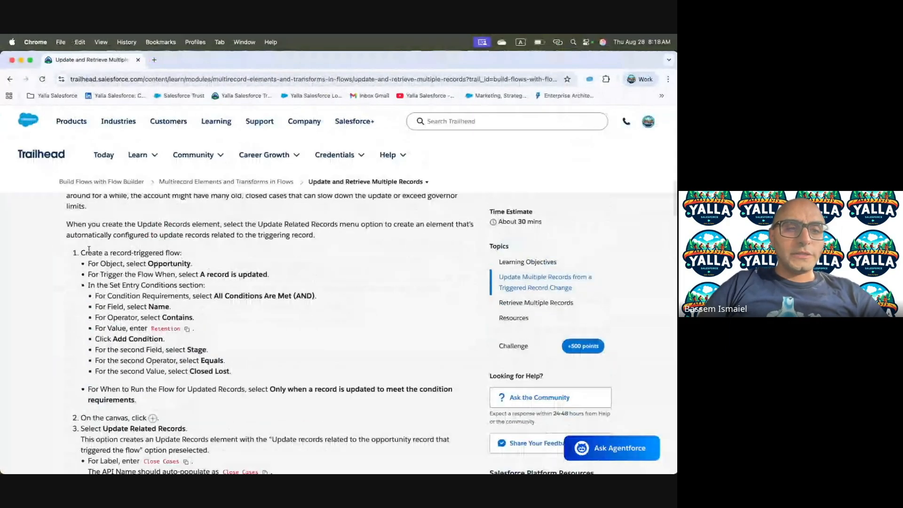
scroll(94, 249, up, 1)
drag(67, 248, 218, 247)
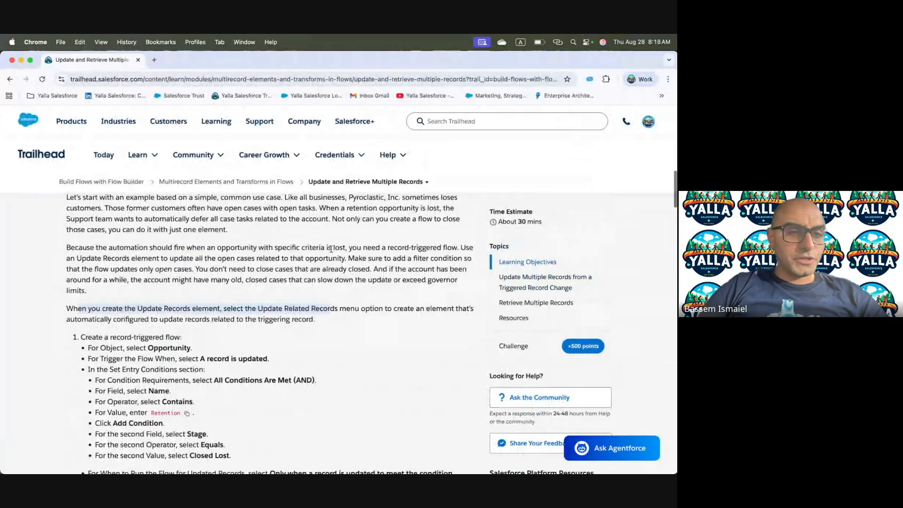
scroll(331, 249, down, 3)
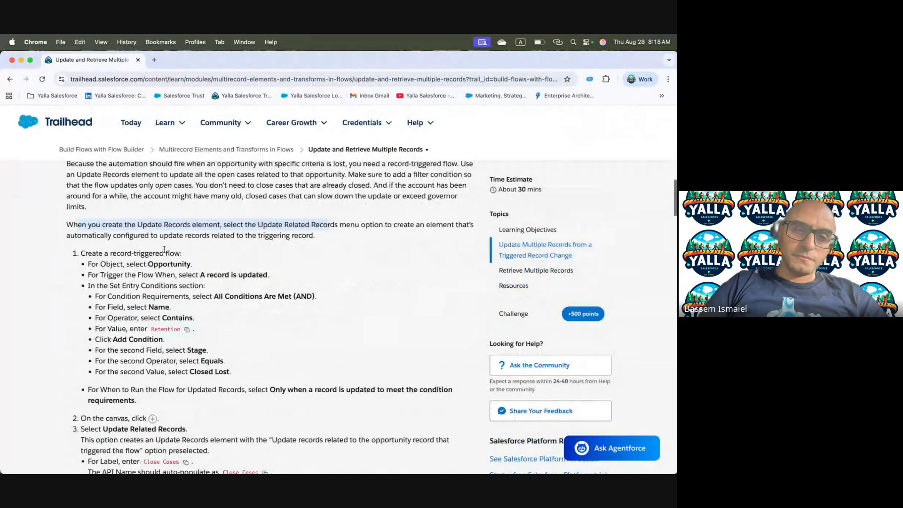
drag(148, 264, 220, 264)
key(ctrl+Right)
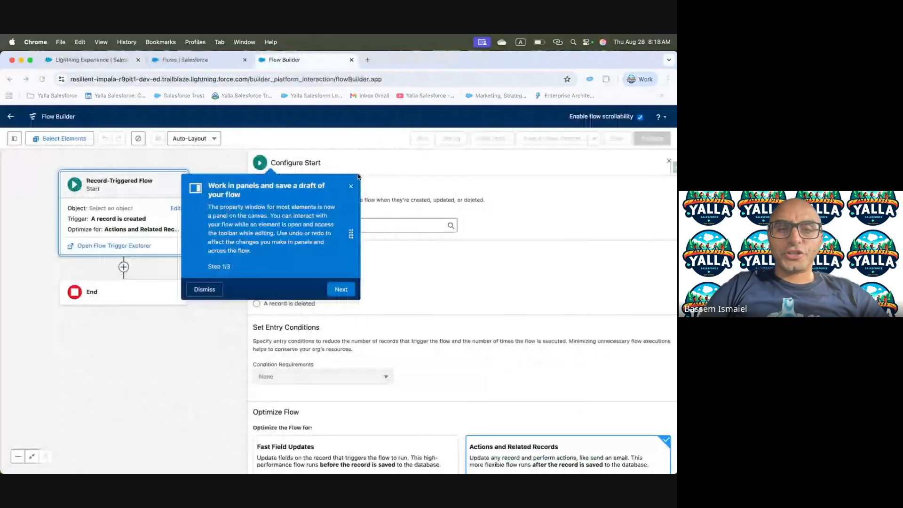
click(350, 185)
click(344, 225)
text(Oppo)
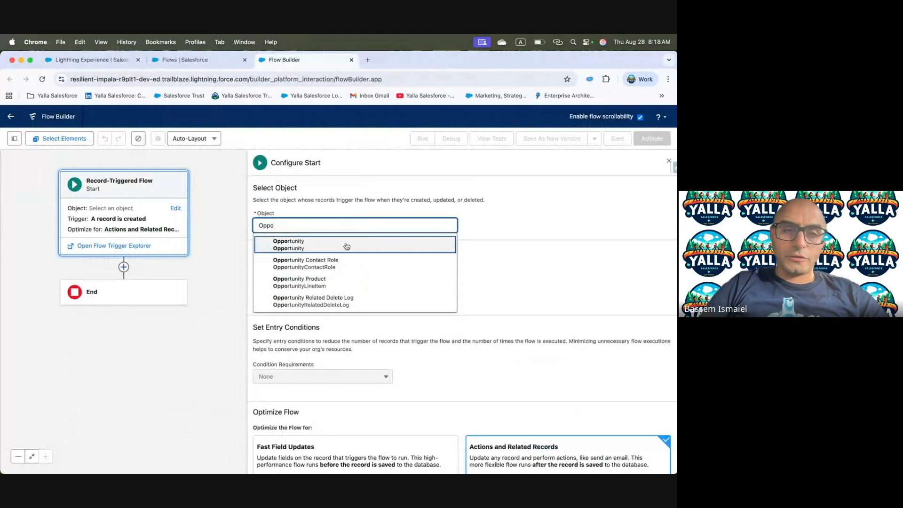
click(343, 245)
Trigger the flow when a record is updated and set Condition Requirements to All Conditions Are Met (AND), consulting the Trailhead instructions
key(ctrl+Left)
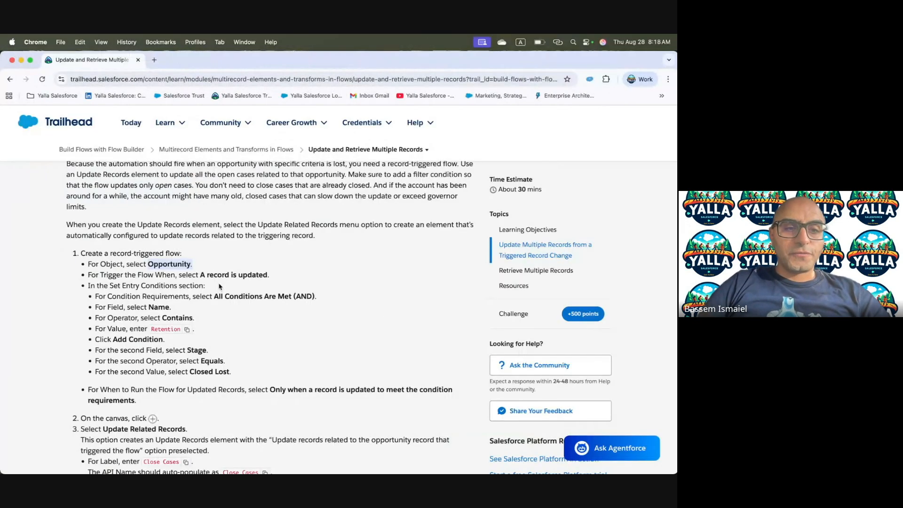
key(ctrl+Right)
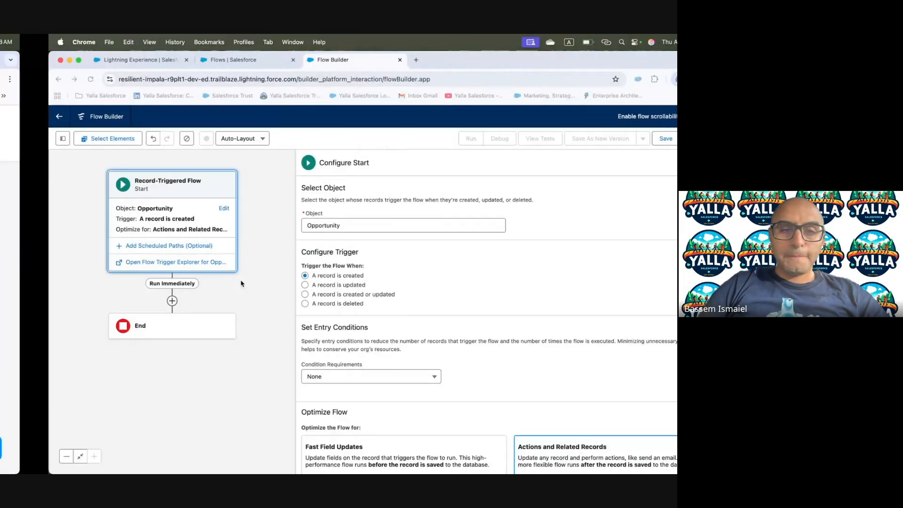
click(257, 284)
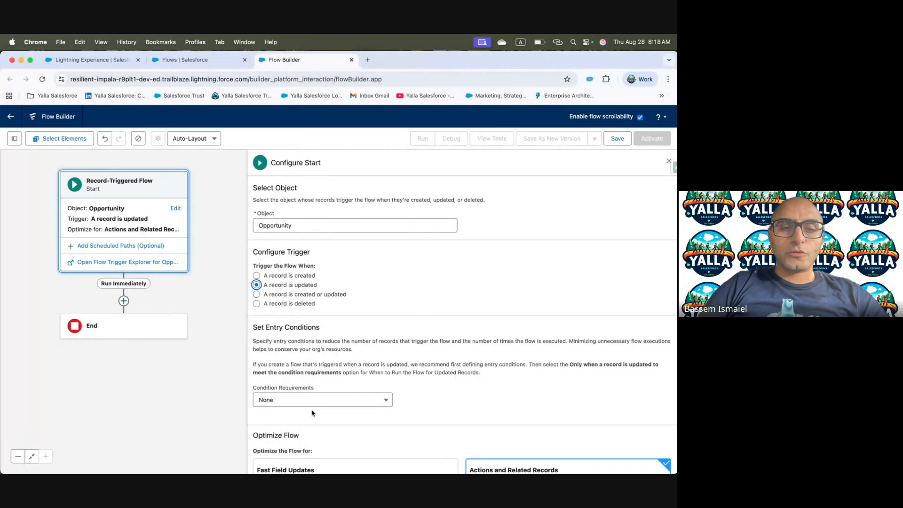
key(ctrl+Left)
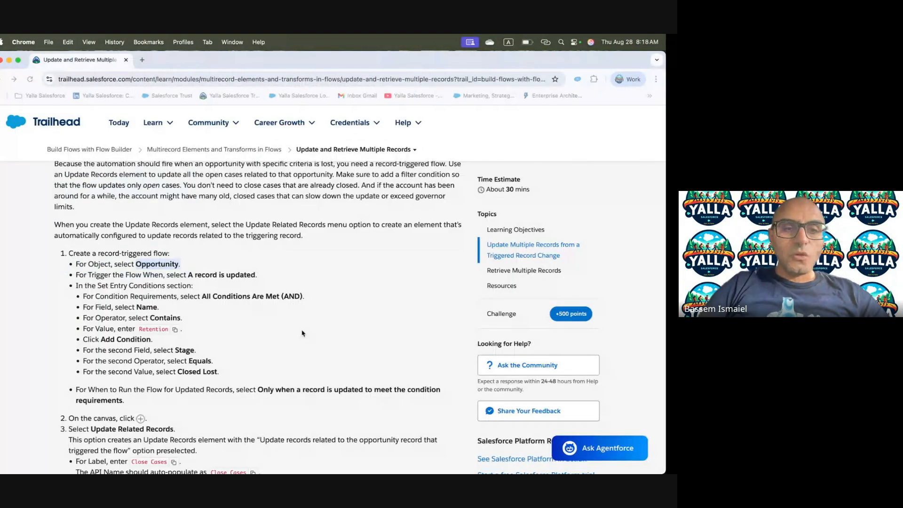
scroll(149, 253, down, 2)
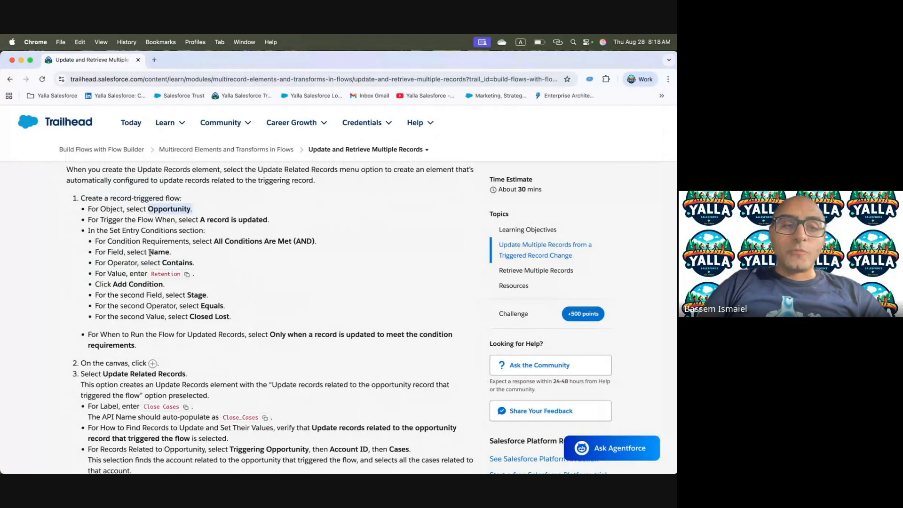
double_click(166, 274)
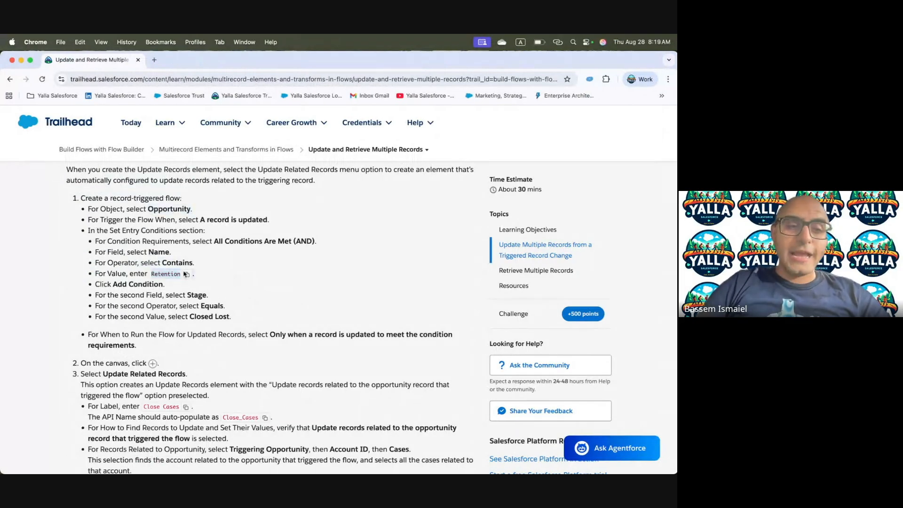
drag(190, 316, 232, 316)
Define the first entry condition as Name Contains Retention
key(ctrl+Right)
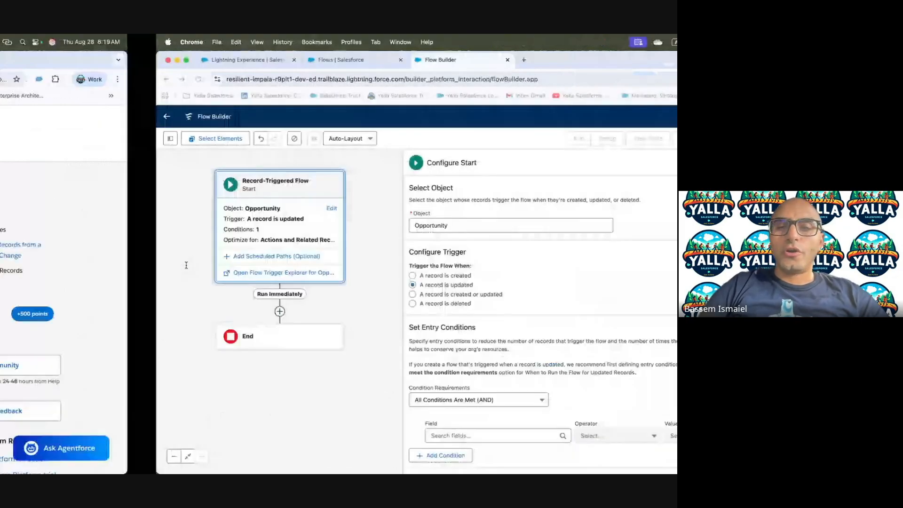
click(329, 436)
text(Name)
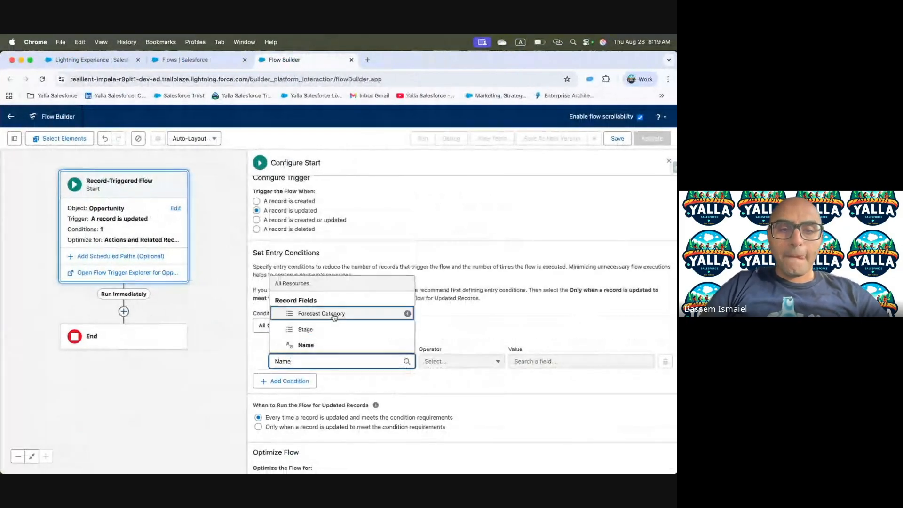
click(322, 345)
click(461, 362)
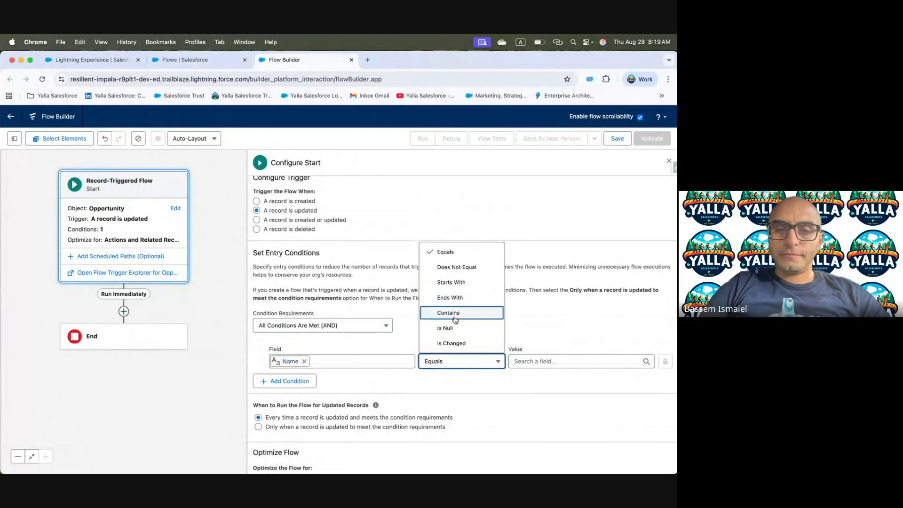
click(449, 313)
key(ctrl+Left)
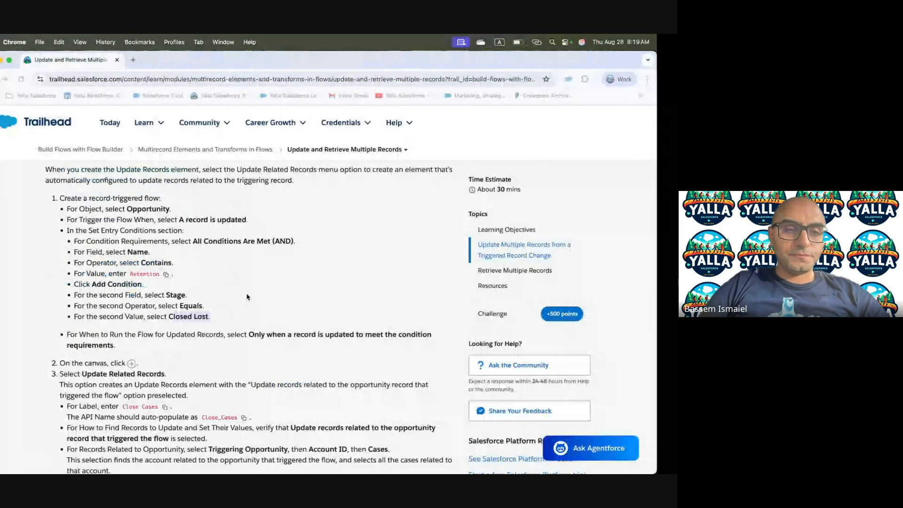
key(ctrl+Right)
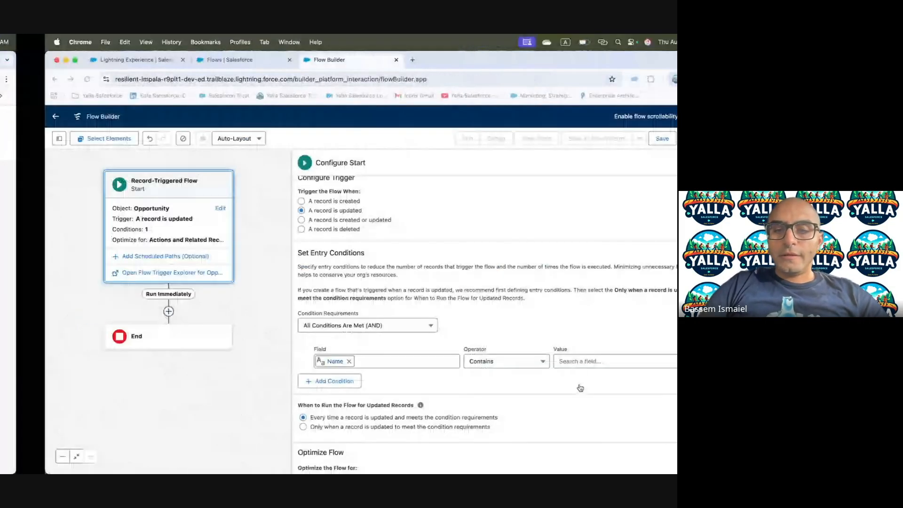
click(578, 361)
text(Retention)
Add a second entry condition, Stage Equals Closed Lost
click(288, 381)
click(314, 389)
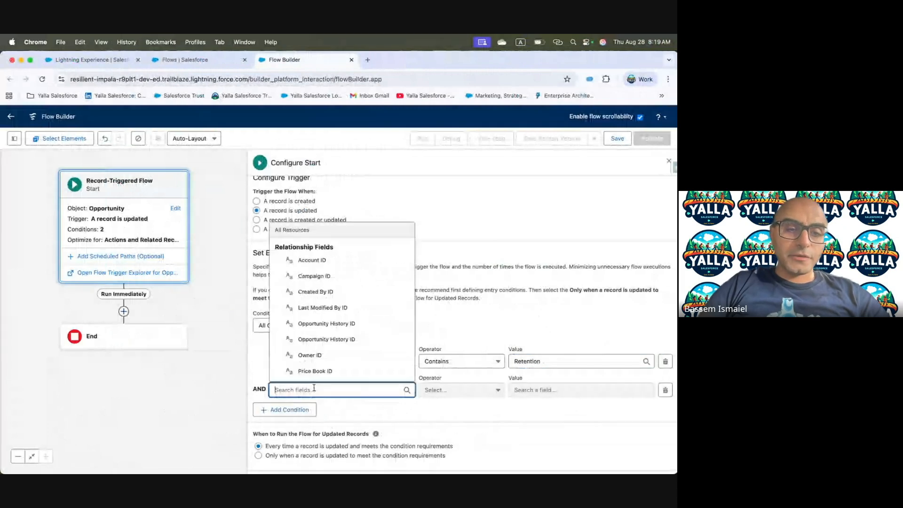
text(Stage)
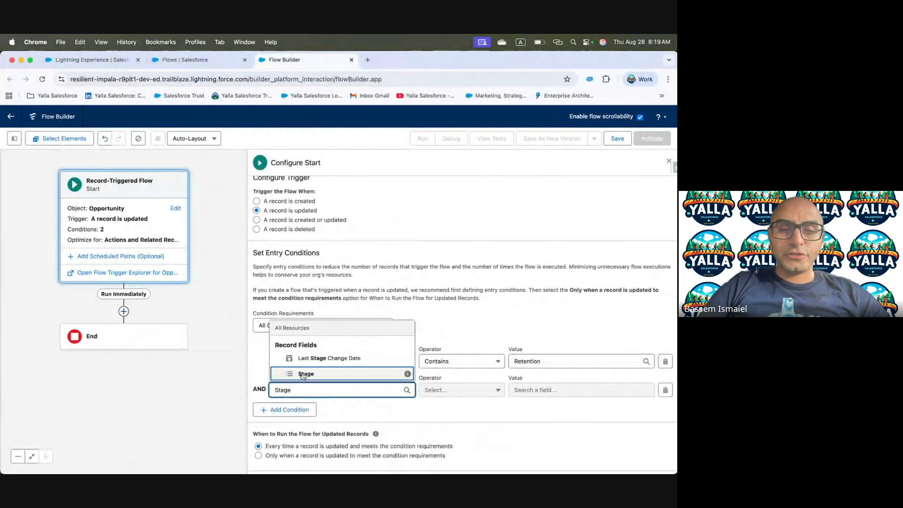
click(303, 374)
click(542, 390)
text(clo)
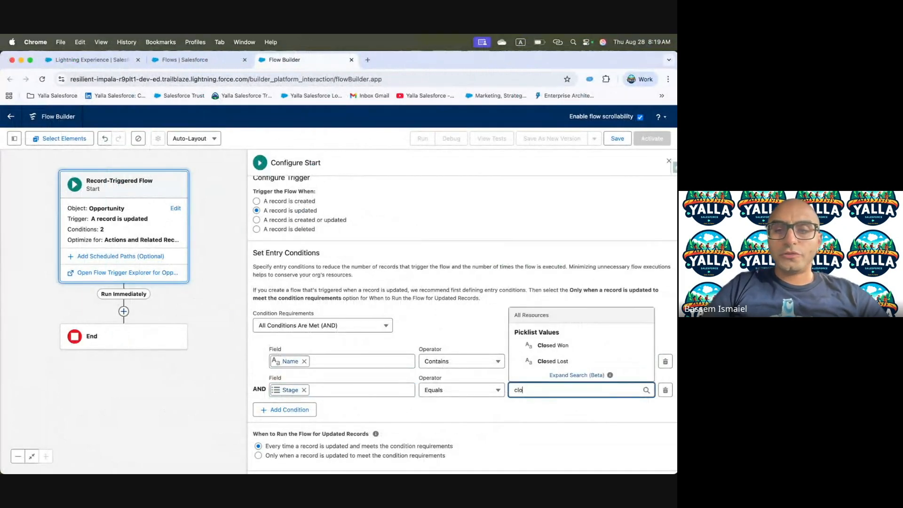
text(s)
click(552, 361)
Following the Trailhead instructions, run the flow only when a record is updated to meet the condition requirements
key(ctrl+Left)
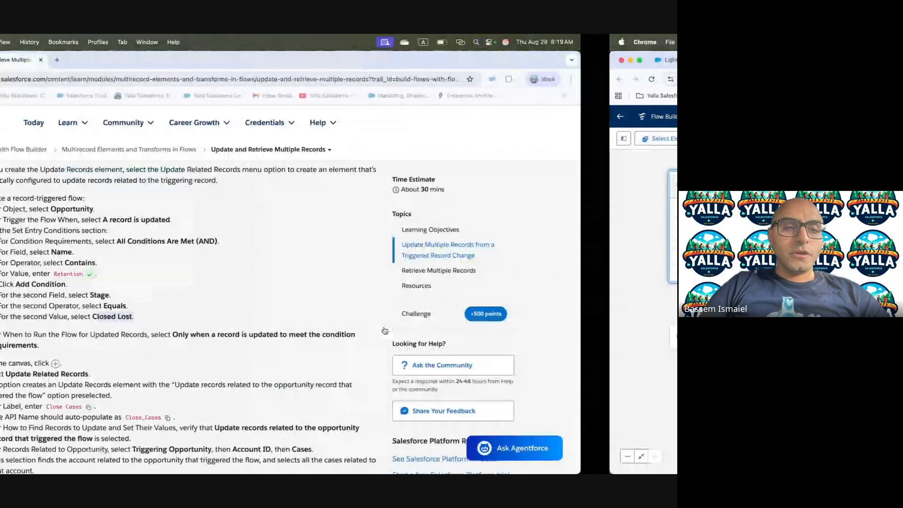
scroll(172, 283, down, 2)
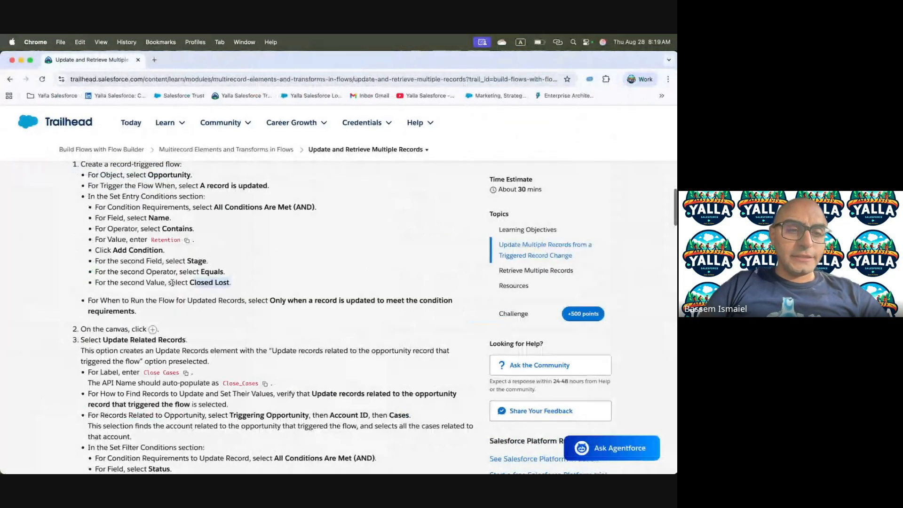
scroll(172, 282, down, 2)
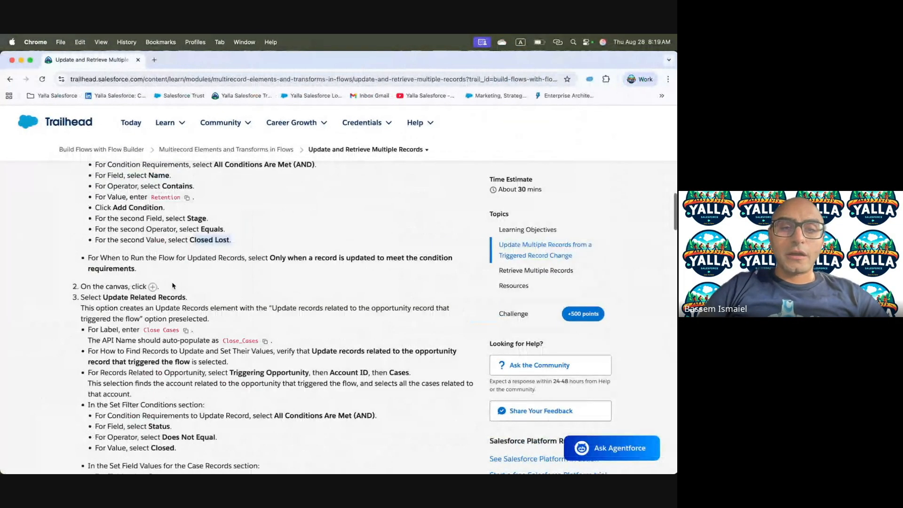
key(ctrl+Right)
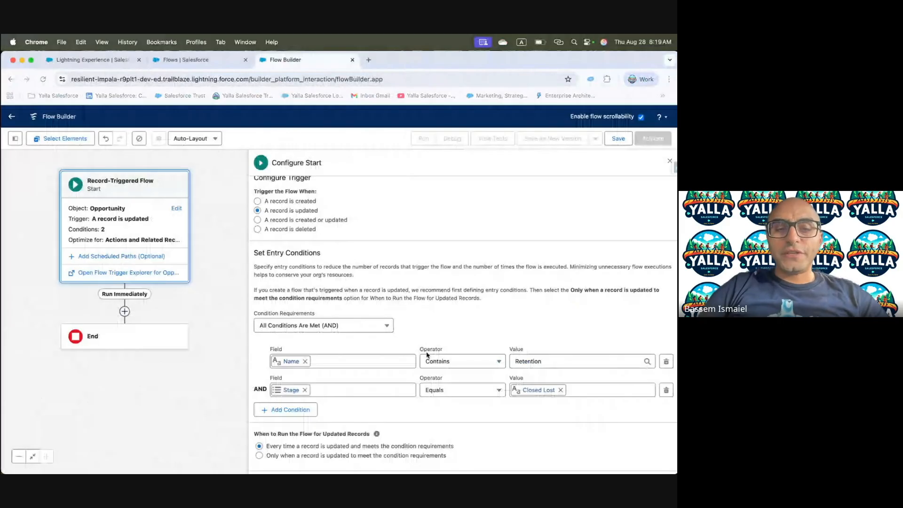
scroll(427, 355, down, 3)
click(356, 374)
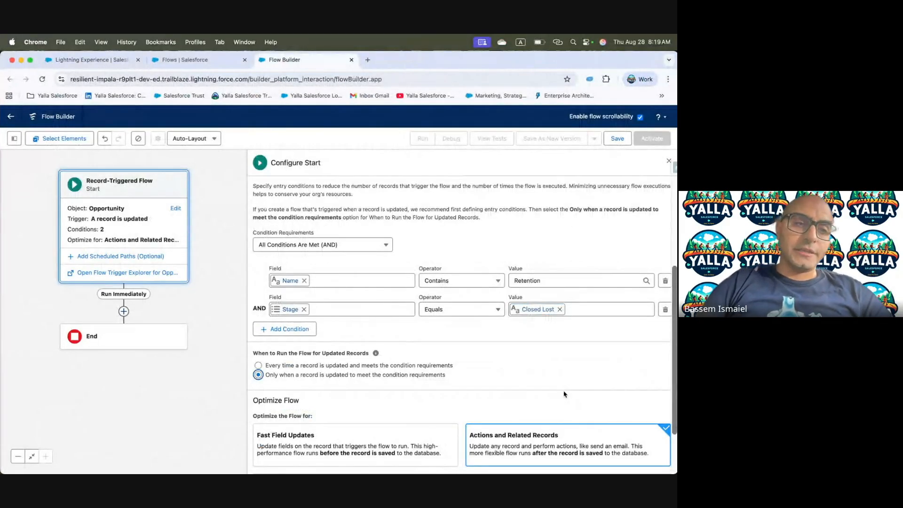
Read the Trailhead instructions for the Update Related Records element and check the Optimize Flow setting in the flow's start configuration
key(ctrl+Left)
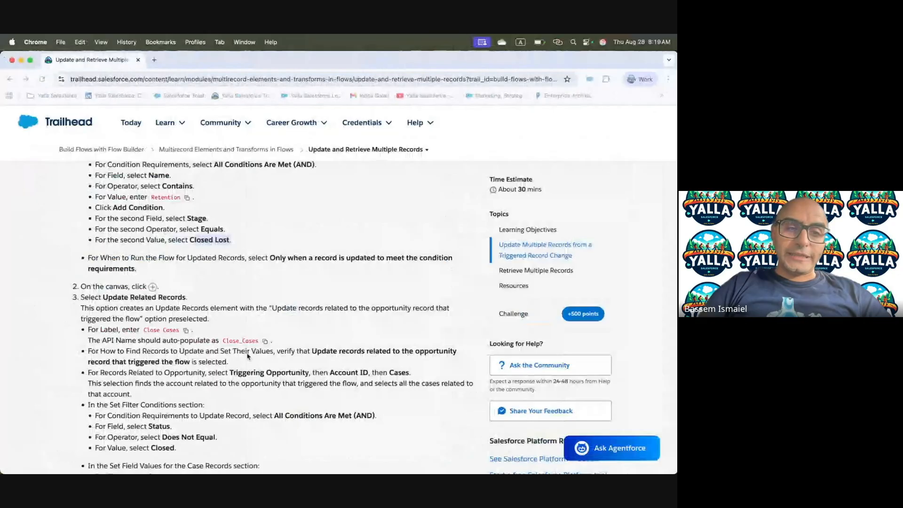
scroll(247, 355, down, 2)
key(ctrl+Right)
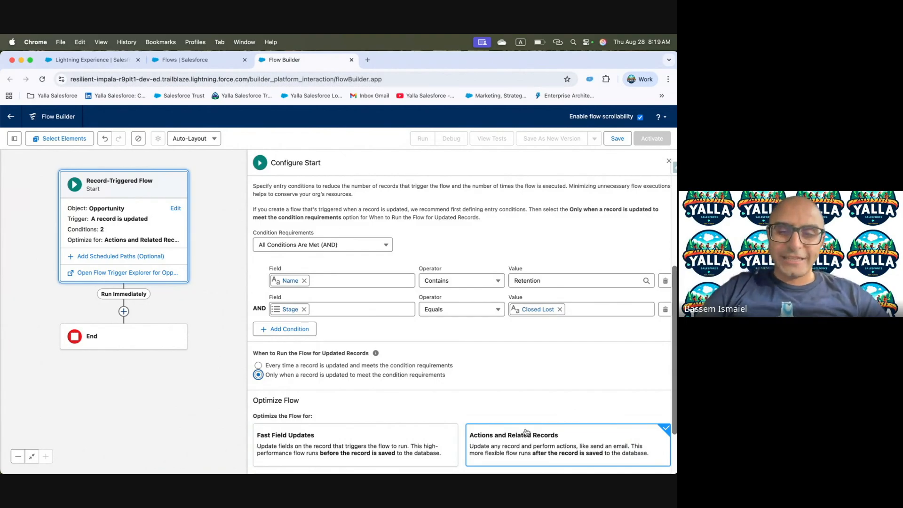
scroll(526, 432, down, 3)
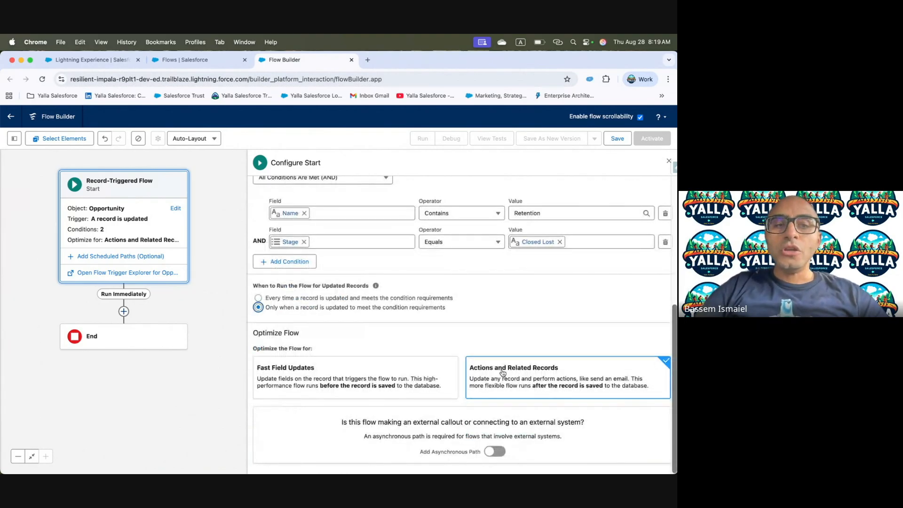
Keep the flow optimized for Actions and Related Records and add an Update Related Records element on the Run Immediately path
click(570, 379)
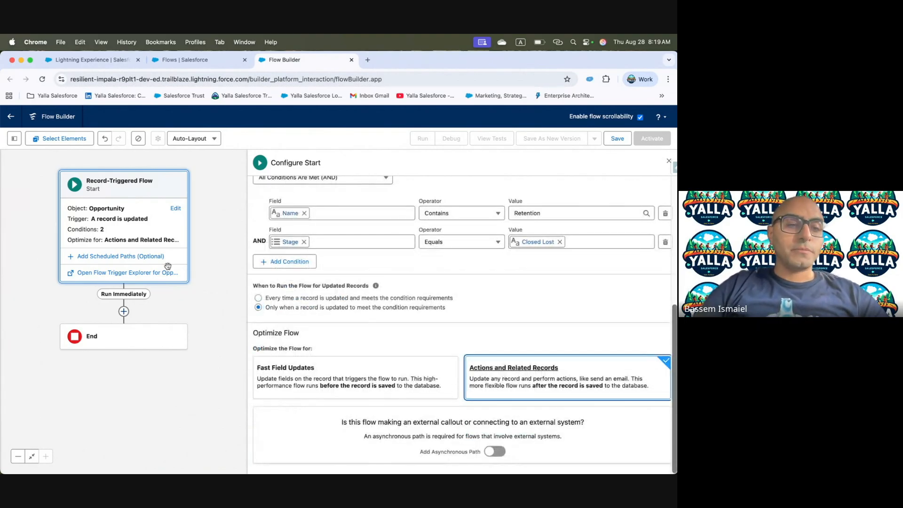
key(ctrl+Left)
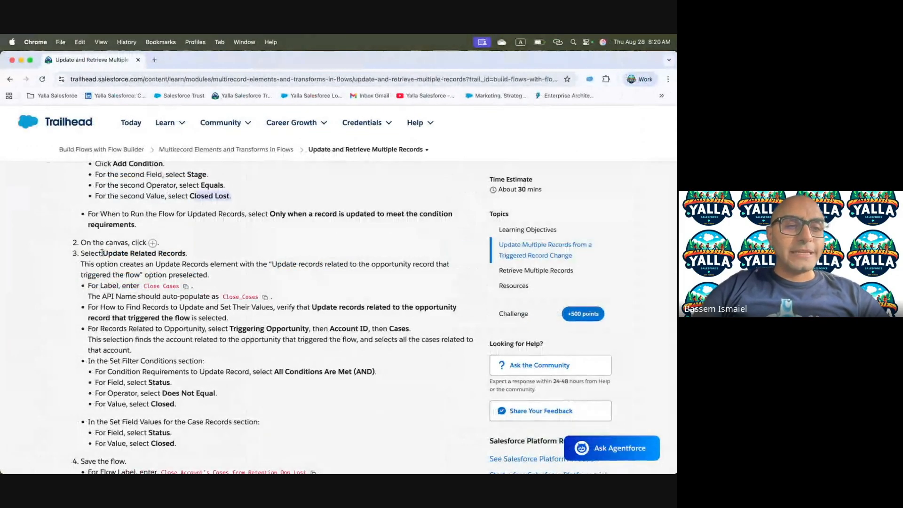
key(ctrl+Right)
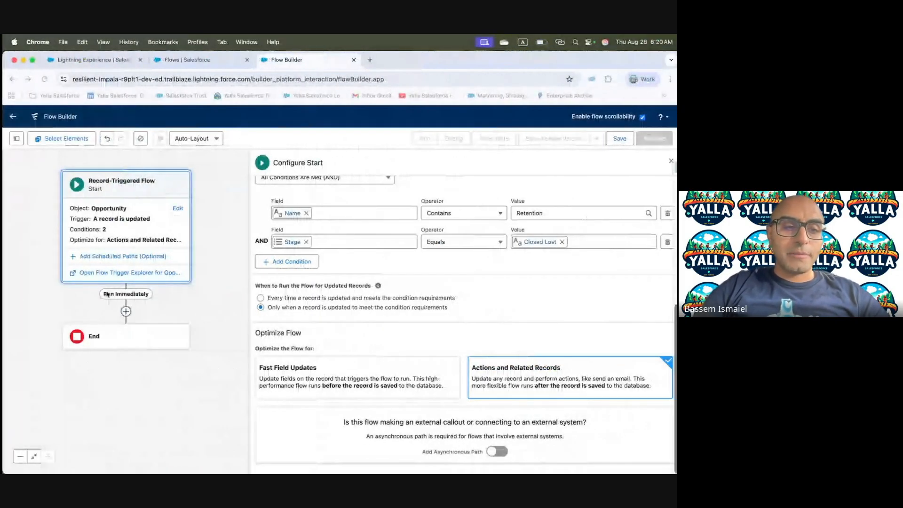
click(126, 311)
click(123, 396)
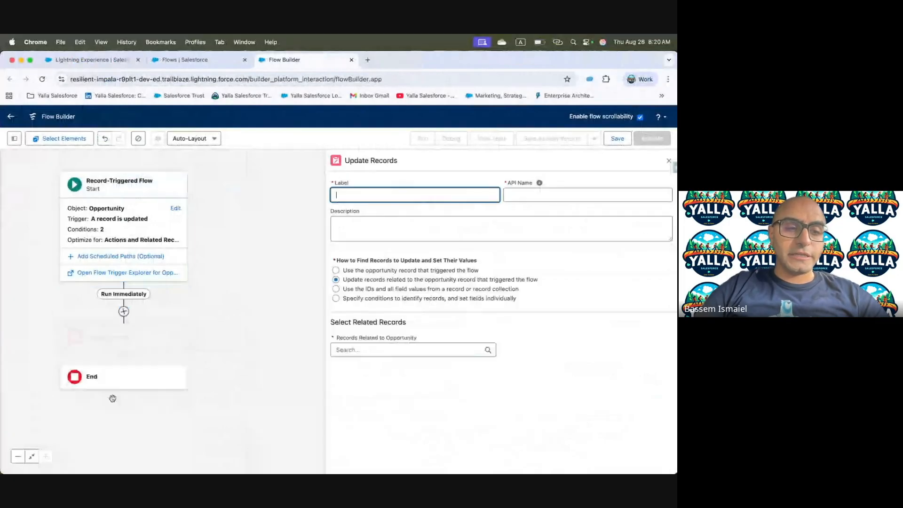
Following the Trailhead instructions, label the update element Close Cases and enter Close Cases as its description
key(ctrl+Left)
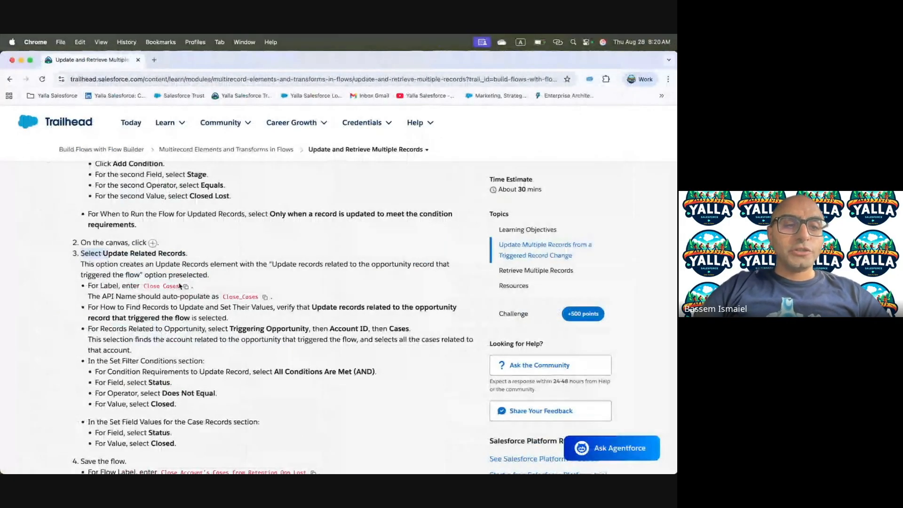
key(ctrl+Right)
click(372, 193)
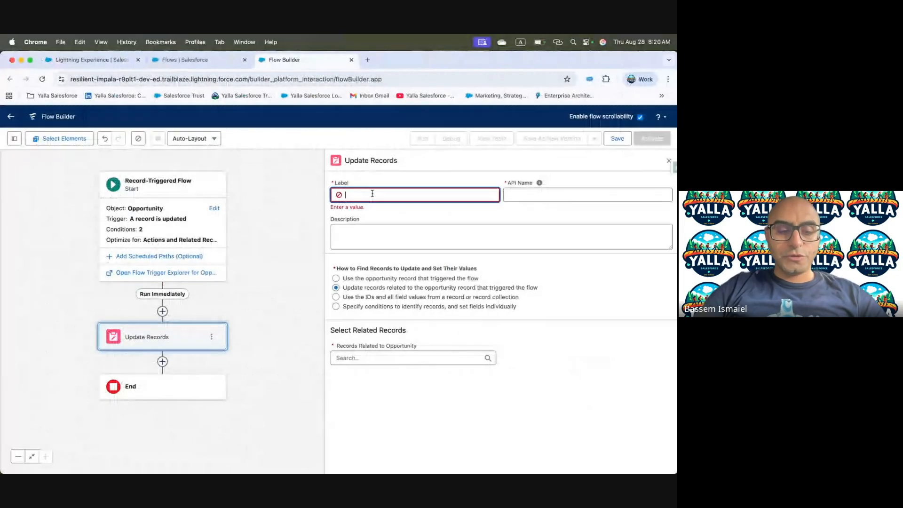
text(Close Cases)
key(Tab)
click(374, 221)
text(Close Cases)
Following the Trailhead instructions, set Records Related to Opportunity to Triggering Opportunity > Account ID > Cases
key(ctrl+Left)
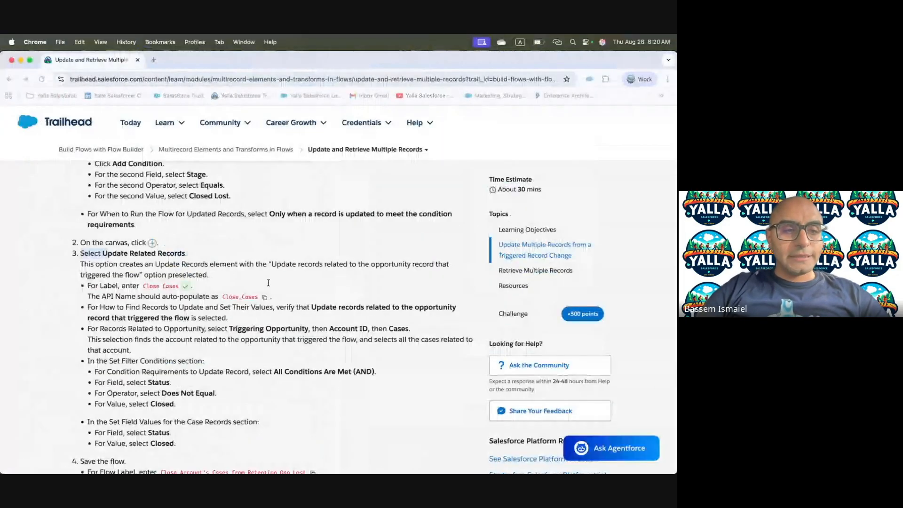
drag(106, 307, 322, 309)
click(322, 308)
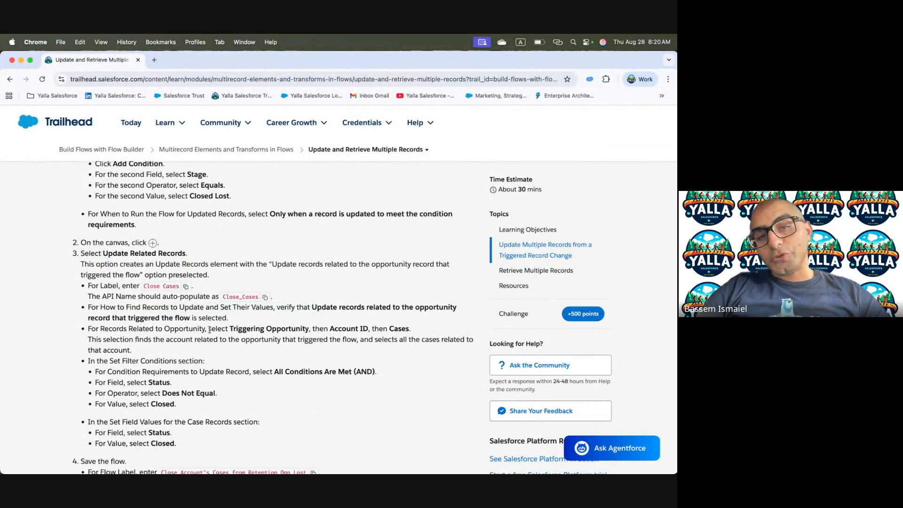
drag(235, 324, 412, 330)
key(ctrl+Right)
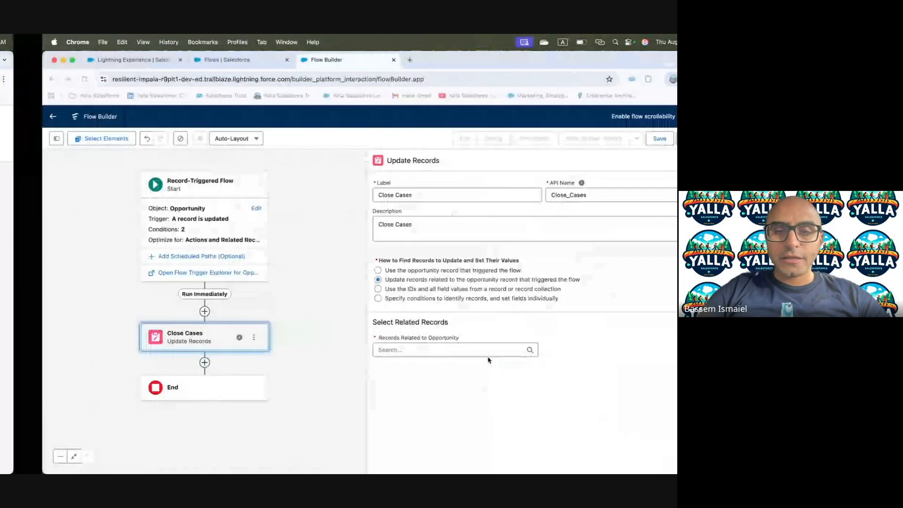
click(381, 350)
click(403, 397)
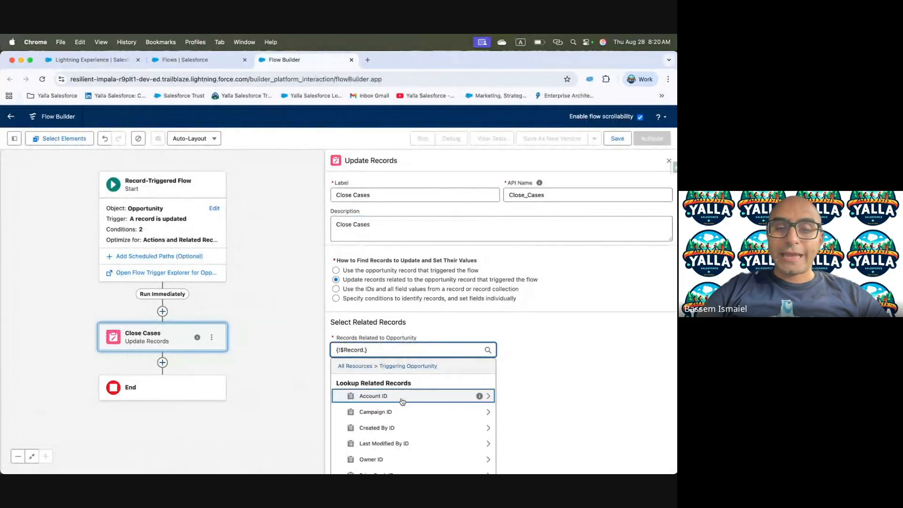
click(402, 397)
text(case)
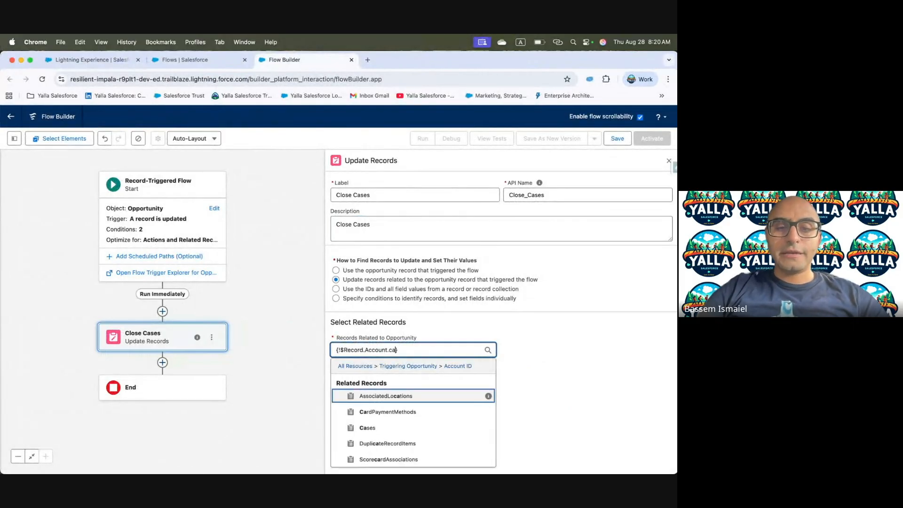
click(407, 401)
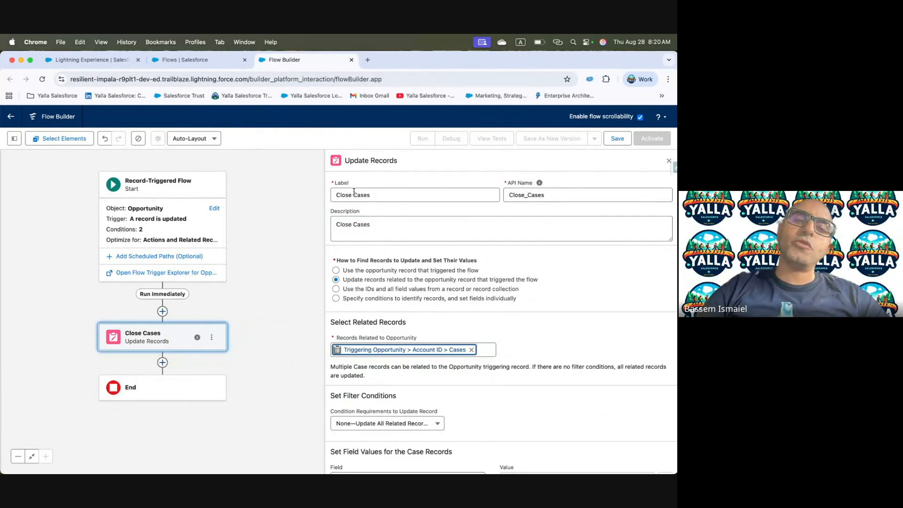
Following the Trailhead instructions, set the condition requirements for updating the case records to All Conditions Are Met (AND)
scroll(380, 340, down, 2)
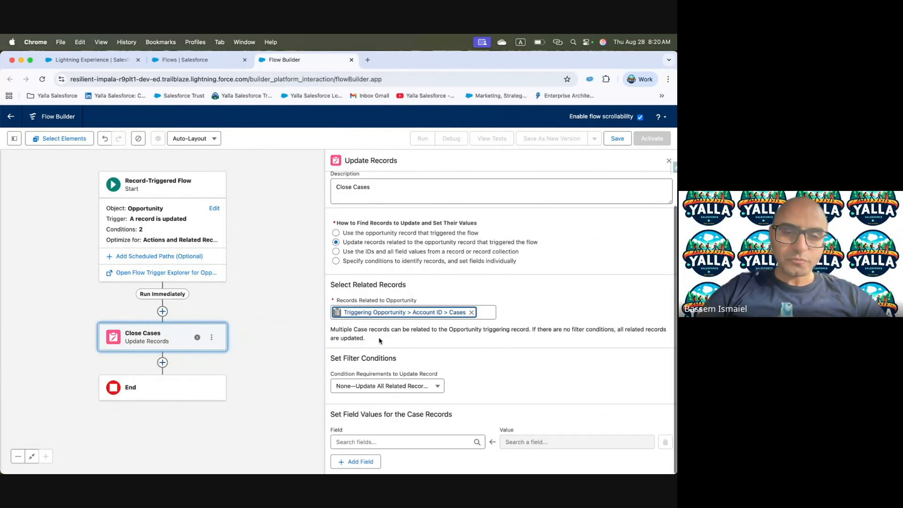
key(super+grave)
scroll(153, 309, down, 5)
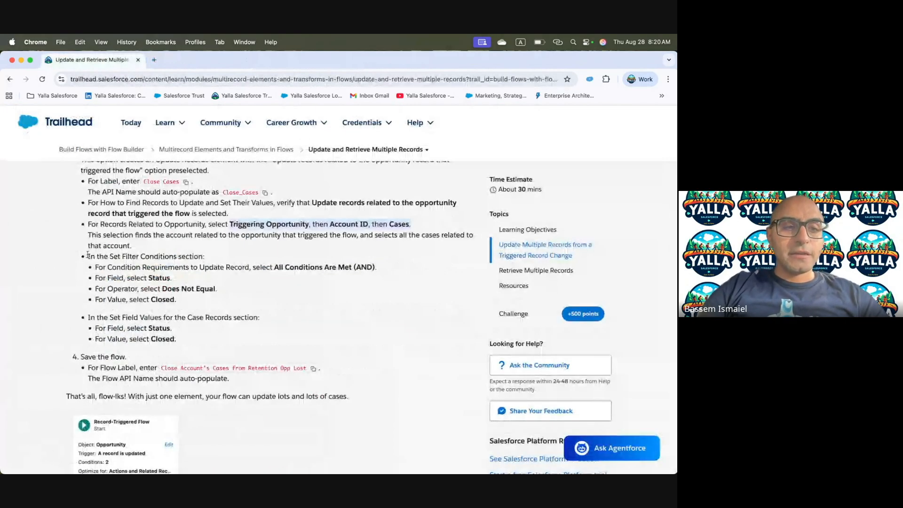
drag(83, 256, 233, 264)
click(227, 265)
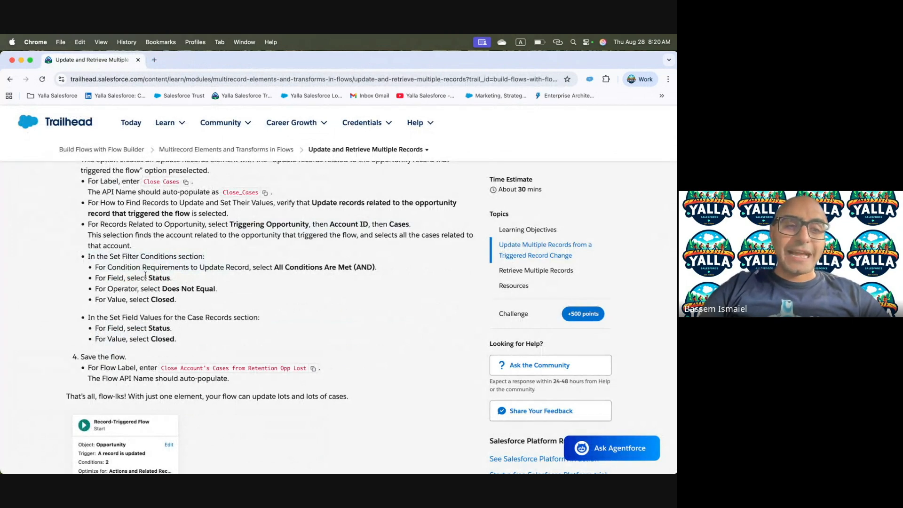
key(ctrl+Right)
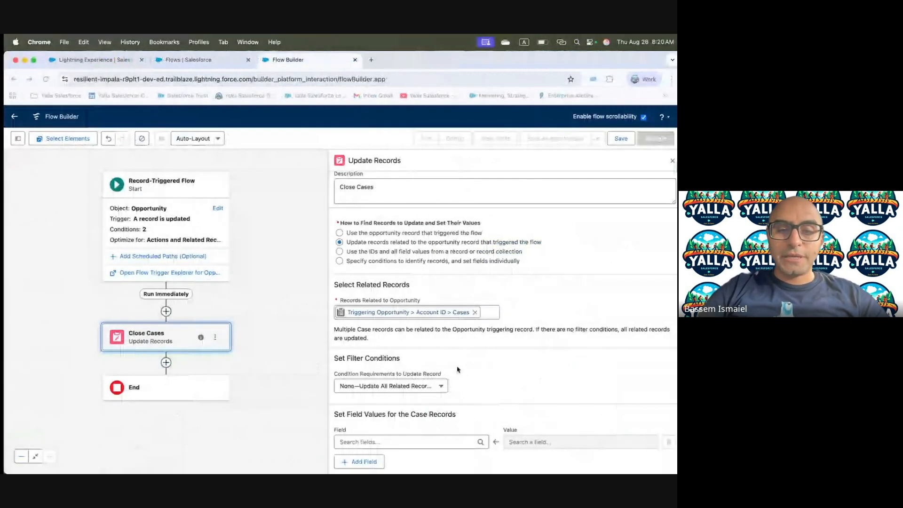
click(423, 385)
click(378, 335)
Define the case filter condition as Status Does Not Equal Closed
scroll(471, 382, down, 2)
click(408, 371)
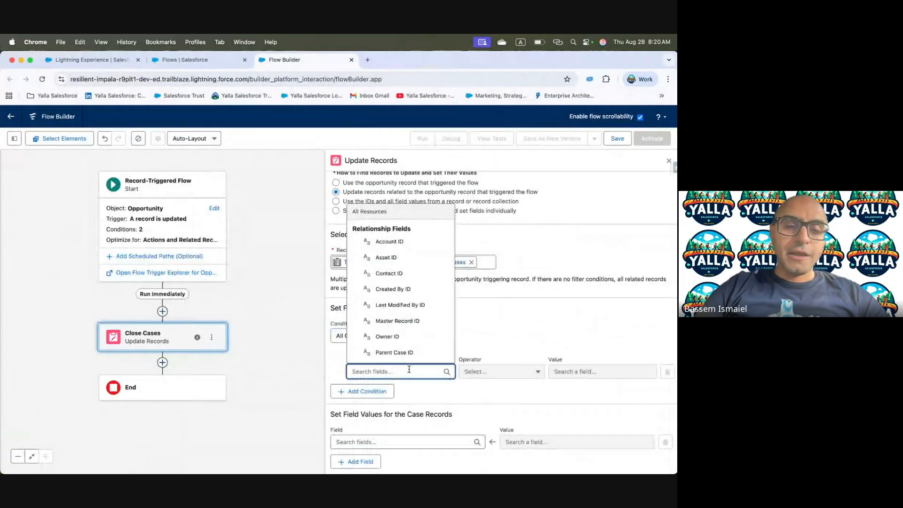
text(Sat)
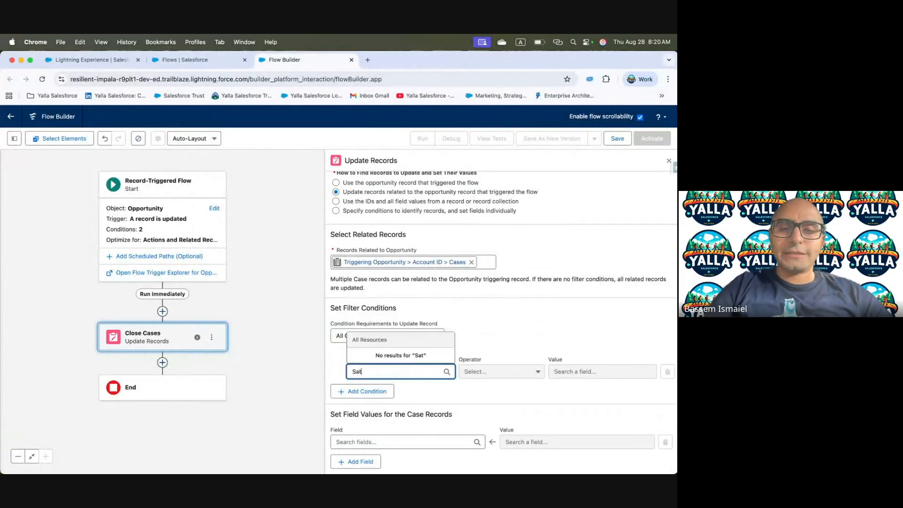
key(BackSpace)
key(BackSpace)
key(BackSpace)
text(Status)
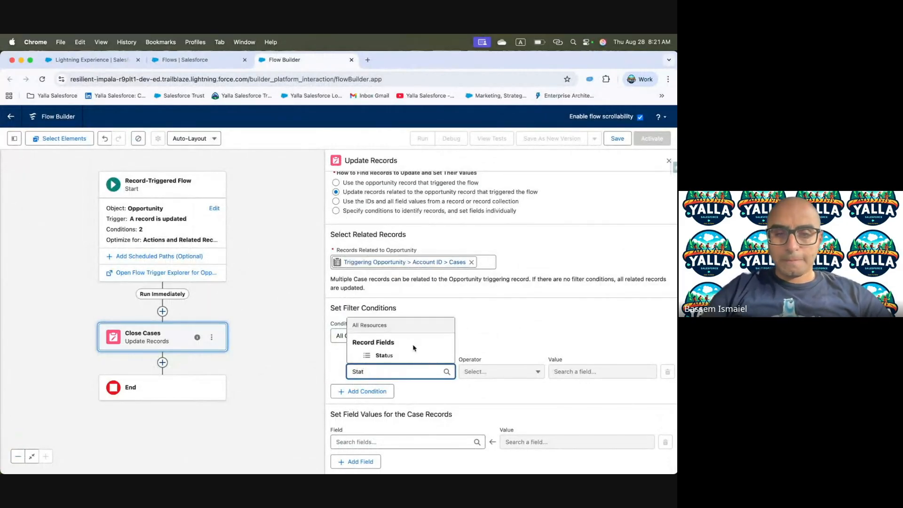
click(411, 353)
click(511, 372)
click(517, 293)
click(591, 371)
text(Close)
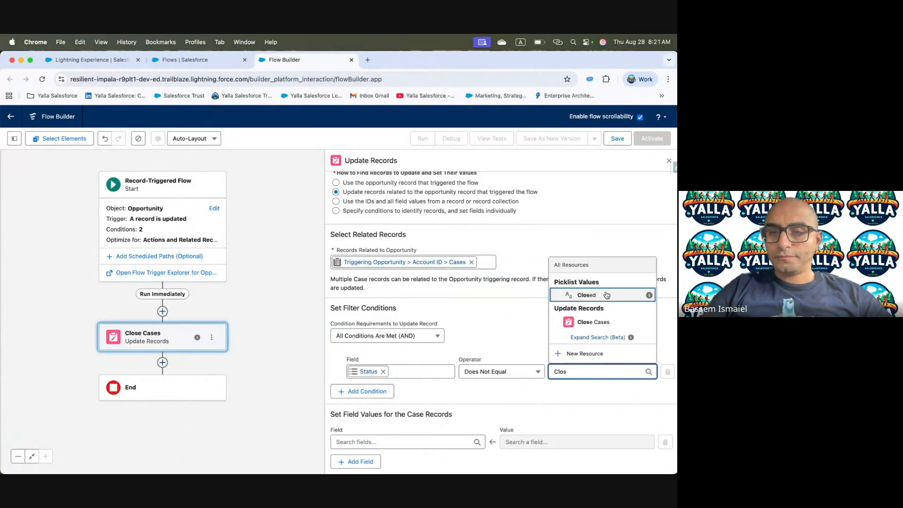
click(585, 293)
Following the Trailhead instructions, set the Status field value for the case records to Closed
key(super+grave)
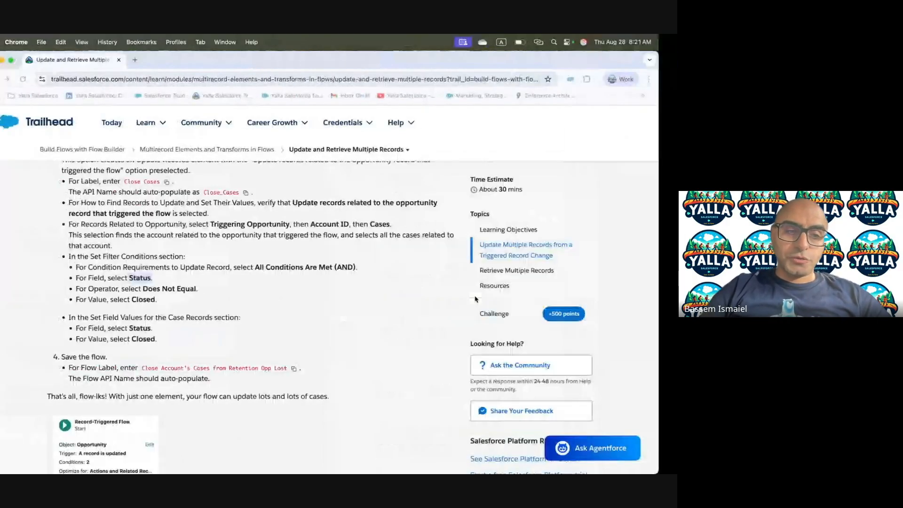
scroll(177, 290, down, 1)
click(160, 302)
key(ctrl+Right)
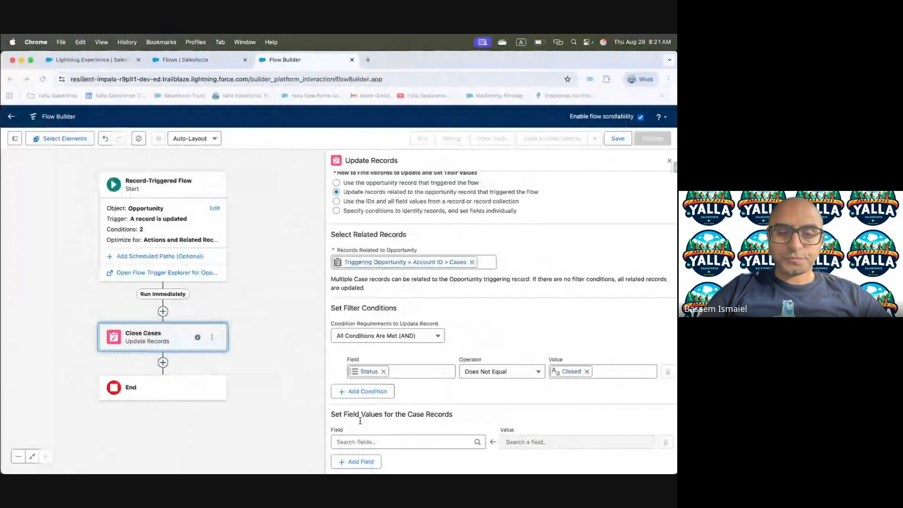
click(371, 441)
text(stat)
click(374, 426)
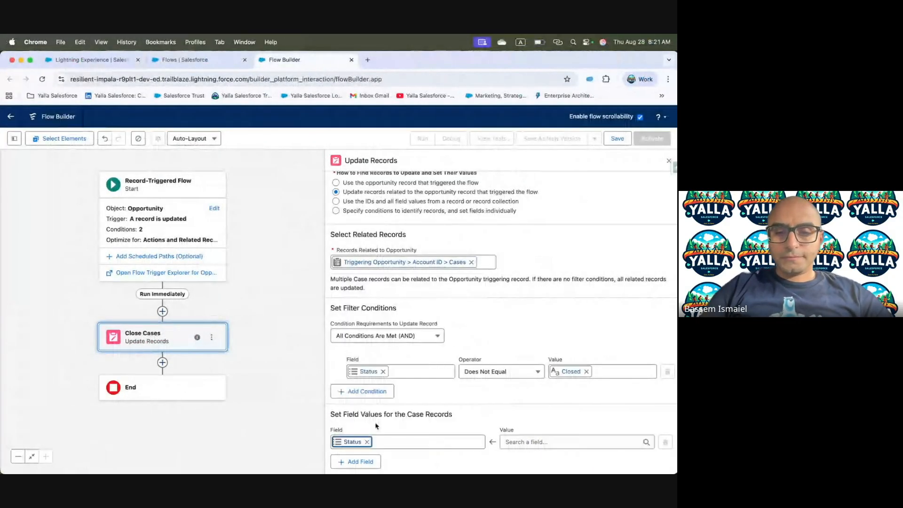
click(529, 442)
text(Clos)
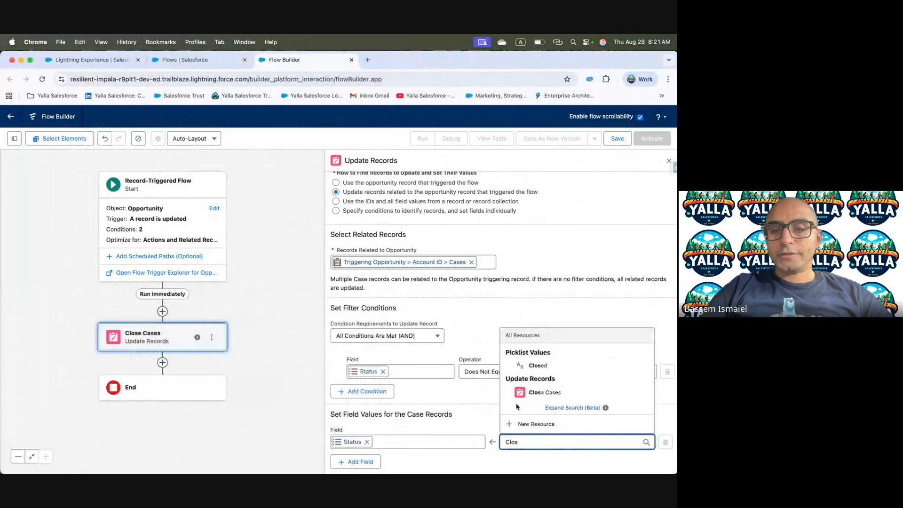
click(543, 366)
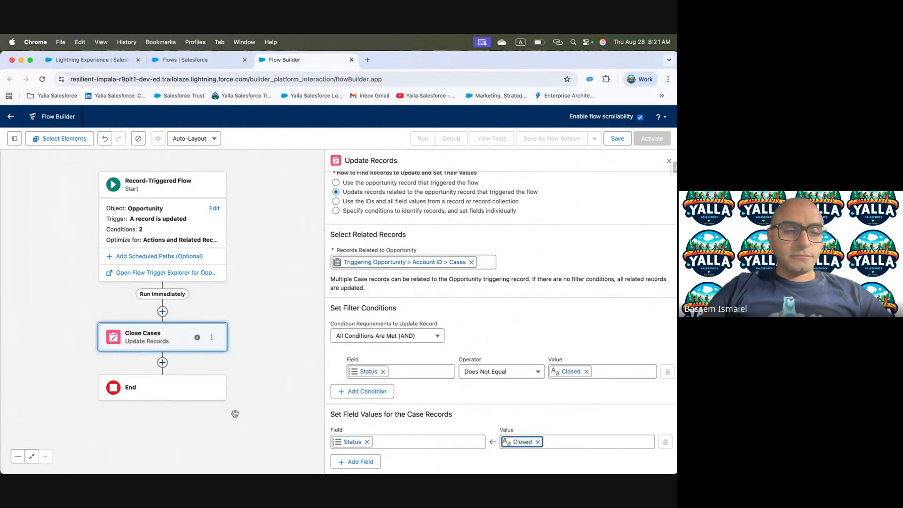
Save the flow with Close Account's Cases from Retention Opp Lost as both its label and description
key(ctrl+Left)
scroll(86, 375, down, 5)
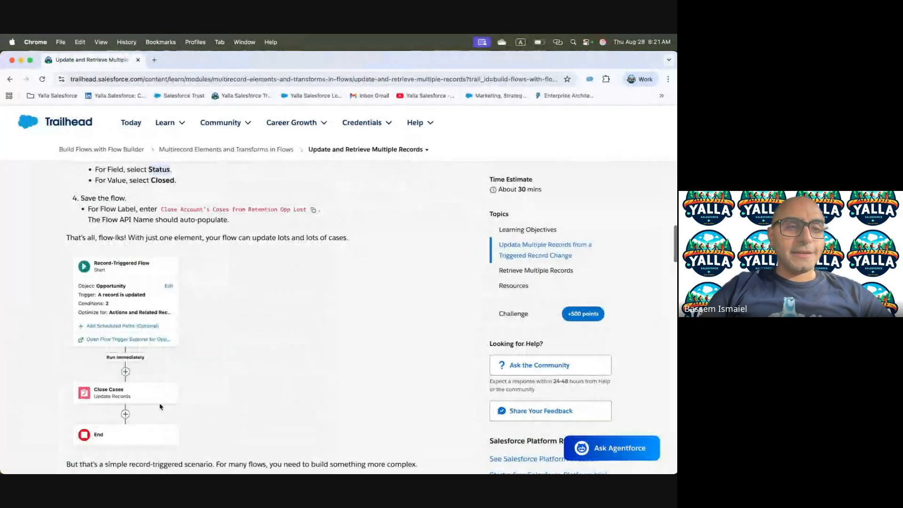
key(ctrl+Right)
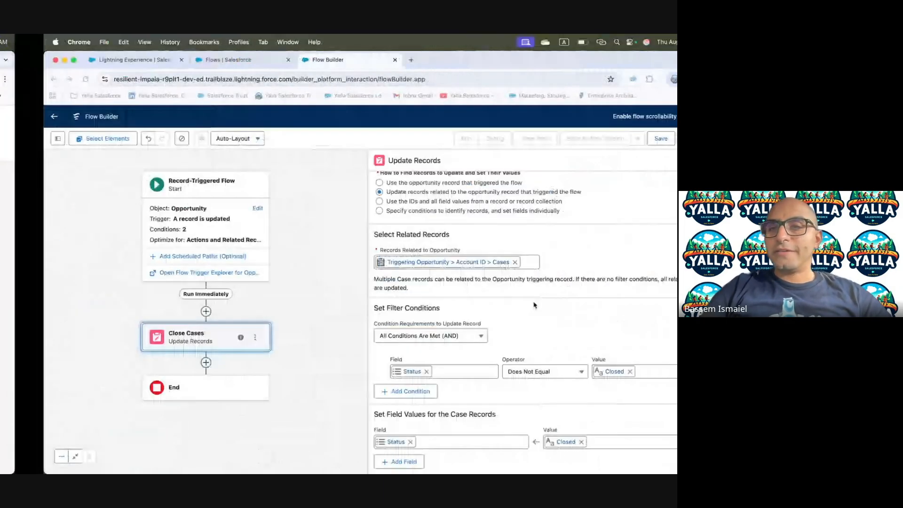
click(617, 139)
click(185, 267)
text(Close Account's Cases from Retention Opp Lost)
click(353, 262)
click(280, 306)
text(Close Account's Cases from Retention Opp Lost)
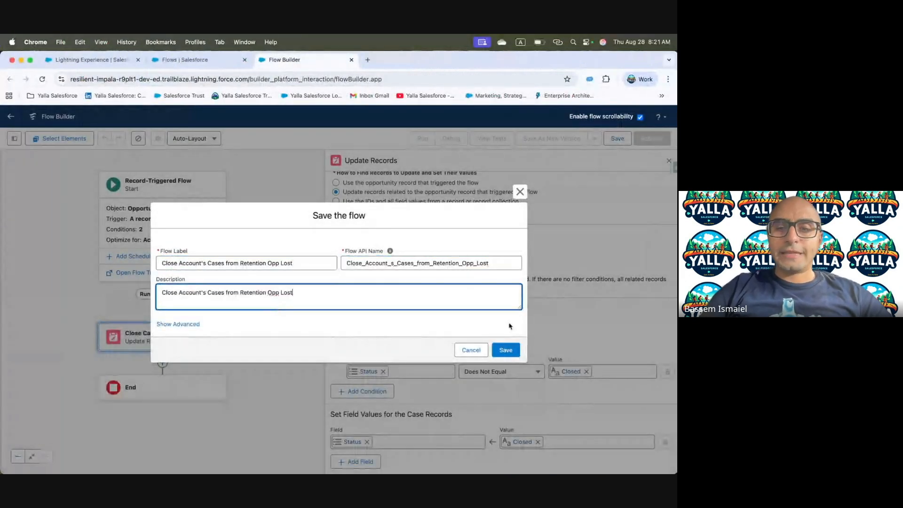
click(505, 350)
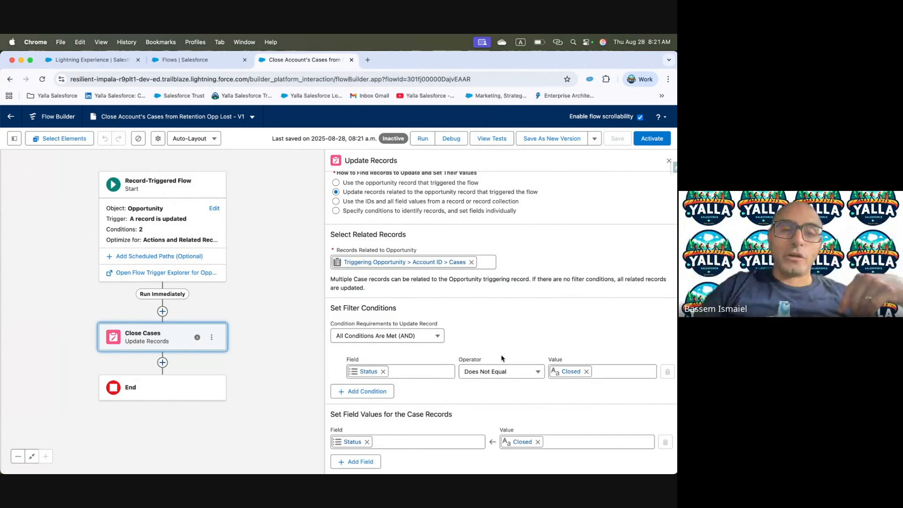
Review the finished flow illustration and the start of the Retrieve Multiple Records section in the Trailhead unit
key(ctrl+Left)
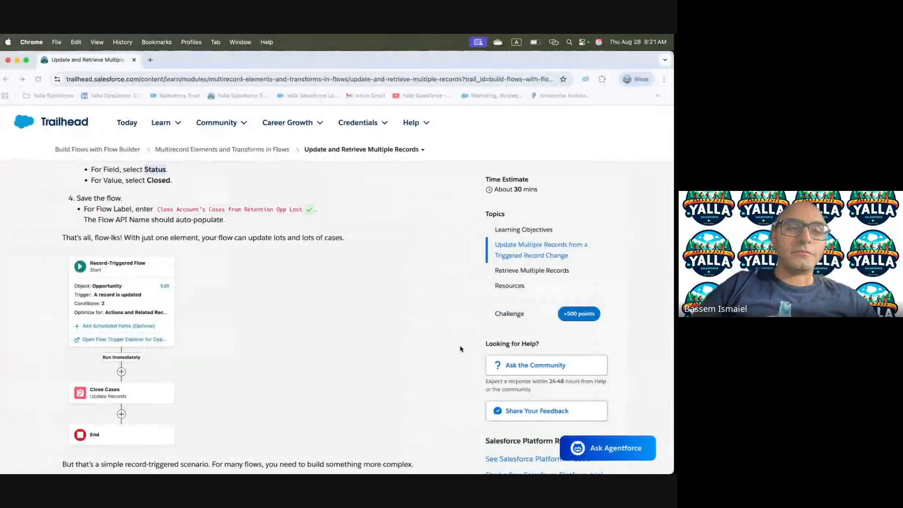
scroll(461, 349, down, 10)
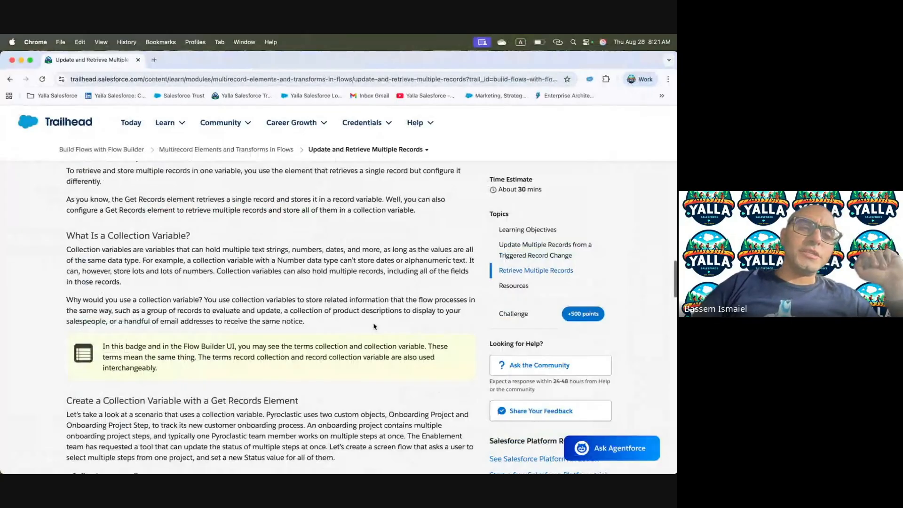
scroll(374, 326, up, 3)
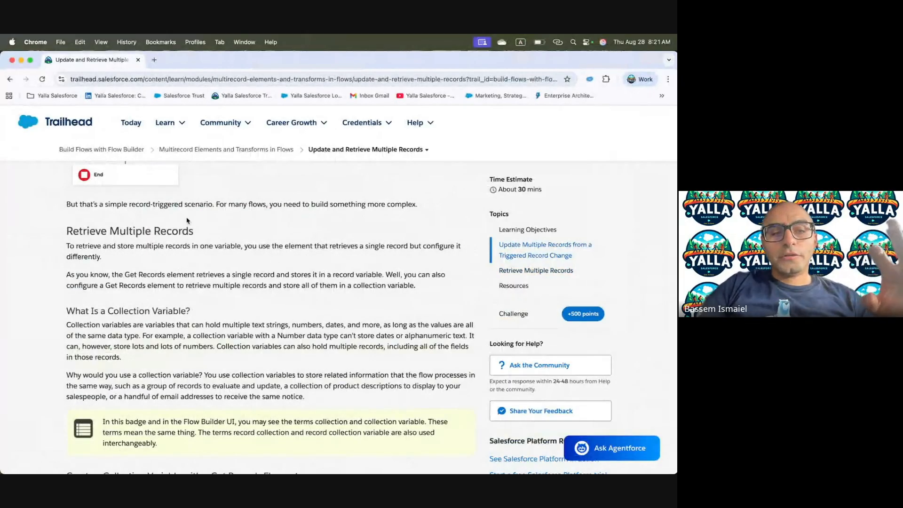
scroll(187, 221, up, 4)
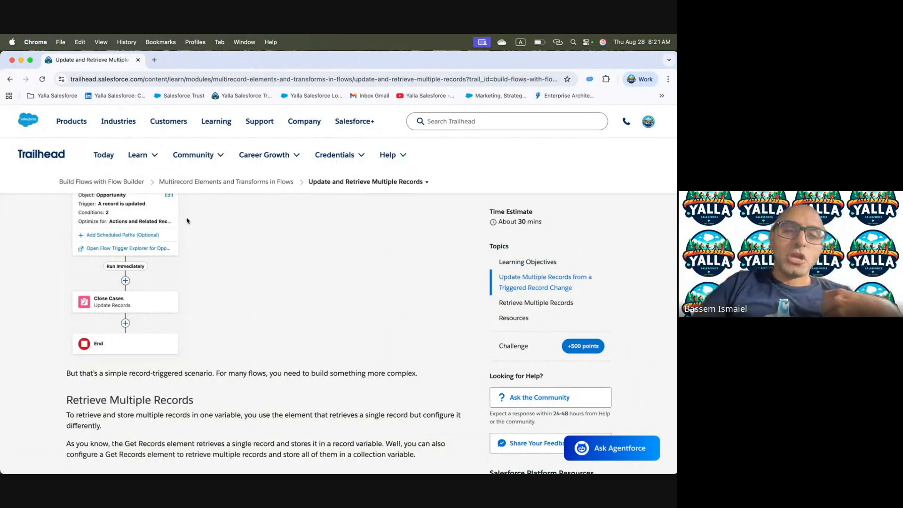
Add a Get Records element after Close Cases for the Account object, storing all records up to a specified limit
key(ctrl+Right)
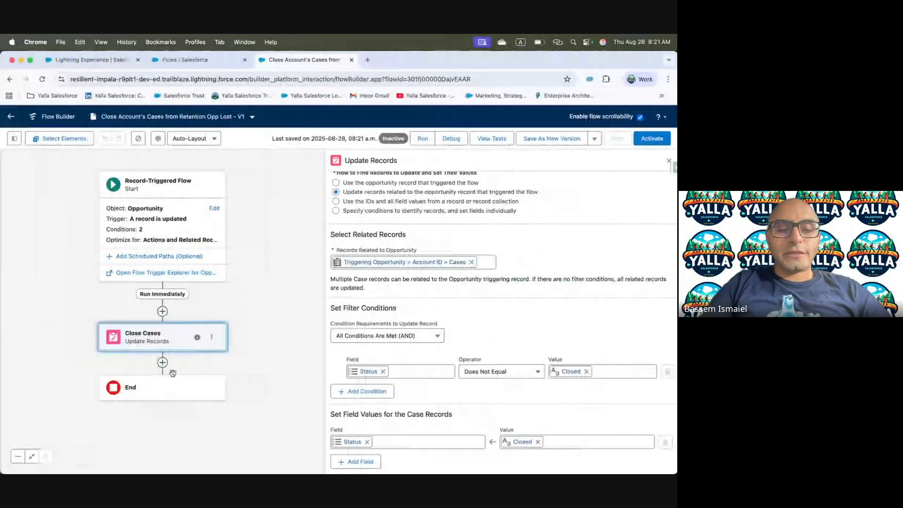
click(162, 363)
text(Get R)
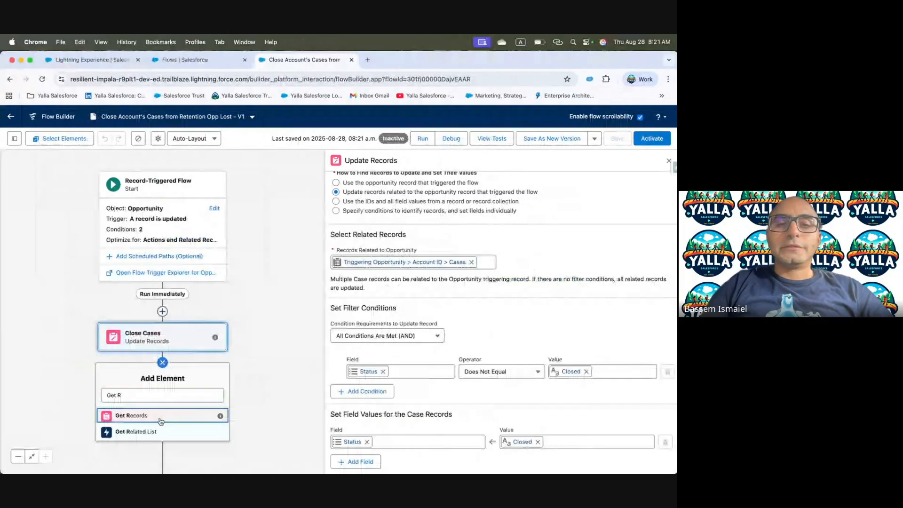
click(161, 416)
click(371, 290)
text(Acc)
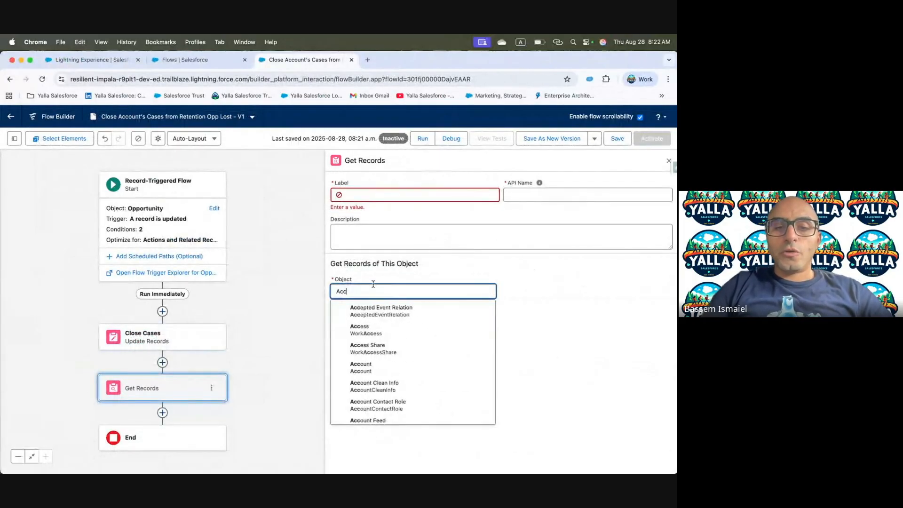
click(378, 371)
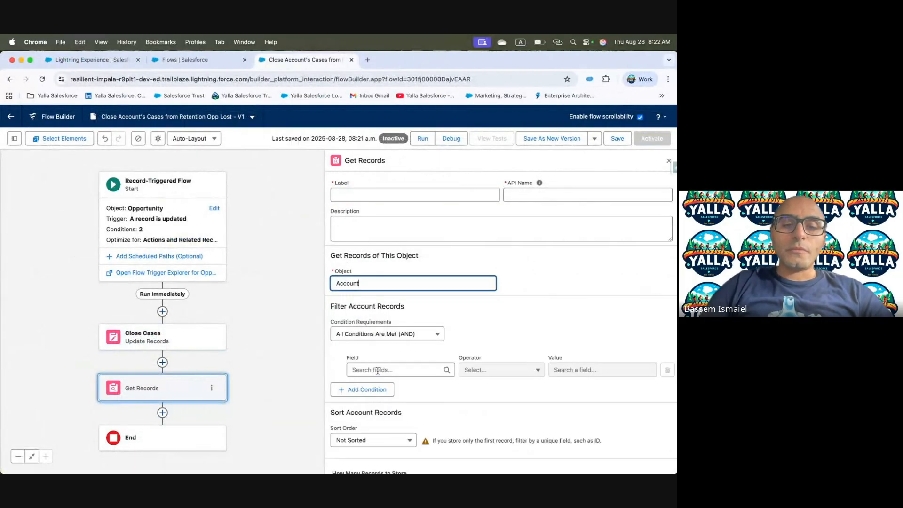
scroll(379, 369, down, 3)
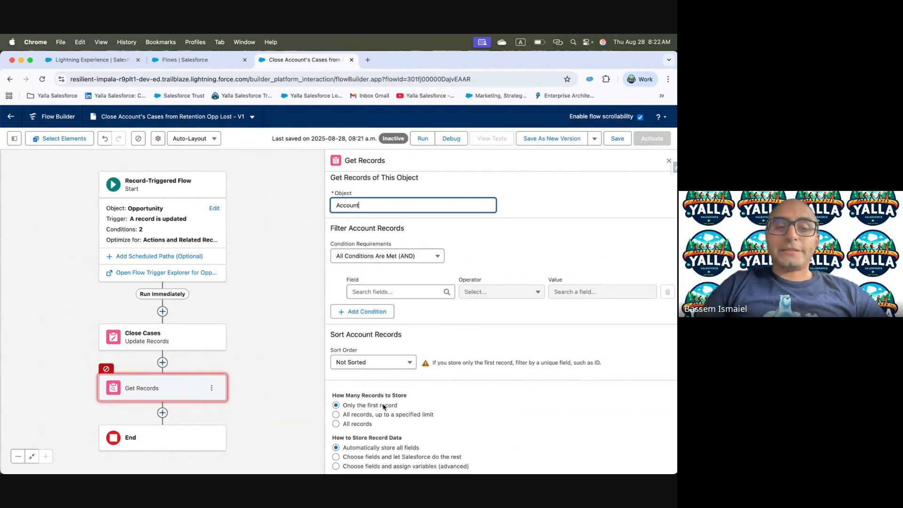
click(336, 415)
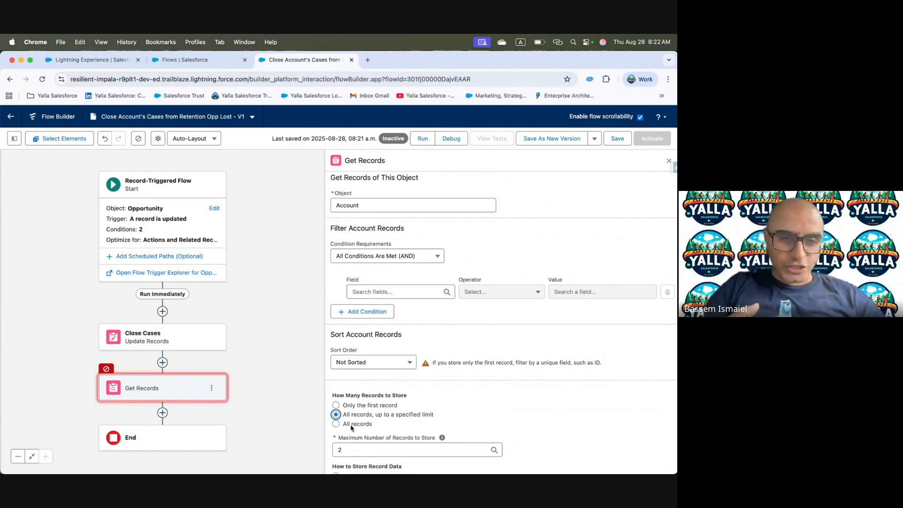
Read the Trailhead sections on retrieving multiple records, collection variables and creating a collection variable with a Get Records element
key(ctrl+Left)
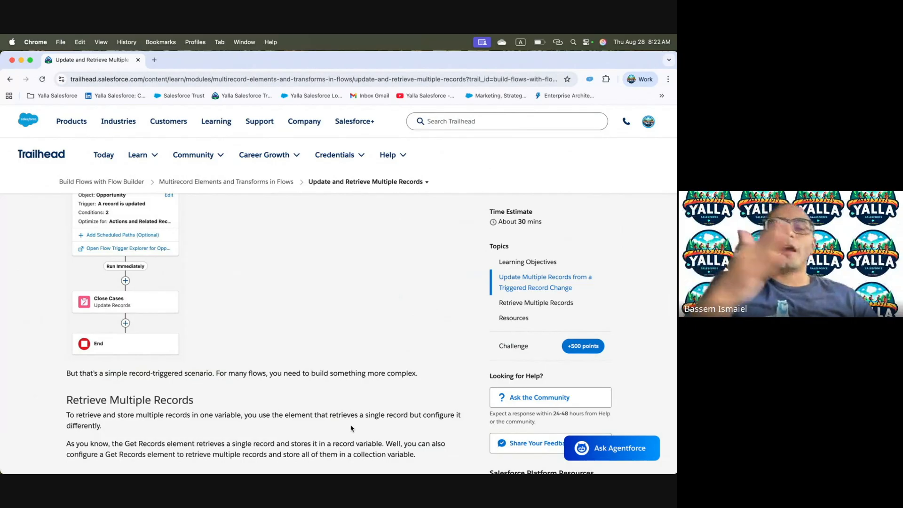
scroll(350, 428, down, 3)
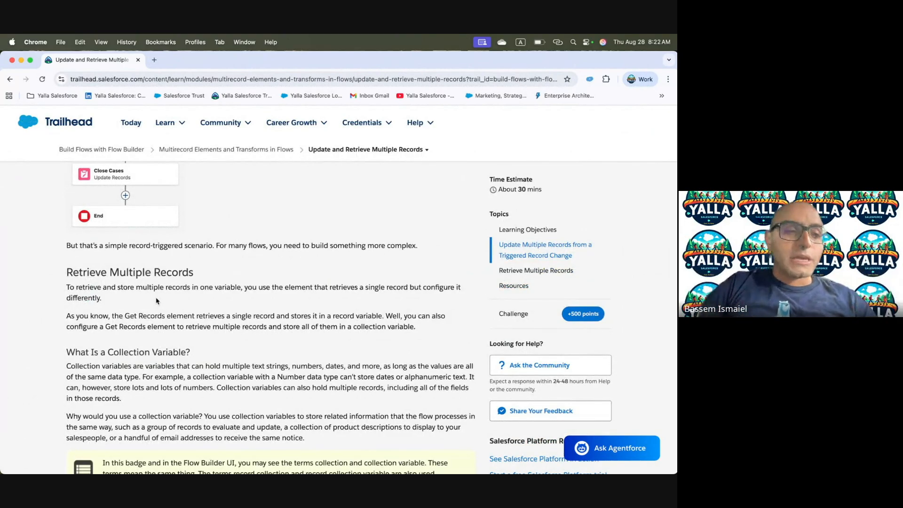
drag(214, 316, 380, 314)
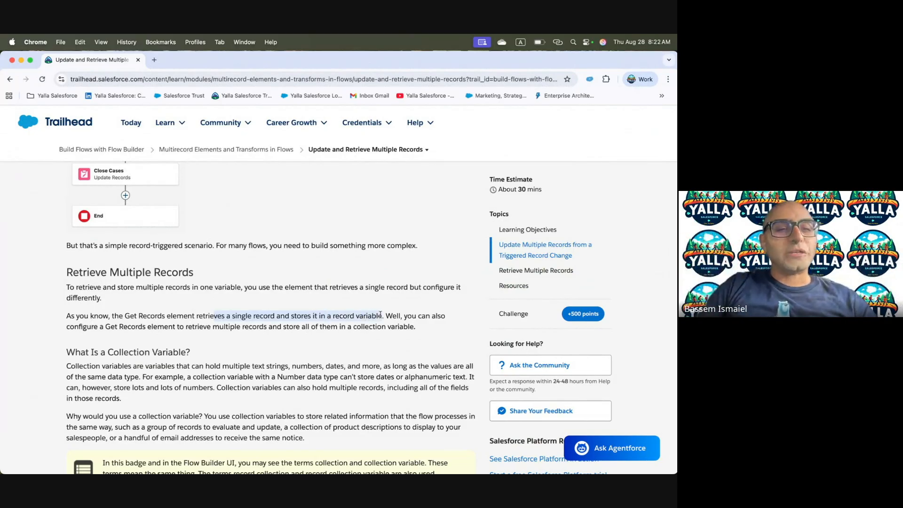
scroll(381, 370, down, 3)
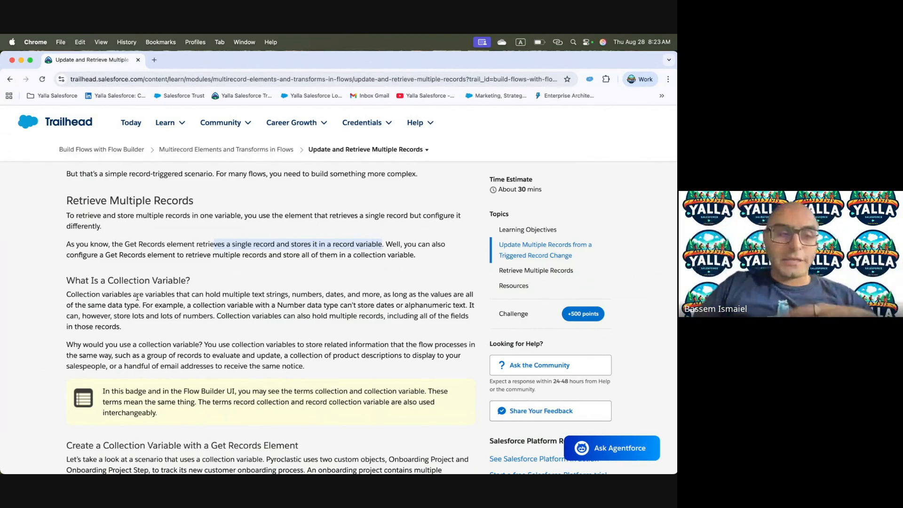
drag(67, 345, 201, 346)
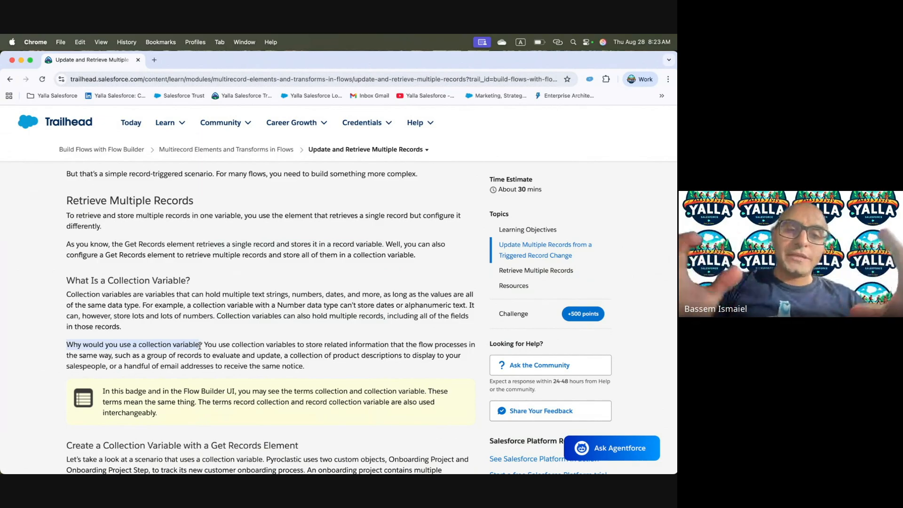
scroll(203, 343, down, 3)
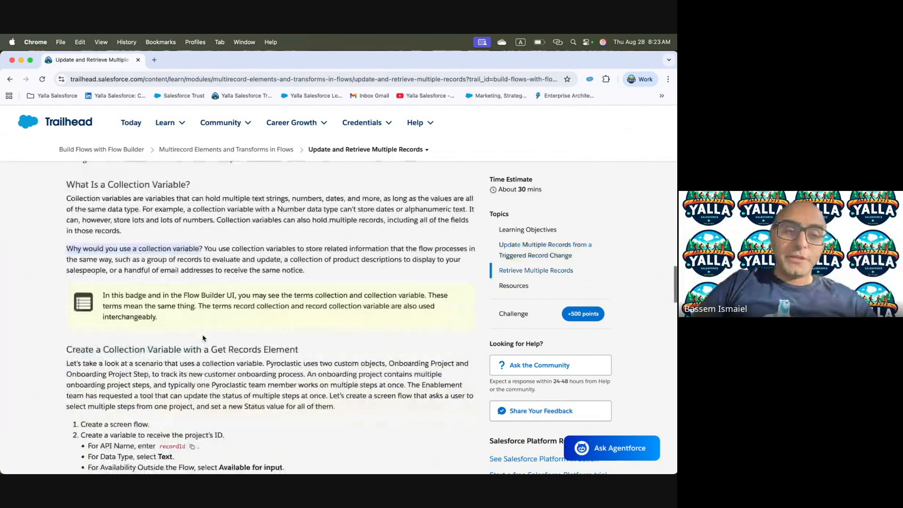
scroll(203, 338, down, 4)
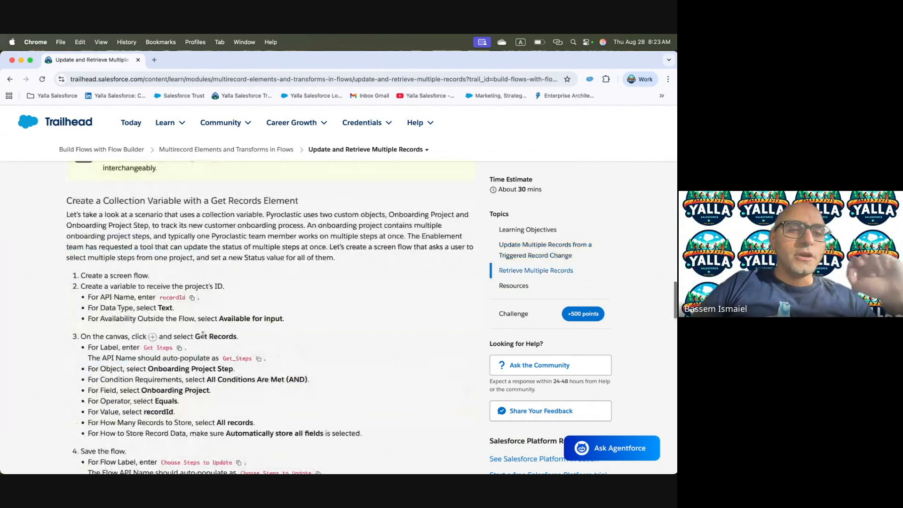
drag(64, 201, 329, 202)
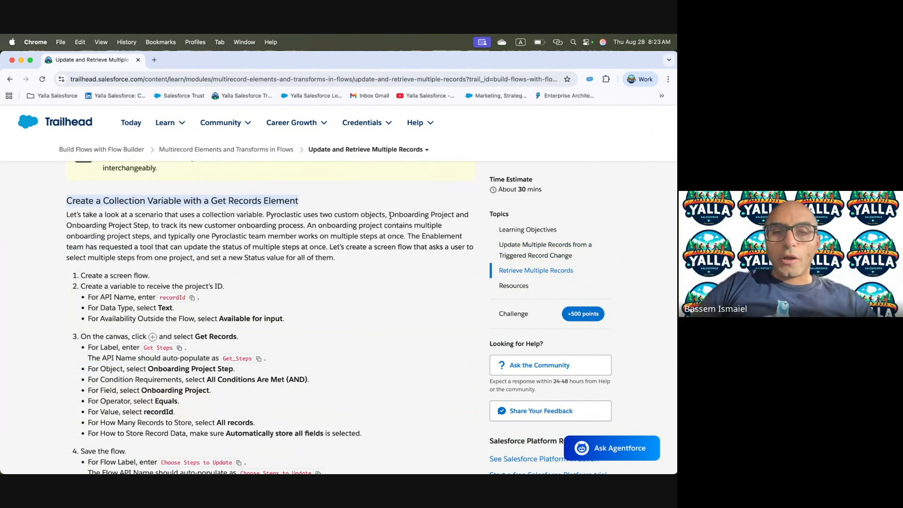
drag(322, 215, 454, 219)
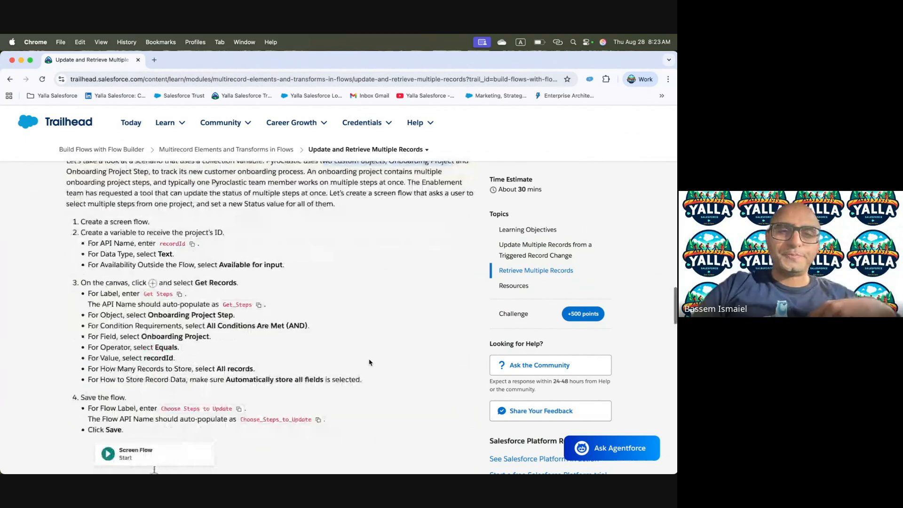
Return to the case-closing flow and leave Flow Builder, discarding the unsaved Get Records element
key(ctrl+Right)
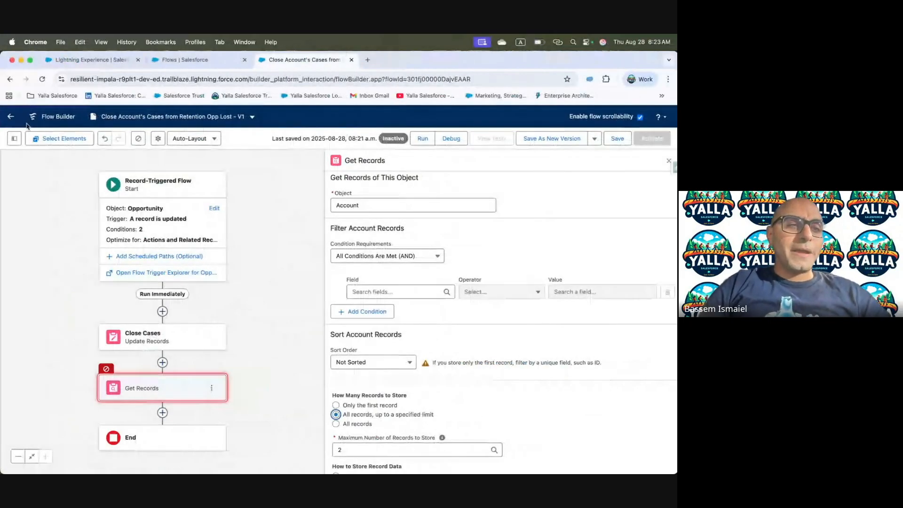
click(10, 116)
click(353, 212)
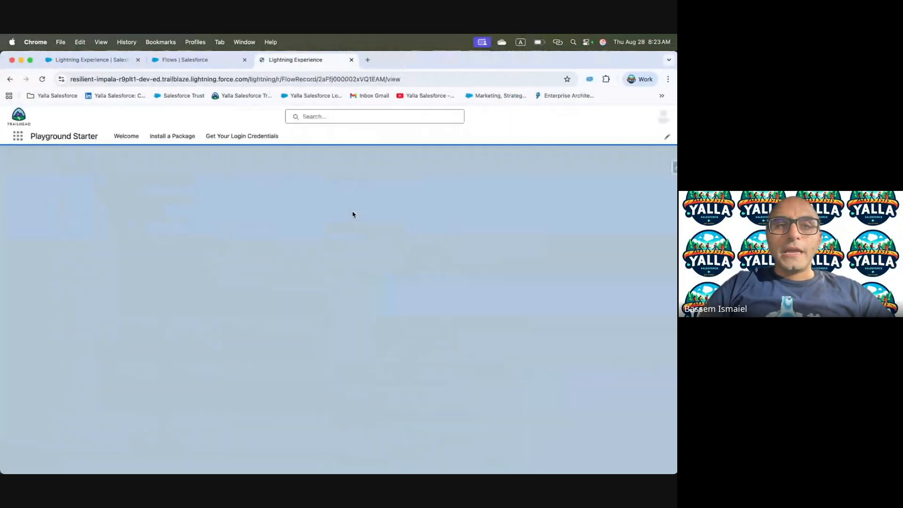
In the Salesforce Setup page, search for Schema and open Schema Builder
click(183, 61)
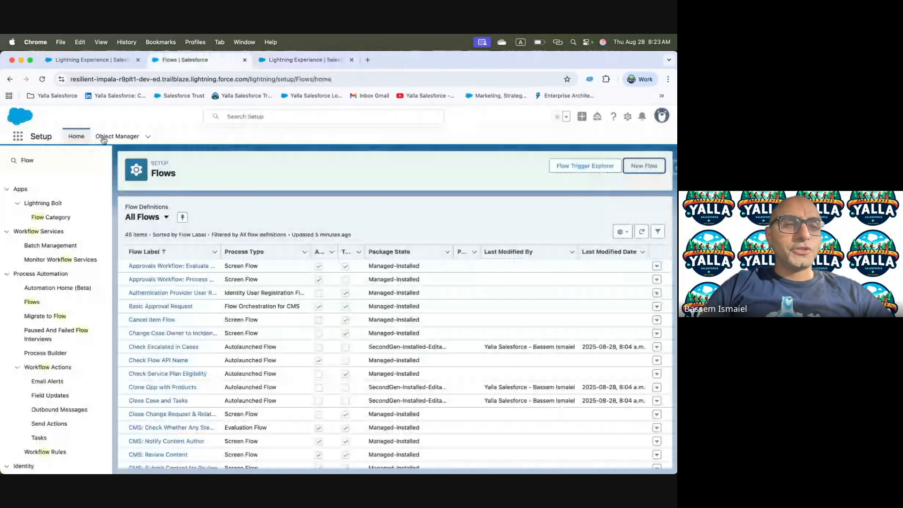
click(71, 158)
key(BackSpace)
key(BackSpace)
key(BackSpace)
key(BackSpace)
text(Schema)
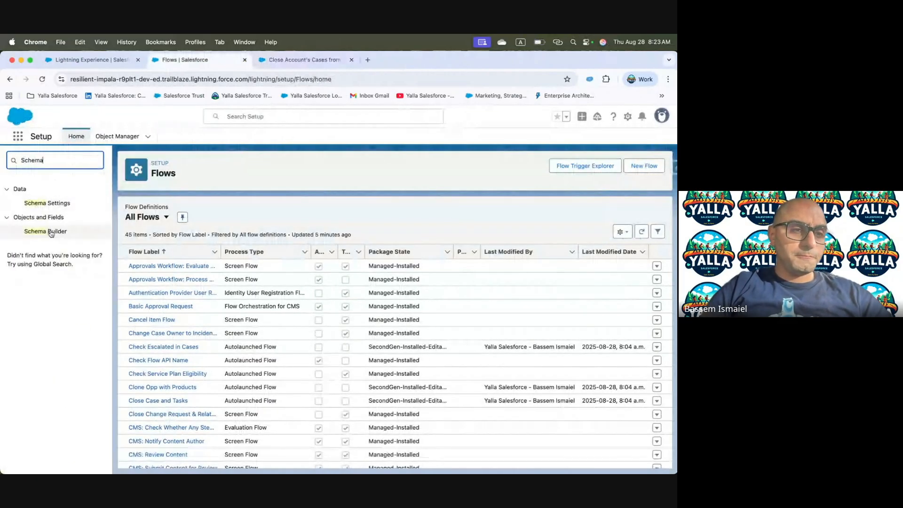
click(54, 231)
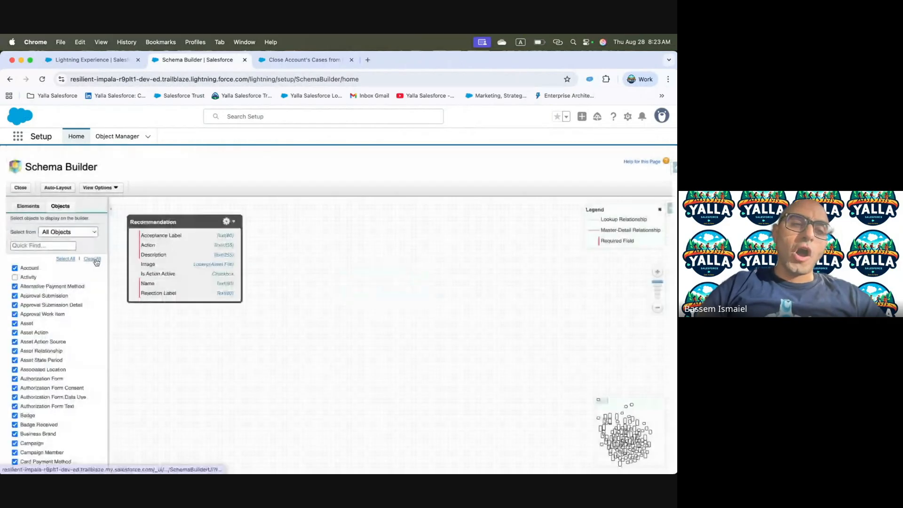
Show only the Onboarding Project and Onboarding Project Step objects and arrange them apart to reveal their relationship
click(92, 259)
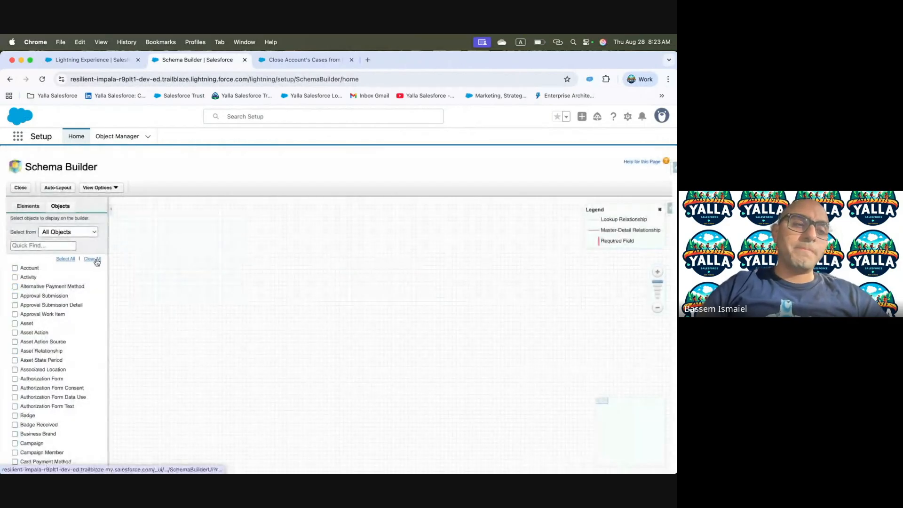
click(44, 245)
text(Projh)
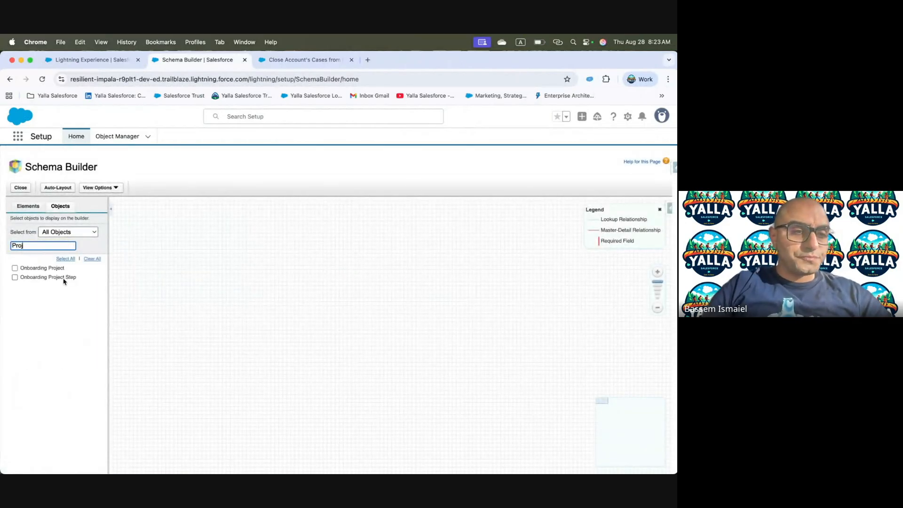
click(14, 268)
click(15, 277)
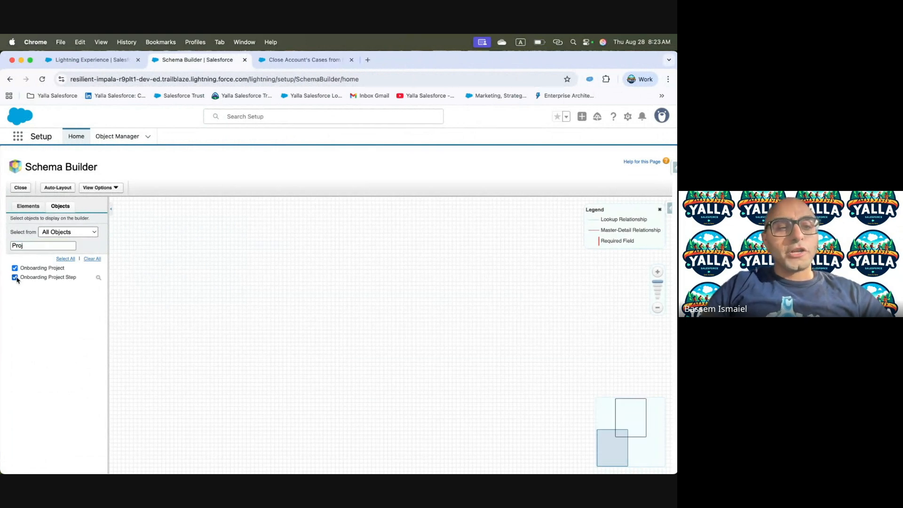
drag(350, 324, 557, 279)
drag(405, 206, 324, 241)
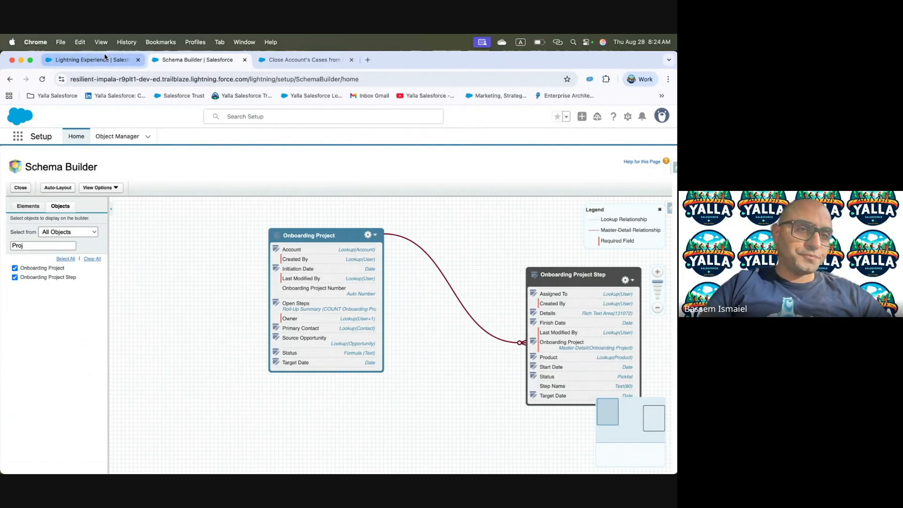
Switch to the other playground's browser window and debug the Win Multiple Opps - Text Collection flow without an AccountID, closing the run
key(ctrl+Up)
click(133, 142)
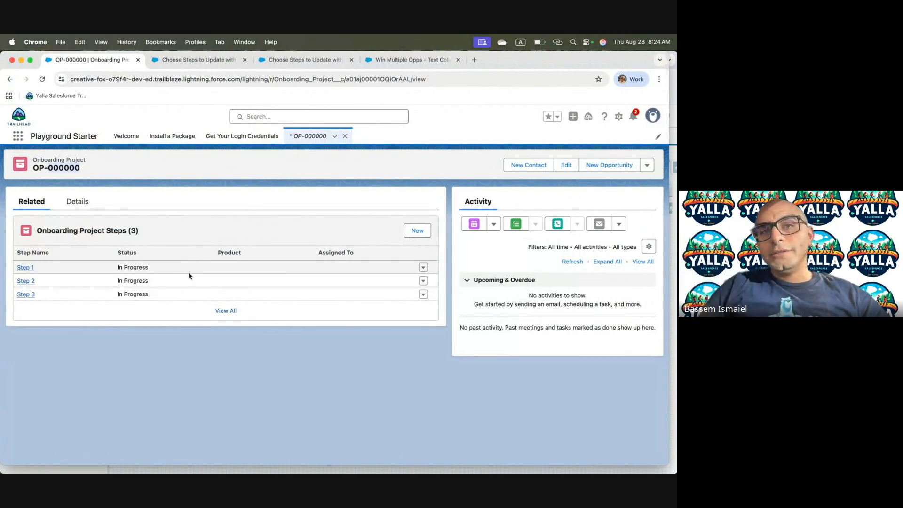
click(416, 62)
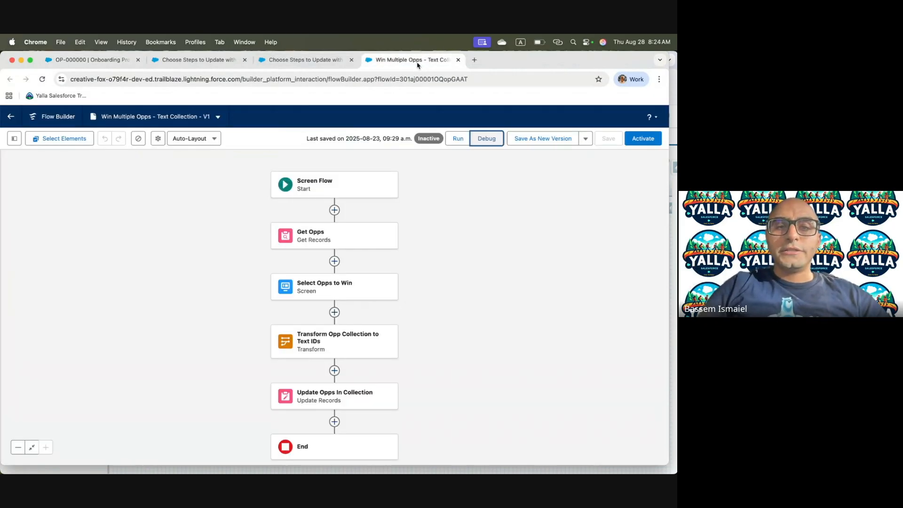
click(484, 140)
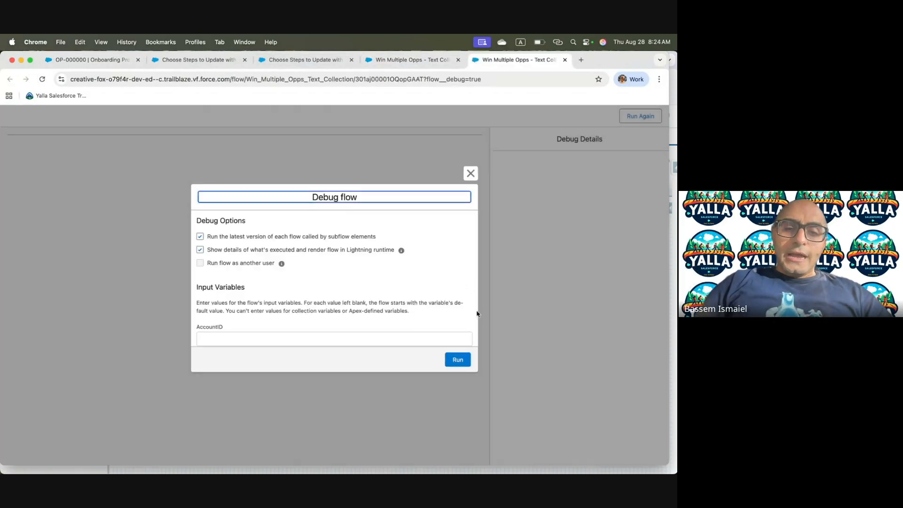
click(455, 359)
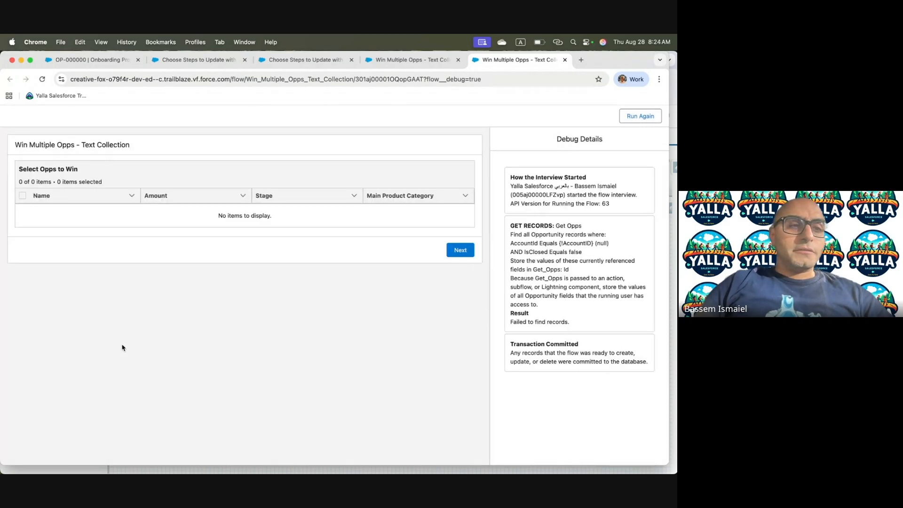
click(565, 60)
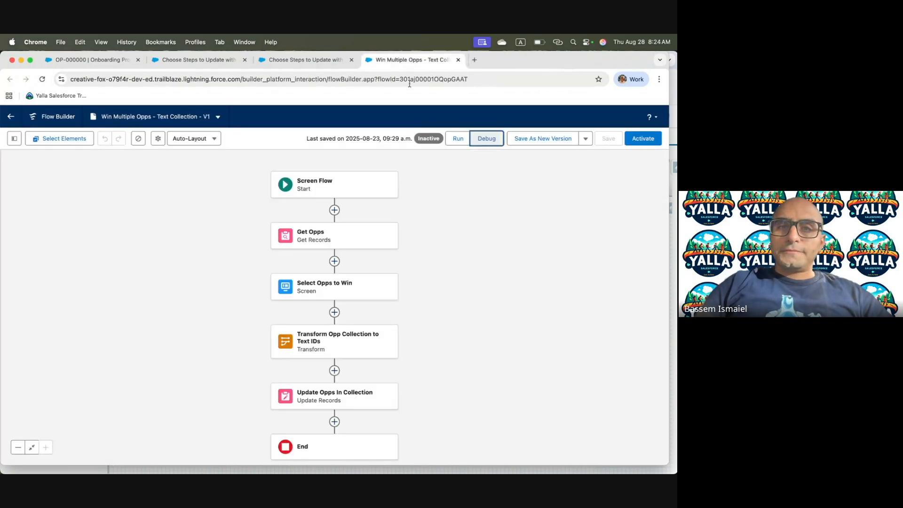
Close the Win Multiple Opps flow and rerun the Choose Steps to Update with Formula debug session
click(459, 62)
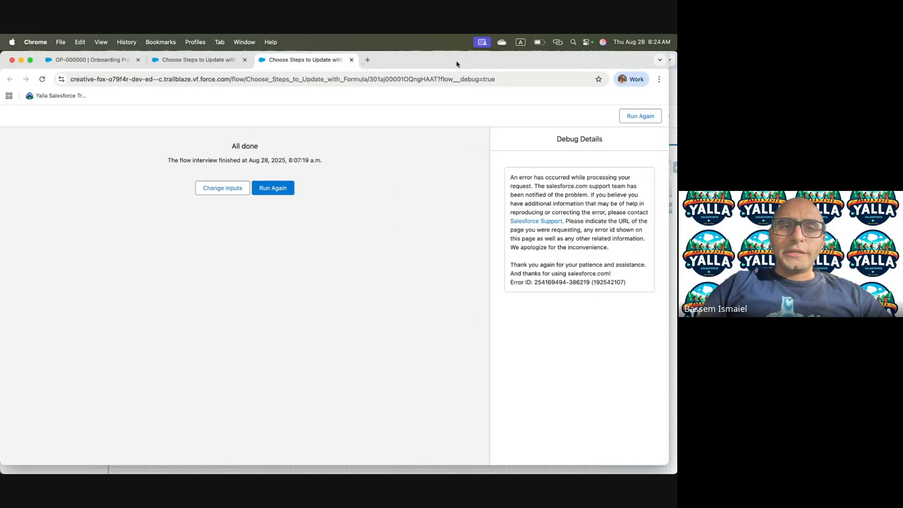
click(260, 188)
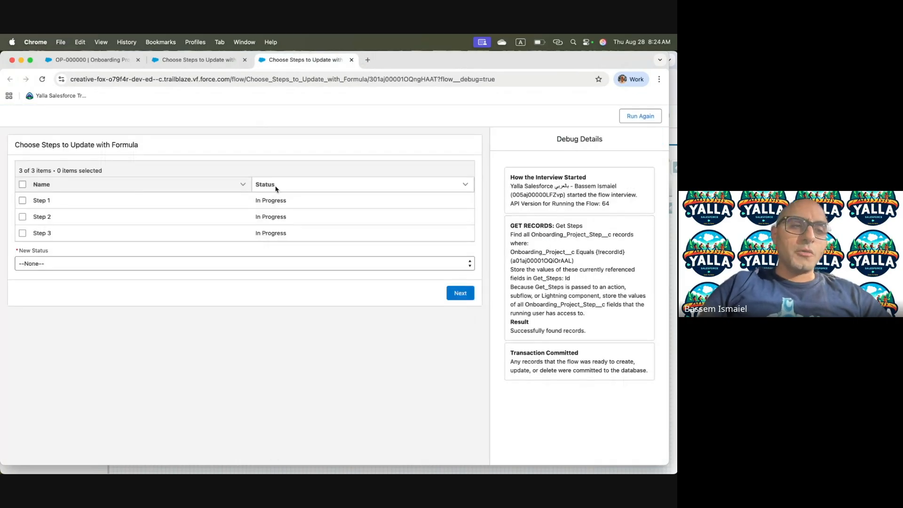
Check the project's current steps, select Step 1 and Step 2 in the debug run, and submit New Status as Planned
click(118, 61)
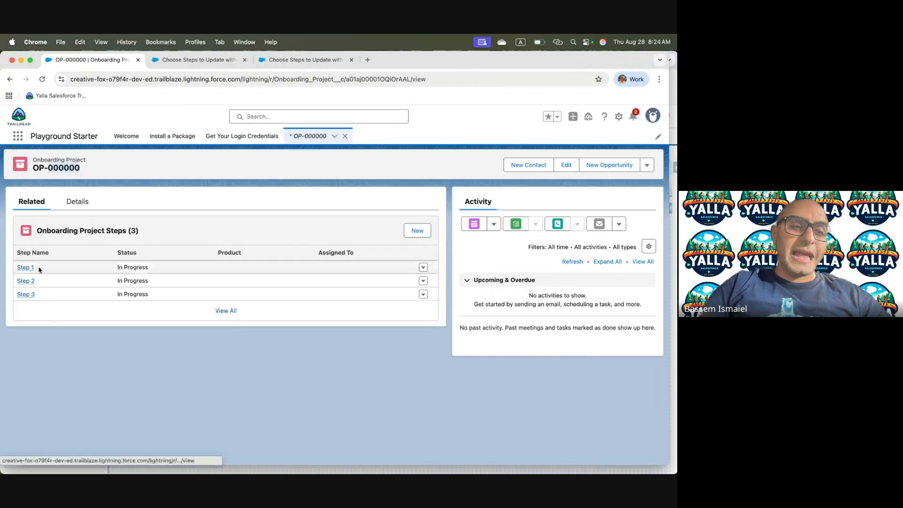
click(306, 60)
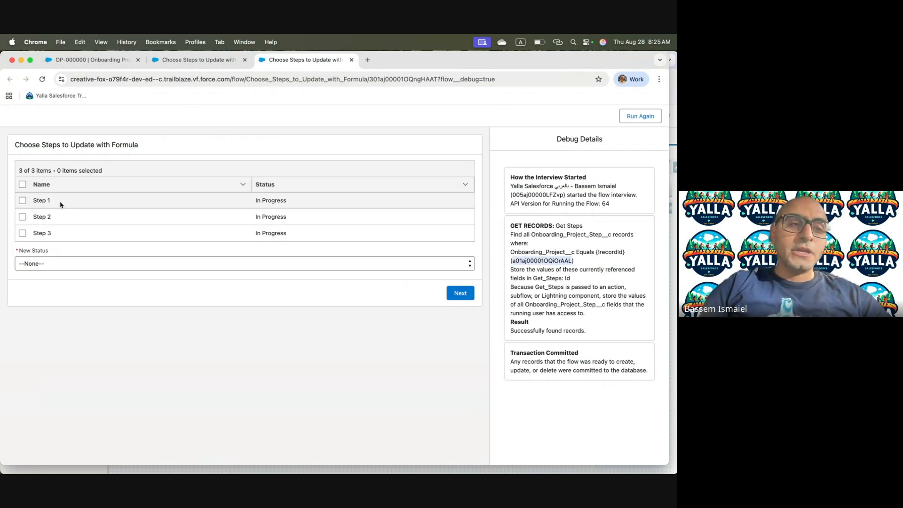
click(24, 201)
click(24, 219)
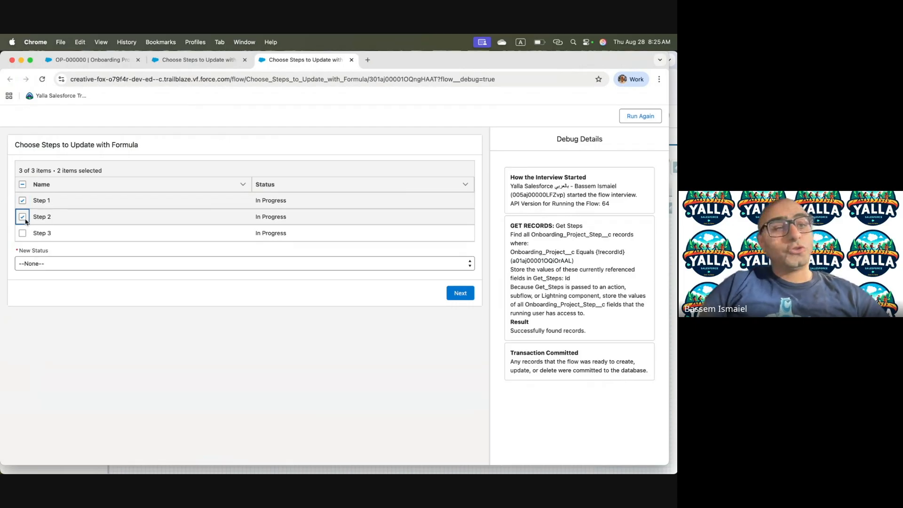
click(143, 263)
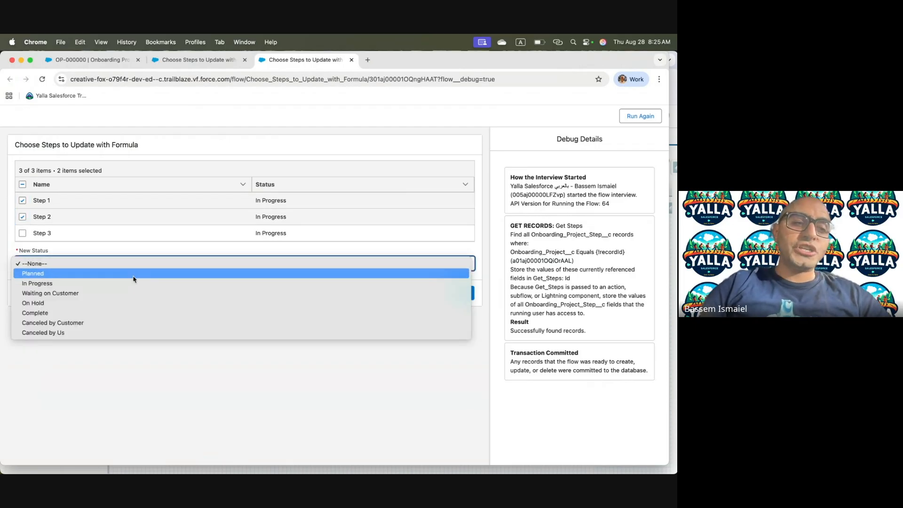
click(135, 275)
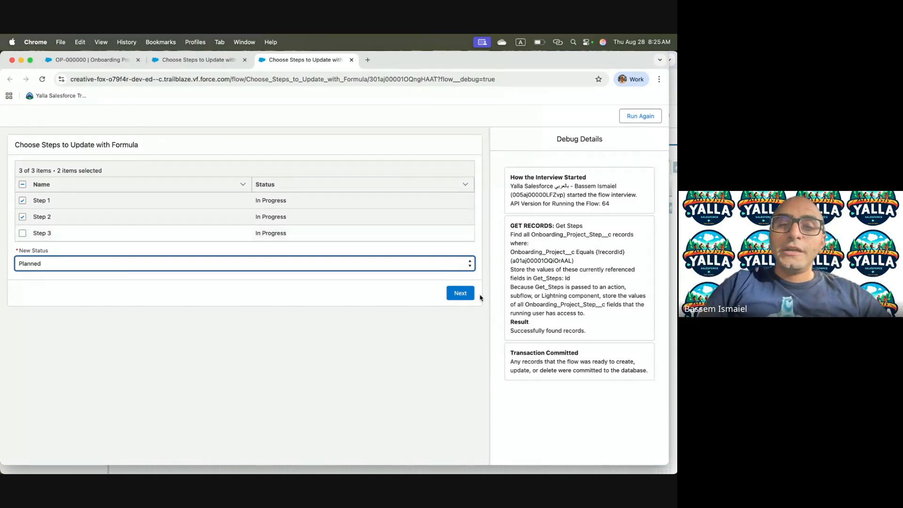
click(457, 296)
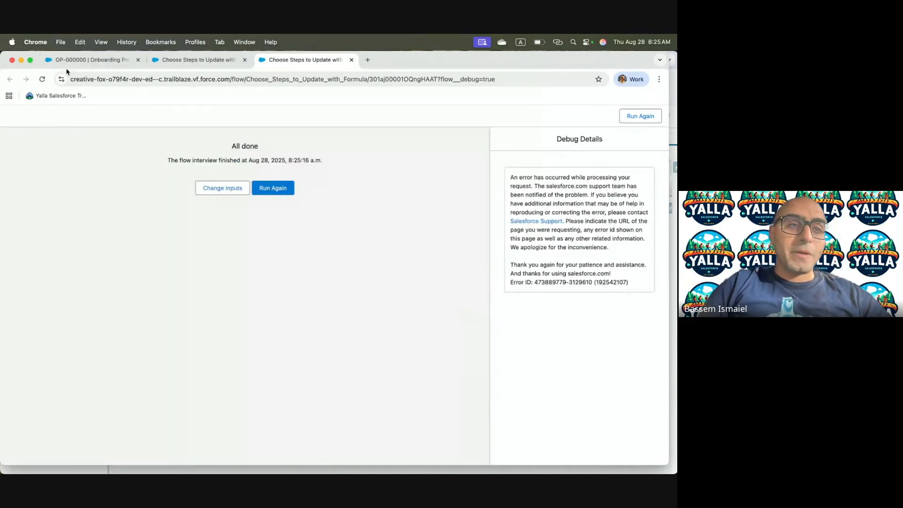
Reload the OP-000000 onboarding project record and check the statuses of its related project steps
click(75, 60)
click(187, 80)
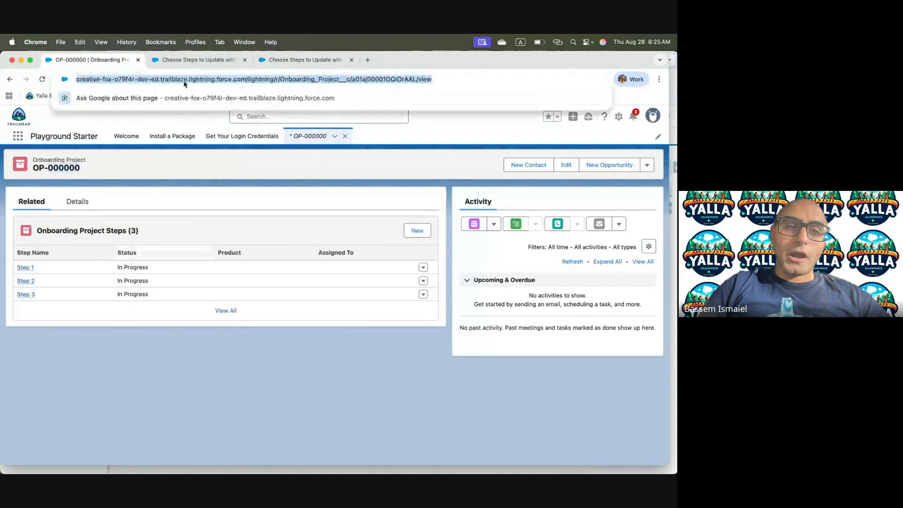
key(Return)
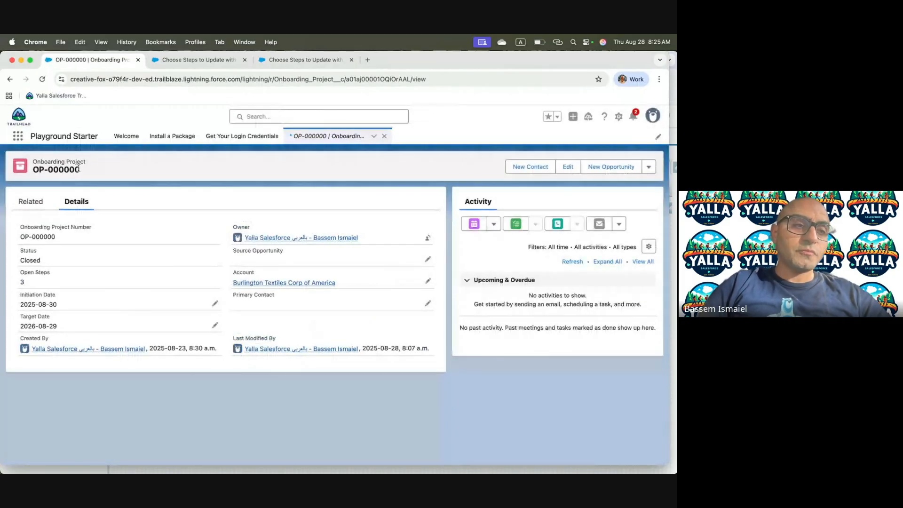
click(31, 202)
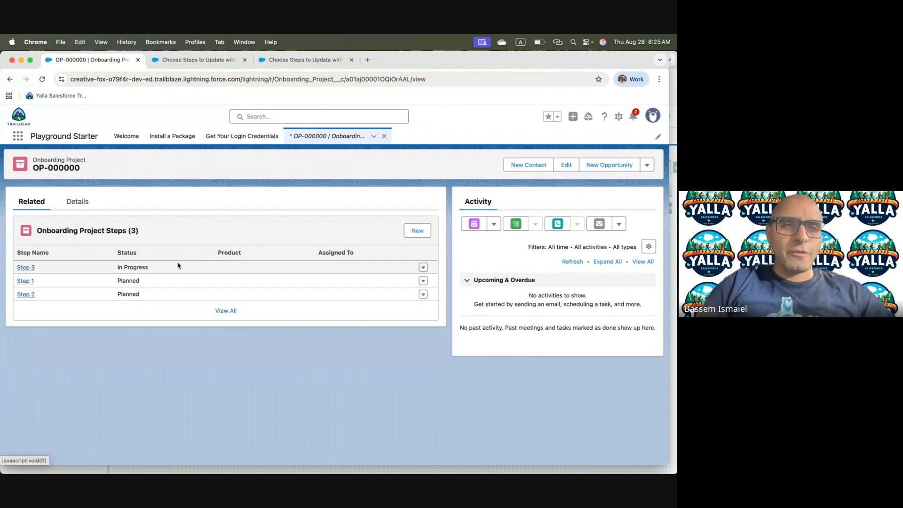
Switch to the other playground's browser window and open Onboarding Projects by searching the App Launcher for Projec
key(ctrl+Up)
click(536, 207)
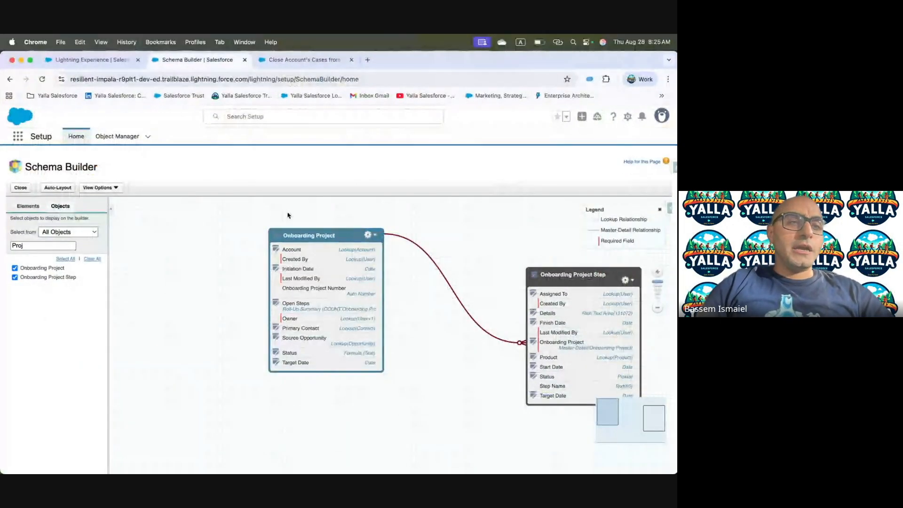
click(110, 63)
click(185, 101)
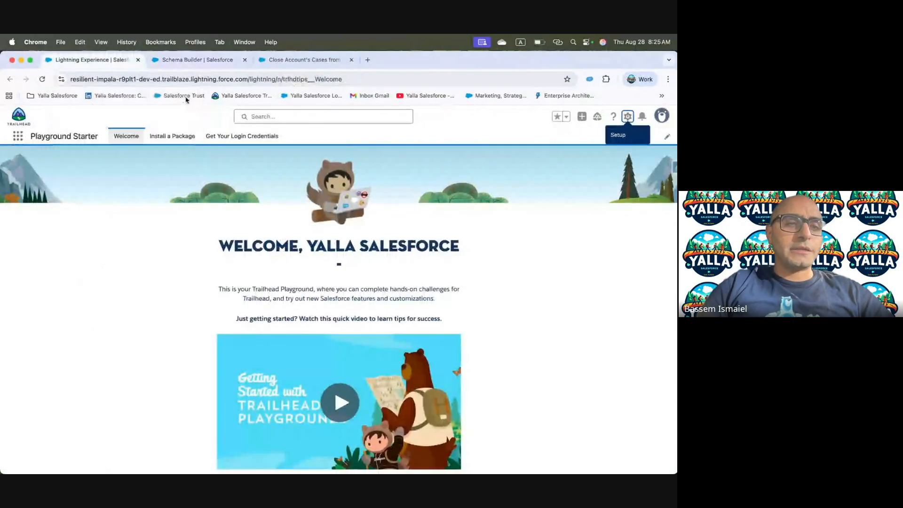
click(20, 139)
text(Projec)
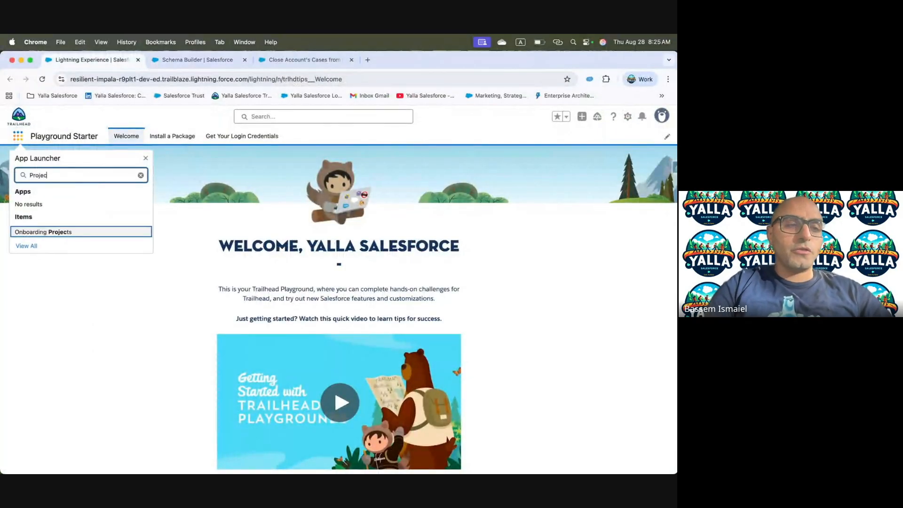
click(49, 232)
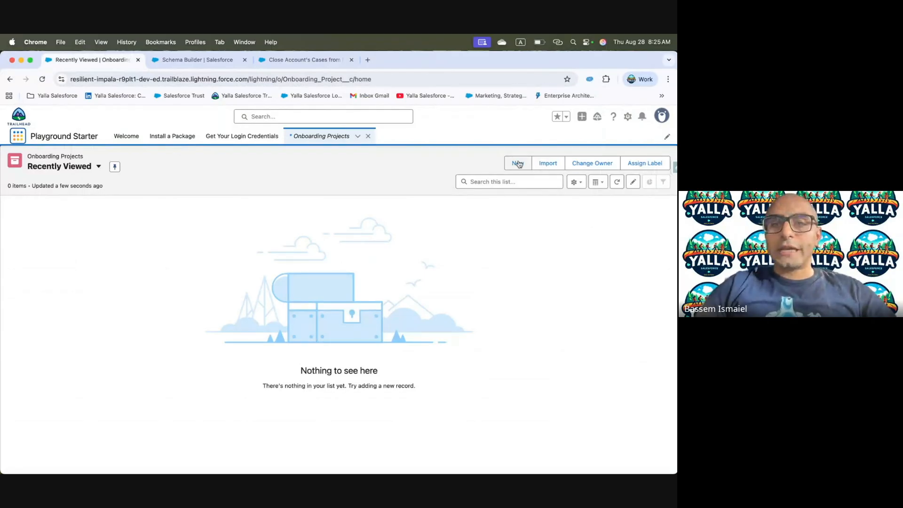
Start a new onboarding project with initiation date 2025-08-28 and target date 2025-09-06
click(516, 163)
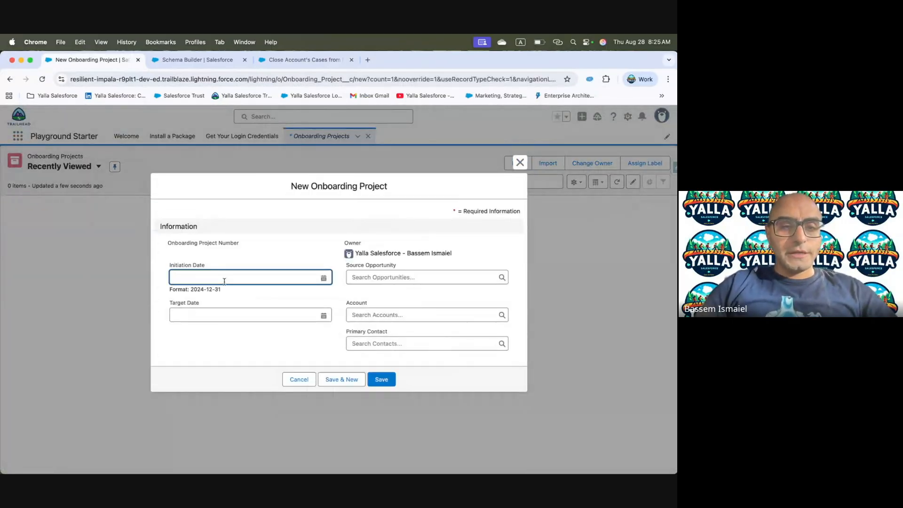
click(224, 282)
click(286, 402)
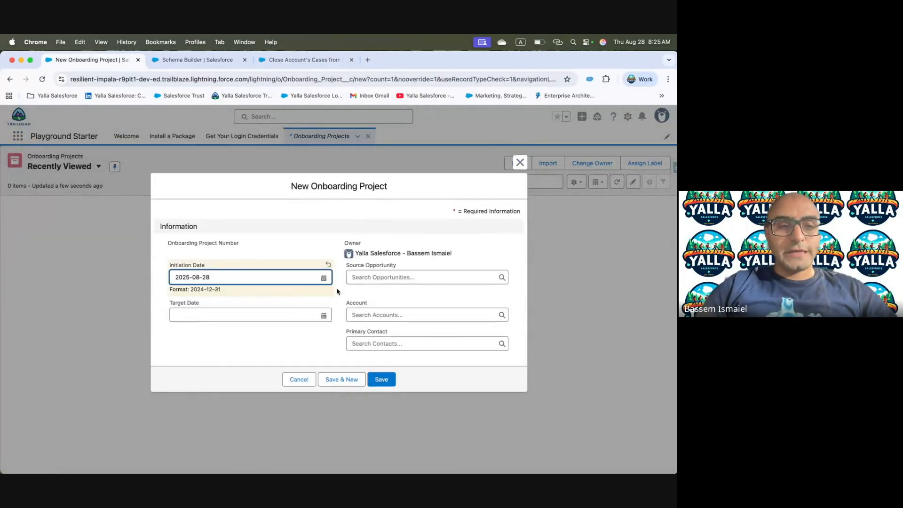
click(355, 281)
click(260, 306)
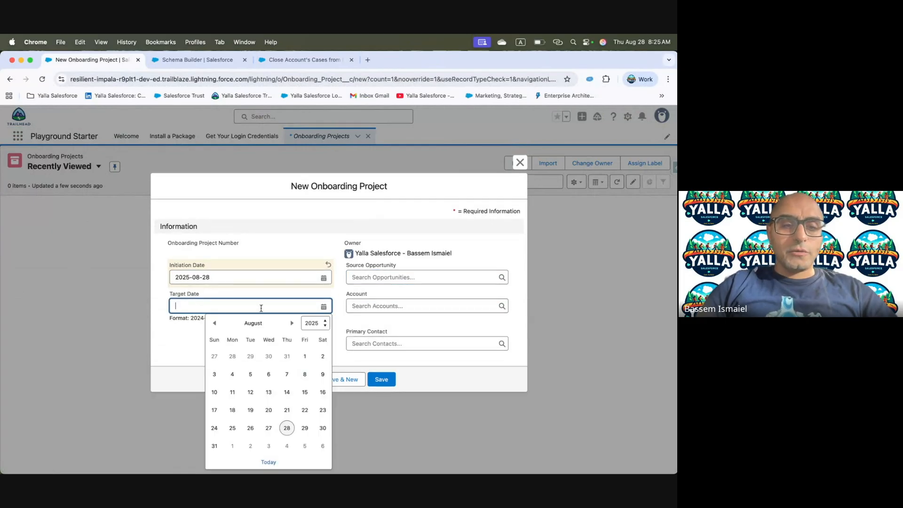
click(323, 446)
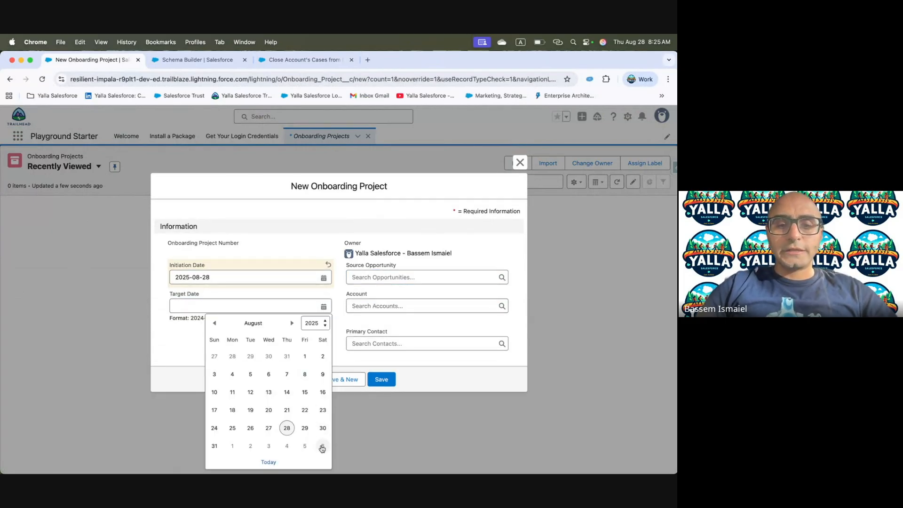
Try to find a Burlington account for the project's Account field, closing the advanced search
click(372, 305)
text(Burli)
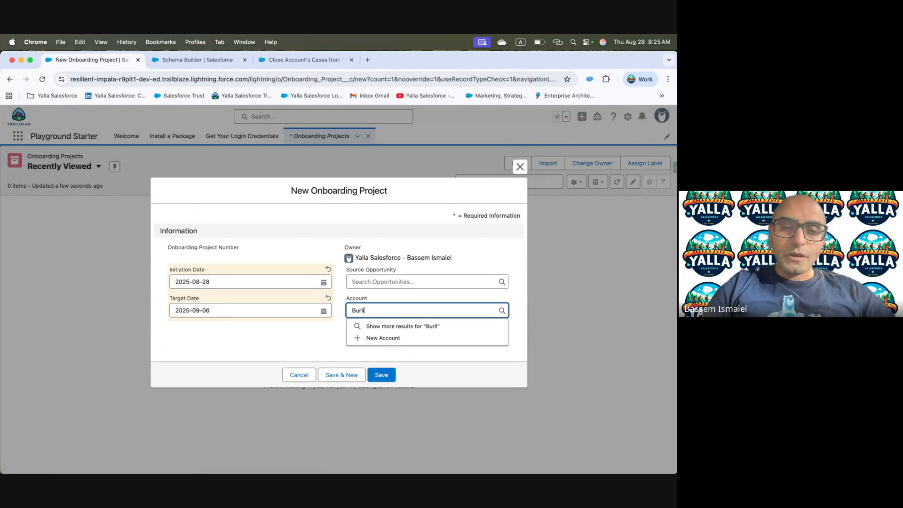
key(Down)
key(Return)
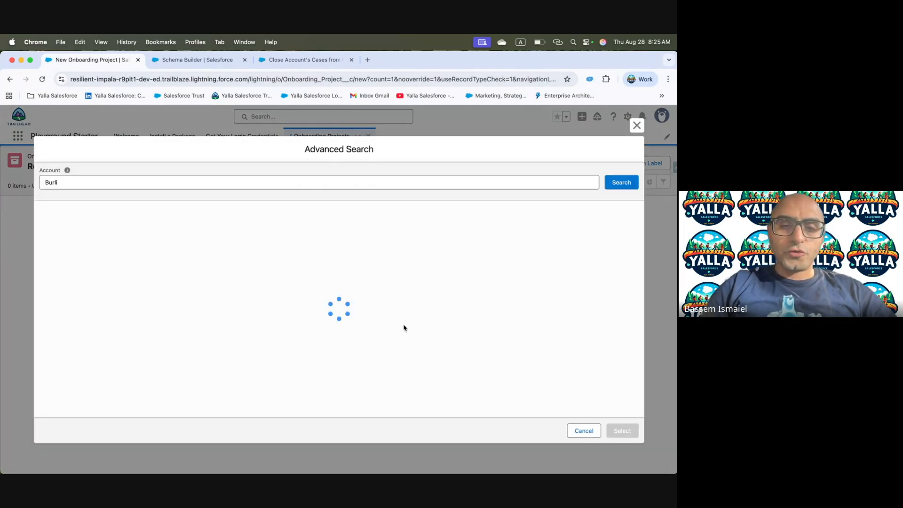
click(156, 176)
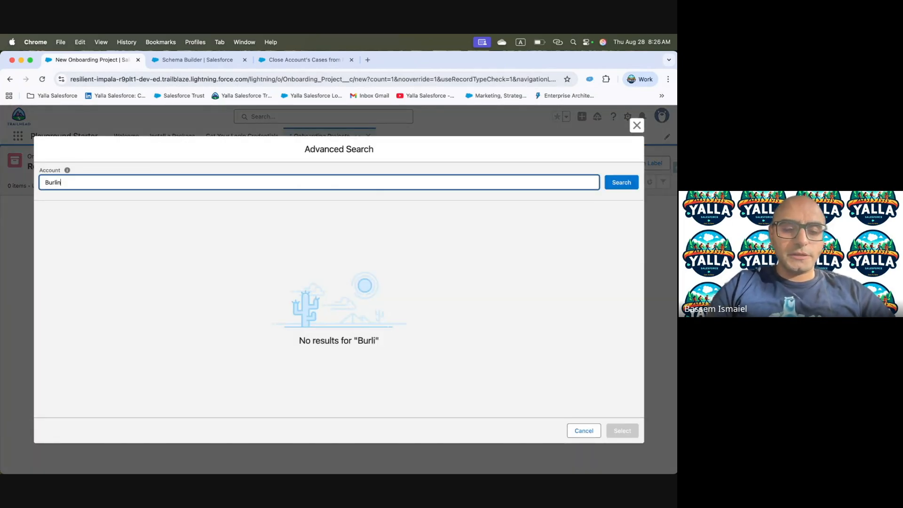
text(ngton)
key(Return)
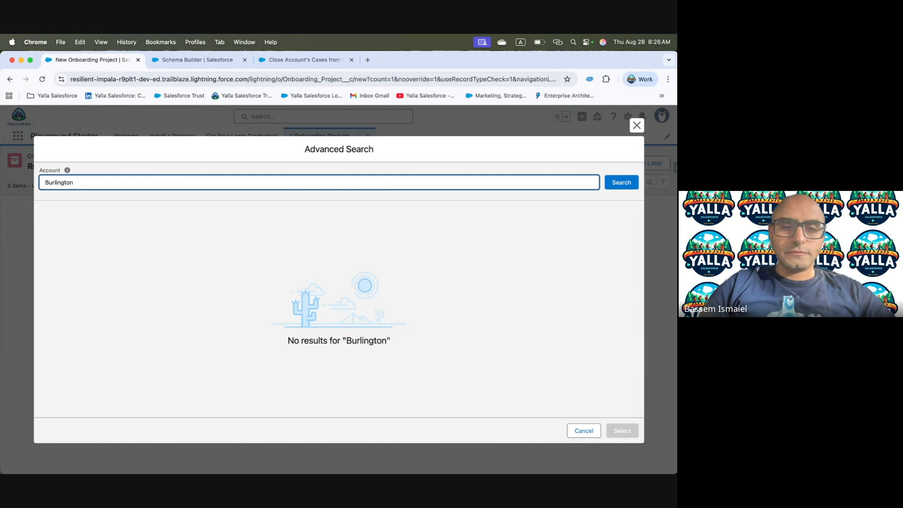
triple_click(502, 178)
key(BackSpace)
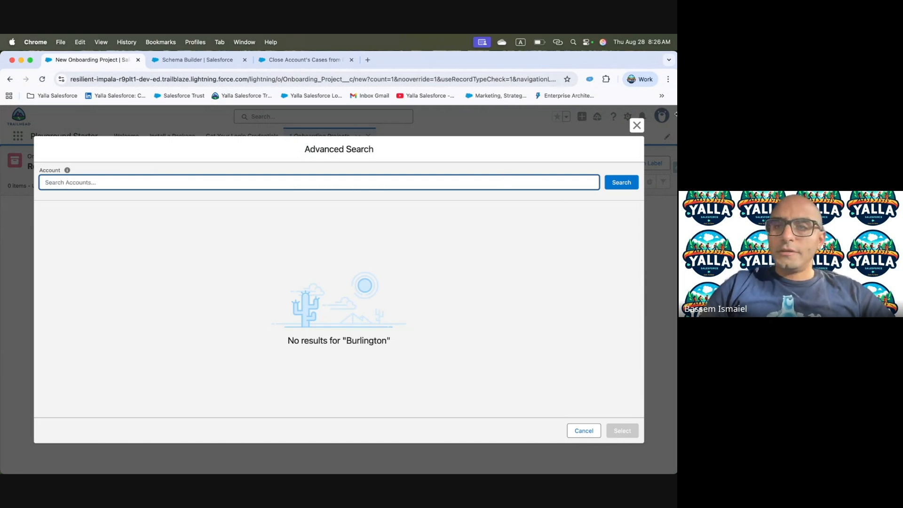
click(637, 126)
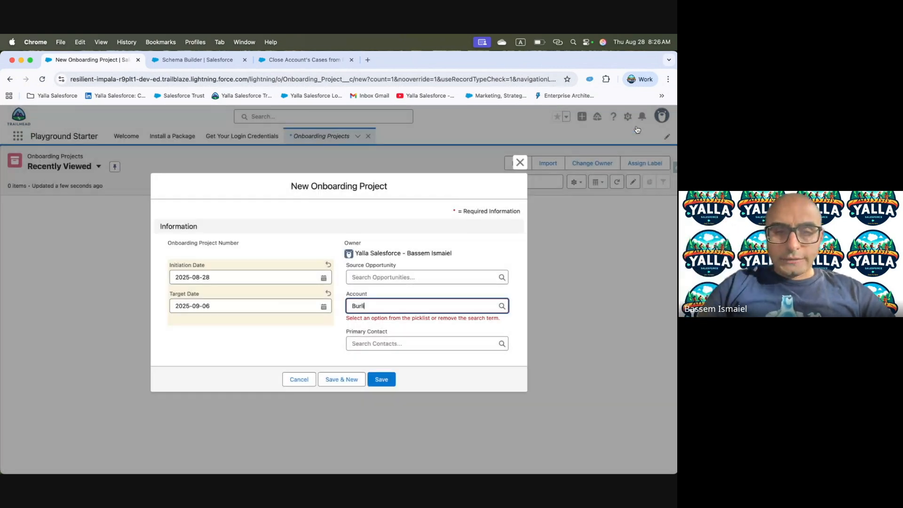
Create an account named Yalla Salesforce Account from the project's cleared Account field and save the onboarding project
click(380, 380)
click(385, 305)
key(BackSpace)
key(BackSpace)
key(BackSpace)
key(BackSpace)
key(BackSpace)
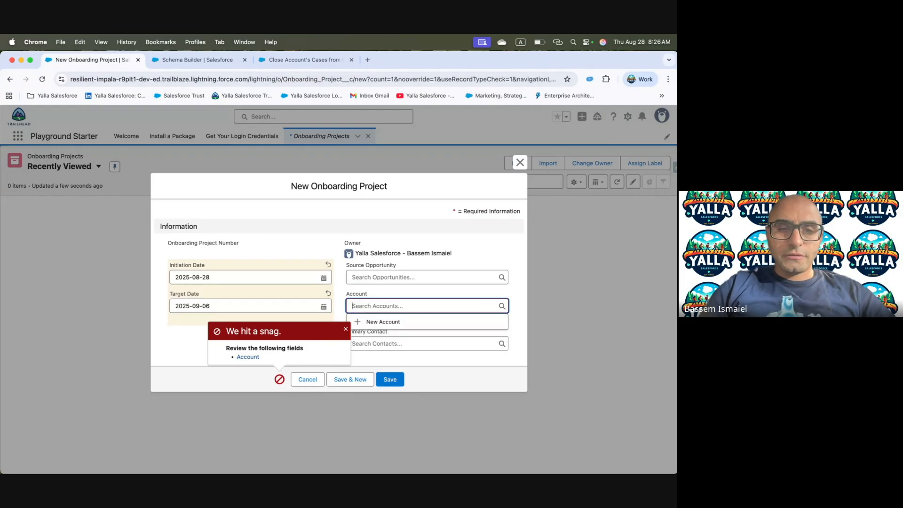
click(413, 322)
click(204, 237)
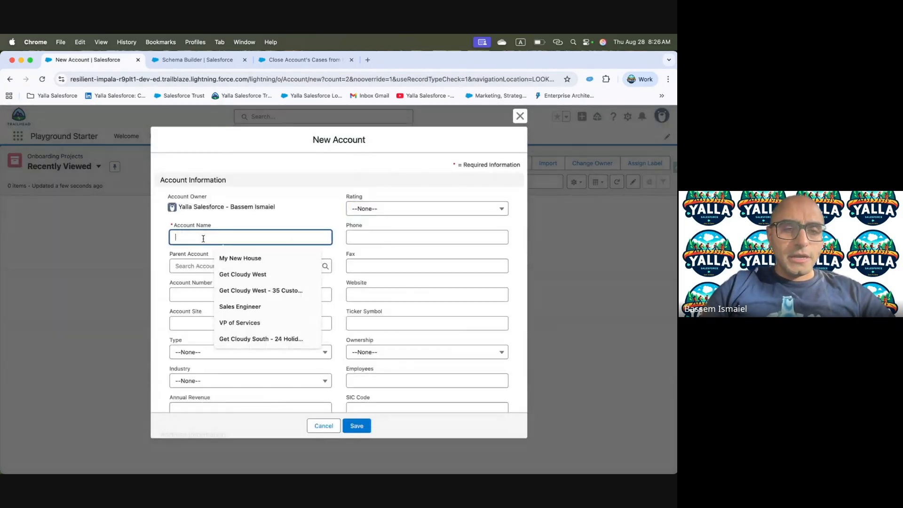
text(Yalla Salesforce Account)
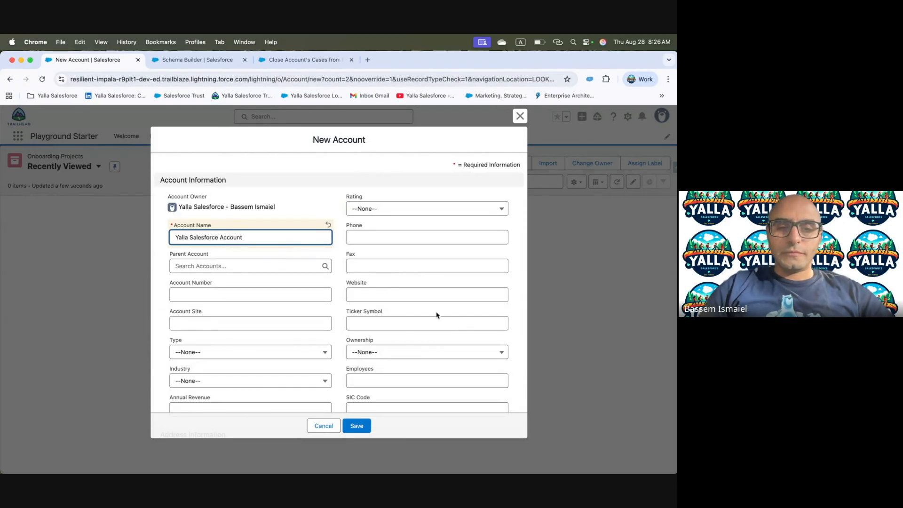
click(370, 430)
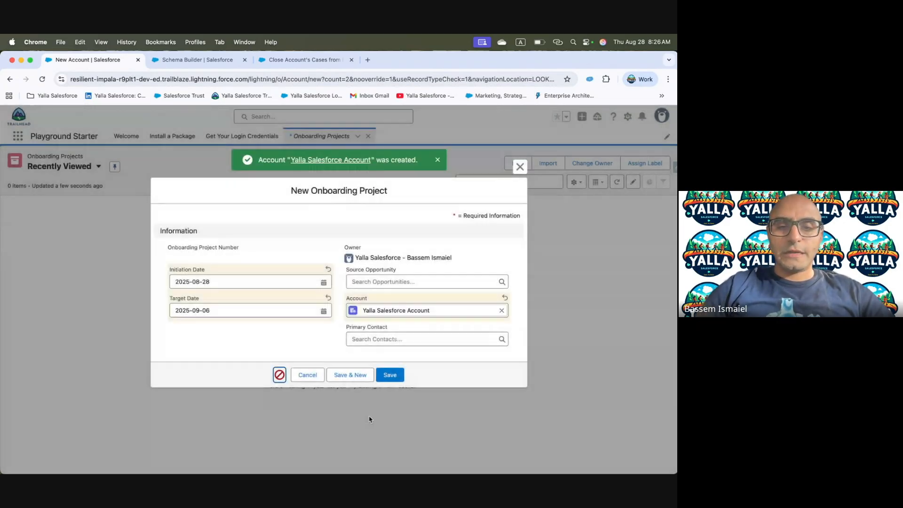
click(390, 383)
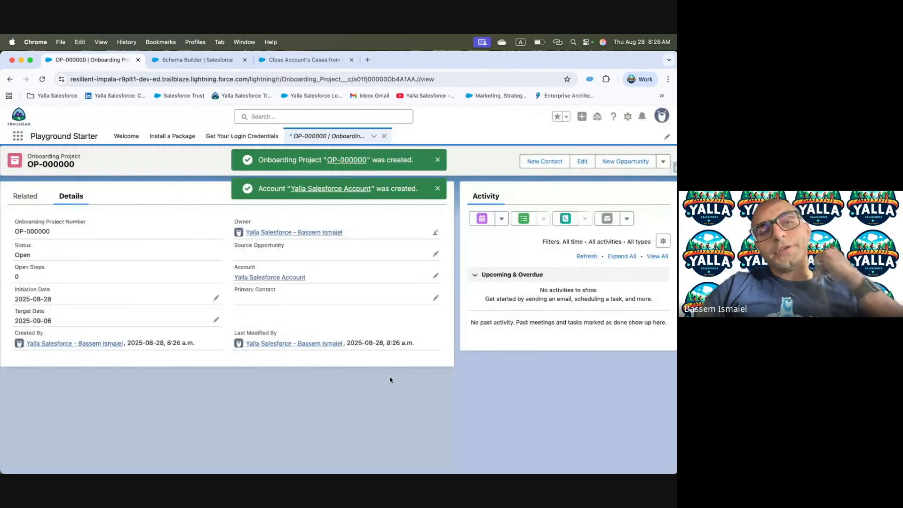
Add a related onboarding project step named Step 1 with start date 2025-08-29, saving it and opening another new step
click(28, 197)
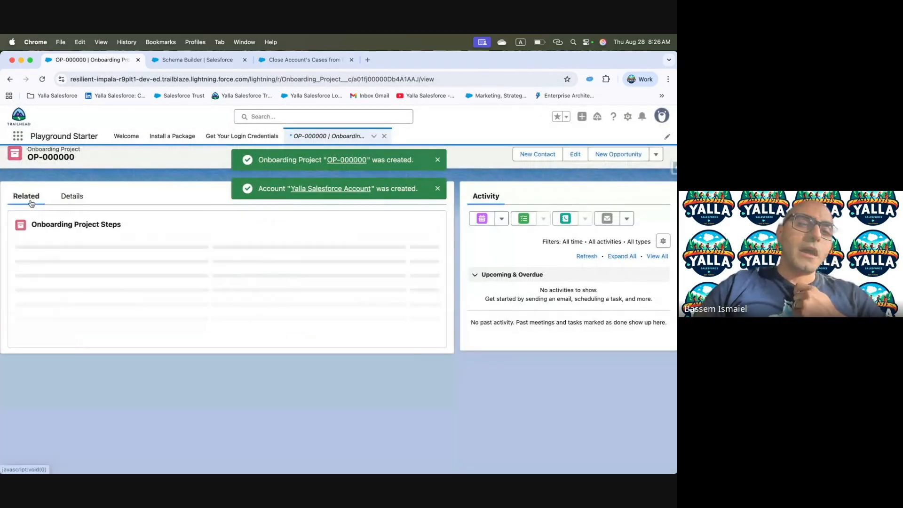
click(422, 226)
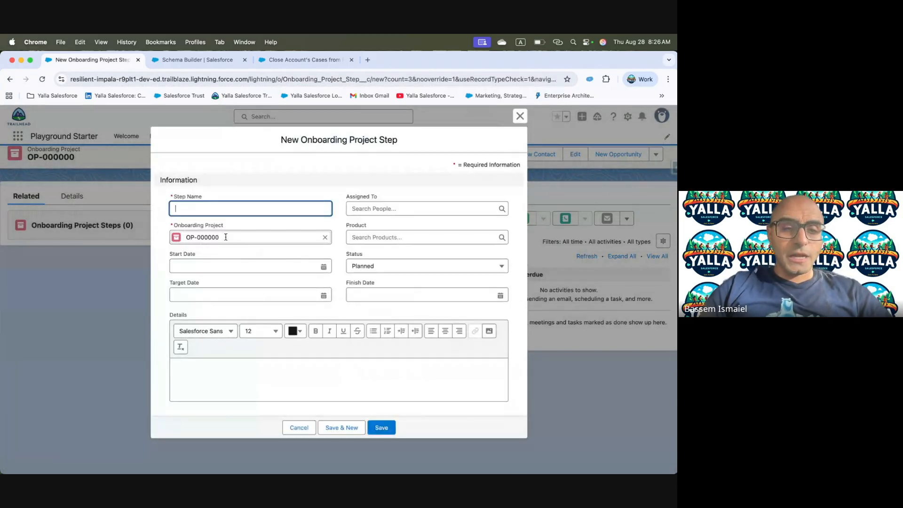
text(Step 1)
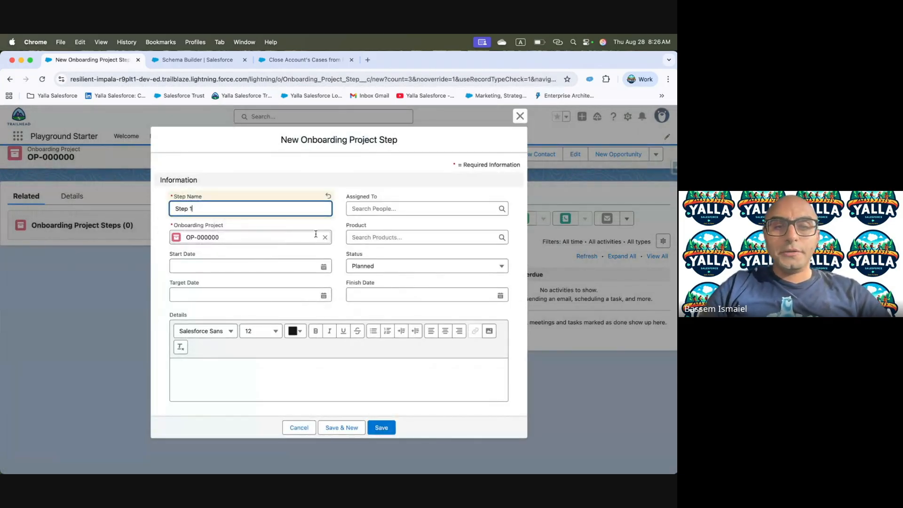
click(247, 266)
click(302, 388)
click(383, 428)
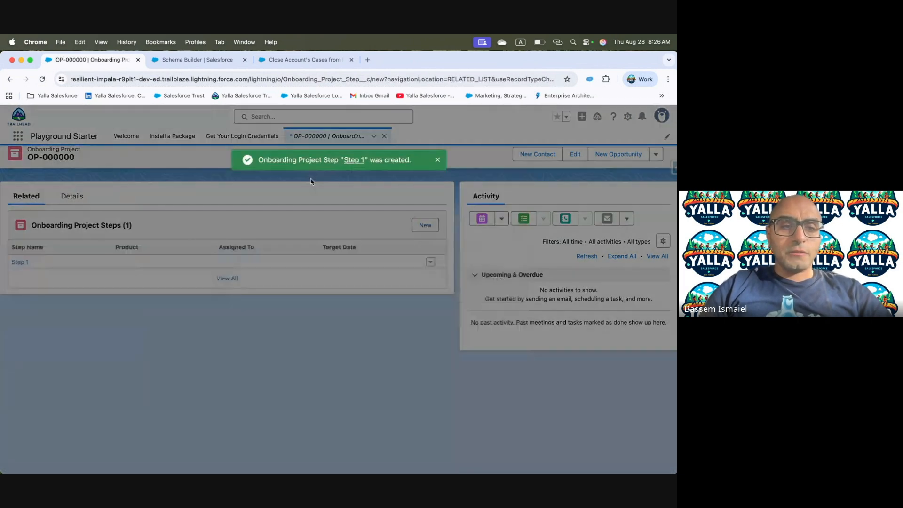
Add the project step Step 2 with start date 2025-08-29, saving it and opening another new step
text(Step 2)
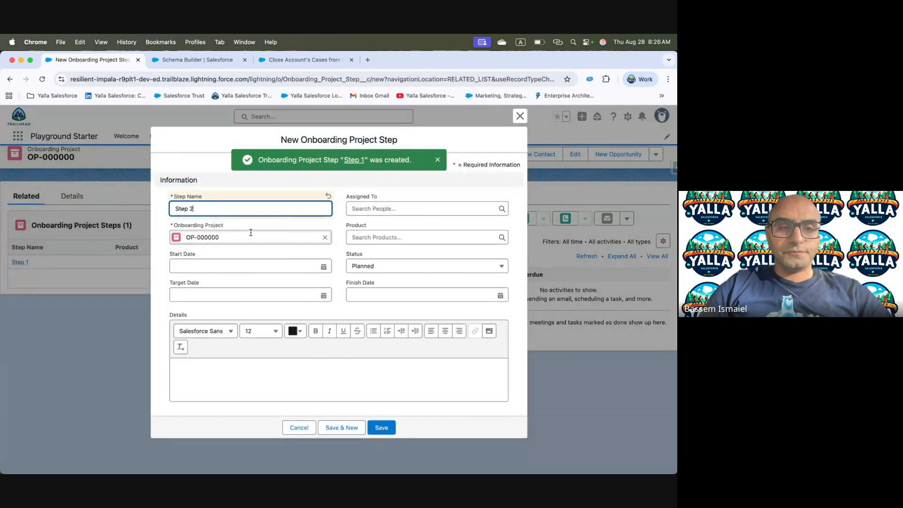
click(224, 266)
click(305, 389)
click(347, 429)
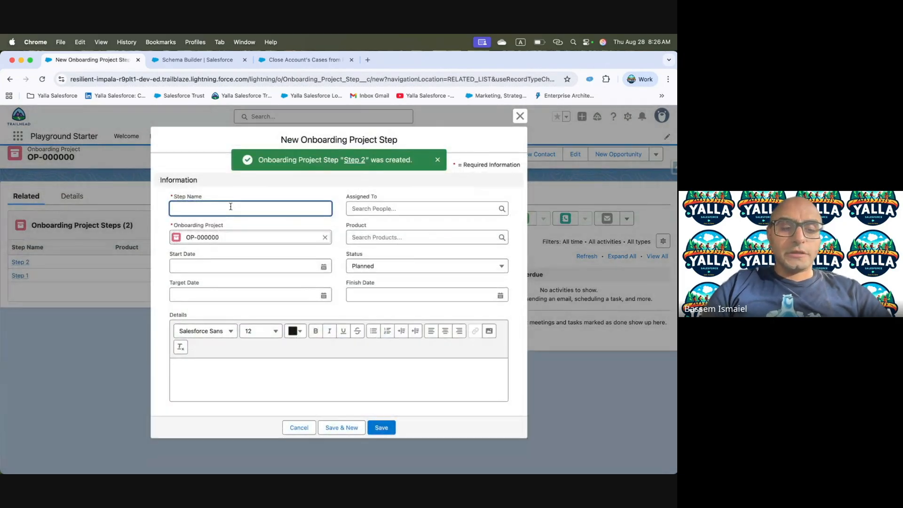
Fill in the new onboarding project step as Step 3 with a start date and save it
text(Step 3)
click(287, 266)
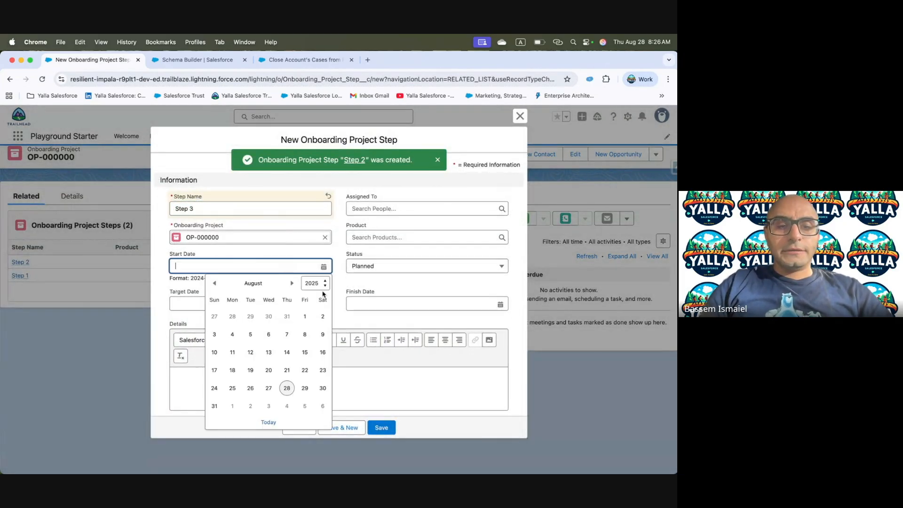
click(301, 409)
click(382, 429)
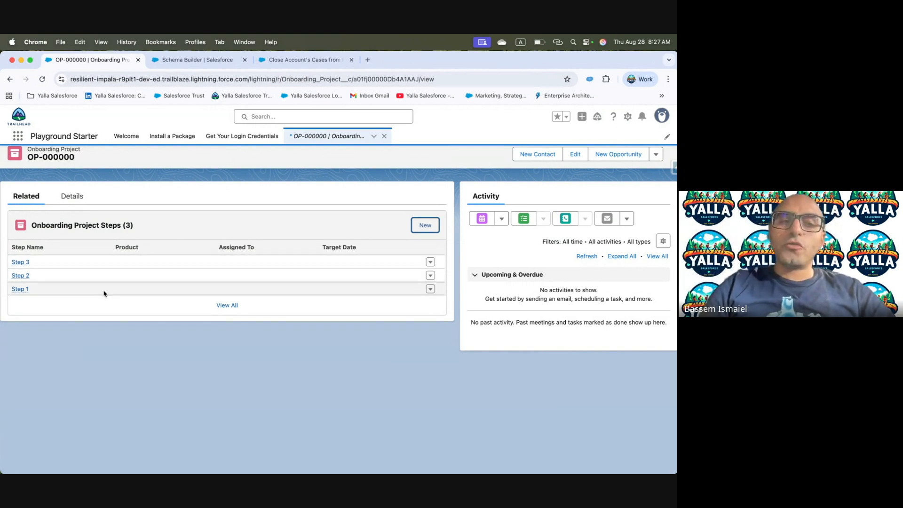
Open the Onboarding Project Layout page layout from the object's setup and show its related lists
click(627, 117)
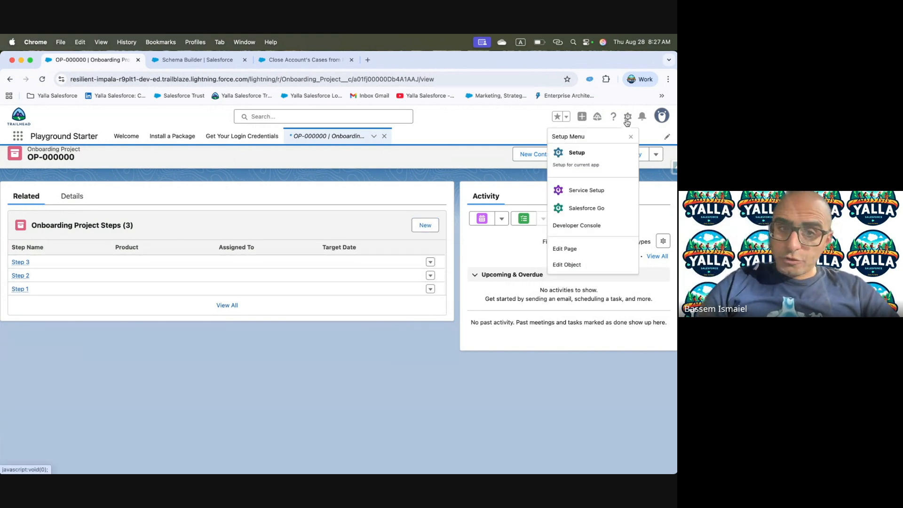
click(577, 265)
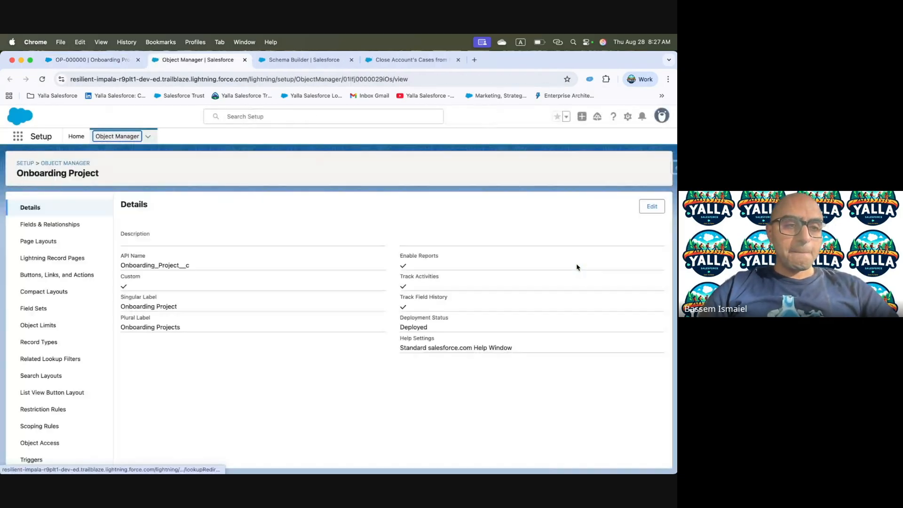
click(79, 254)
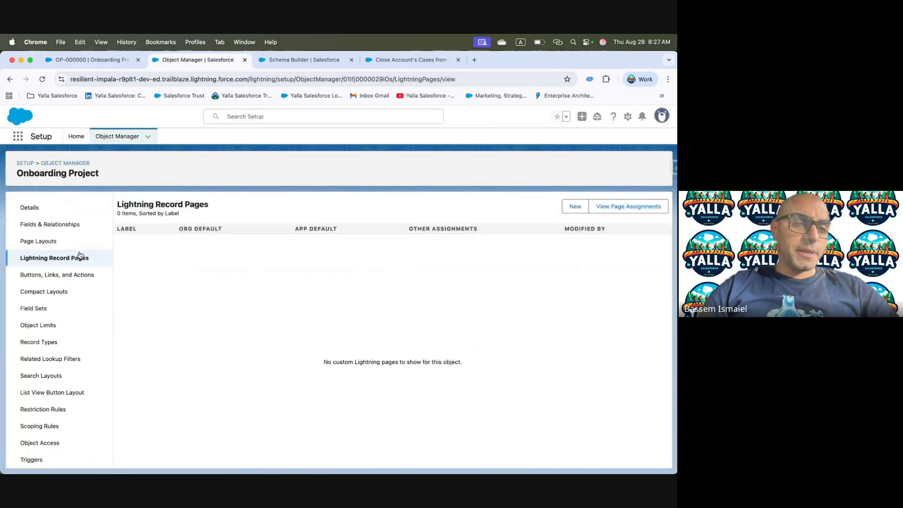
click(49, 244)
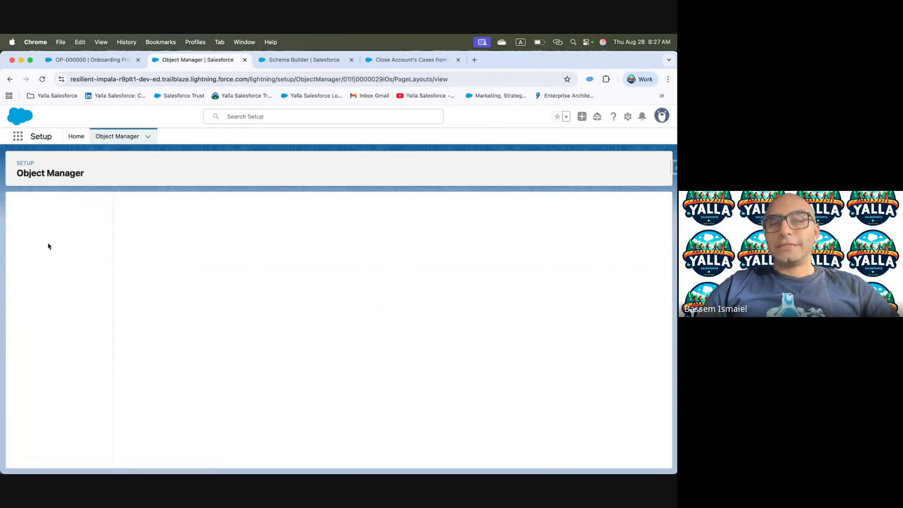
click(145, 245)
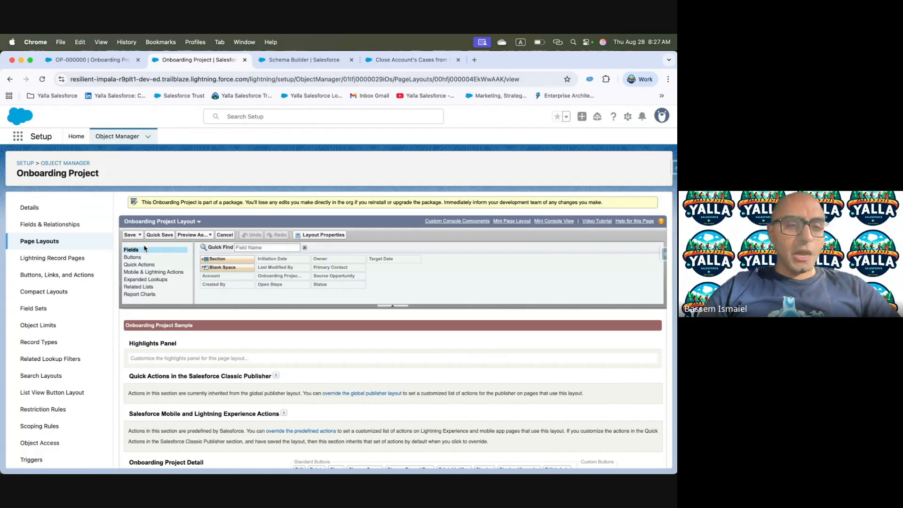
click(138, 286)
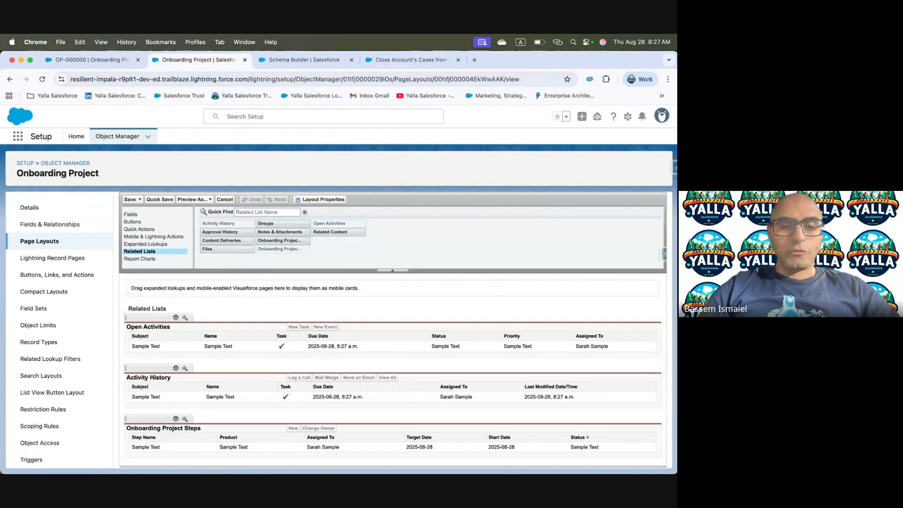
Move the Status column directly after Step Name in the Onboarding Project Steps related list and save the page layout
click(185, 420)
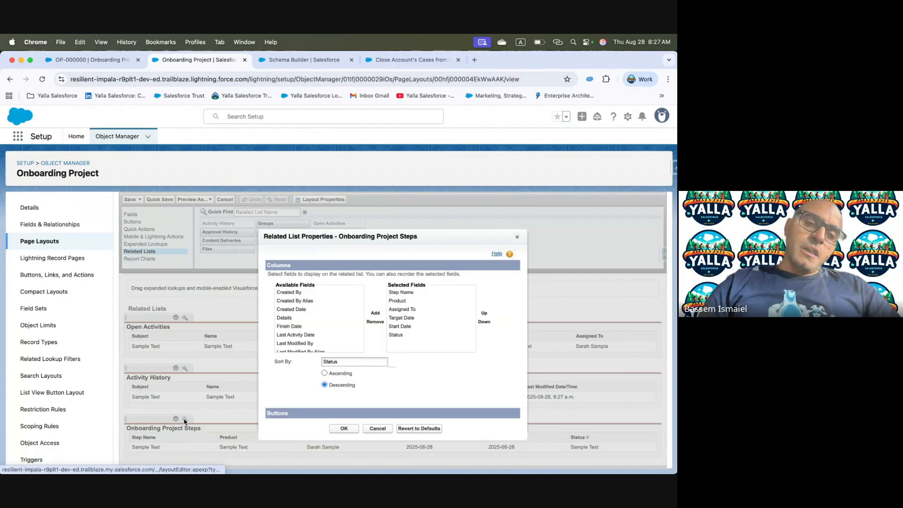
click(292, 310)
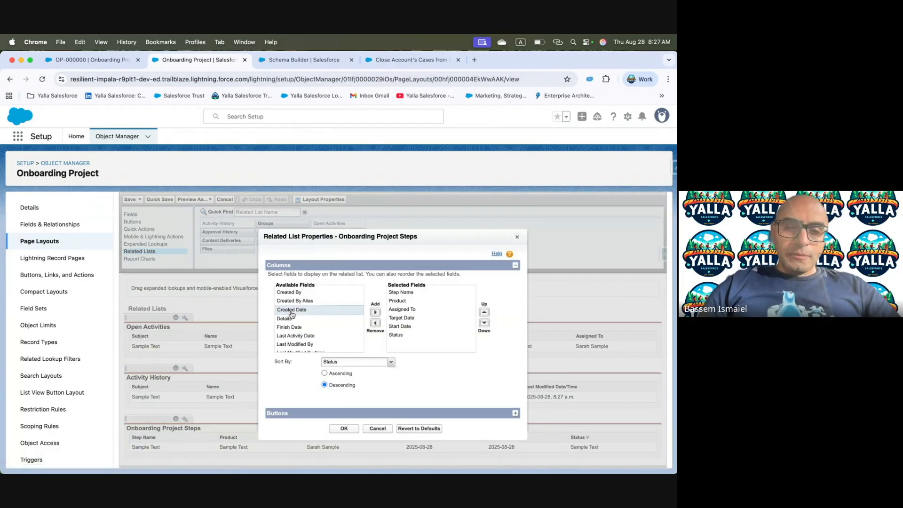
click(396, 335)
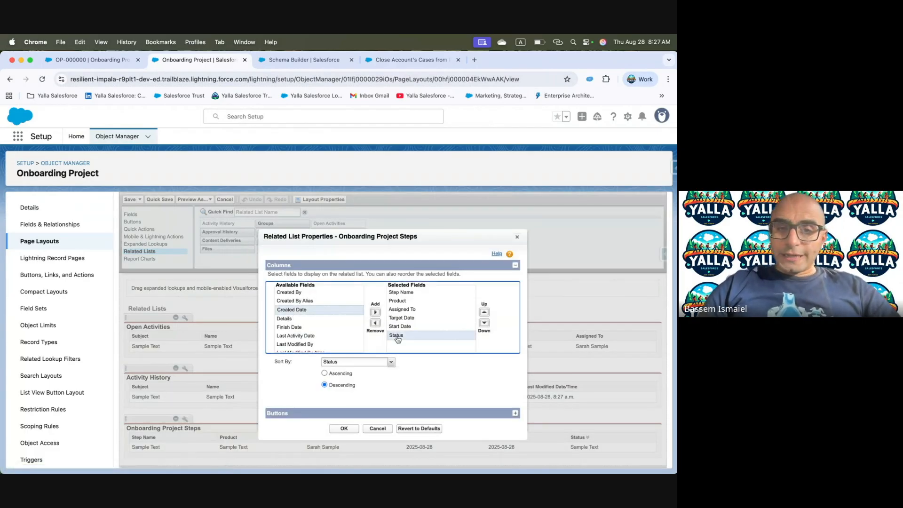
click(484, 312)
click(484, 312)
click(484, 312)
click(484, 311)
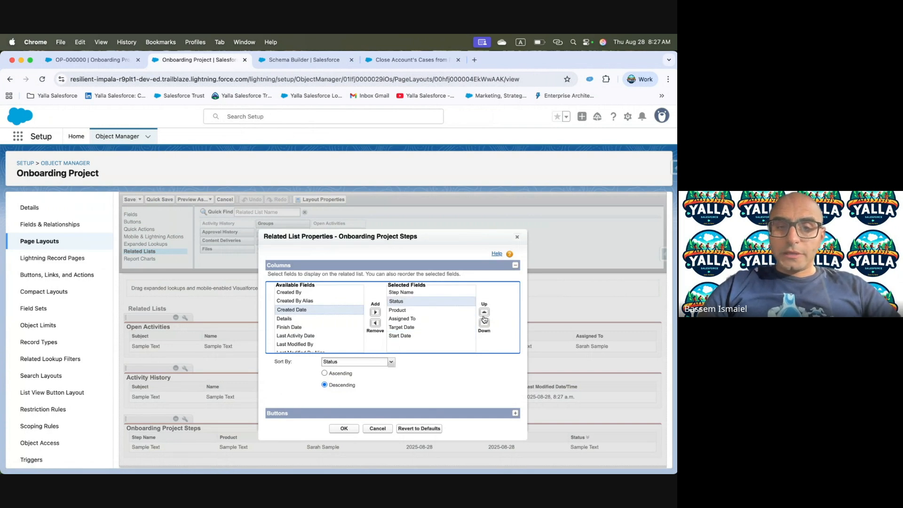
click(344, 429)
click(131, 200)
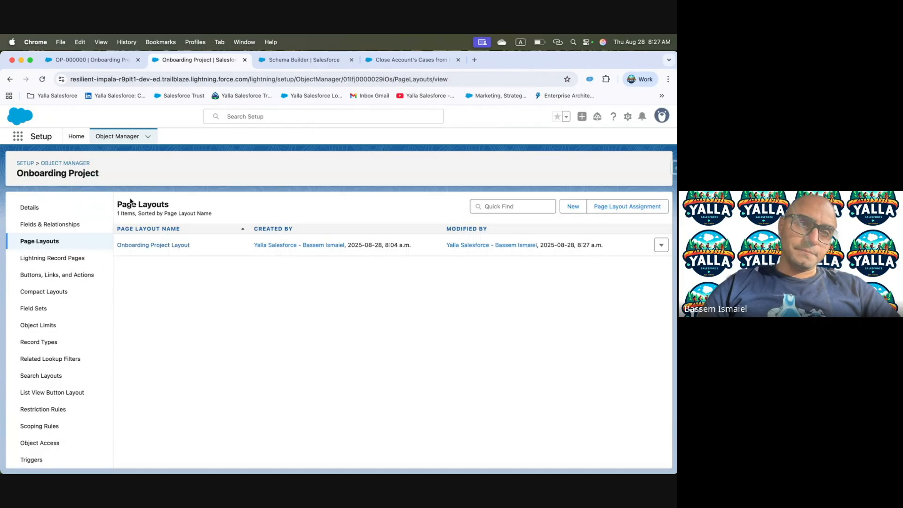
Close the object setup page, reload the onboarding project record and show its related project steps
click(244, 59)
click(205, 80)
key(Return)
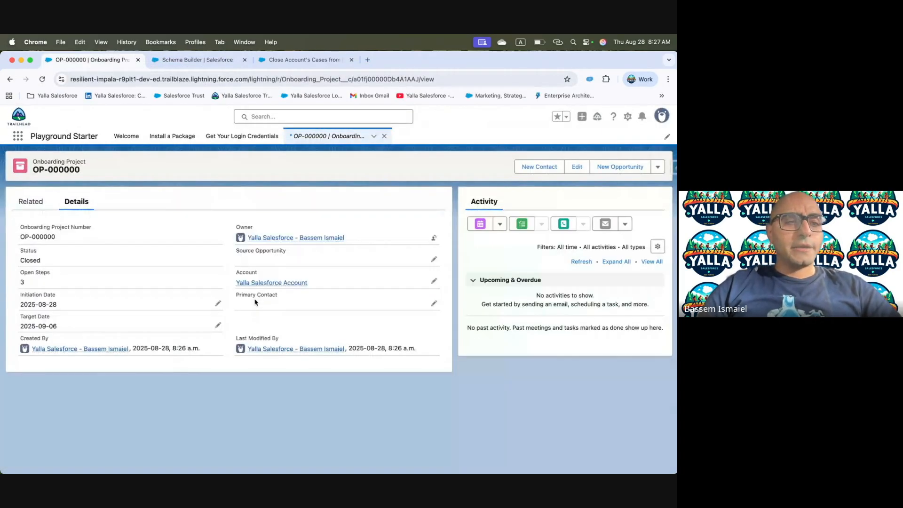
click(31, 202)
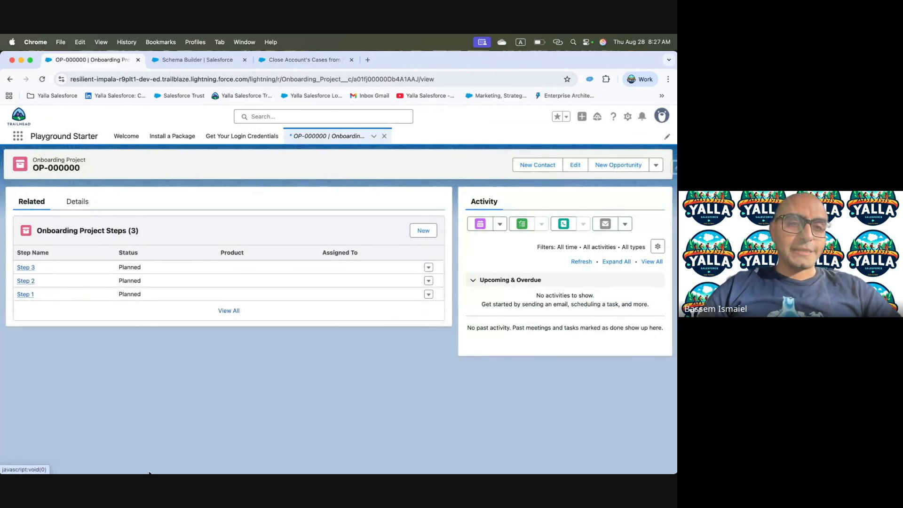
Copy the onboarding project's record ID from the page address
click(396, 79)
click(396, 79)
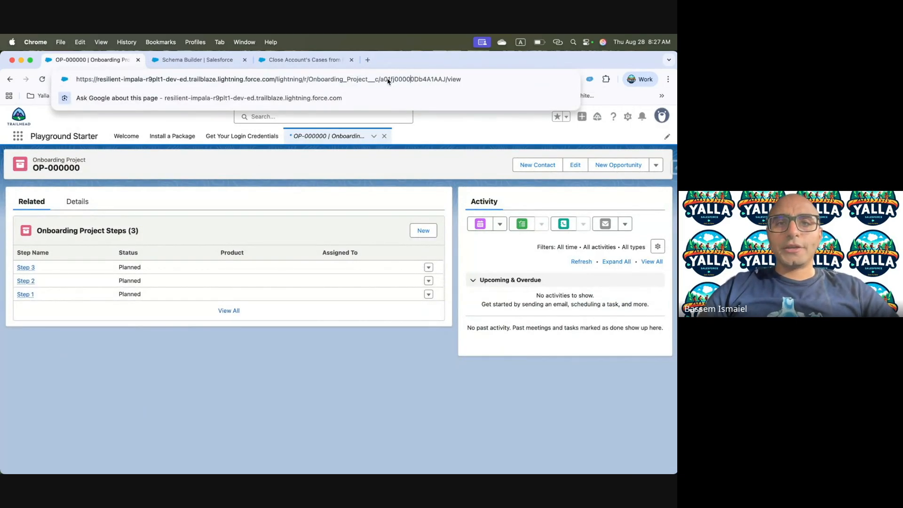
double_click(396, 79)
Review the Trailhead instructions for the recordId variable and the Get Steps element, returning to the project record
key(ctrl+Left)
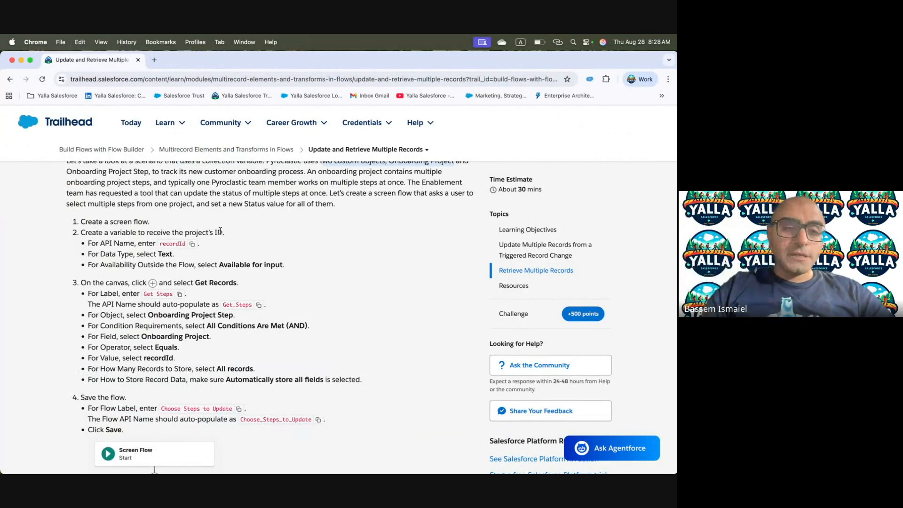
scroll(275, 391, down, 4)
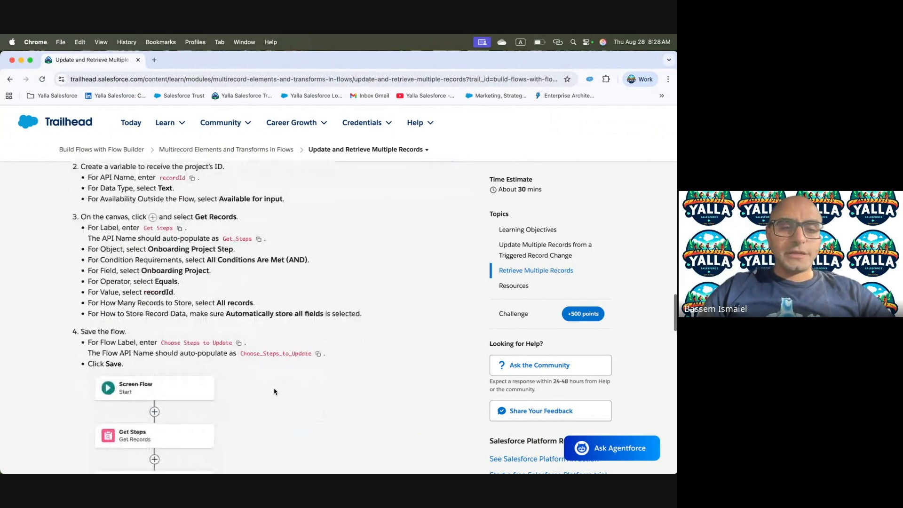
key(ctrl+Right)
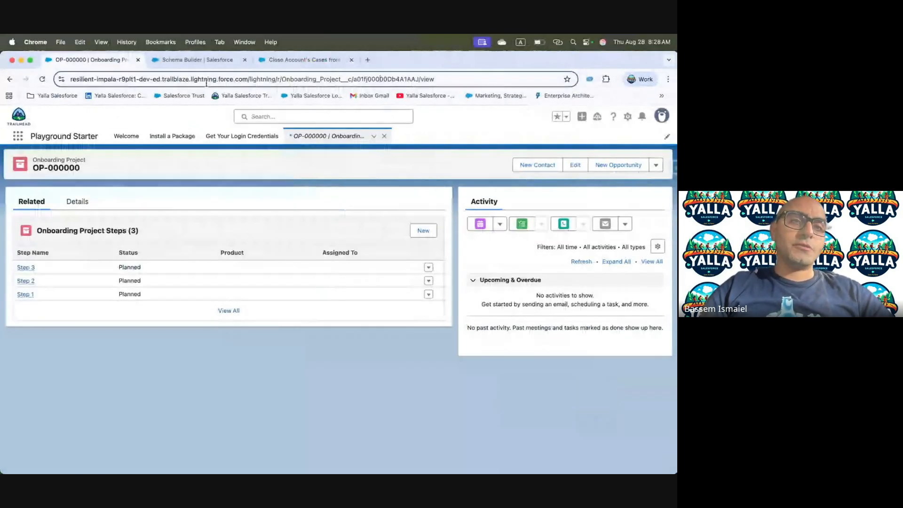
Replace the Schema Builder page with the Flows list and create a new Screen Flow from it
click(208, 61)
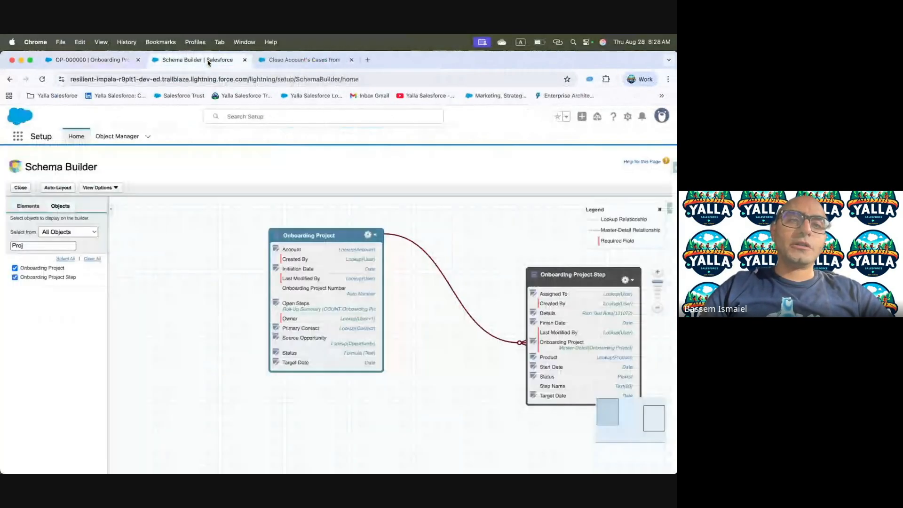
click(18, 138)
text(Flow)
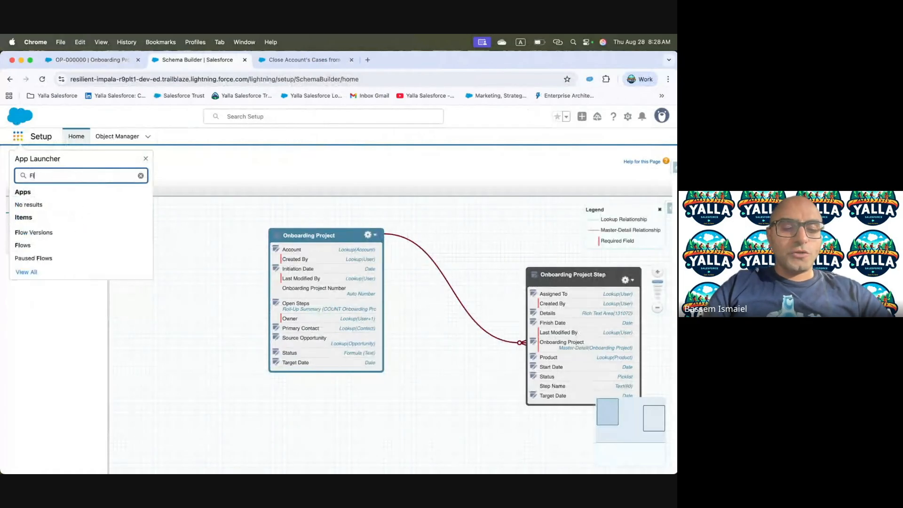
click(20, 245)
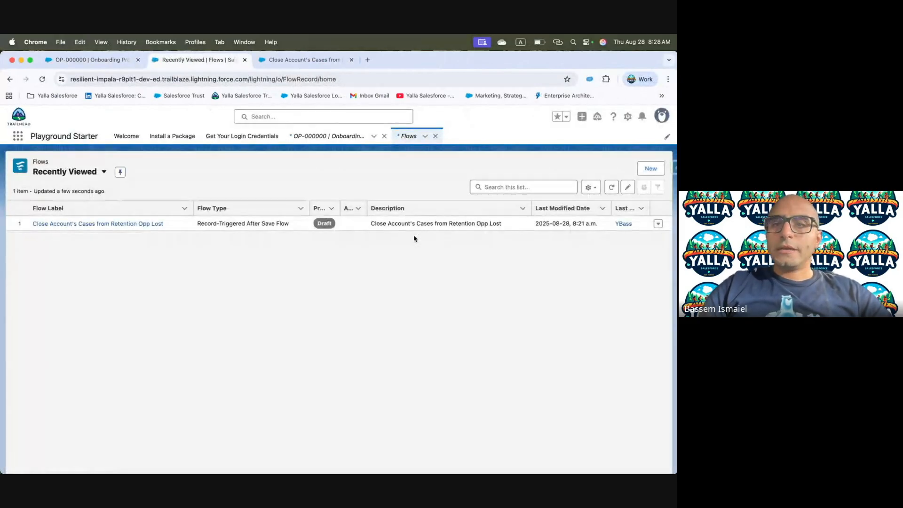
click(646, 171)
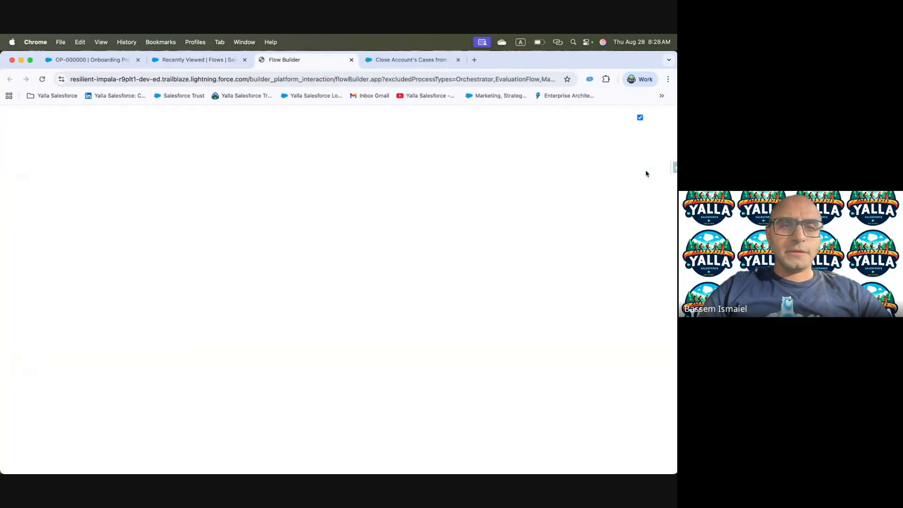
click(382, 269)
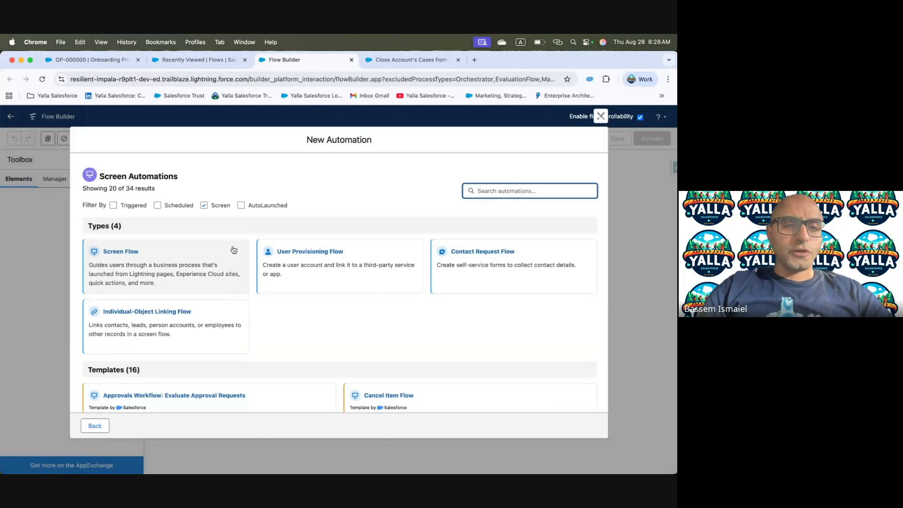
click(233, 250)
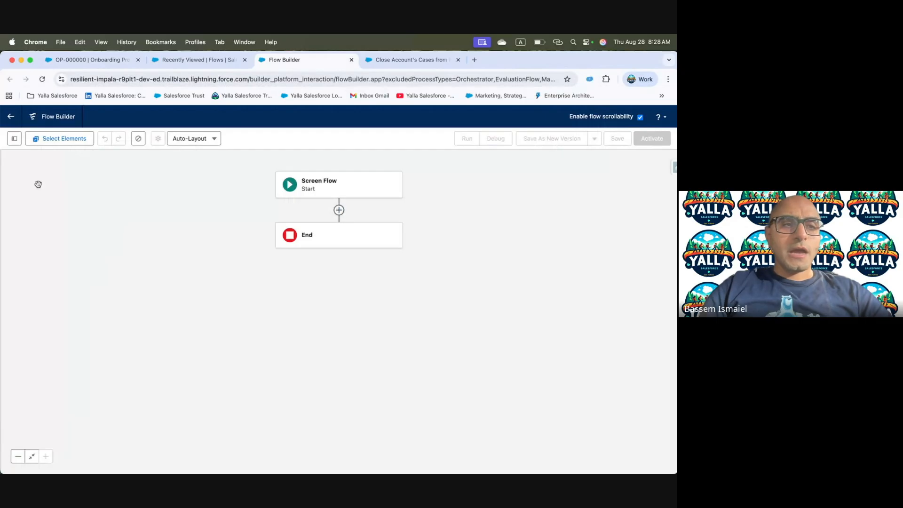
Create a Text variable named recordId, available for input, with the copied project record ID as its default value
click(15, 138)
click(33, 221)
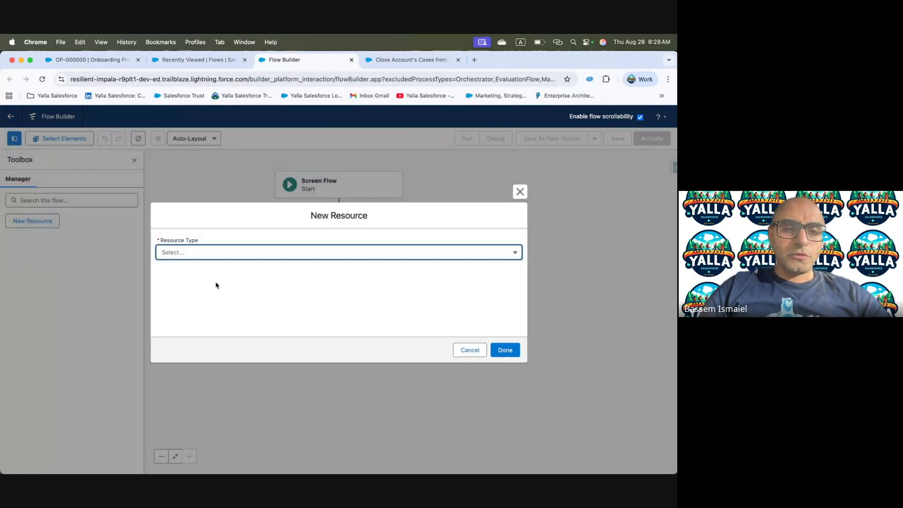
click(231, 253)
click(217, 269)
click(215, 274)
text(record)
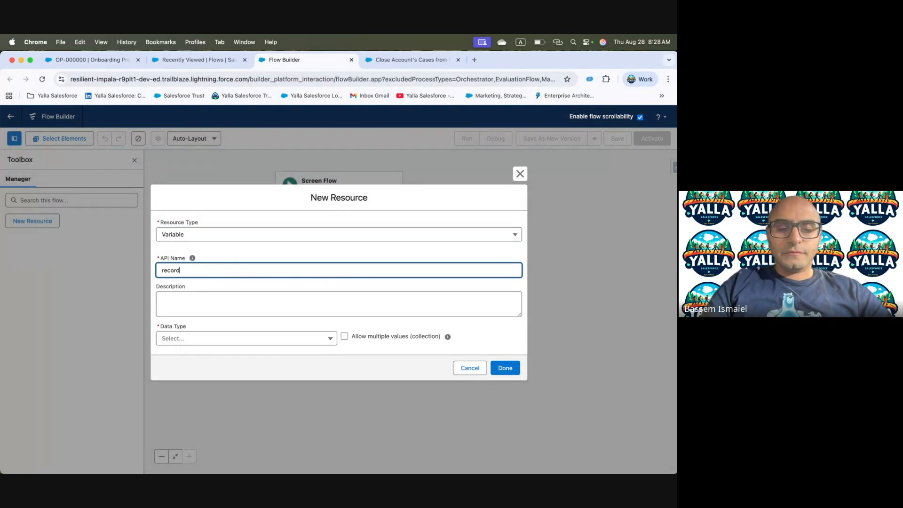
click(229, 340)
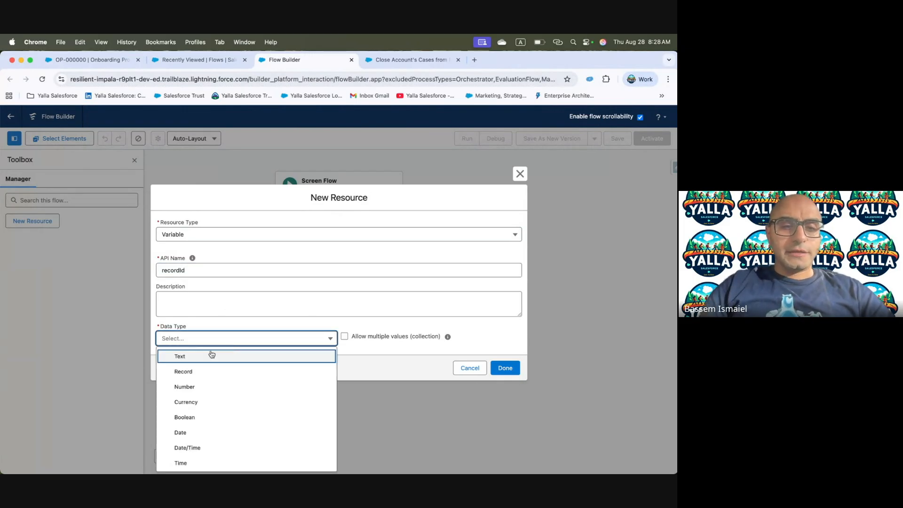
click(212, 355)
click(178, 362)
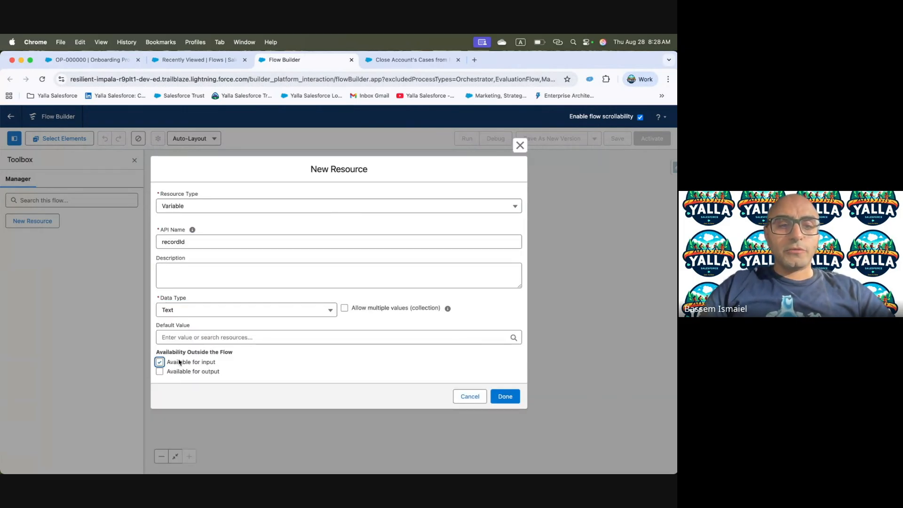
click(187, 335)
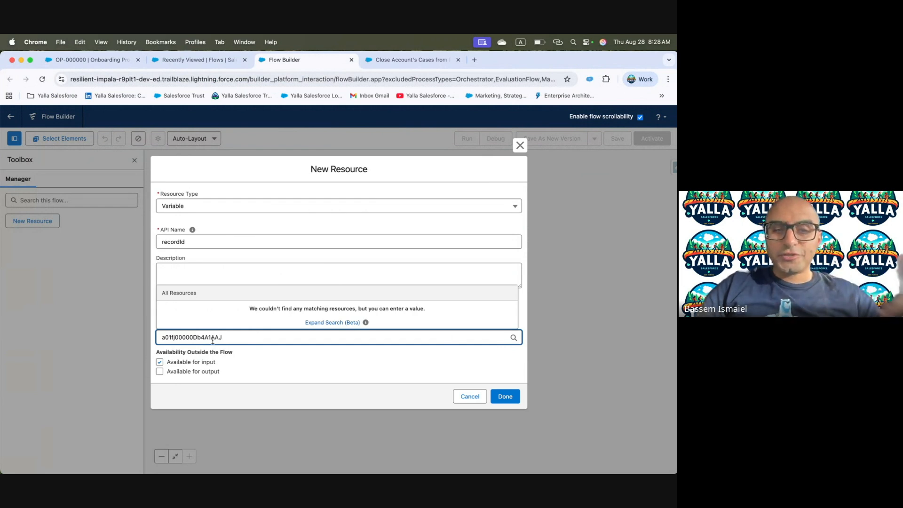
click(511, 397)
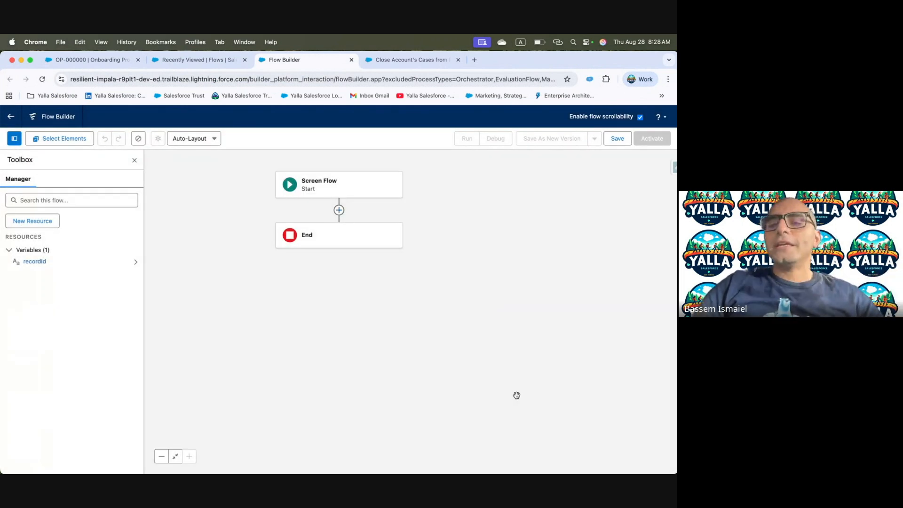
Add a Get Records element labelled Get Steps, with the description Get Steps, for the Onboarding Project Step object
click(339, 210)
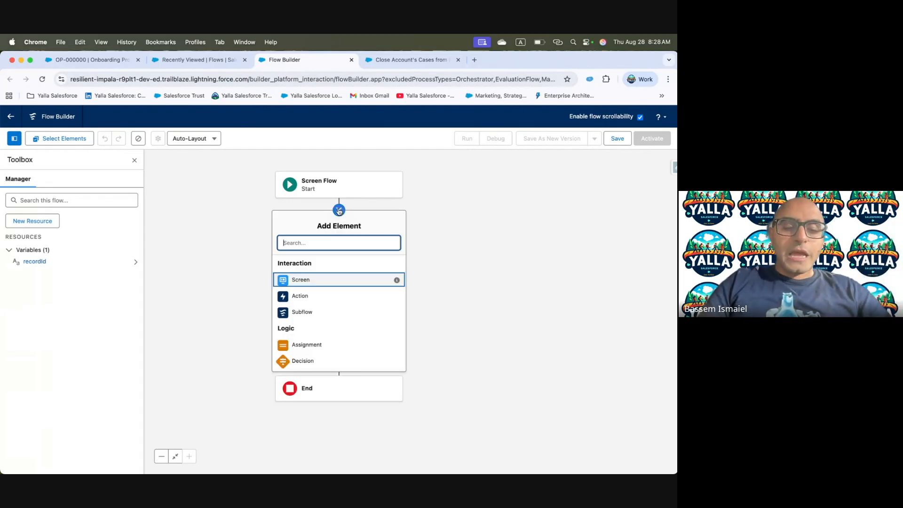
text(Get Re)
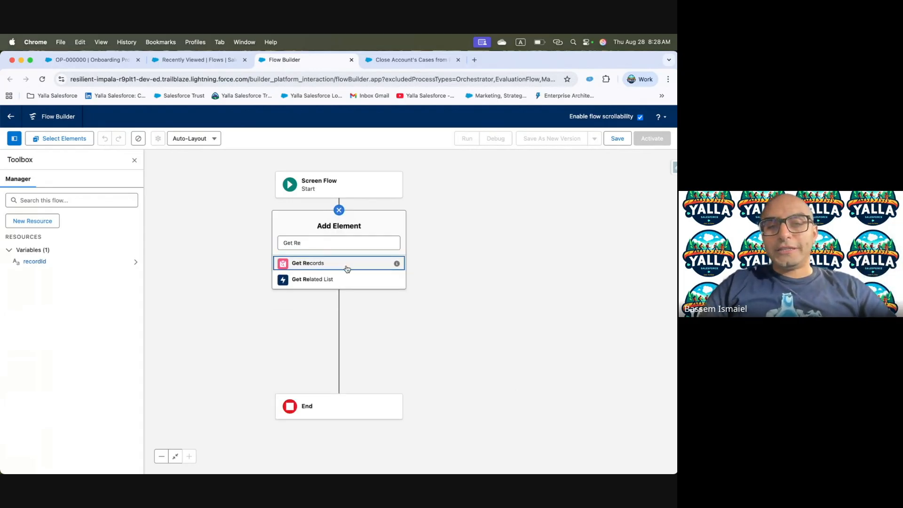
click(346, 268)
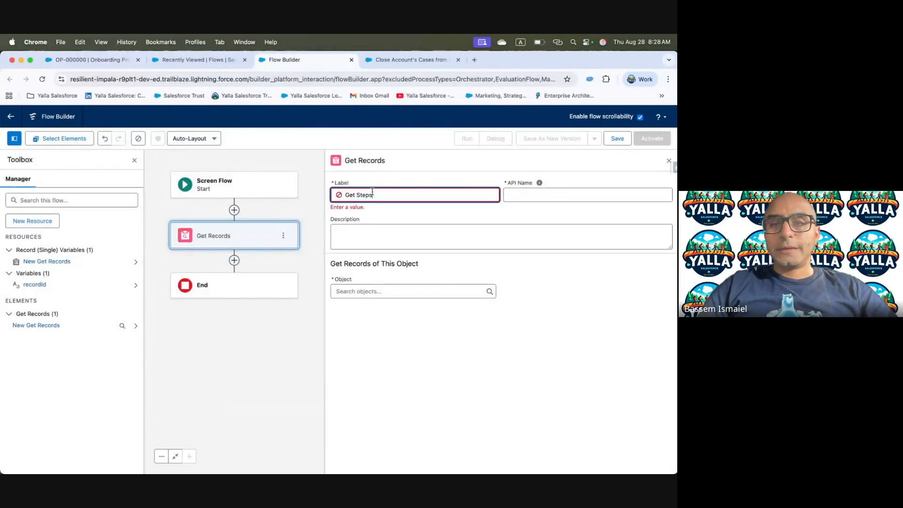
click(391, 235)
text(Get Steps)
click(403, 281)
text(Project S)
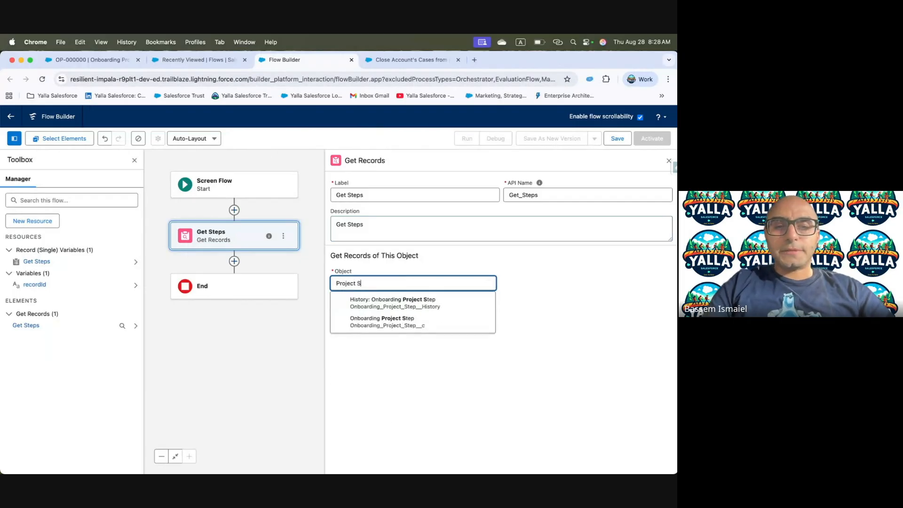
click(428, 322)
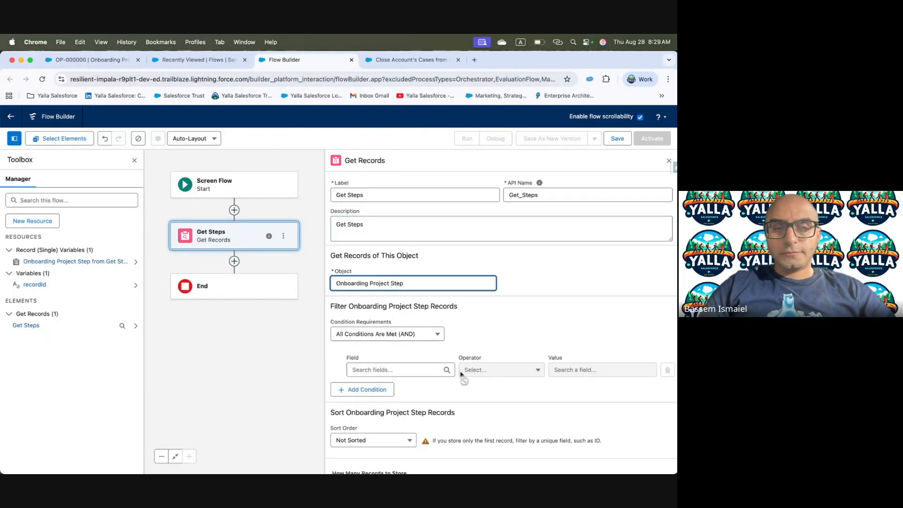
Filter Get Steps where Onboarding Project equals recordId, store all records, and compare the settings with the Trailhead instructions
scroll(461, 374, down, 1)
click(419, 343)
text(Proje)
click(432, 324)
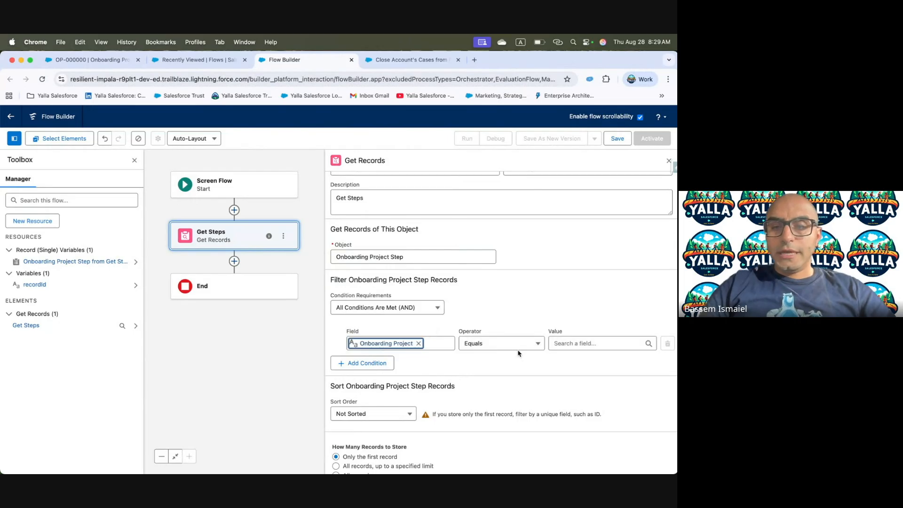
click(583, 348)
text(recor)
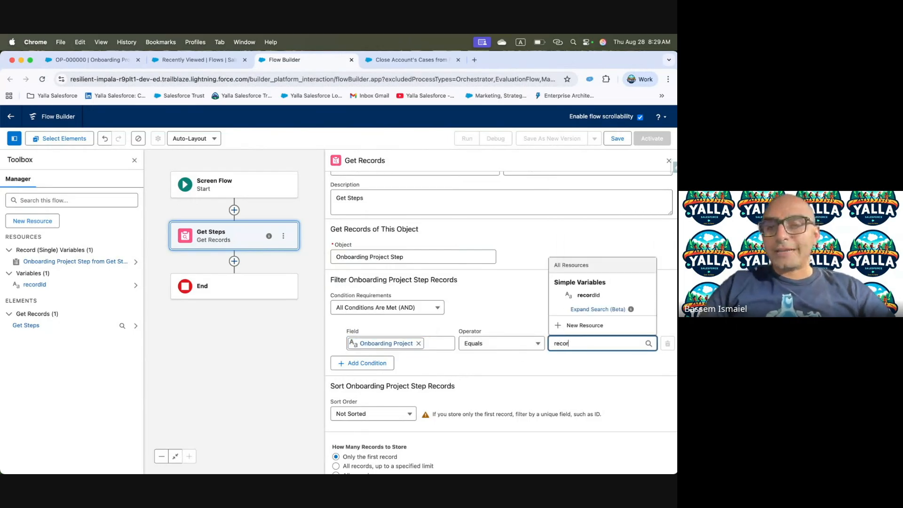
click(593, 296)
scroll(543, 412, down, 2)
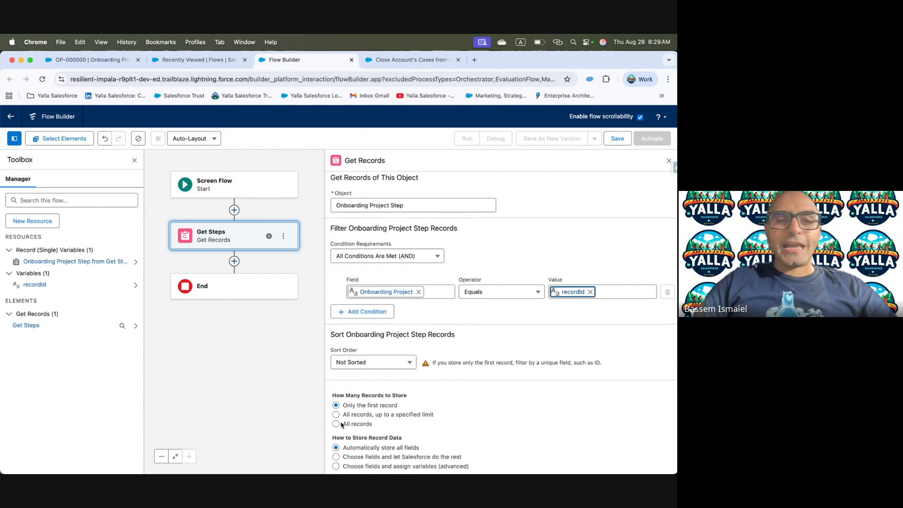
click(356, 426)
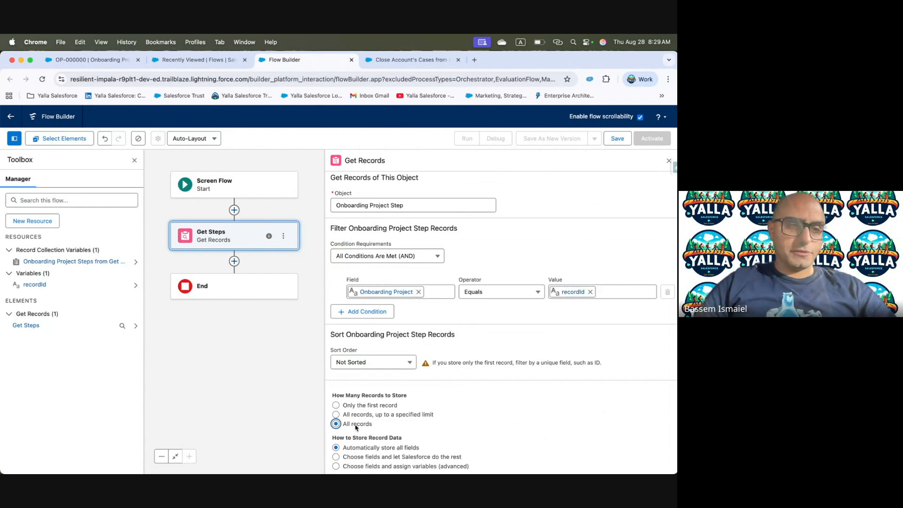
key(ctrl+Left)
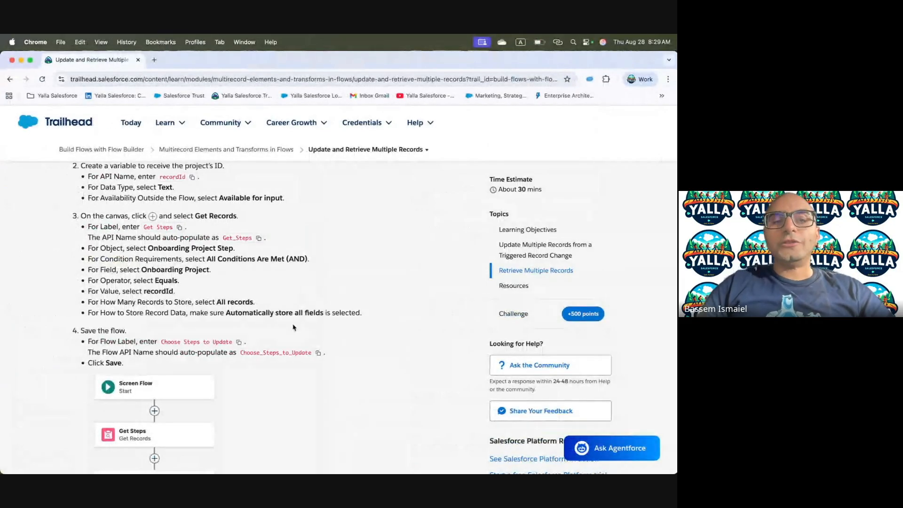
key(ctrl+Right)
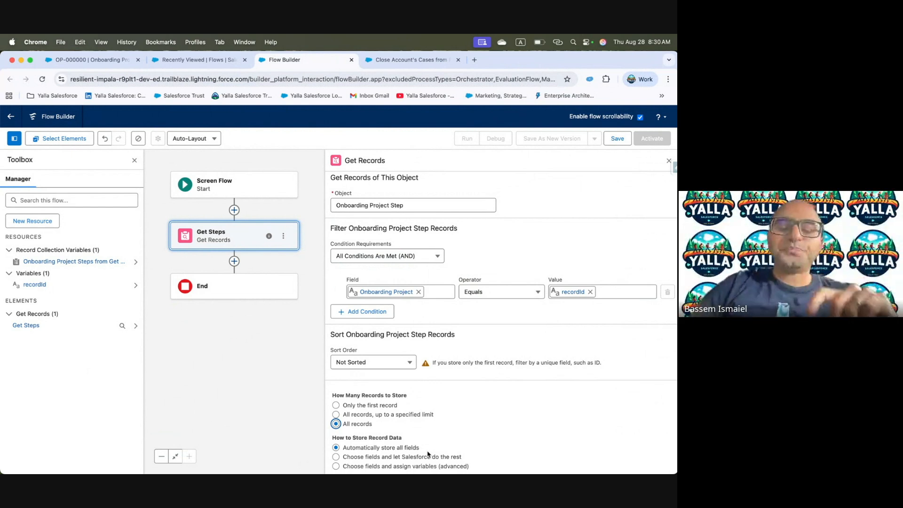
Check the Trailhead save instructions and save the flow with the label and description Choose Steps to Update
key(ctrl+Left)
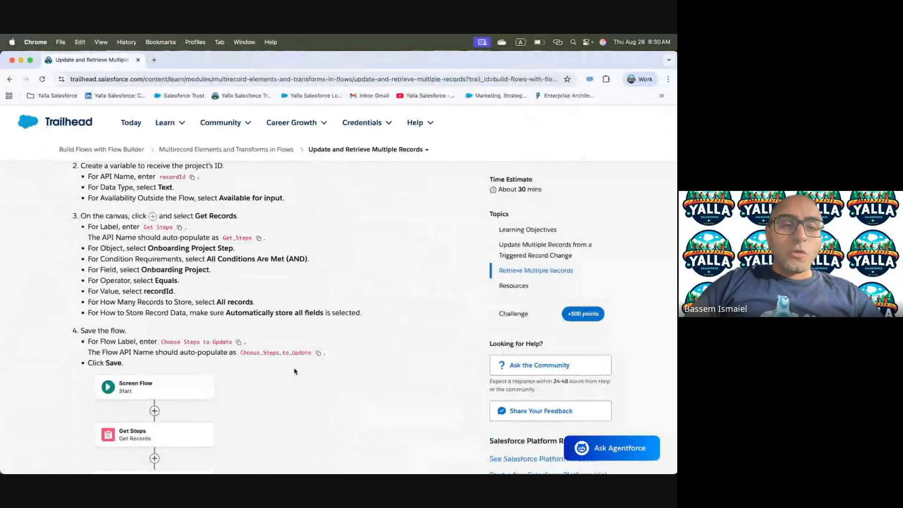
scroll(238, 288, down, 2)
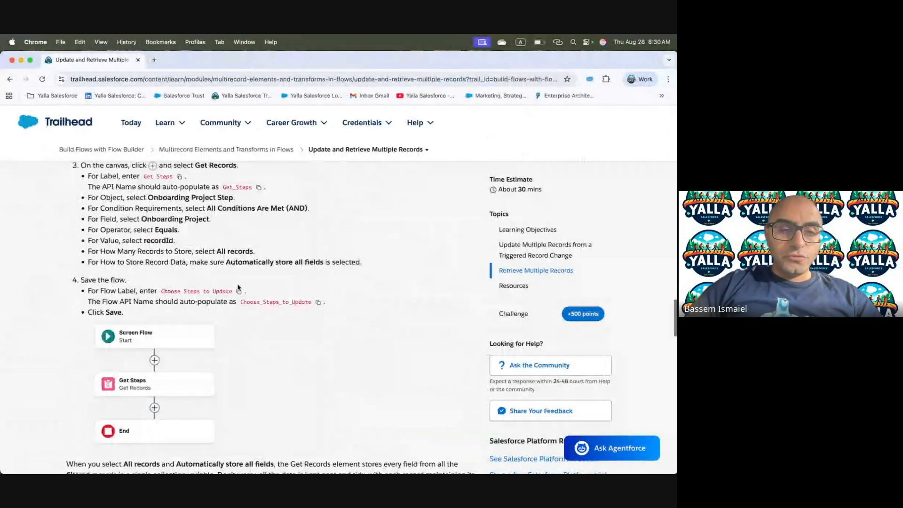
key(ctrl+Right)
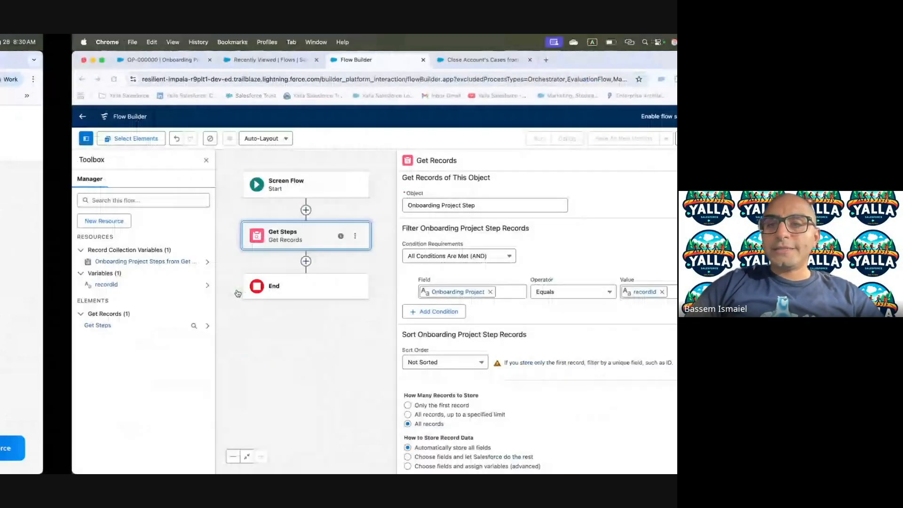
click(616, 138)
click(235, 261)
text(Choose Steps to Update)
click(301, 293)
text(Choose Steps to Update)
click(505, 353)
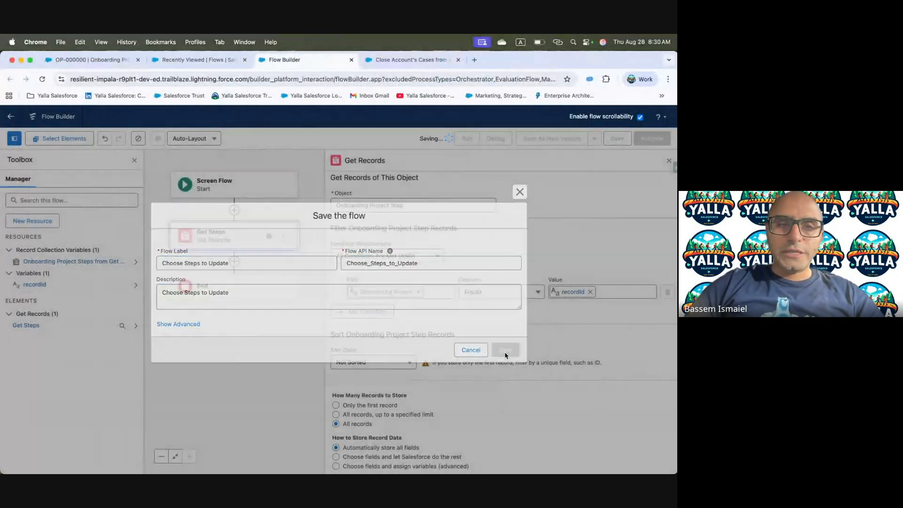
Review the Trailhead explanation of the record collection variable and the Update Cases When Contact Becomes Inactive challenge requirements
key(ctrl+Left)
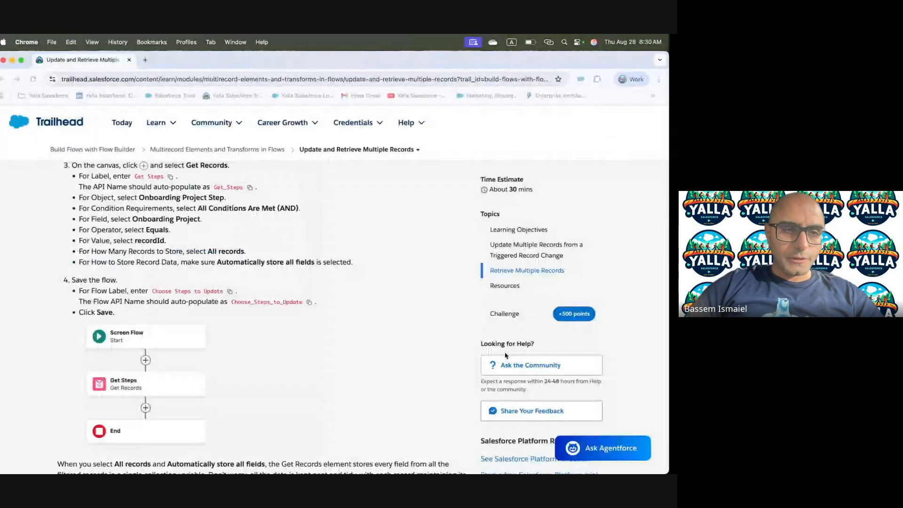
scroll(313, 317, down, 5)
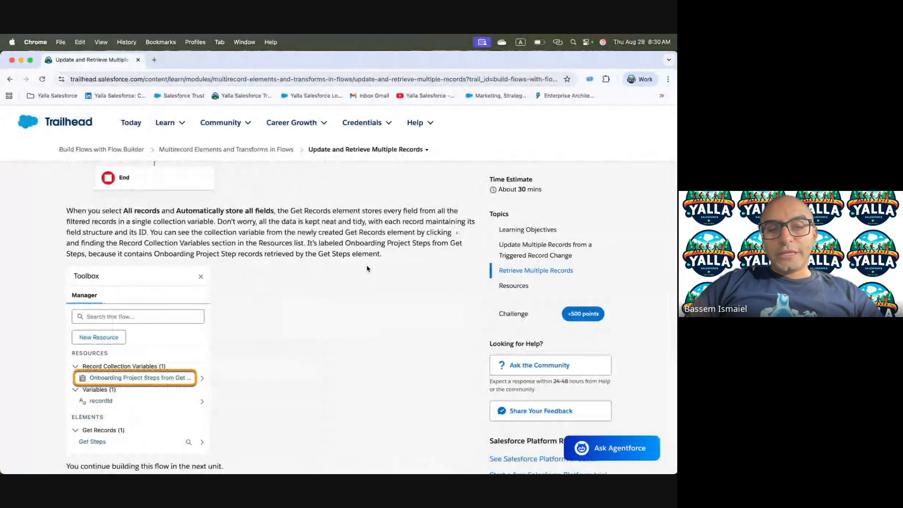
key(ctrl+Right)
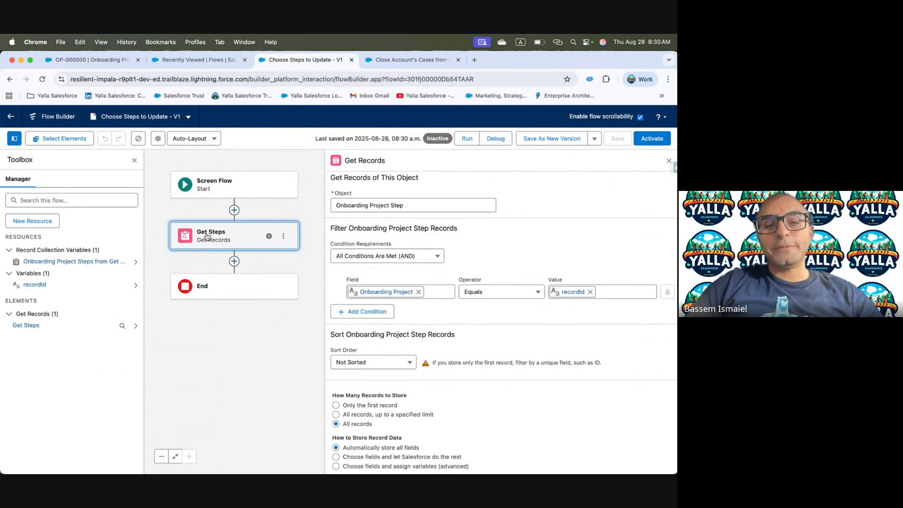
key(ctrl+Left)
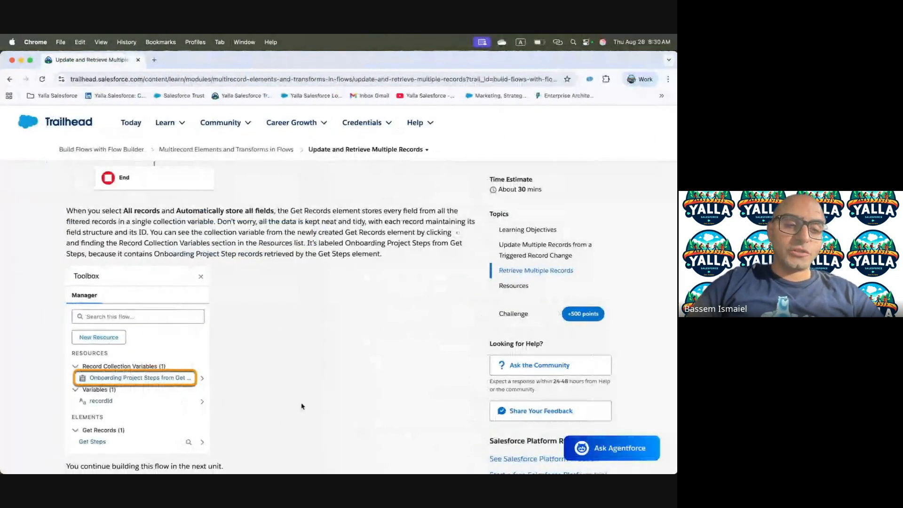
scroll(302, 406, down, 5)
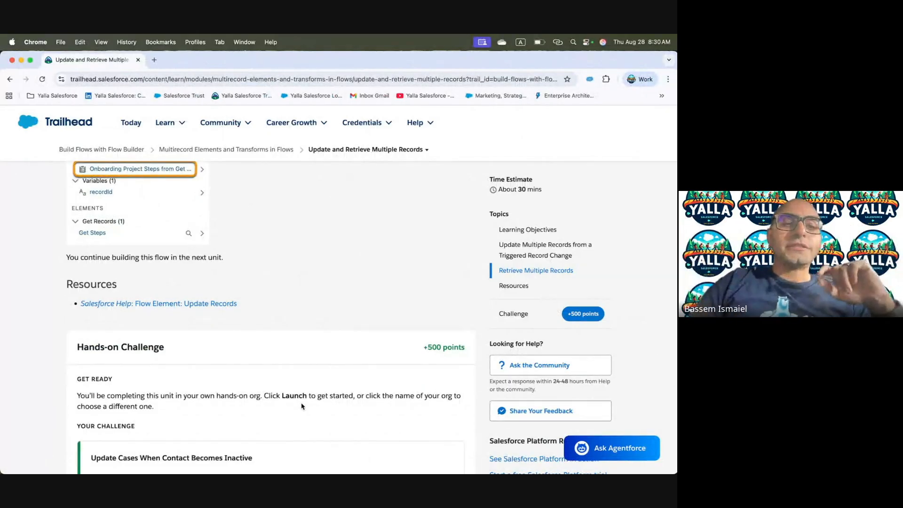
scroll(302, 406, down, 4)
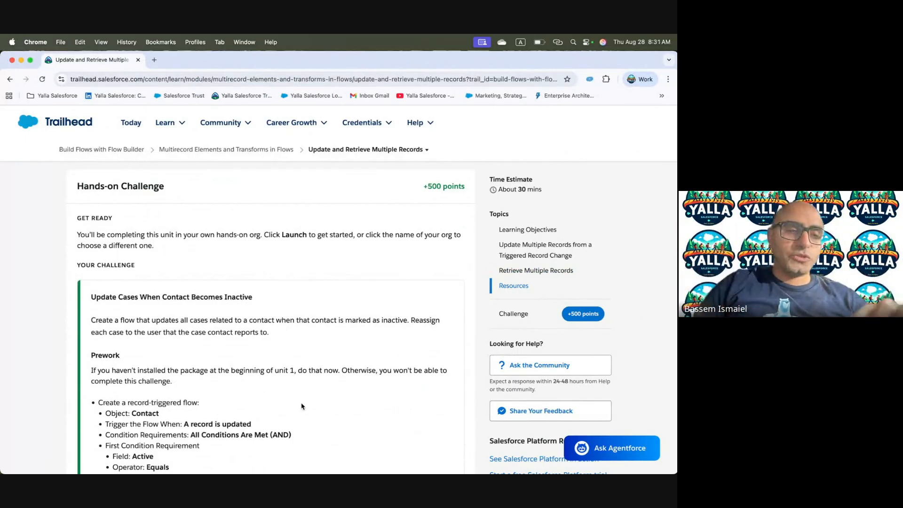
scroll(301, 406, down, 3)
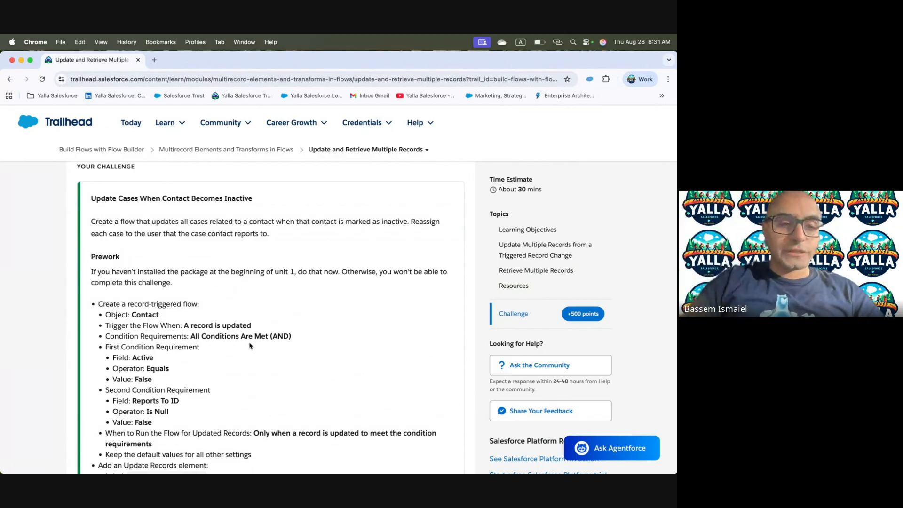
Leave the Choose Steps to Update flow and open the Flows page in Salesforce Setup
key(ctrl+Right)
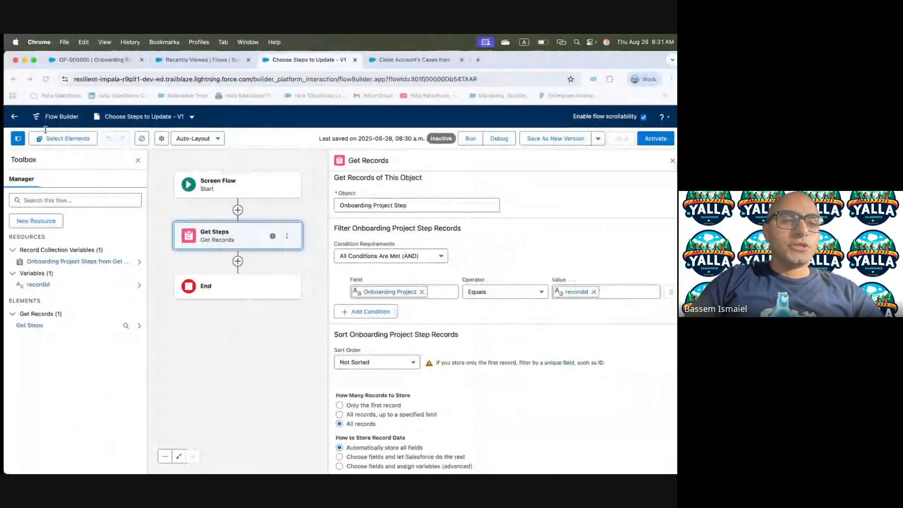
click(12, 119)
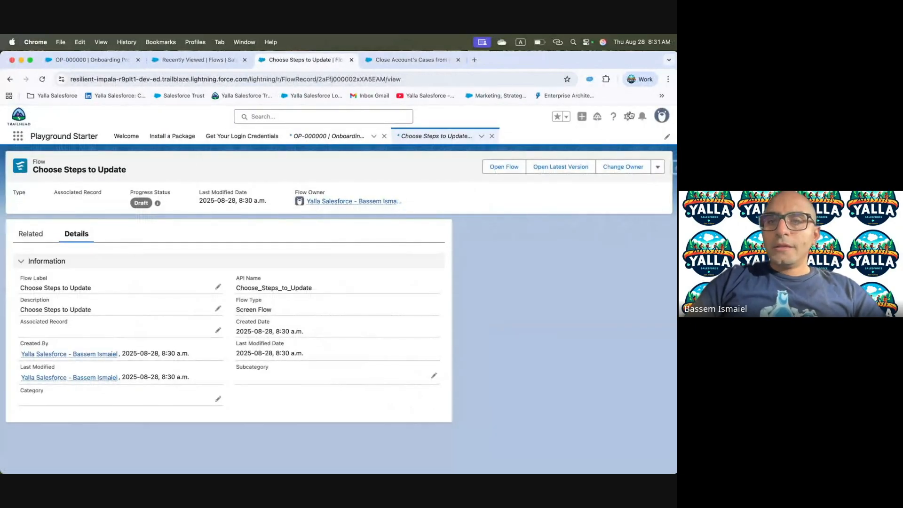
click(629, 116)
click(594, 155)
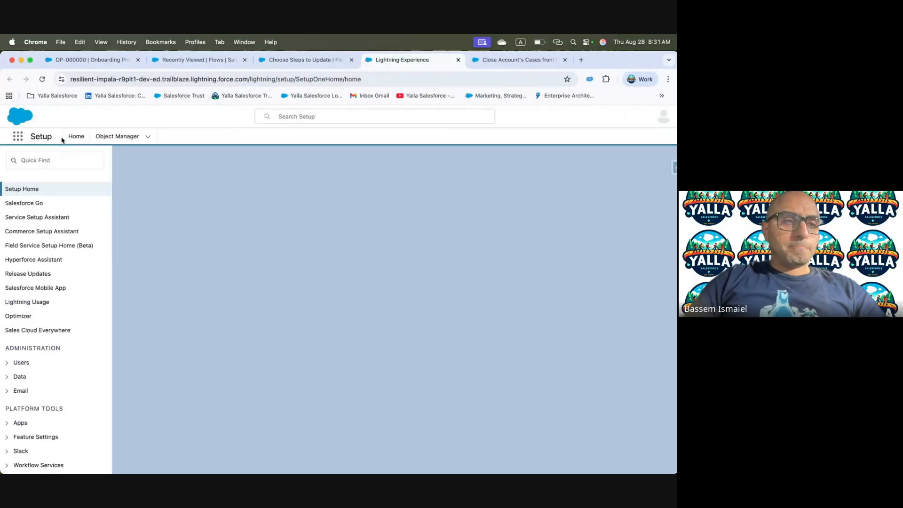
click(53, 158)
click(57, 183)
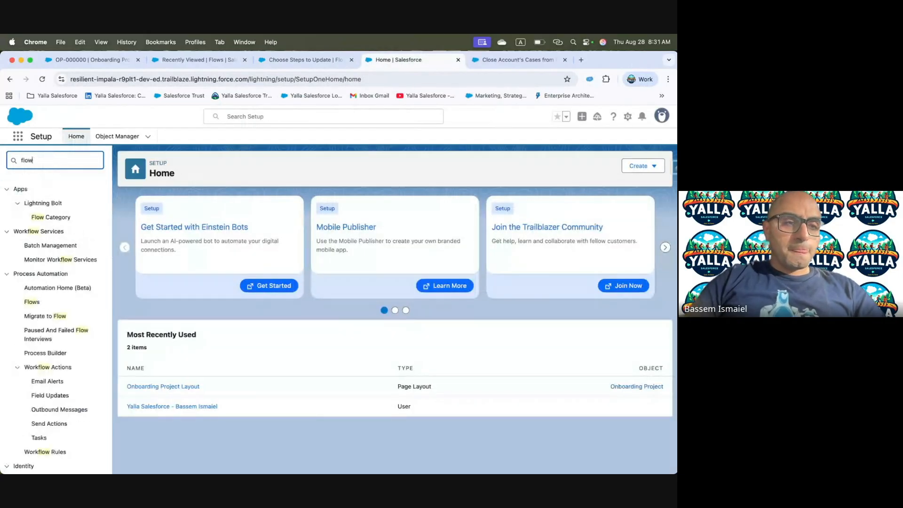
click(32, 302)
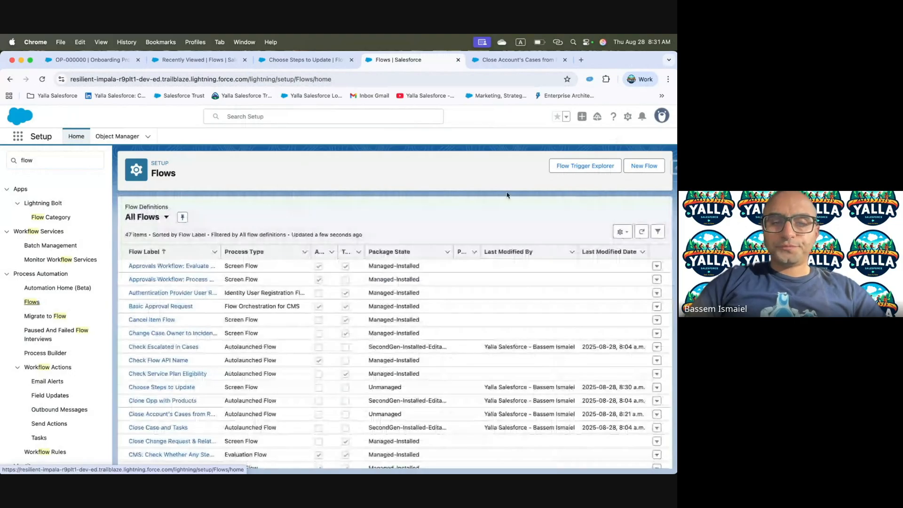
Check the challenge's flow requirements in Trailhead and create a new record-triggered flow from the Setup Flows page
key(ctrl+Left)
scroll(162, 261, down, 2)
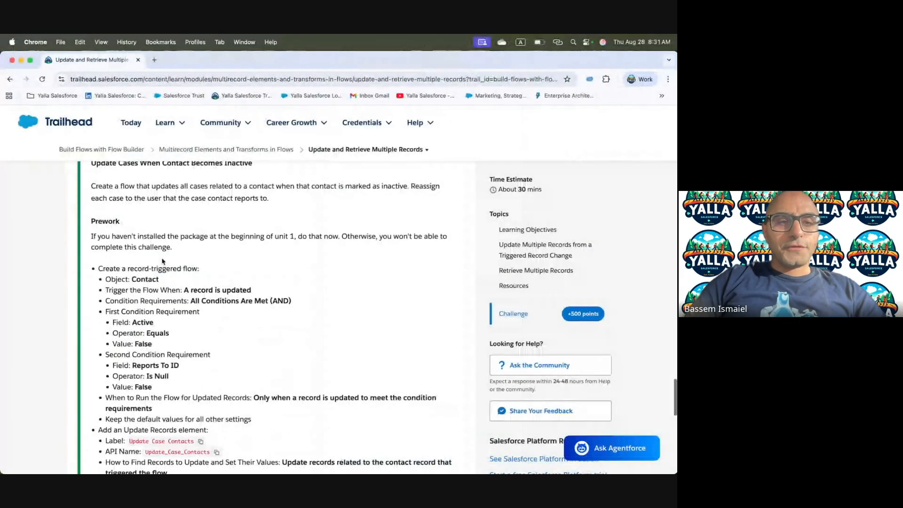
scroll(163, 261, up, 1)
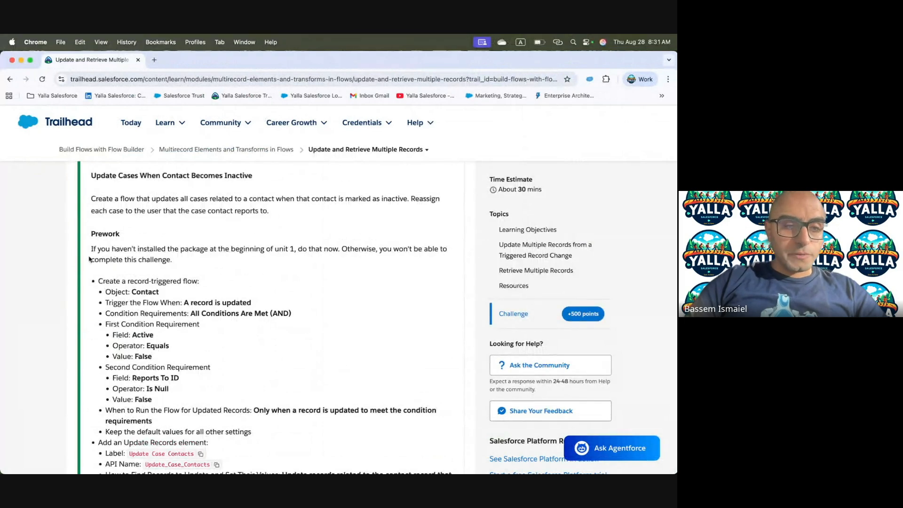
key(ctrl+Right)
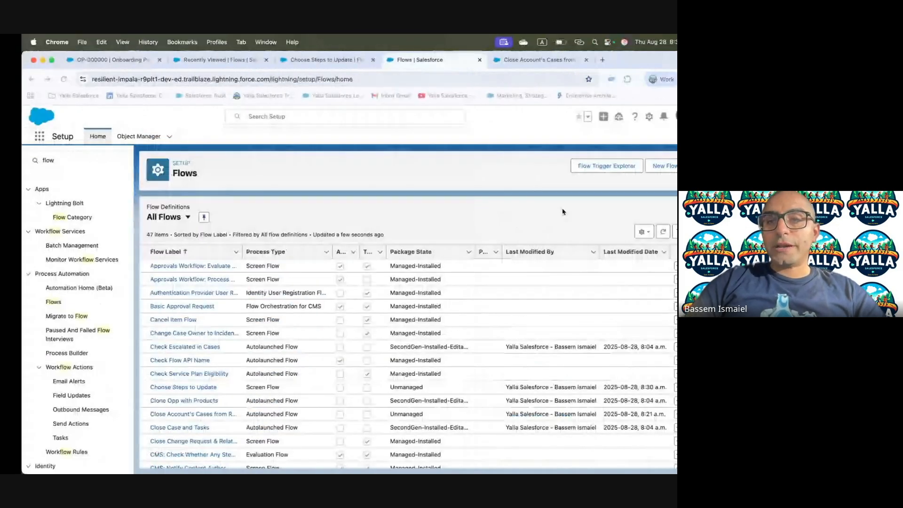
click(649, 165)
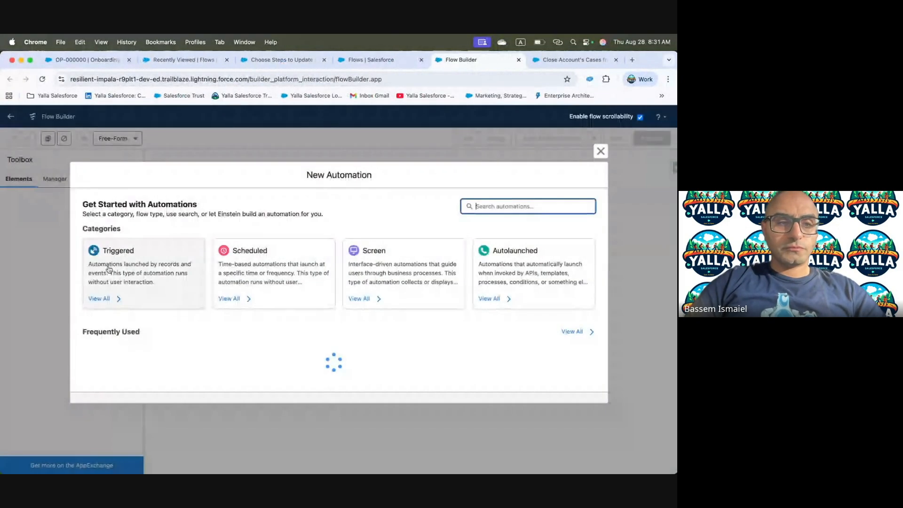
click(113, 266)
Set the flow's start object to Contact, triggered when a record is updated, and consult the challenge's entry conditions
key(ctrl+Left)
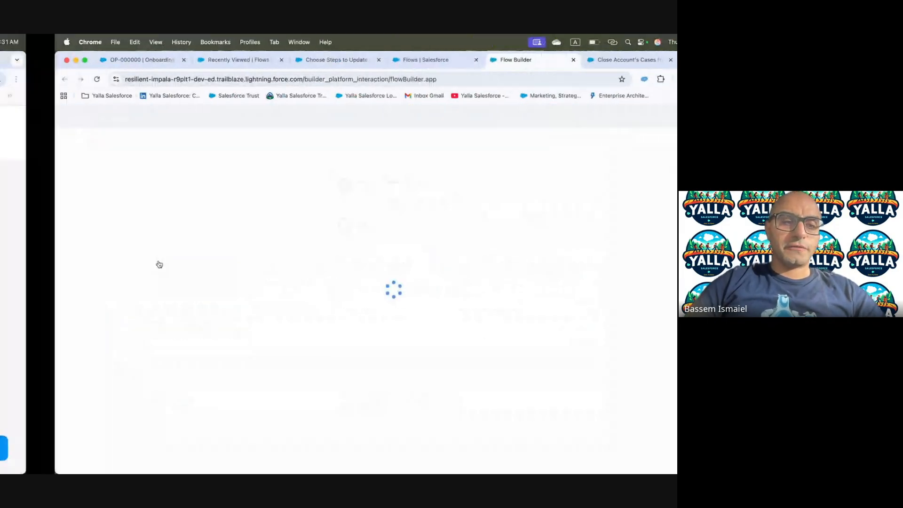
key(ctrl+Right)
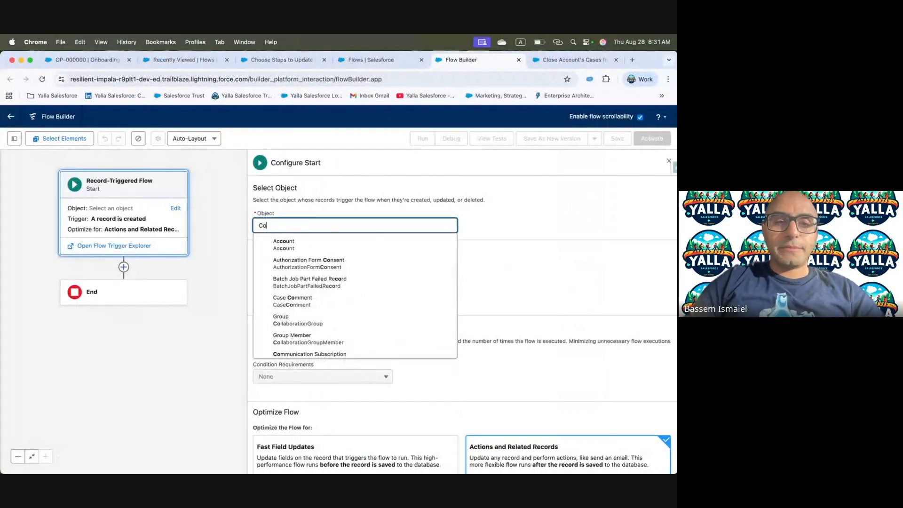
text(ntact)
click(342, 323)
click(300, 285)
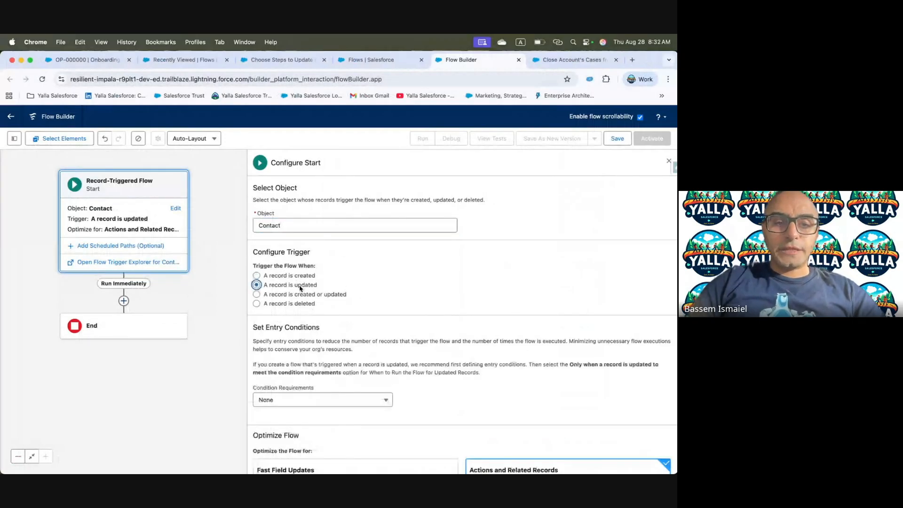
key(ctrl+Left)
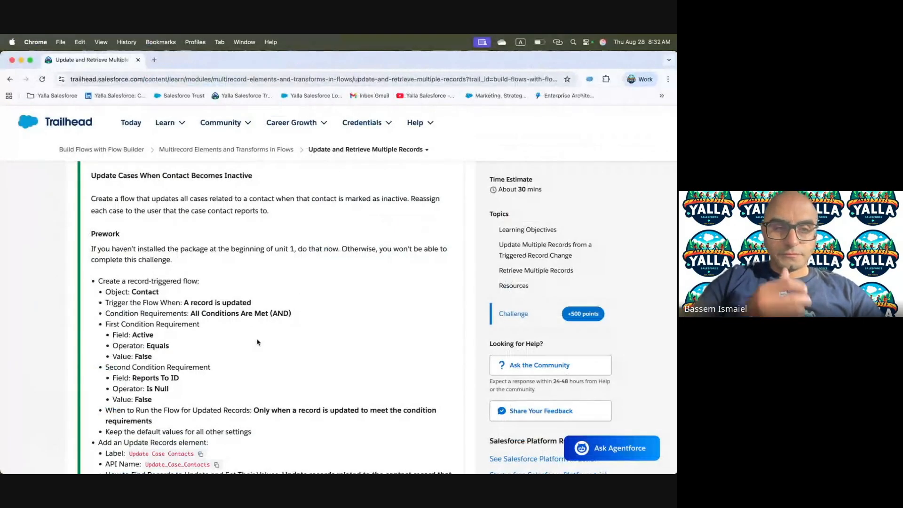
Require all entry conditions (AND) with Active Equals False, and run the flow only when a record is updated to meet the requirements
key(ctrl+Right)
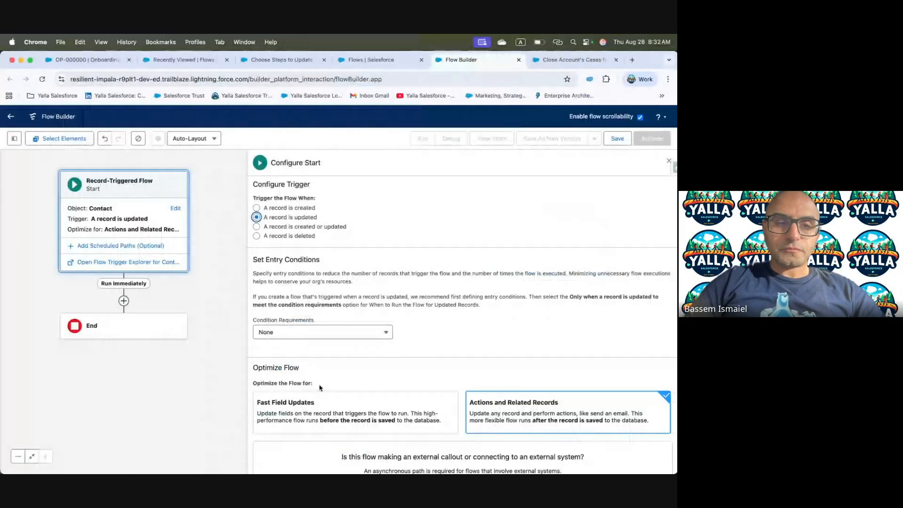
scroll(318, 383, down, 2)
click(328, 297)
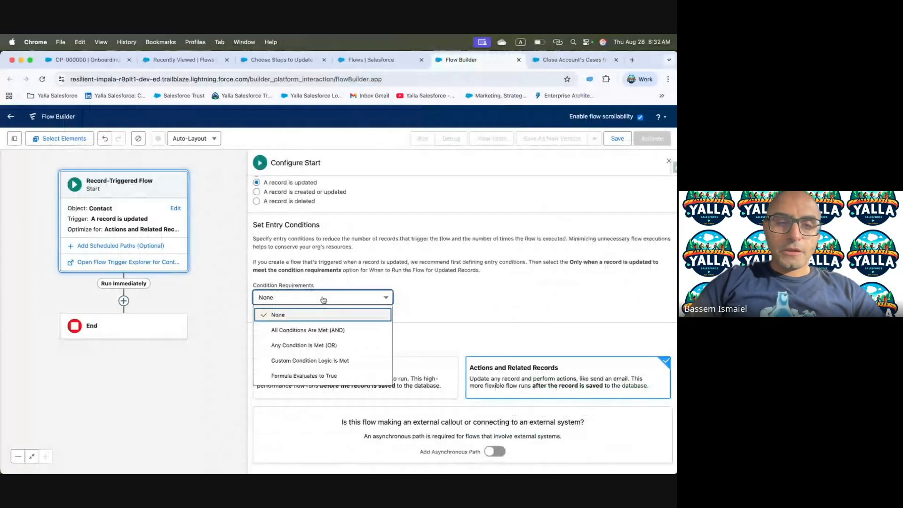
click(373, 329)
click(319, 333)
text(active)
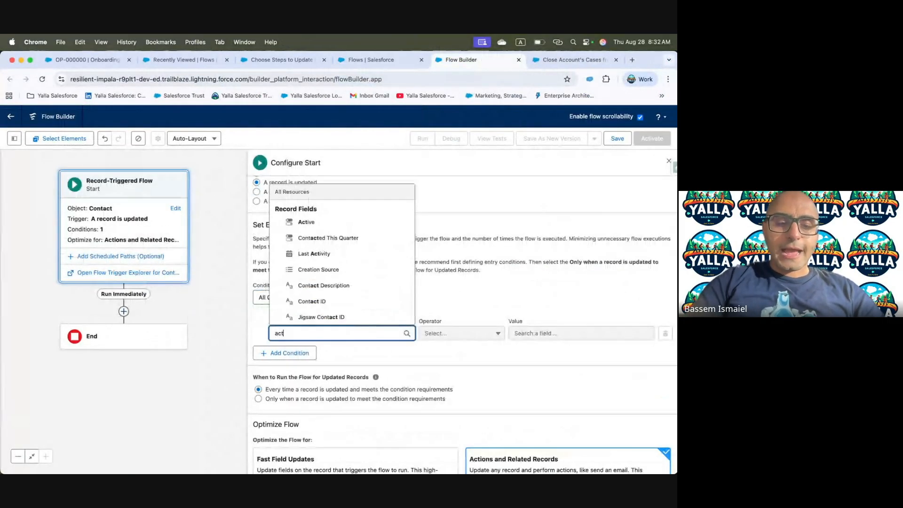
click(321, 318)
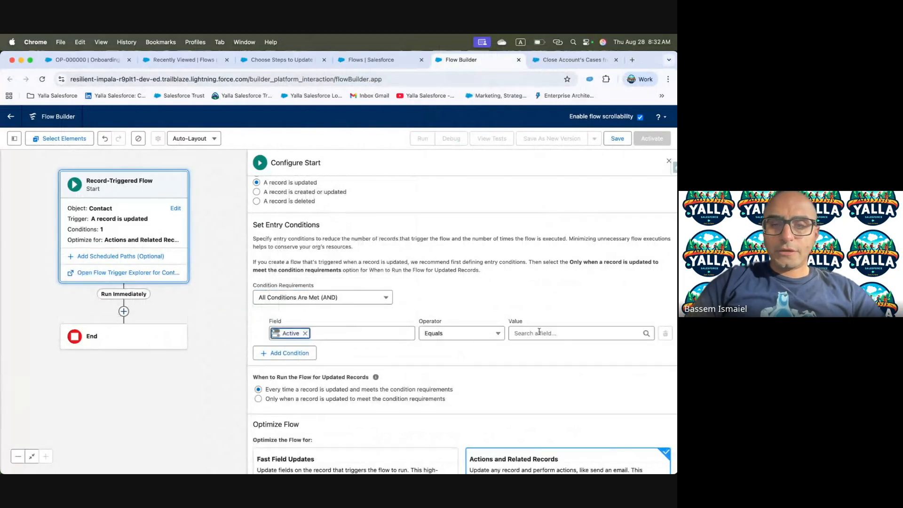
click(540, 333)
text(false)
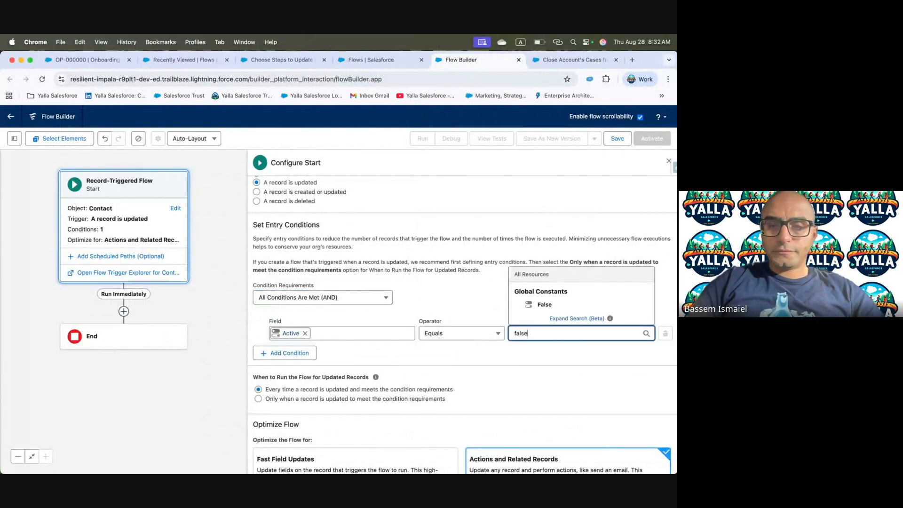
click(544, 306)
click(316, 400)
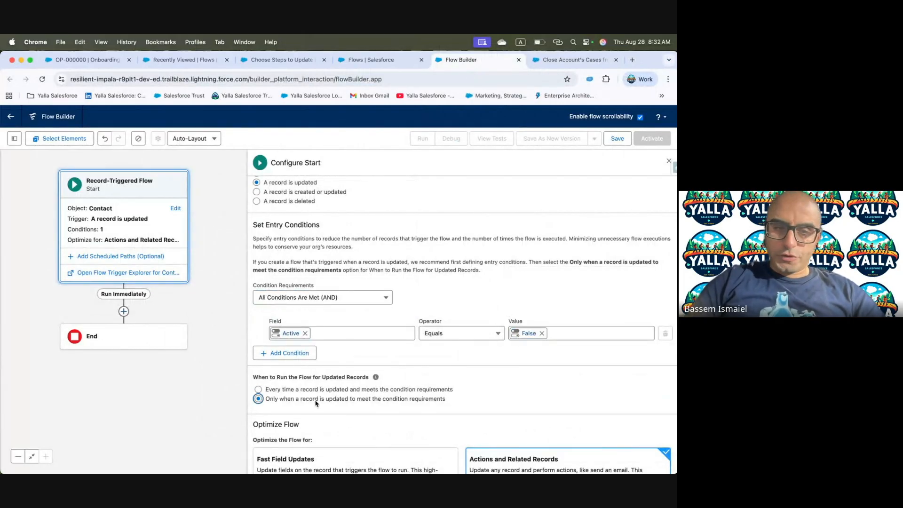
Check the challenge's second condition in Trailhead and add the entry condition Reports To ID Is Null False
key(ctrl+Right)
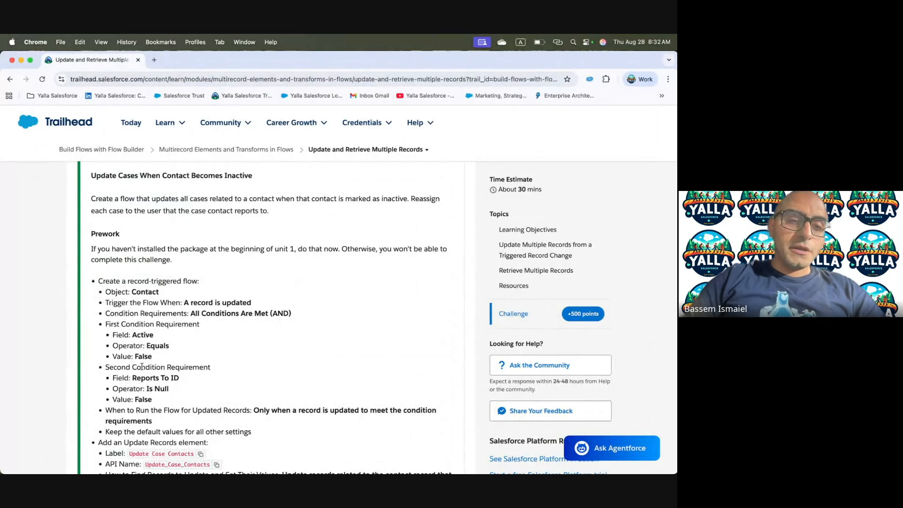
key(ctrl+Right)
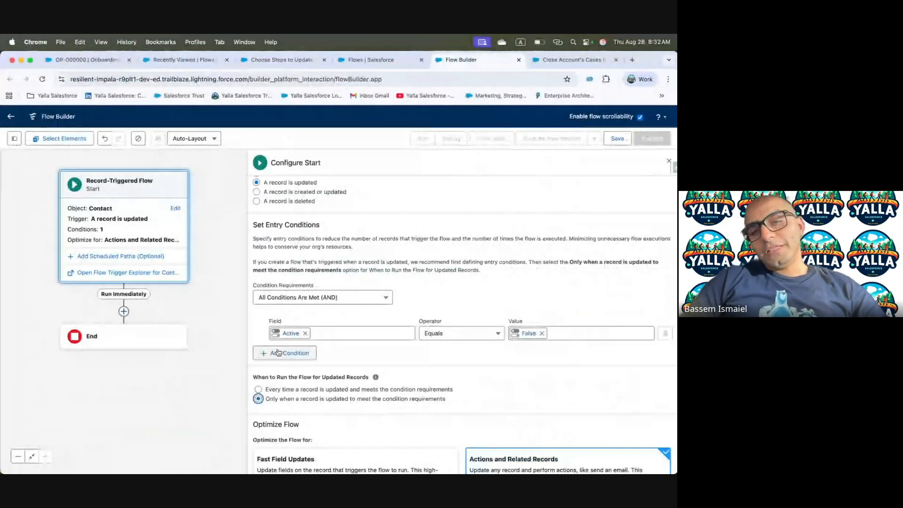
click(278, 351)
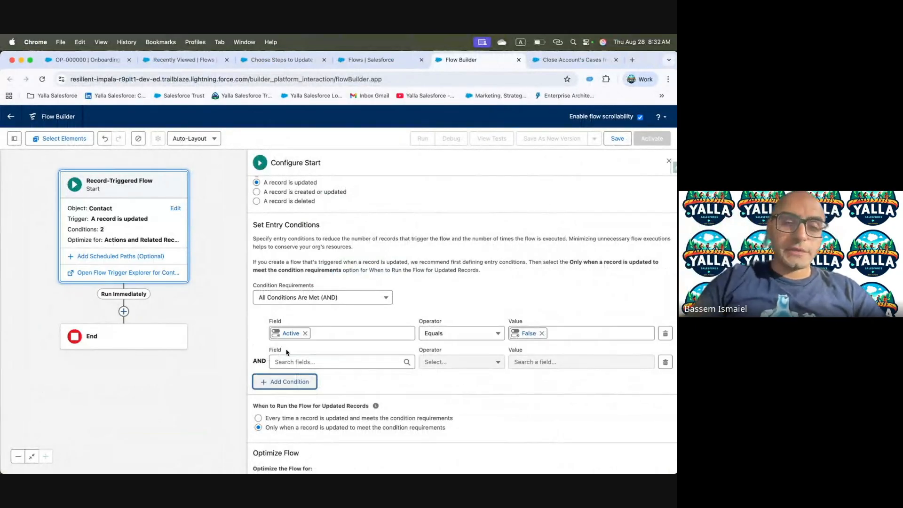
click(283, 361)
text(Reports To ID)
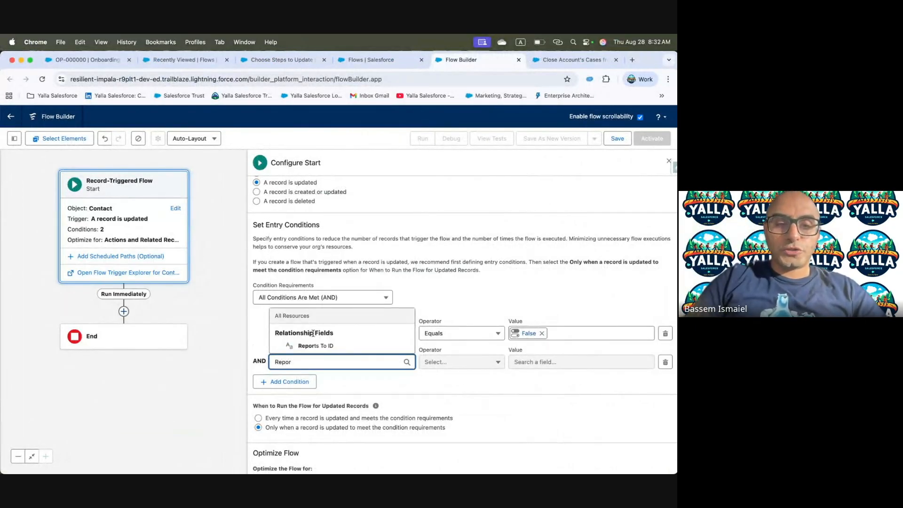
click(315, 345)
click(438, 361)
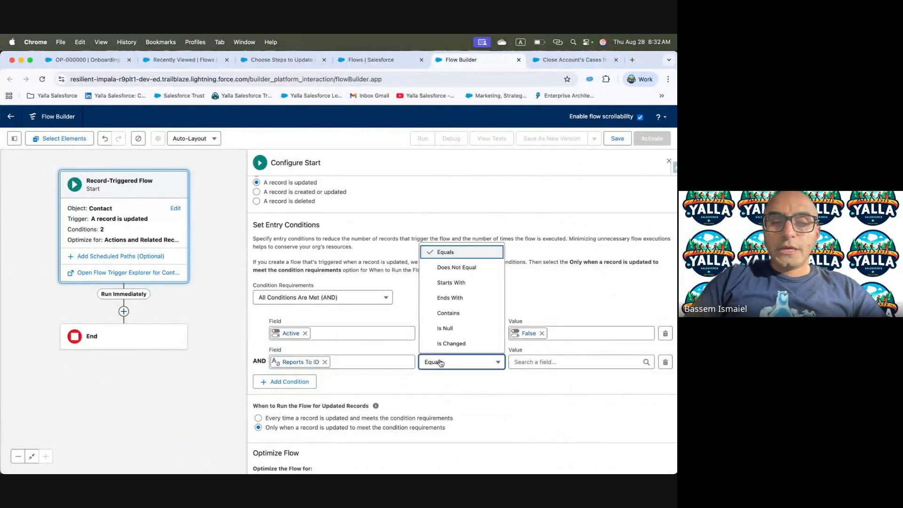
click(445, 328)
click(554, 361)
text(fa)
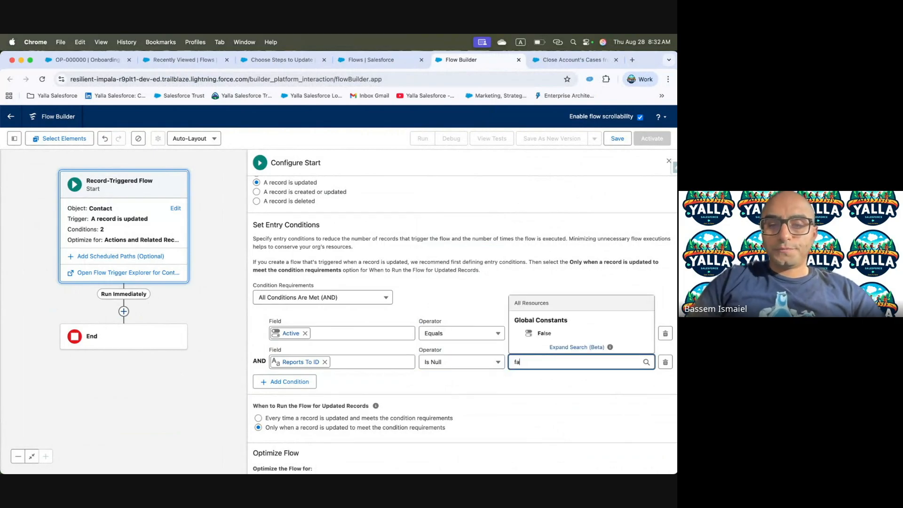
click(544, 333)
Consult the challenge's Update Records requirements and add an Update Related Records element on the flow's immediate path
key(ctrl+Left)
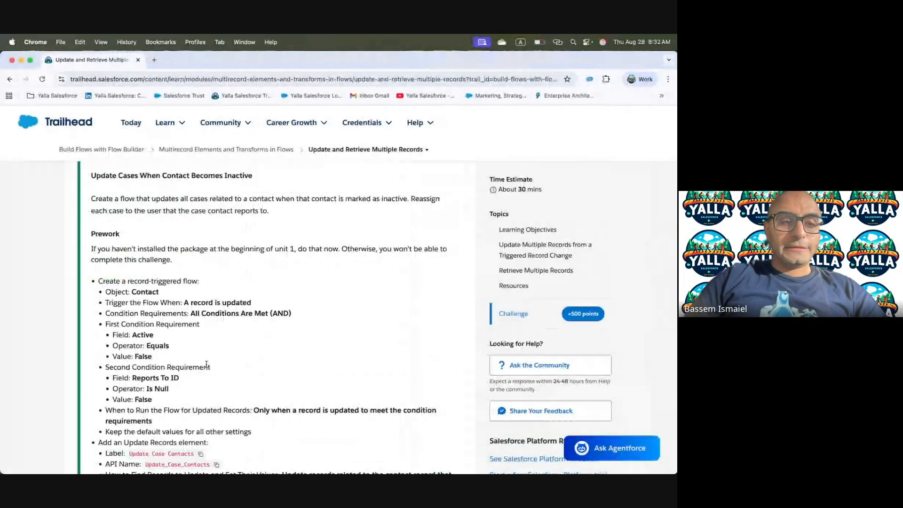
scroll(206, 365, down, 5)
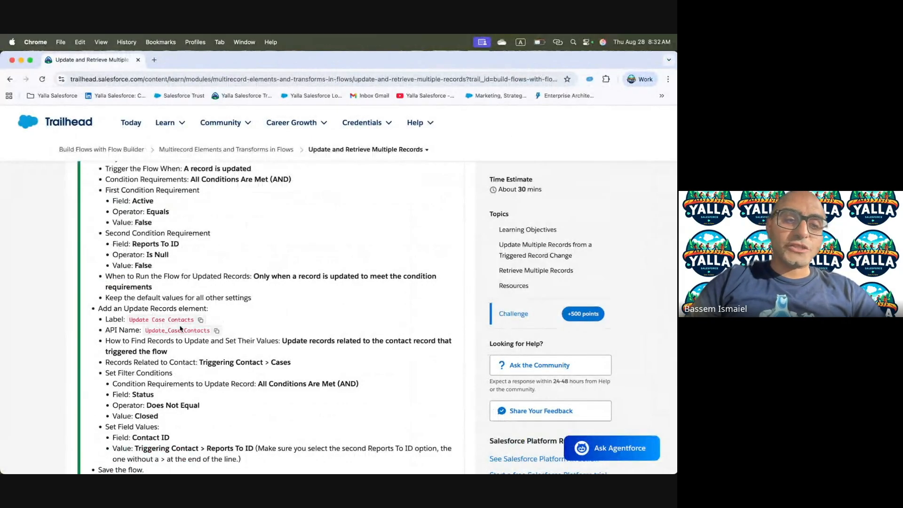
key(ctrl+Right)
click(123, 312)
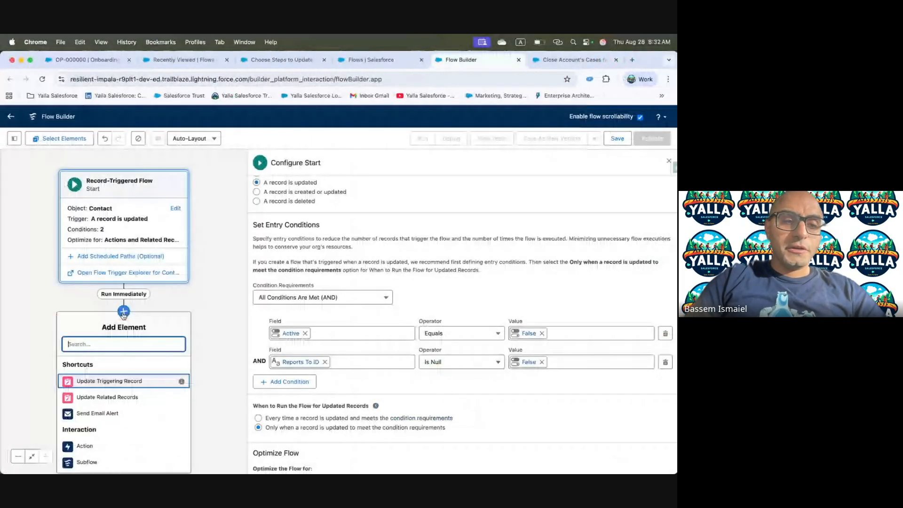
click(121, 397)
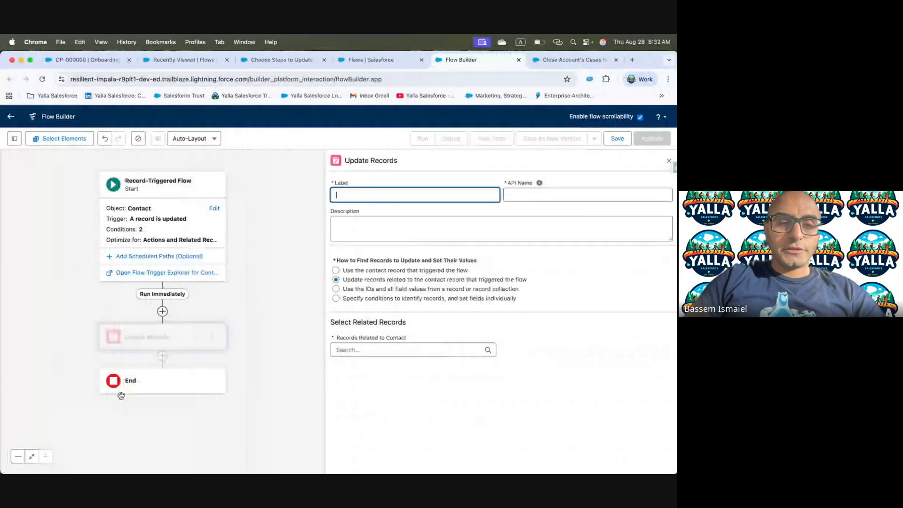
Label the element Update Case Contacts, with API name Update_Case_Contacts, and enter Update Case Contacts as its description
key(ctrl+Left)
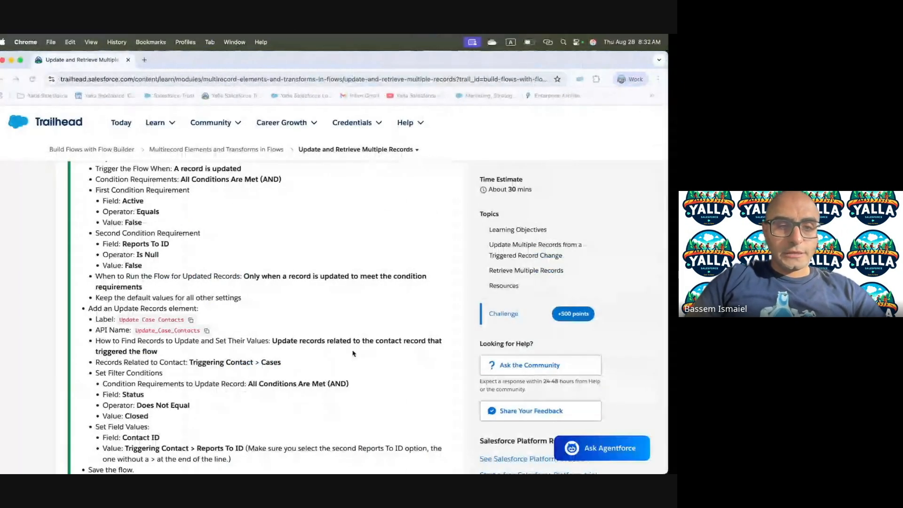
key(ctrl+Right)
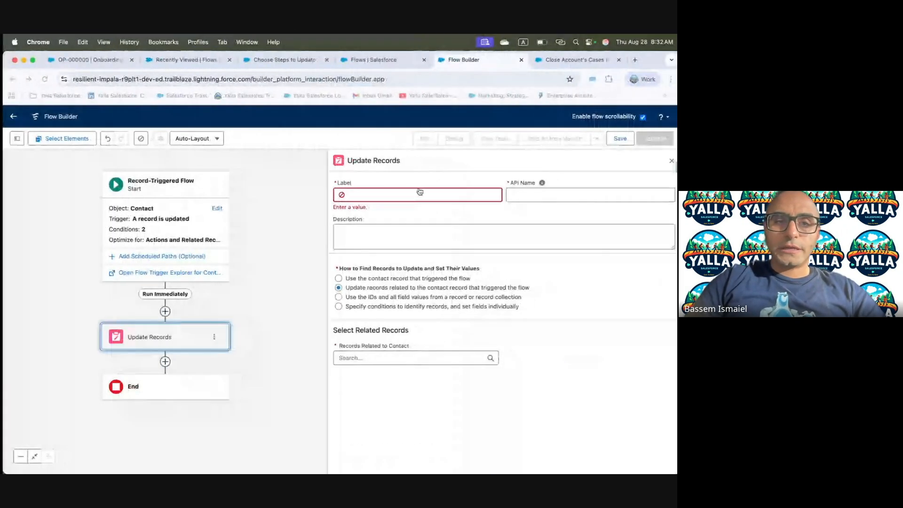
text(Update Case Contacts)
click(522, 199)
click(422, 232)
text(Update Case Contacts)
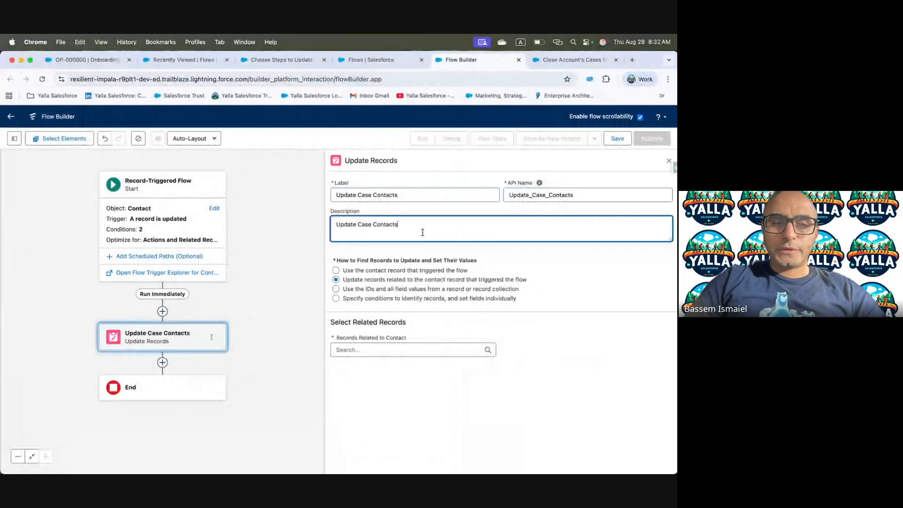
Set the records related to the contact to Triggering Contact > Cases
click(370, 350)
click(379, 395)
text(Case})
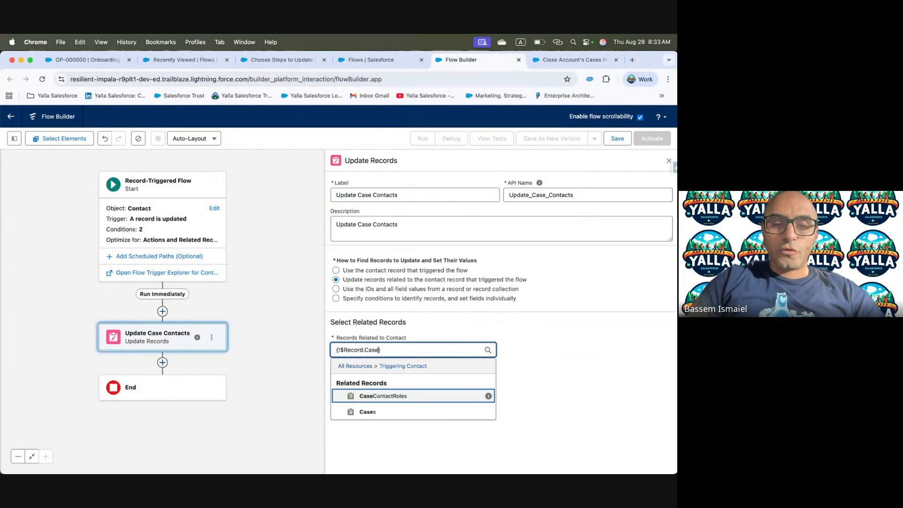
click(397, 413)
Review the challenge's filter conditions and set the requirements for updating case records to All Conditions Are Met (AND)
key(ctrl+Left)
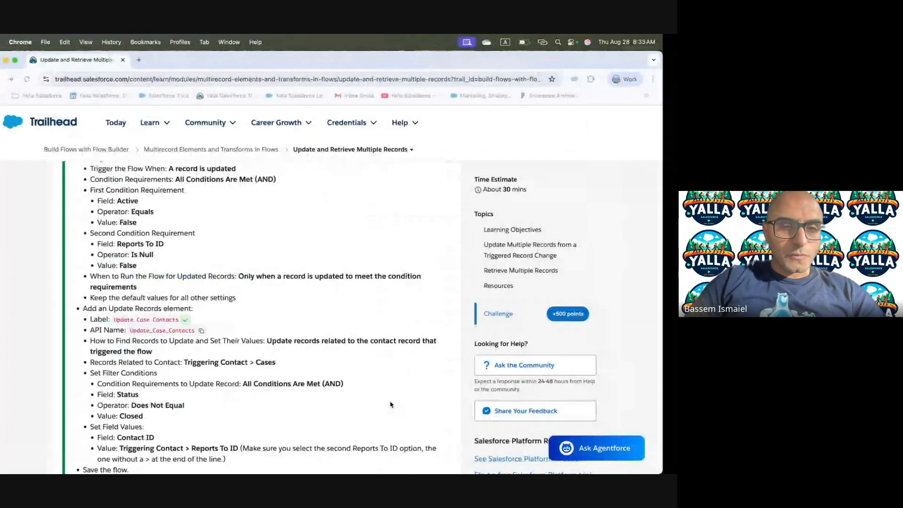
scroll(390, 404, down, 3)
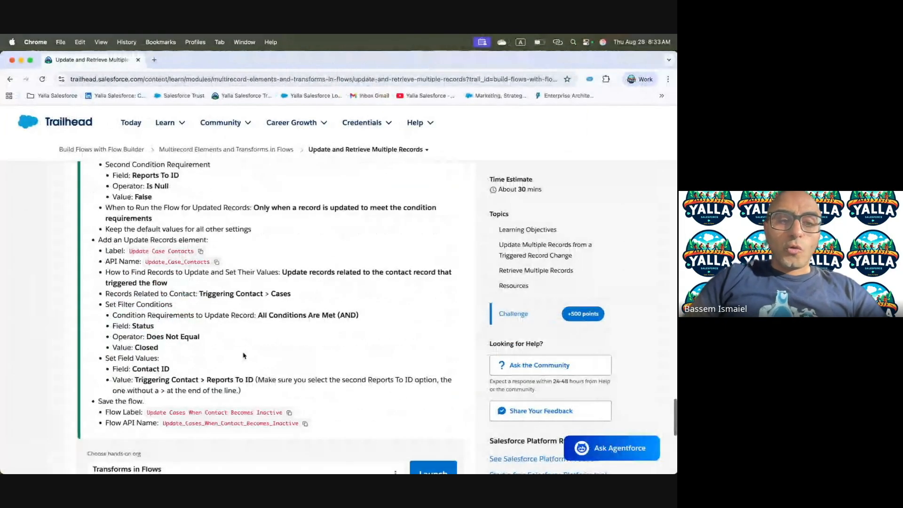
drag(133, 325, 191, 349)
key(ctrl+Right)
scroll(466, 386, down, 2)
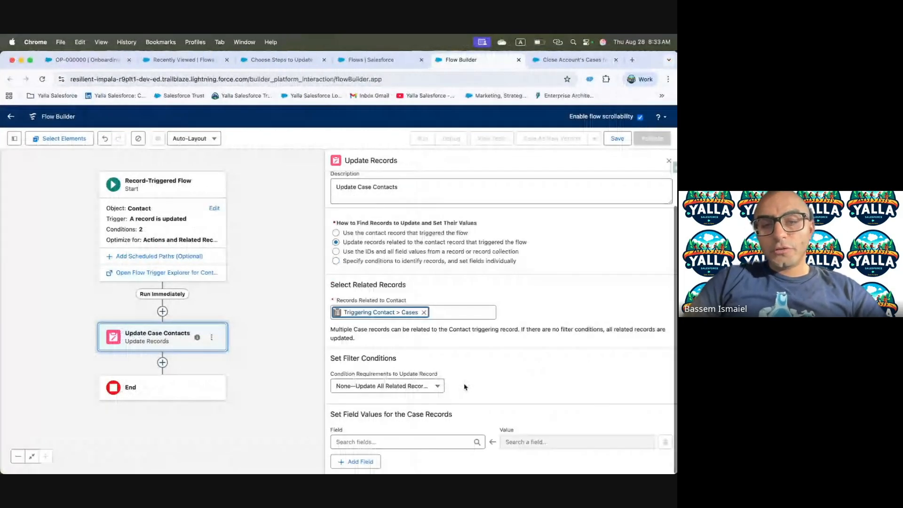
click(387, 385)
click(376, 335)
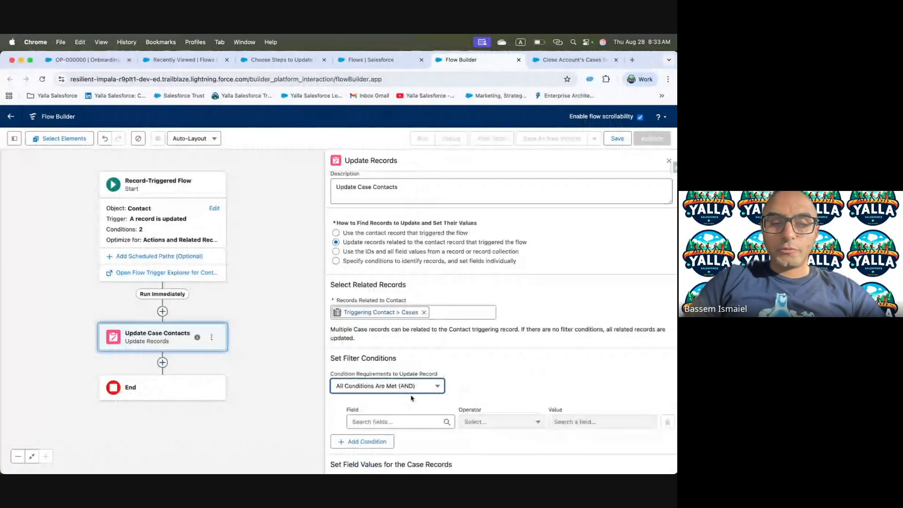
Define the case filter condition as Status Does Not Equal Closed
click(400, 421)
text(stat)
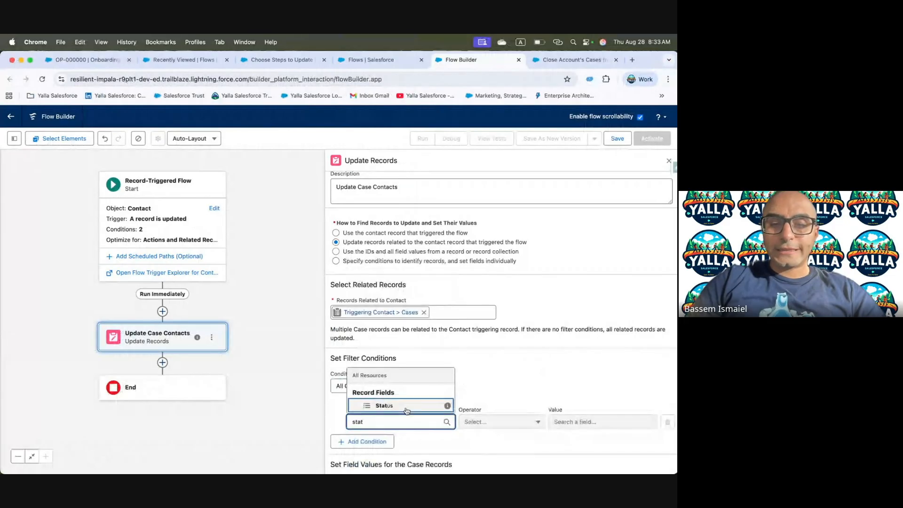
click(384, 405)
click(599, 421)
click(514, 422)
click(514, 343)
click(585, 422)
text(clos)
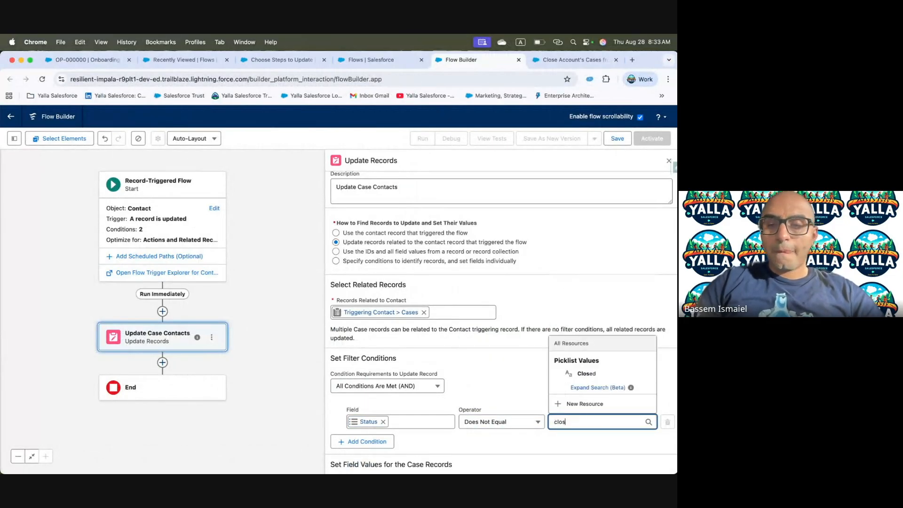
click(592, 375)
Check the challenge's field values in Trailhead and choose Contact ID as the case field to update
scroll(447, 381, down, 2)
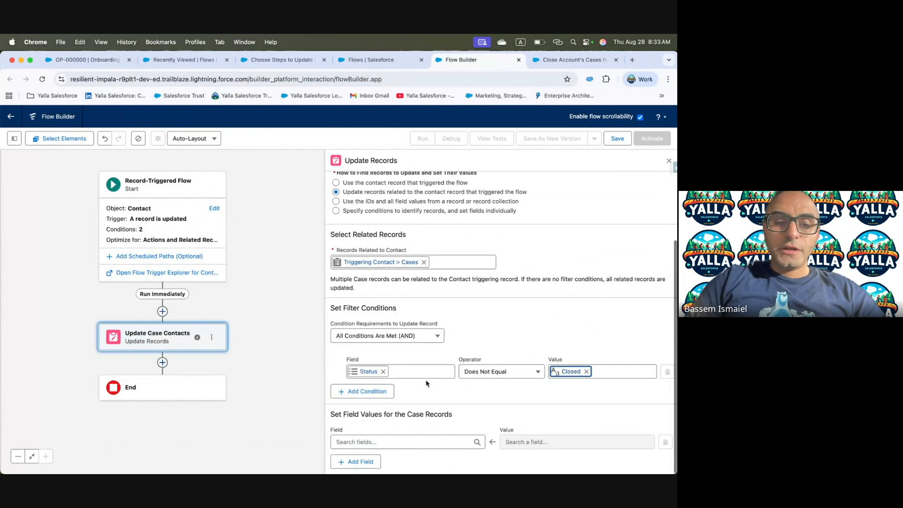
click(397, 441)
key(ctrl+Left)
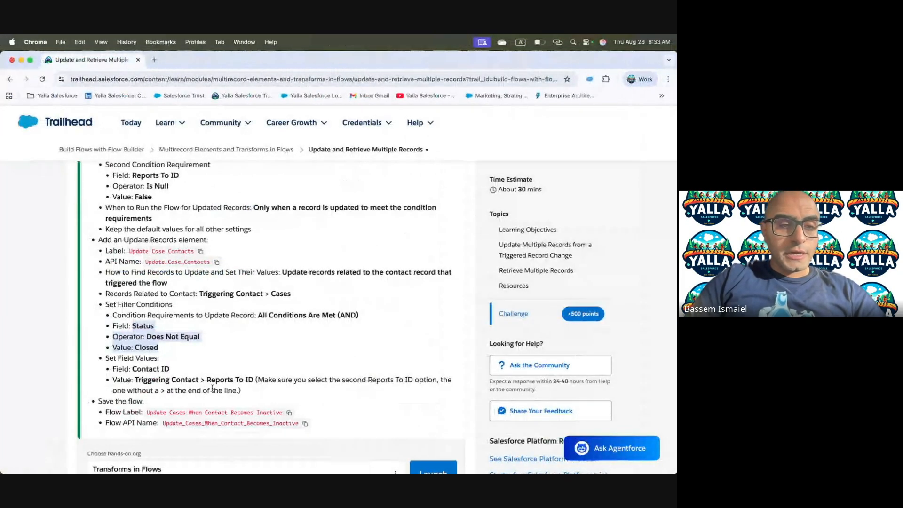
drag(132, 369, 170, 369)
key(ctrl+Right)
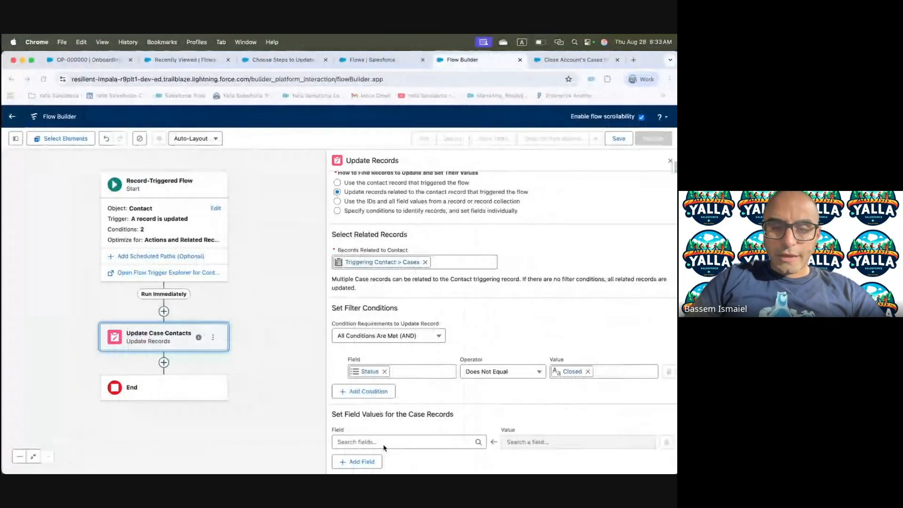
click(384, 445)
text(conta)
click(397, 428)
Check the required field value in Trailhead and set the case's Contact ID value to Triggering Contact > Reports To ID
key(ctrl+Left)
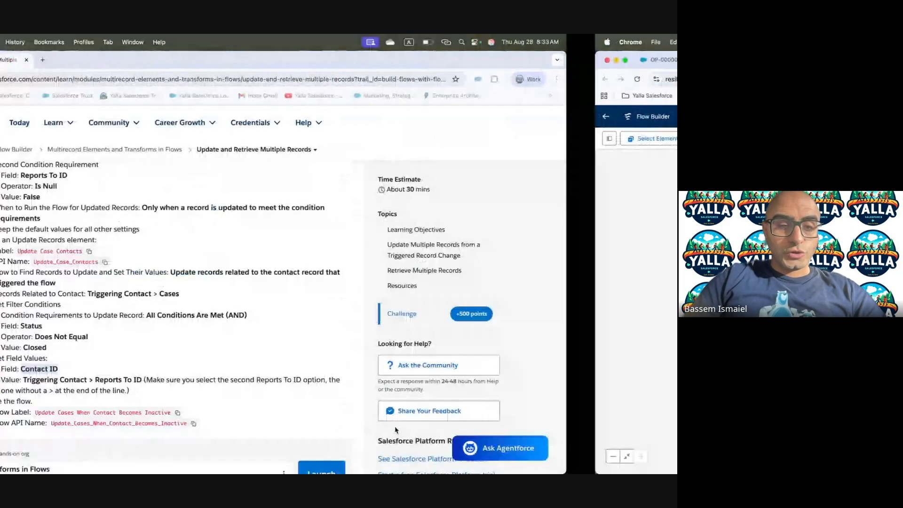
drag(207, 380, 262, 379)
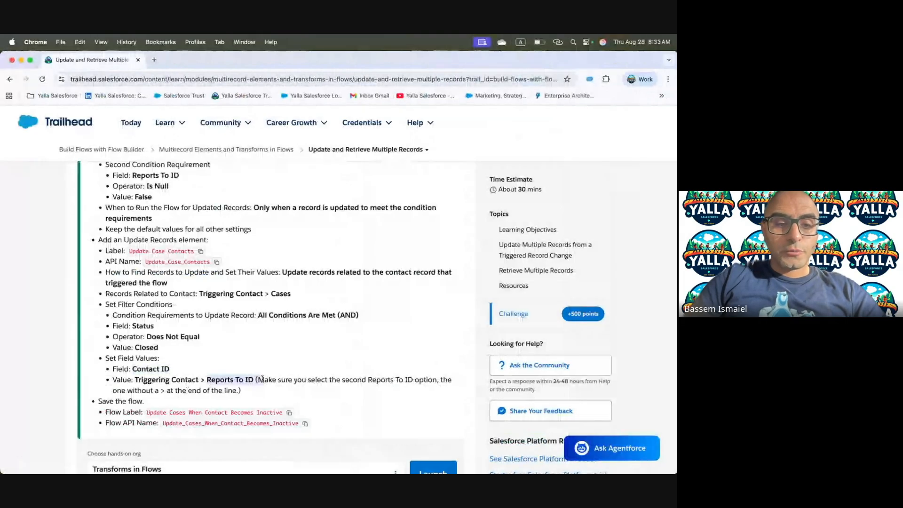
key(ctrl+Right)
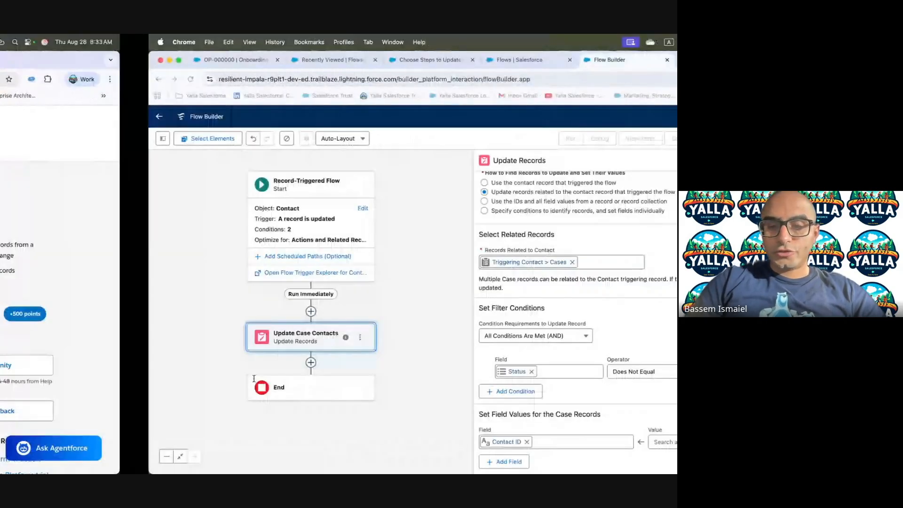
click(540, 441)
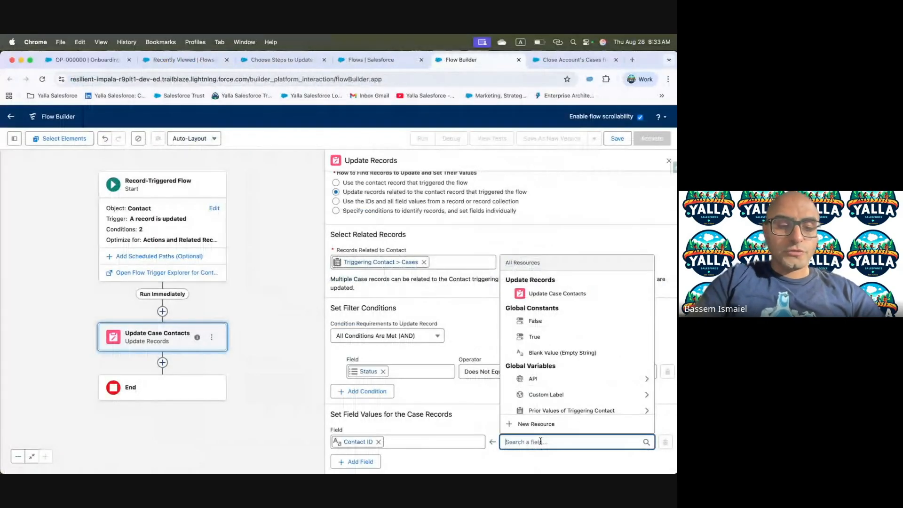
text(conta)
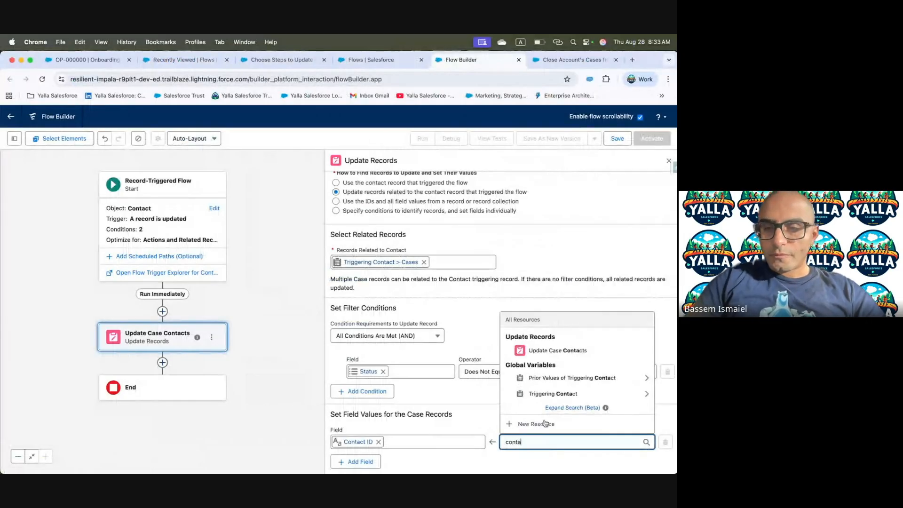
click(546, 393)
text(repo)
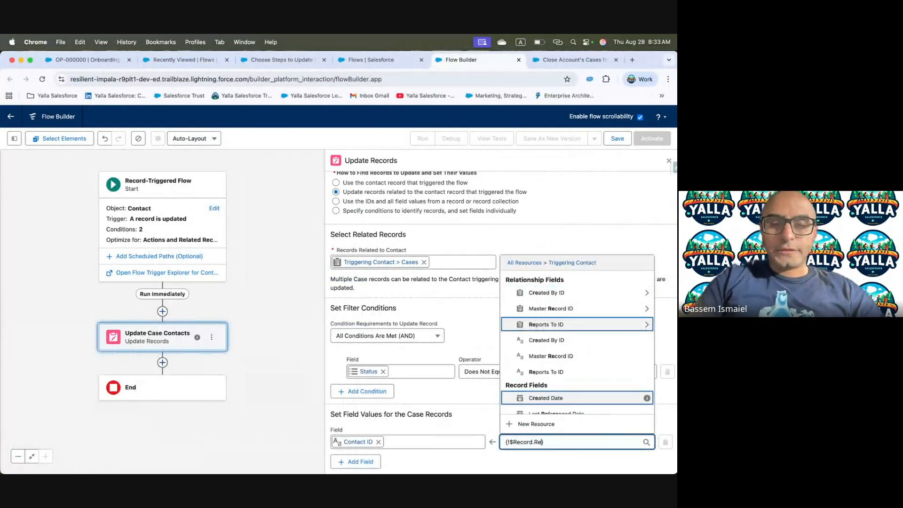
click(557, 408)
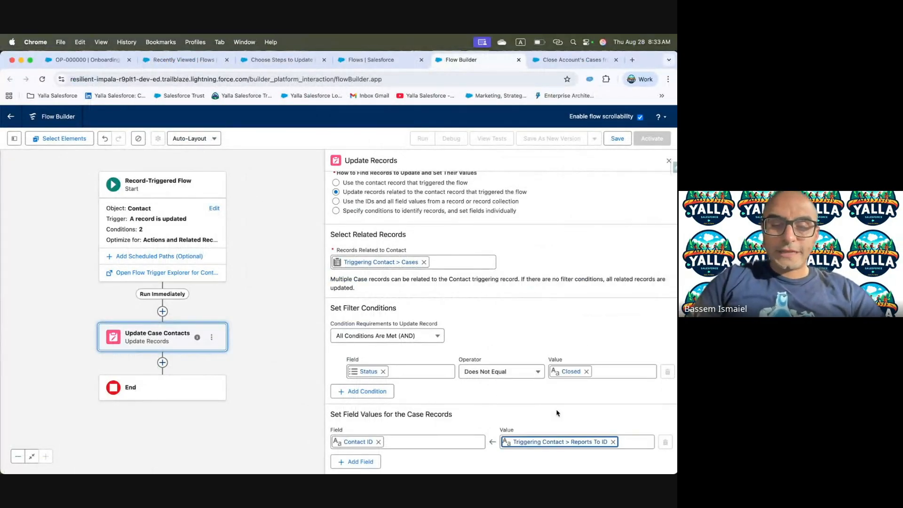
Save the flow with the label and description Update Cases When Contact Becomes Inactive, using the label given in the challenge
key(ctrl+Left)
scroll(282, 360, down, 2)
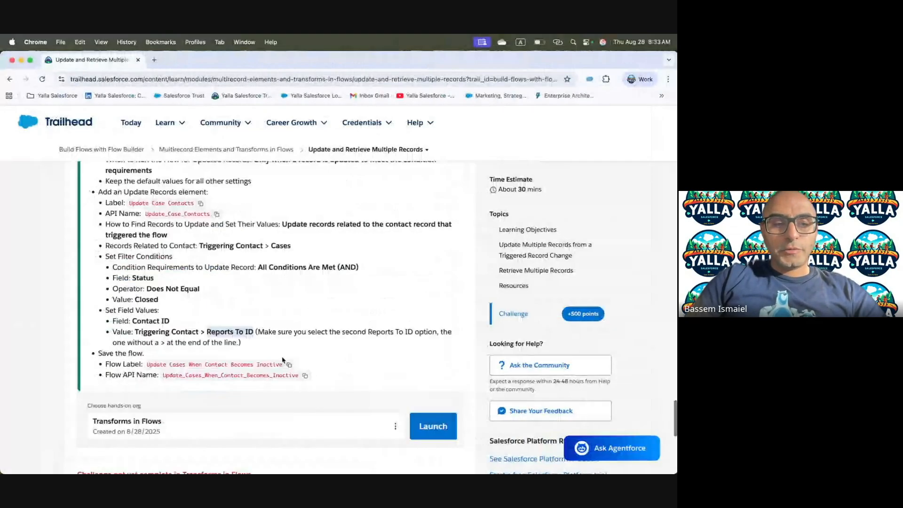
key(ctrl+Right)
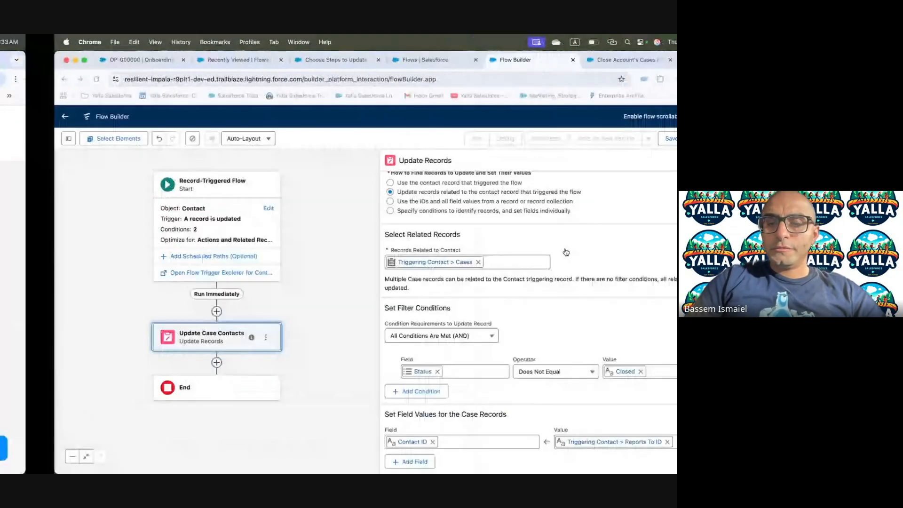
key(super+s)
text(Update Cases When Contact Becomes Inactive)
click(400, 263)
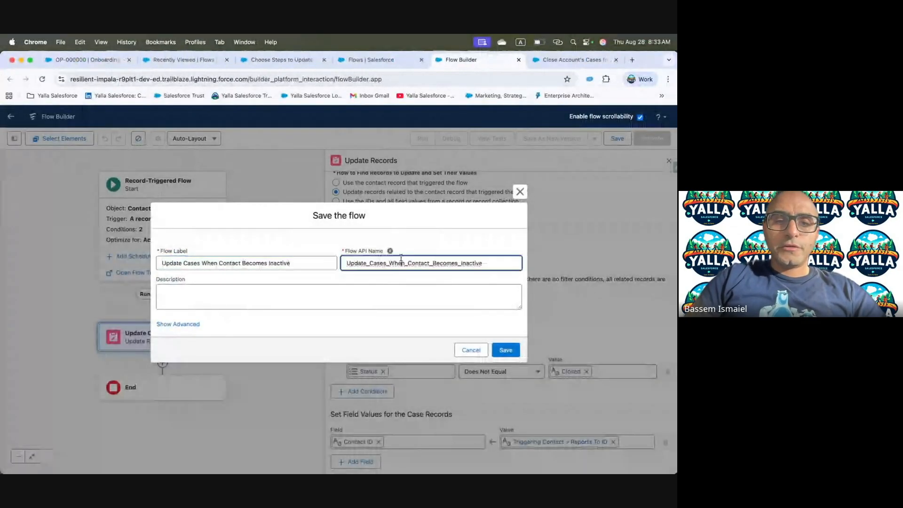
click(325, 296)
text(Update Cases When Contact Becomes Inactive)
click(498, 350)
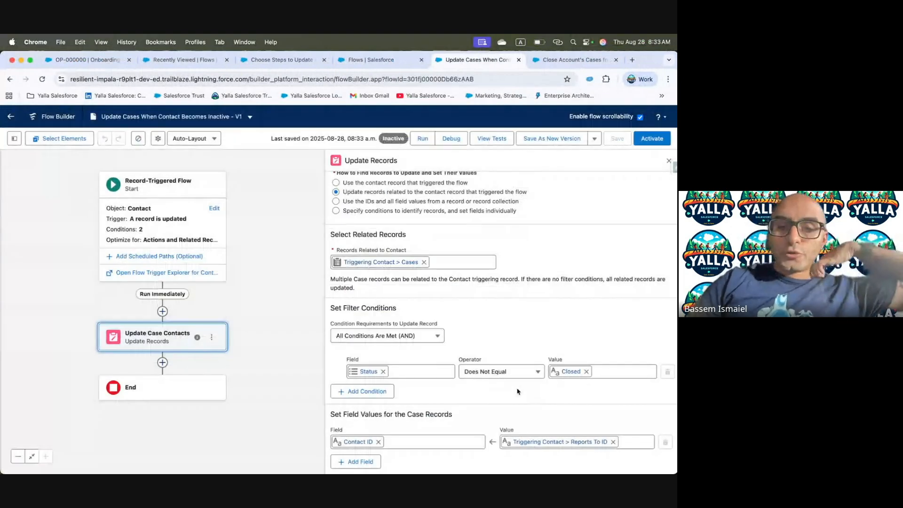
Return to Trailhead, check the completed challenge and proceed to the next unit, Transform Multiple Records
key(ctrl+Left)
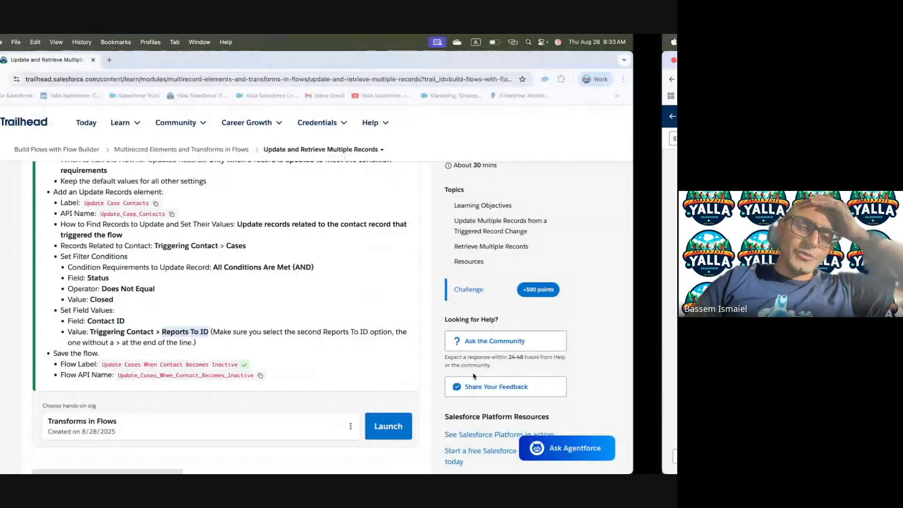
scroll(250, 366, down, 2)
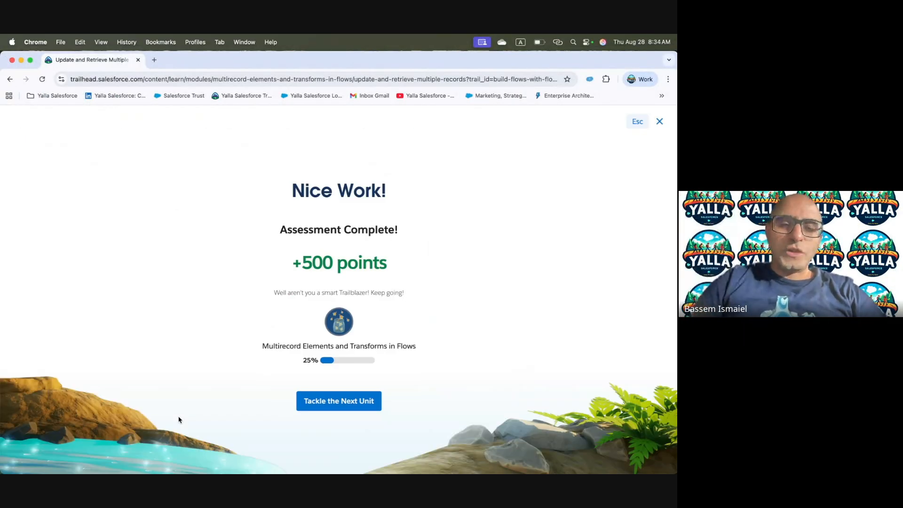
click(350, 403)
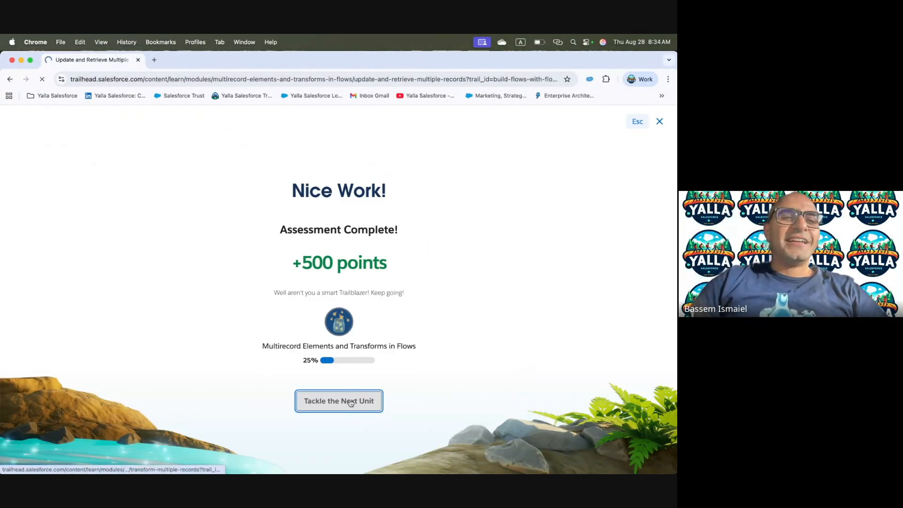
Read the Transform Multiple Records unit on transforms versus loops and the instructions for capturing record selections with a data table
scroll(351, 400, down, 2)
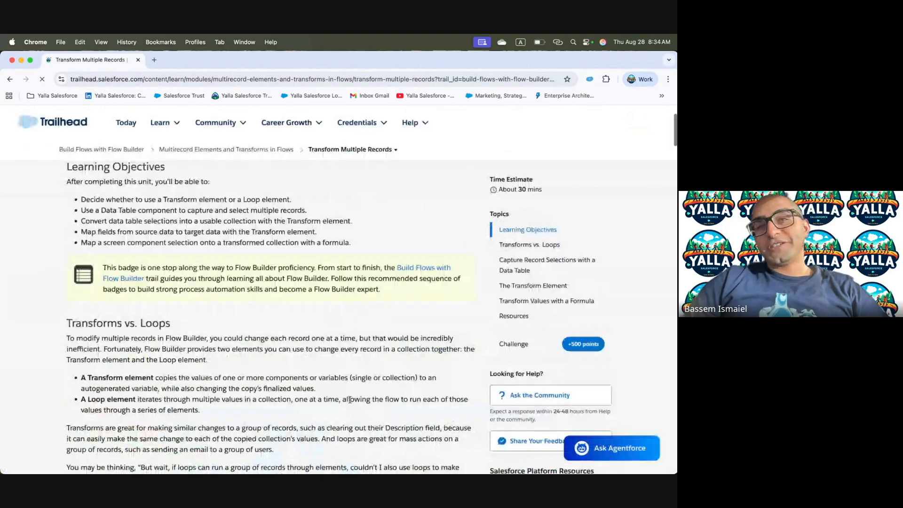
scroll(350, 401, up, 2)
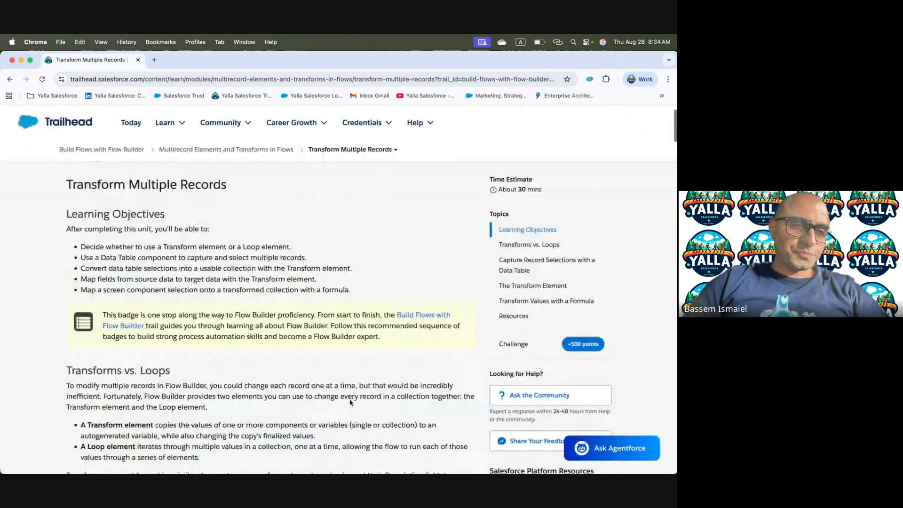
scroll(350, 402, down, 1)
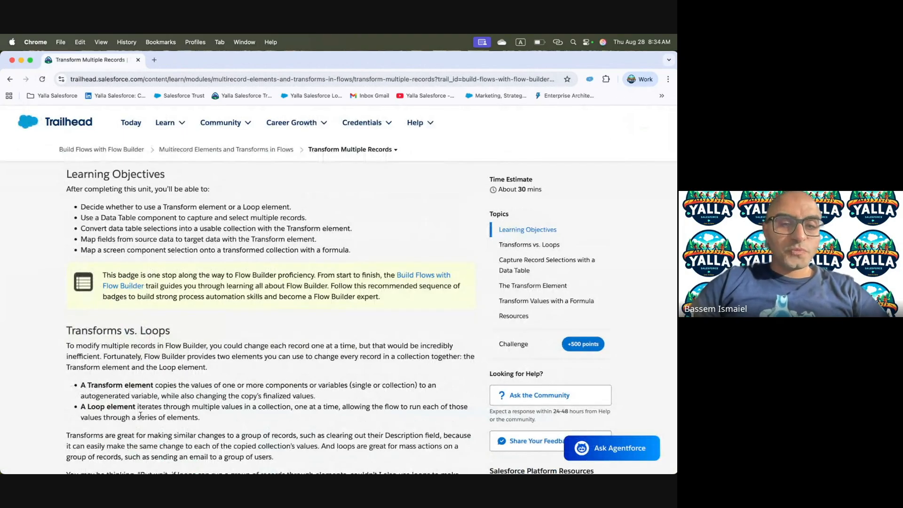
scroll(141, 415, down, 1)
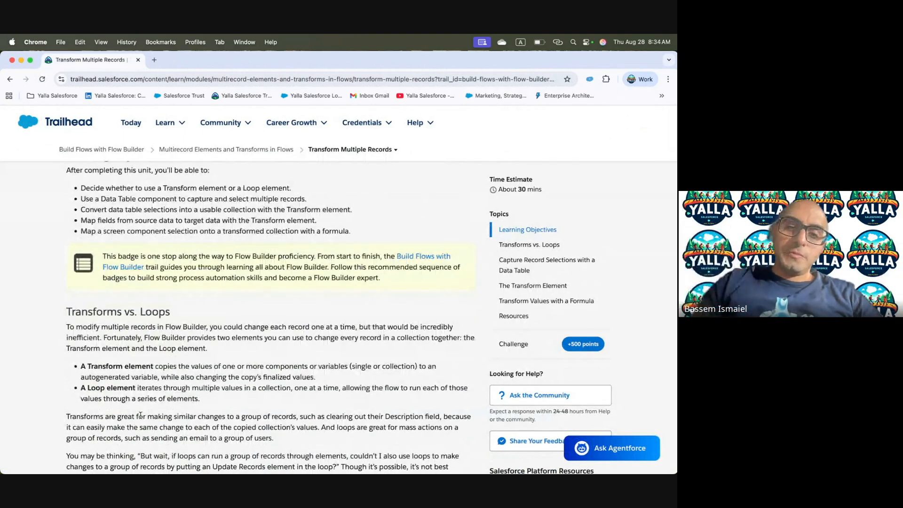
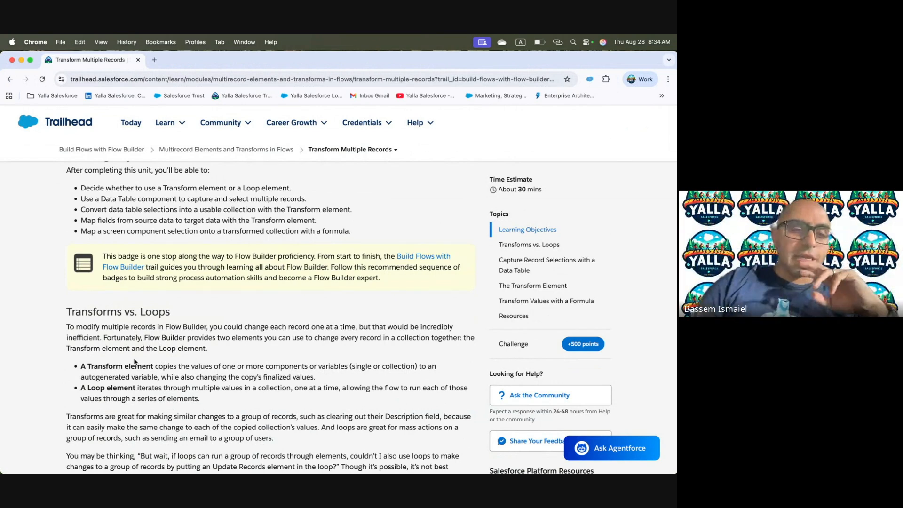
scroll(134, 361, down, 10)
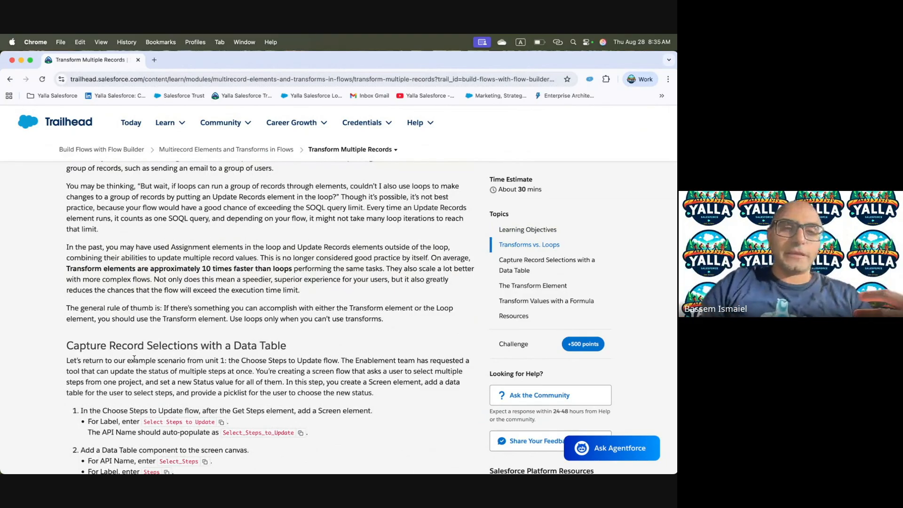
scroll(197, 393, down, 3)
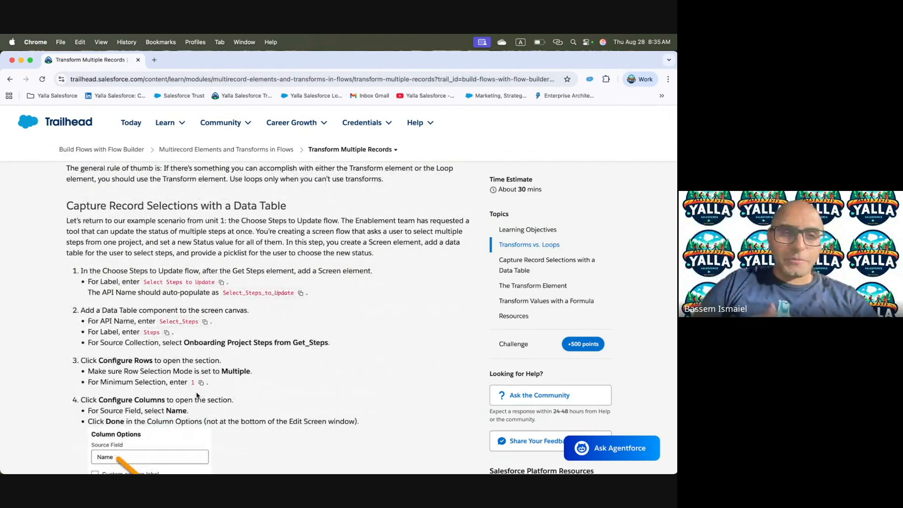
scroll(223, 329, down, 1)
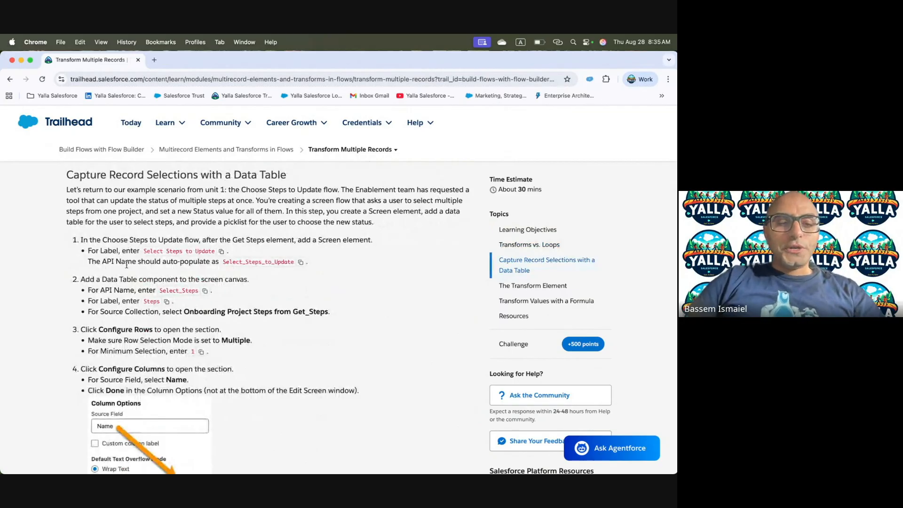
scroll(126, 265, down, 2)
scroll(127, 265, up, 3)
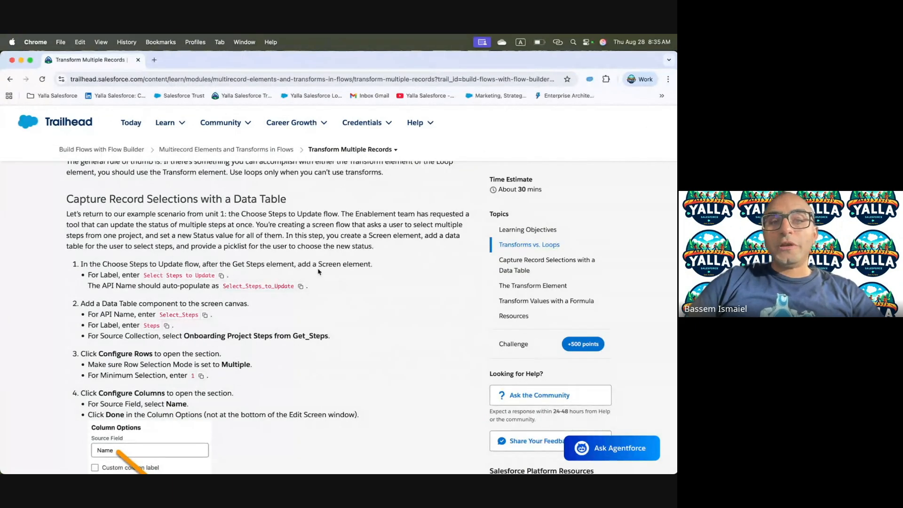
Exit the contact flow, close its tab and the Close Account's Cases tab, and open the Choose Steps to Update flow
key(ctrl+Right)
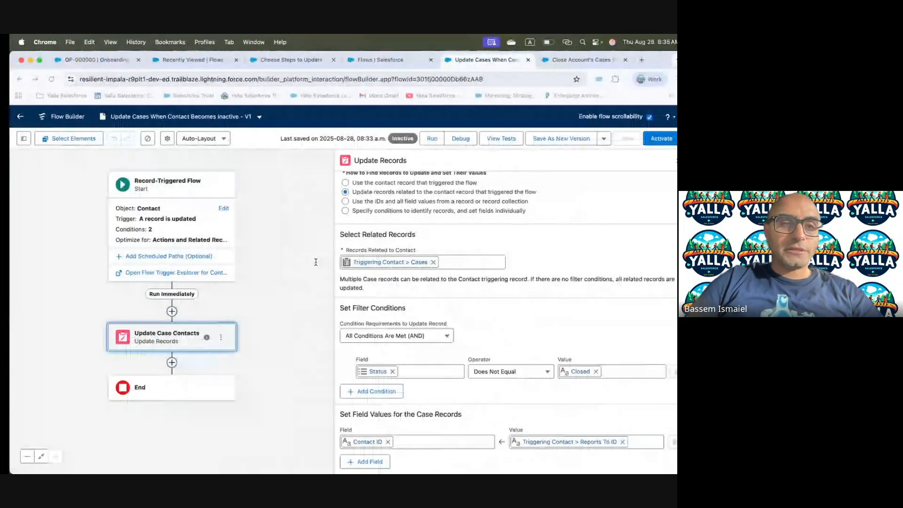
click(8, 119)
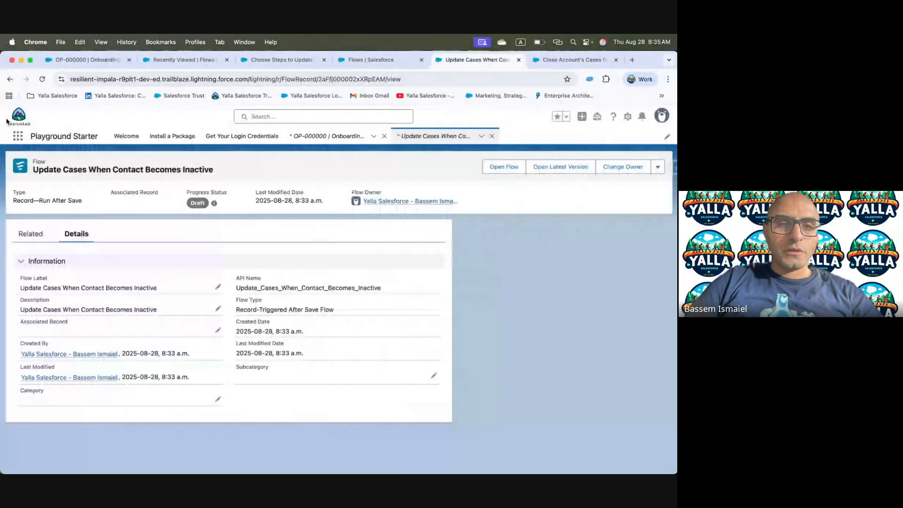
click(583, 64)
key(super+w)
key(super+w)
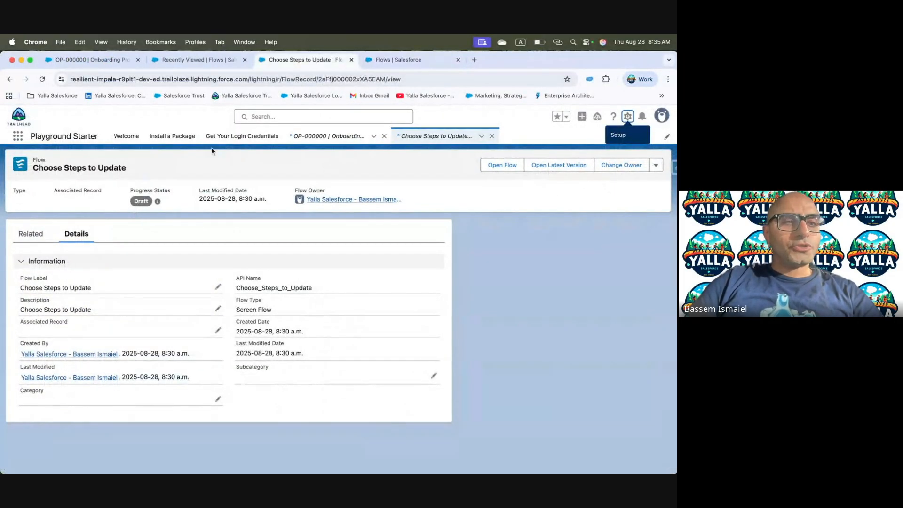
click(502, 165)
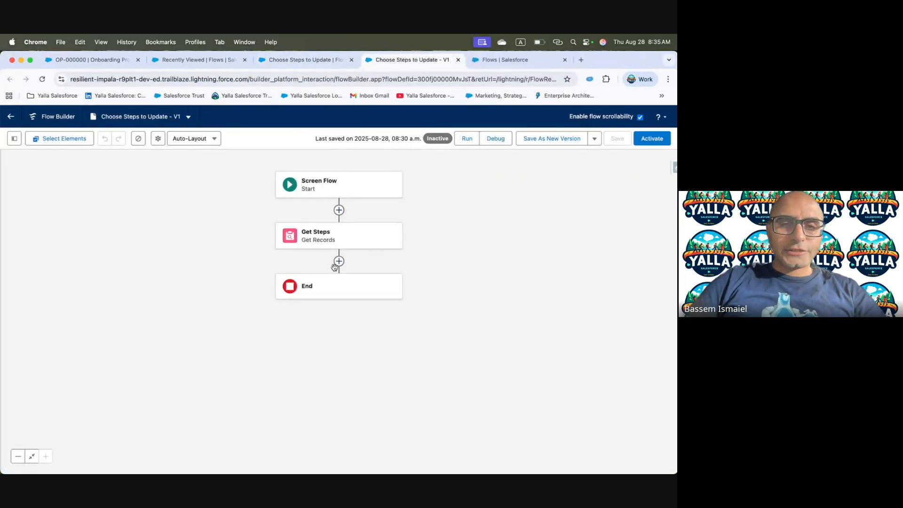
Add a Screen element after Get Steps, labelled Select Steps to Update with API name Select_Steps_to_Update
click(337, 263)
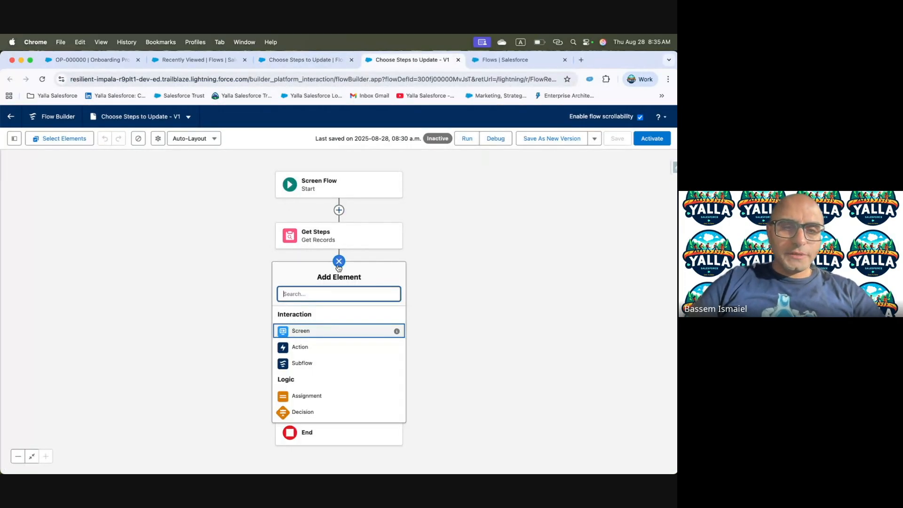
click(305, 329)
key(ctrl+Left)
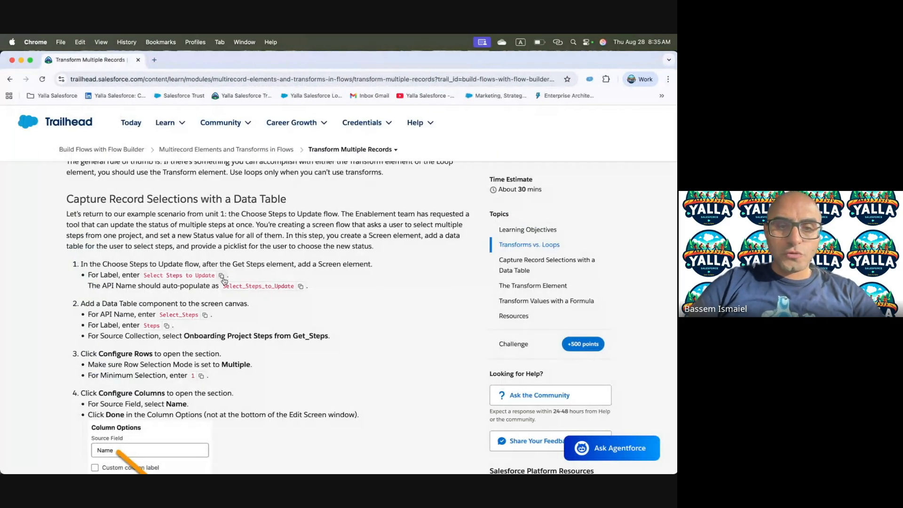
key(ctrl+Right)
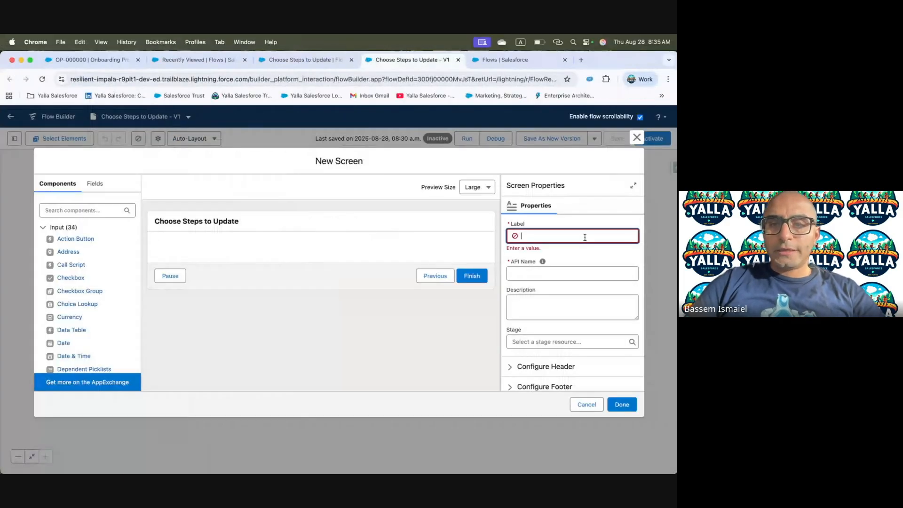
text(Select Steps to Update)
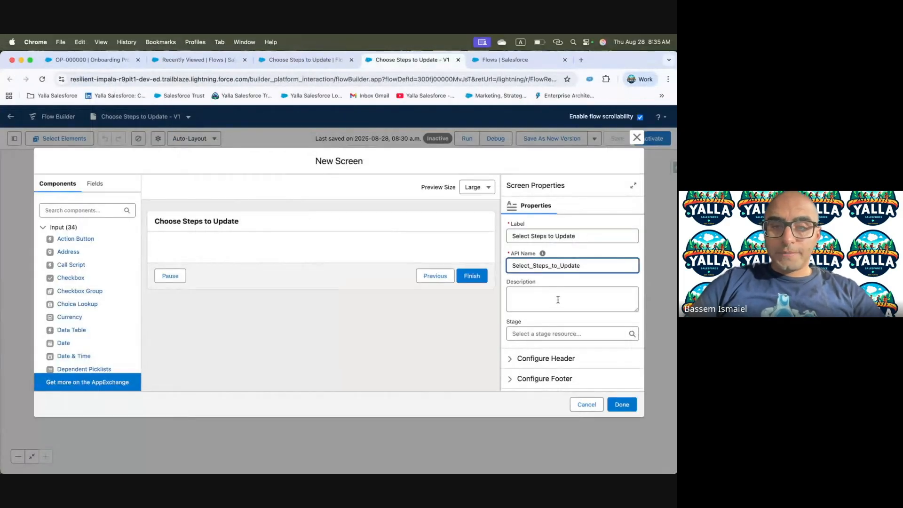
Search the screen components for "data" and add a Data Table component to the screen canvas
key(ctrl+Left)
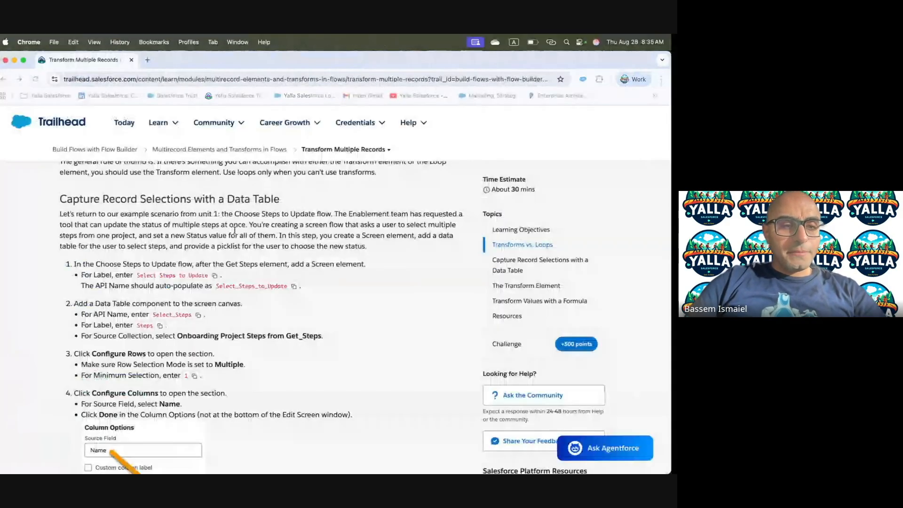
scroll(235, 229, down, 1)
key(ctrl+Right)
click(66, 209)
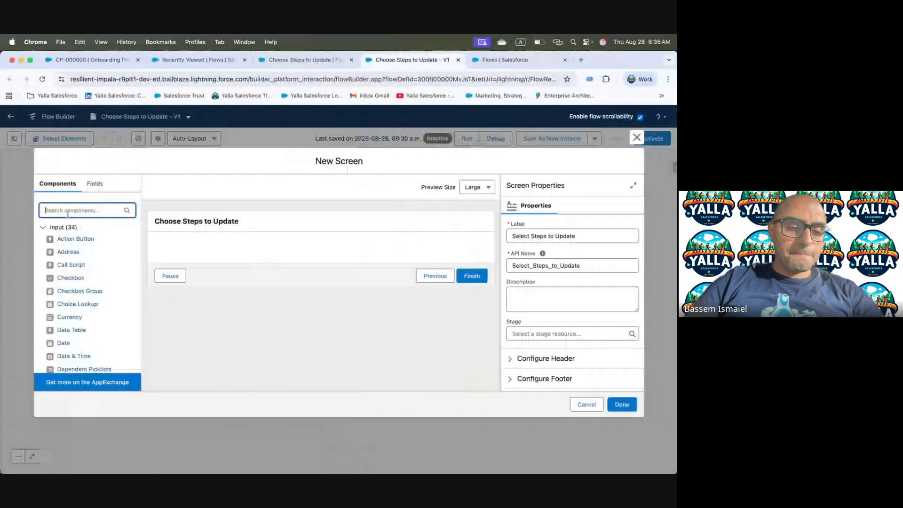
text(data)
drag(66, 241, 235, 256)
Give the data table the API name Select_Steps and use Onboarding Project Steps from Get_Steps as its source collection
key(ctrl+Left)
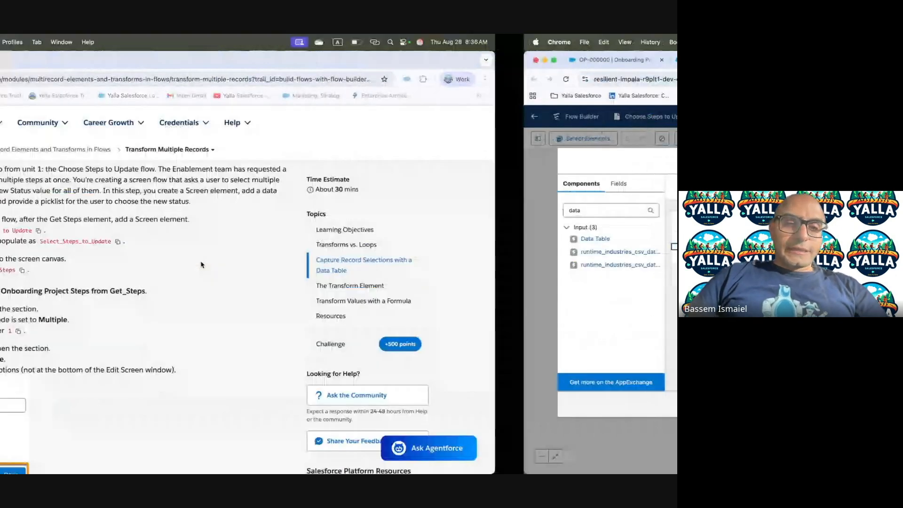
key(ctrl+Right)
click(537, 232)
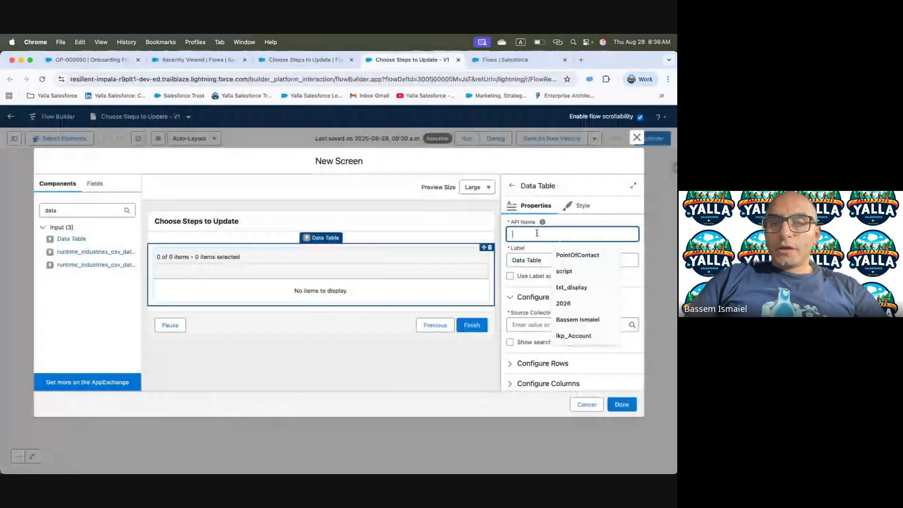
text(Select_Steps)
click(282, 350)
click(329, 288)
click(536, 325)
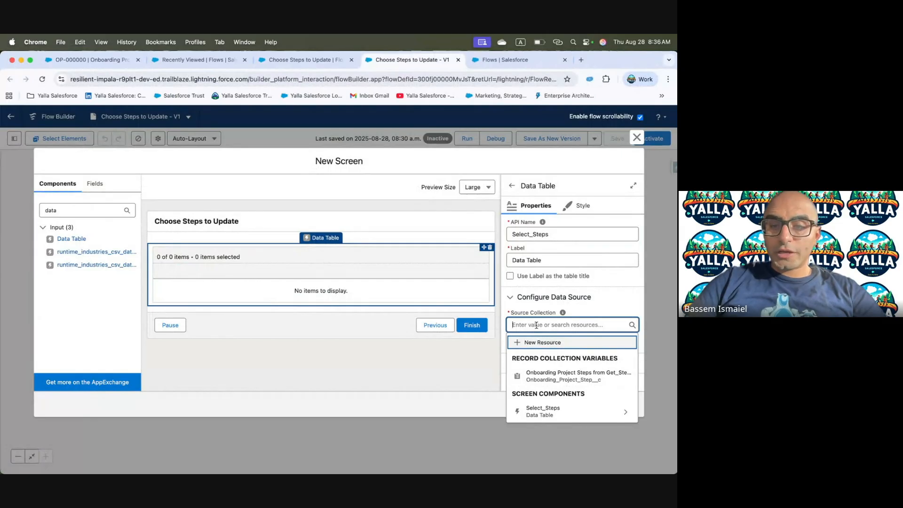
click(549, 382)
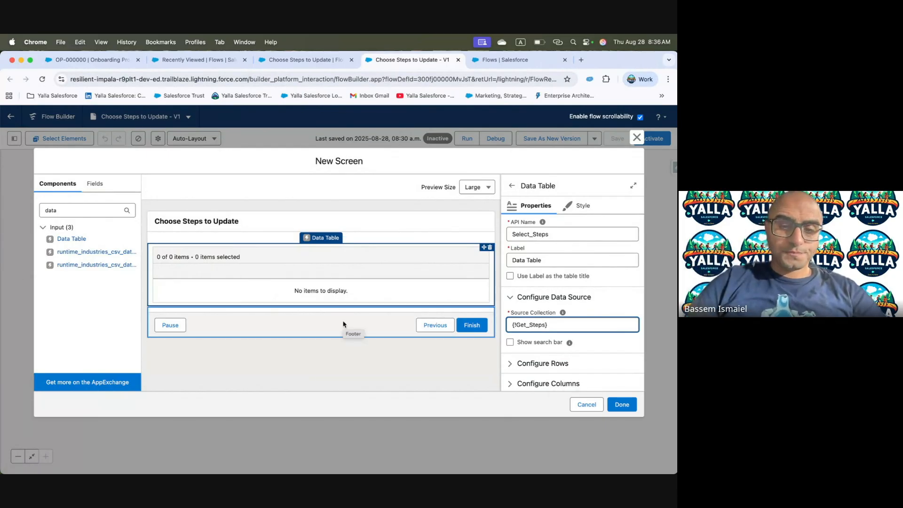
Check the Trailhead row instructions and set the data table's minimum selection to 1 in its row configuration
key(ctrl+Left)
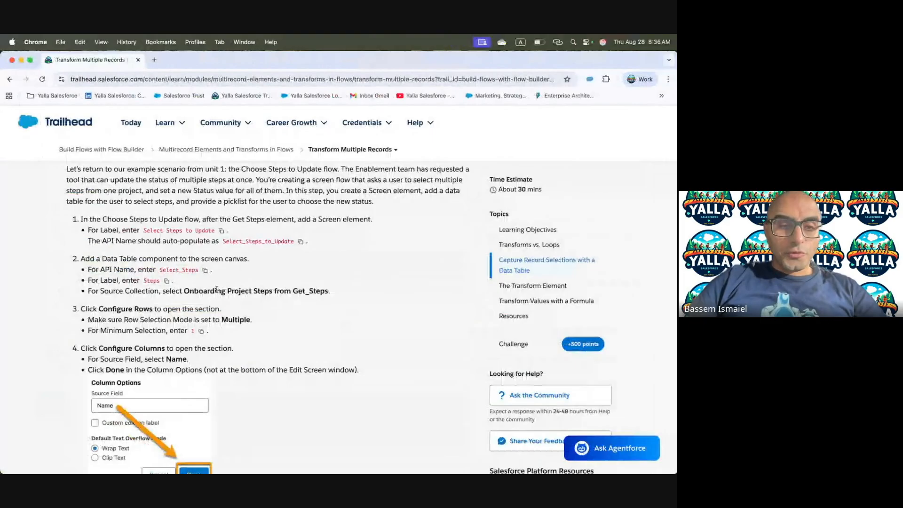
scroll(217, 289, down, 1)
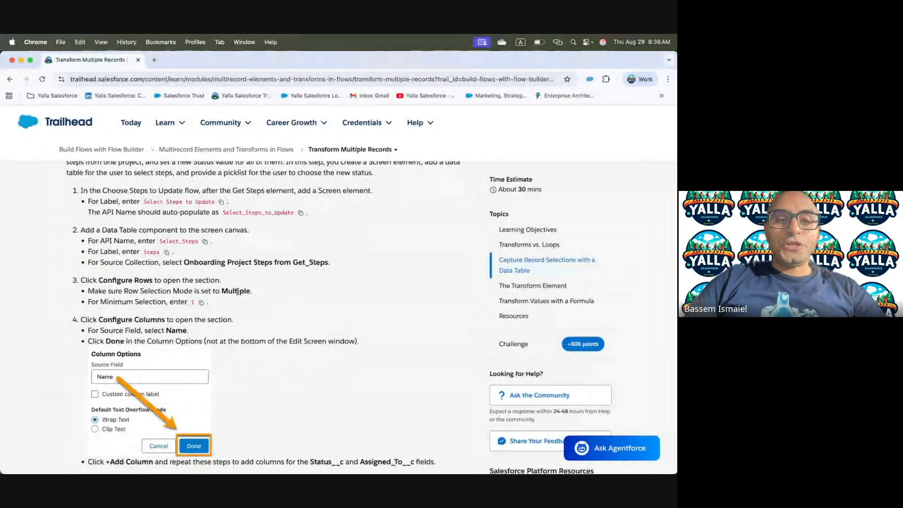
key(ctrl+Right)
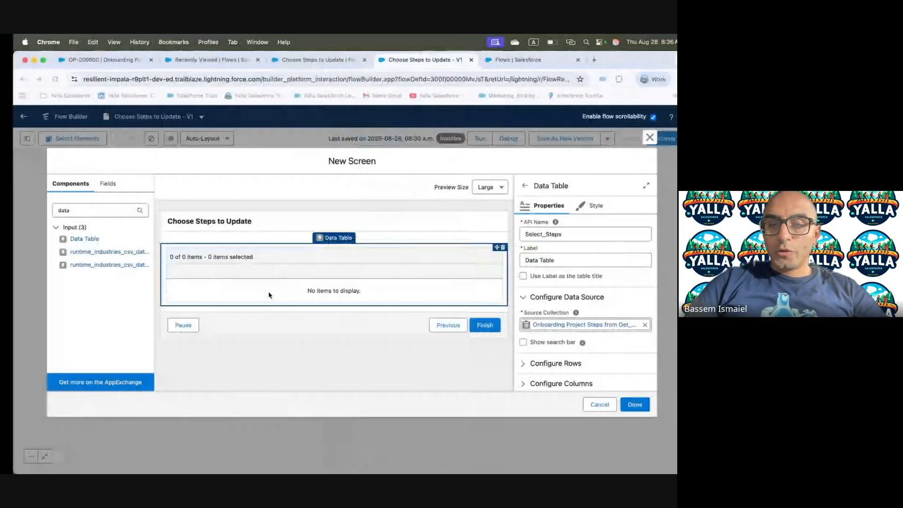
scroll(564, 329, down, 2)
click(543, 315)
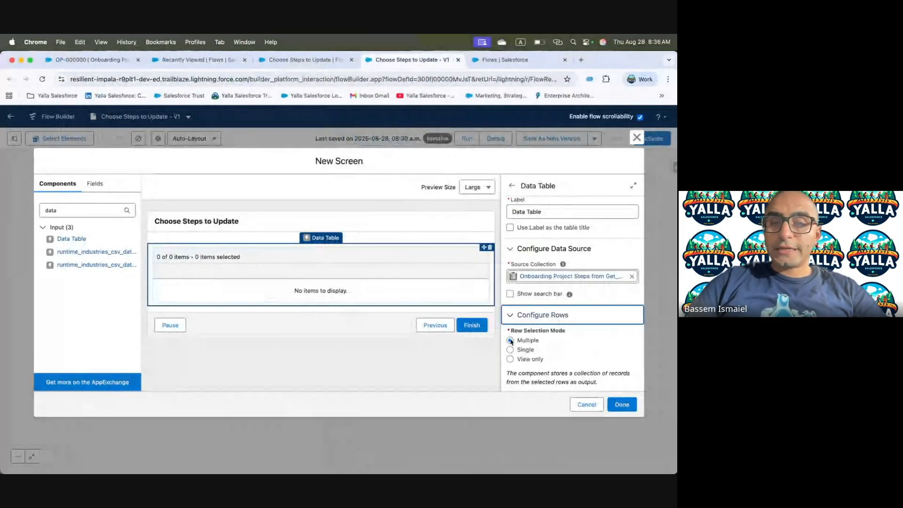
scroll(510, 340, down, 2)
click(517, 321)
text(1)
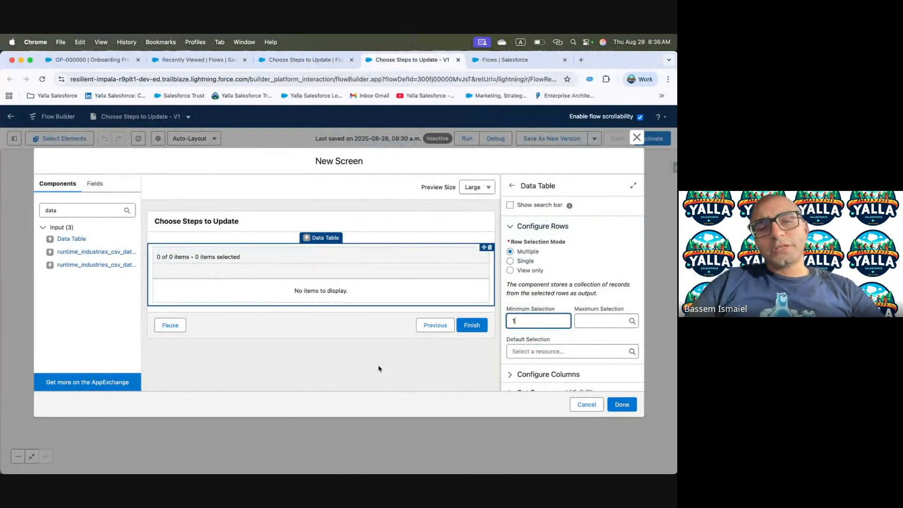
Check the Trailhead column instructions and configure the data table's first column with Name as its source field
key(ctrl+Left)
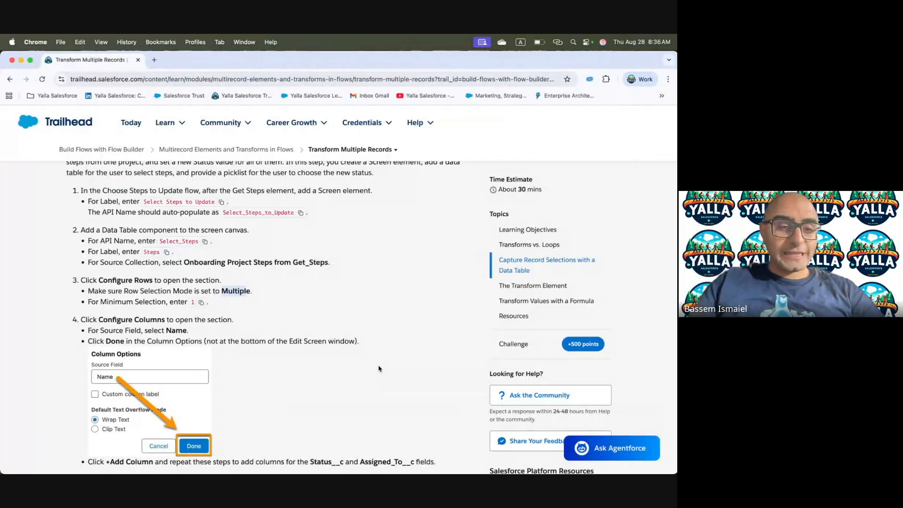
scroll(232, 363, down, 2)
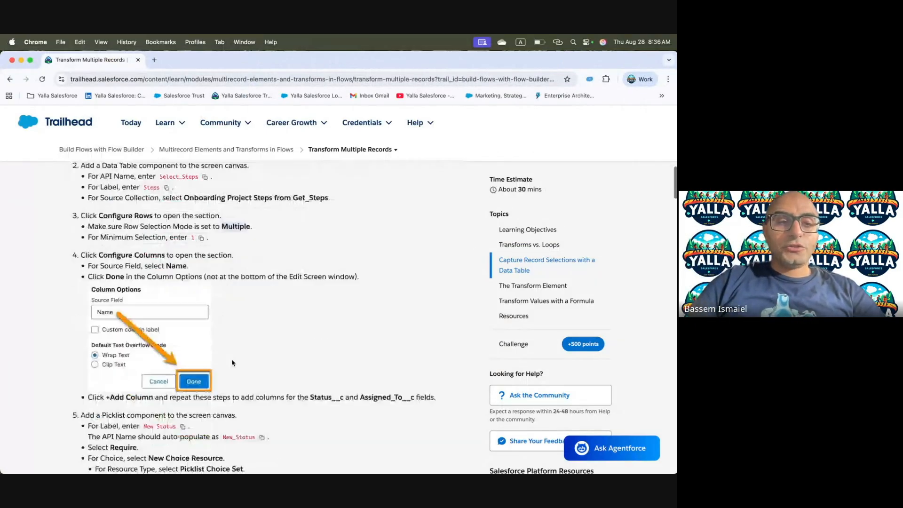
key(ctrl+Right)
click(375, 268)
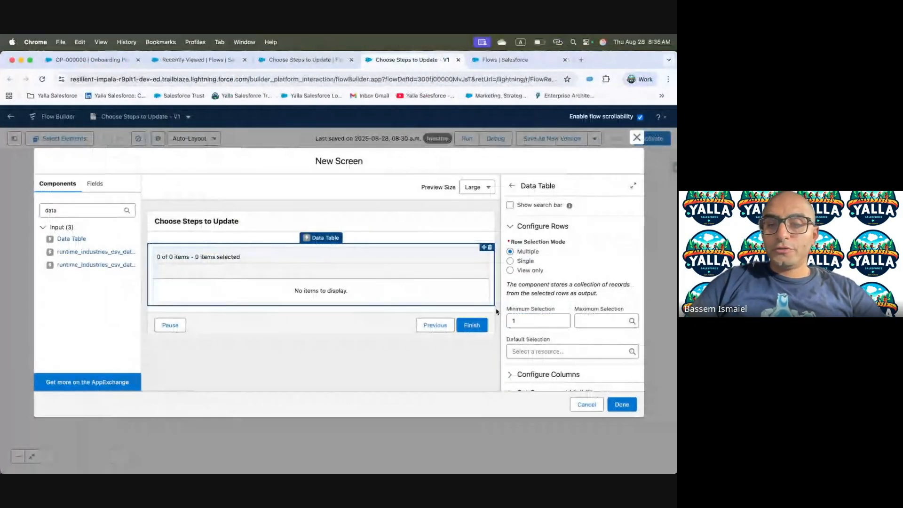
scroll(531, 329, down, 3)
click(541, 317)
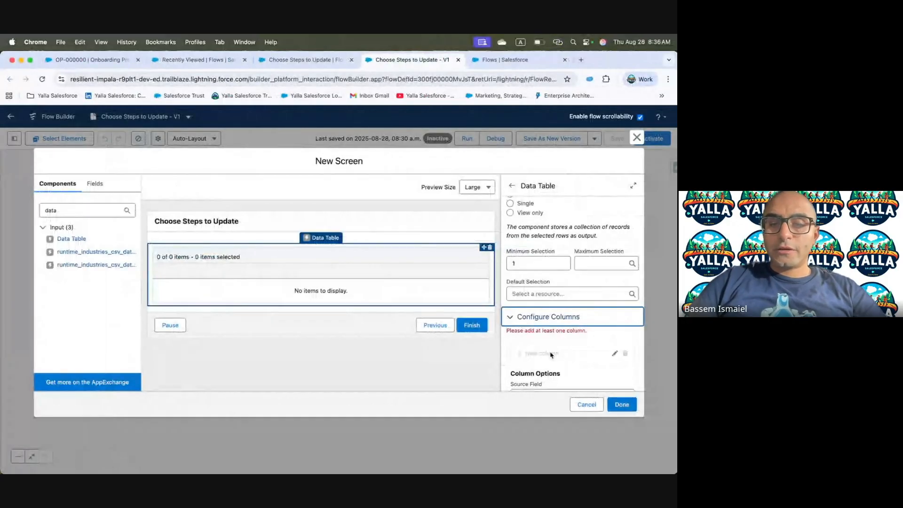
scroll(532, 361, down, 4)
click(540, 318)
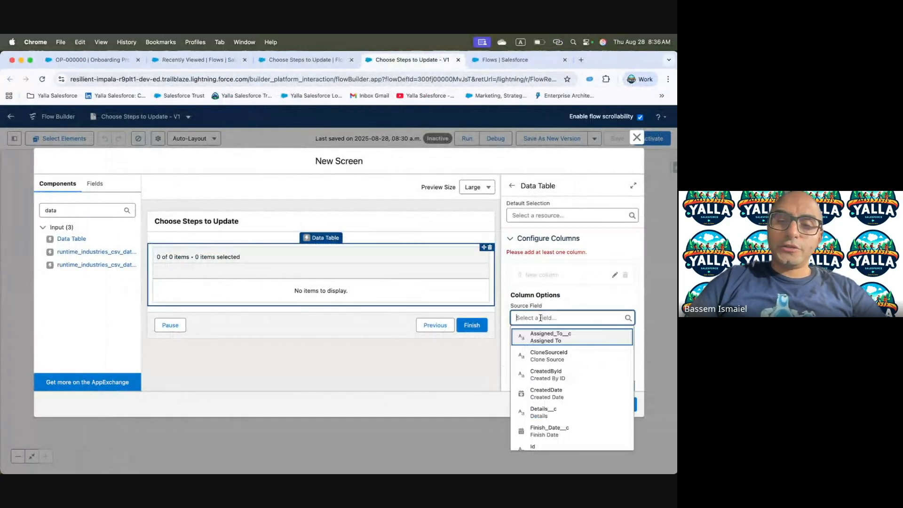
text(Name)
click(546, 337)
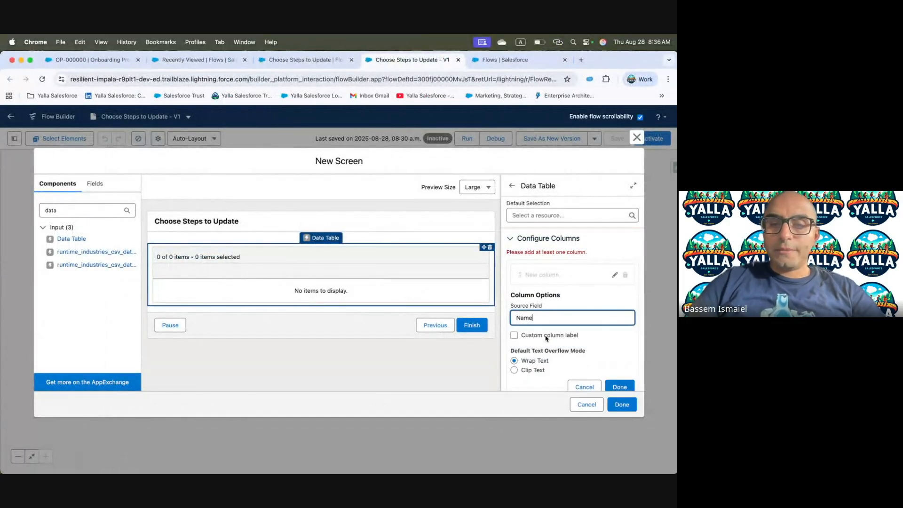
click(618, 354)
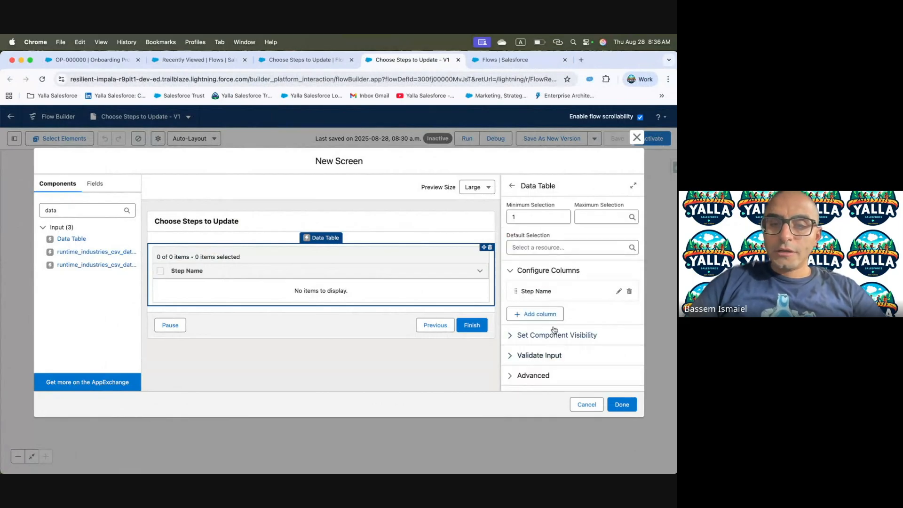
Add a second column to the data table with Status__c as its source field
click(528, 319)
text(Stat)
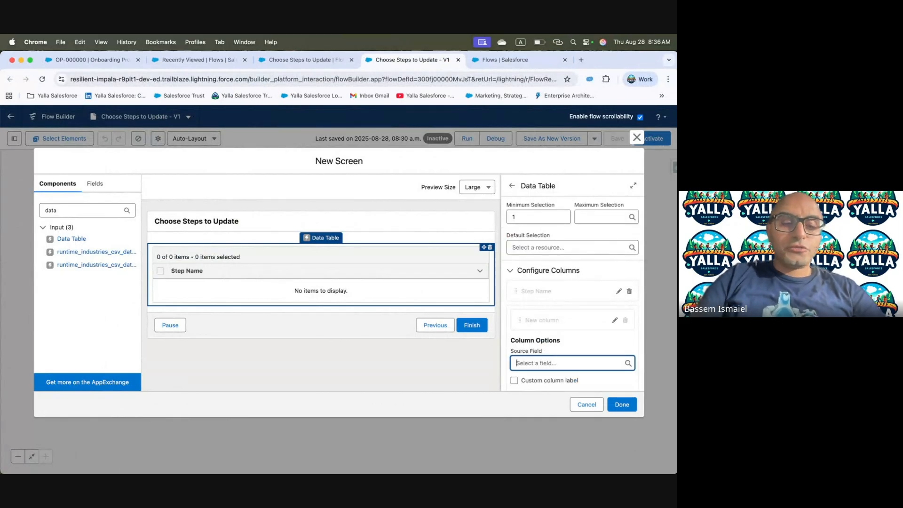
click(558, 350)
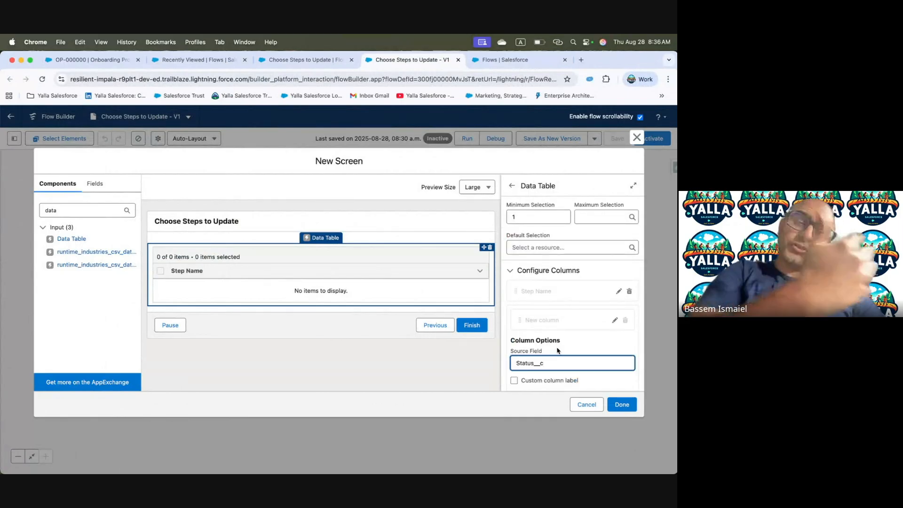
scroll(615, 387, down, 2)
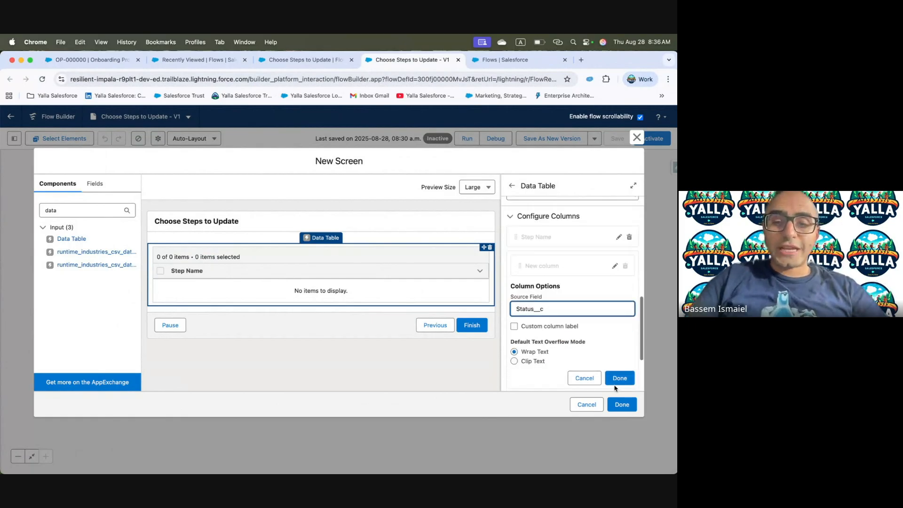
click(617, 380)
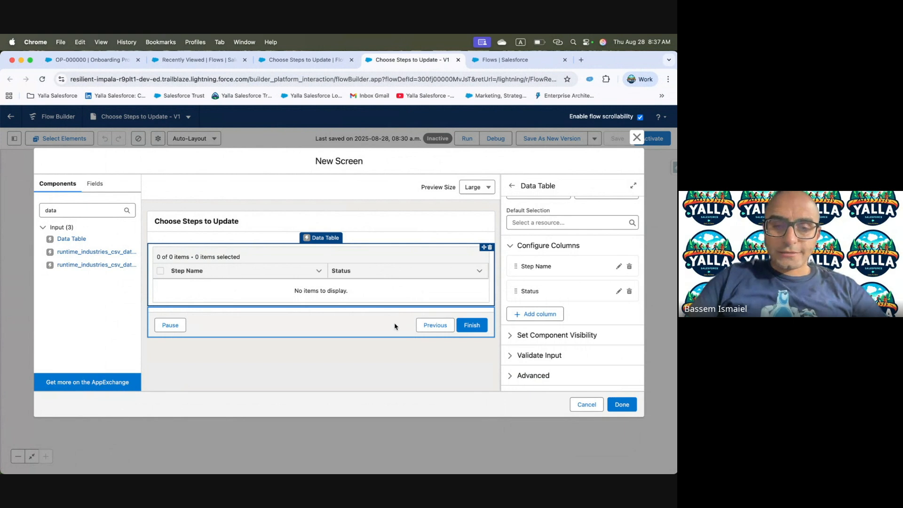
Consult the Trailhead picklist instructions, search the screen components for "Pickli" and add a Picklist component below the data table
key(ctrl+Left)
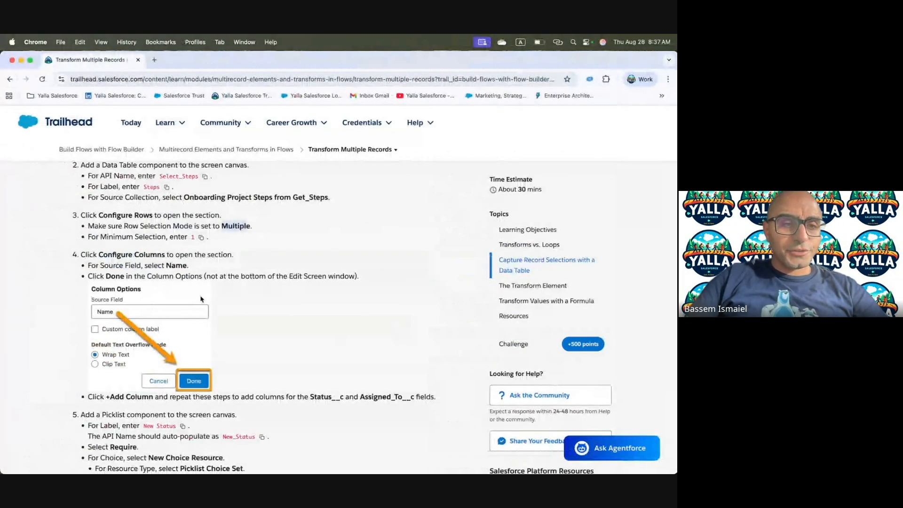
scroll(201, 299, down, 5)
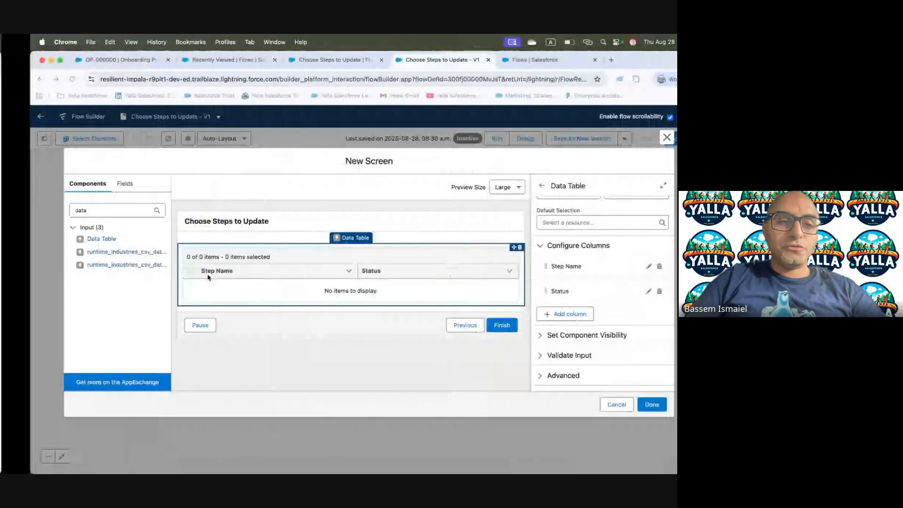
click(116, 207)
key(super+a)
text(Pickli)
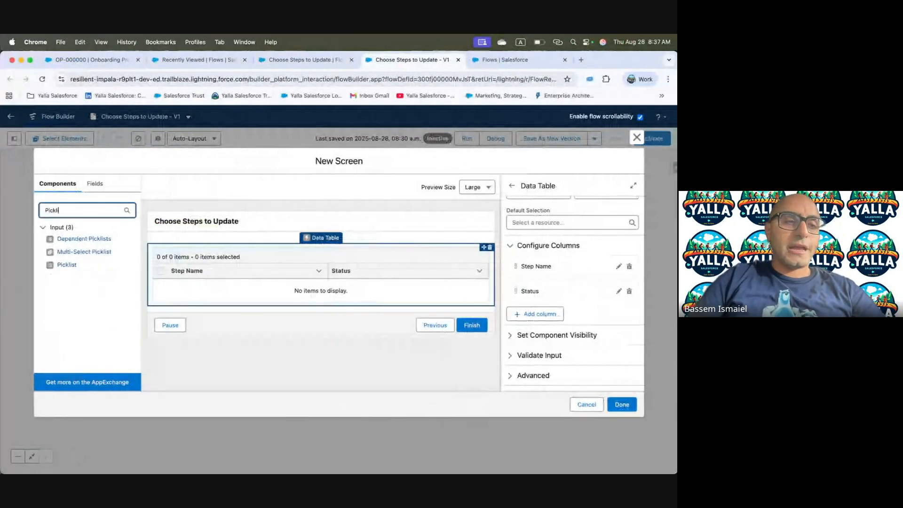
drag(316, 322, 307, 305)
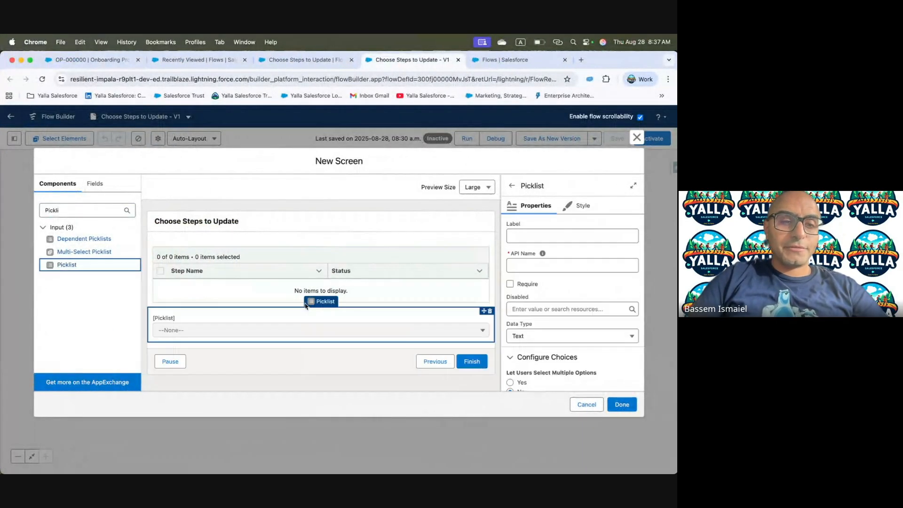
Label the new picklist component New Status, with the API name New_Status
click(634, 239)
text(New Status)
click(552, 265)
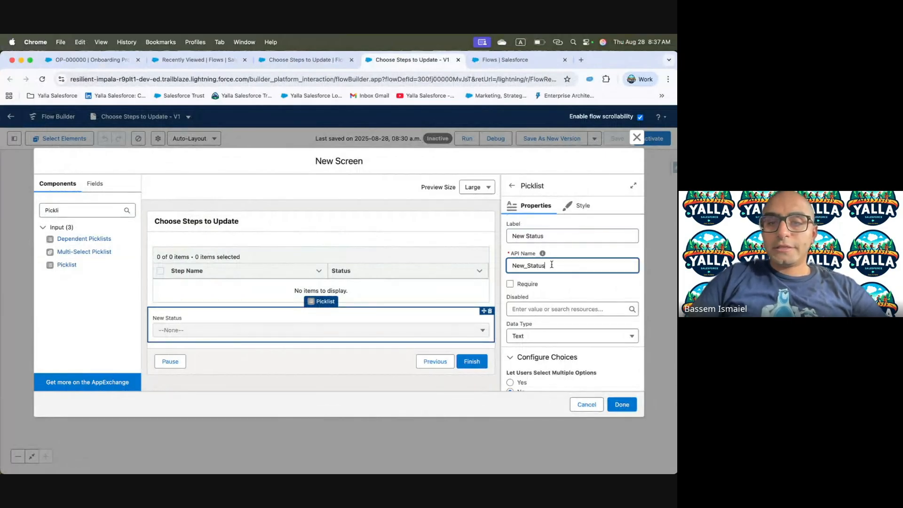
key(ctrl+Left)
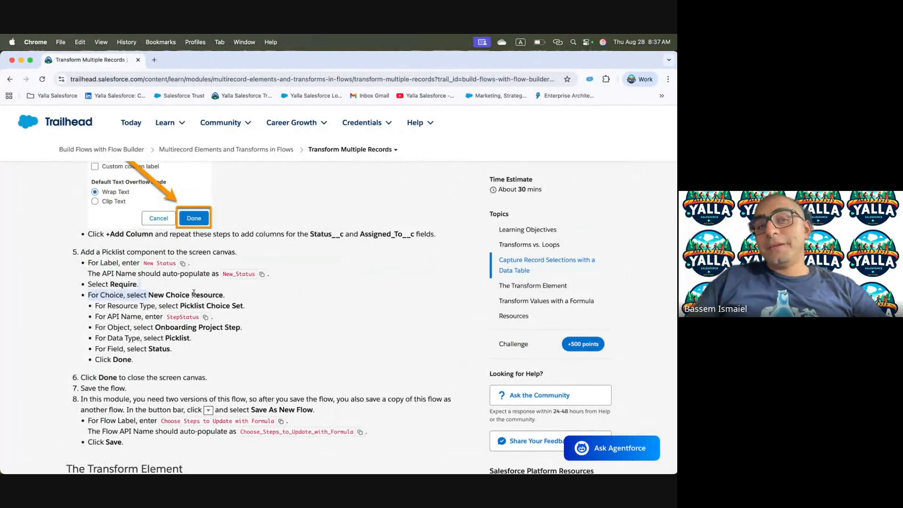
key(ctrl+Right)
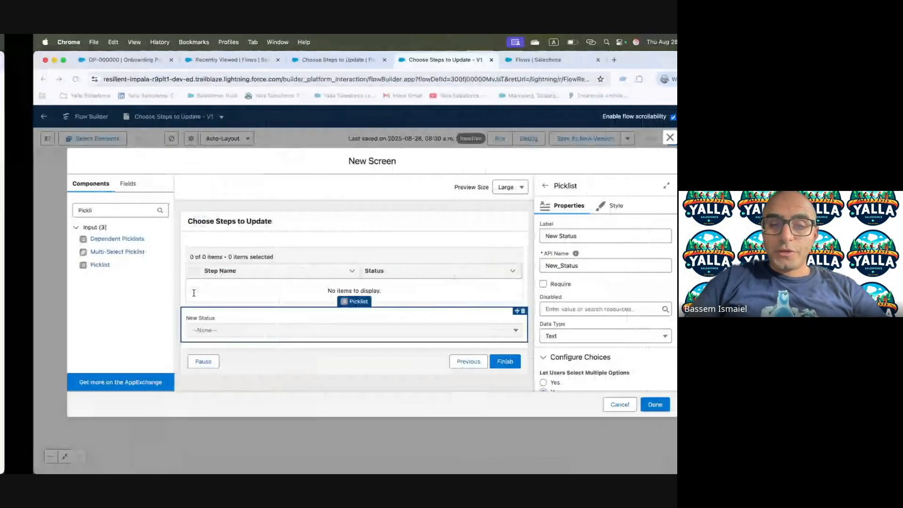
Create a new choice resource for the picklist's choice, with the resource type Picklist Choice Set
scroll(578, 360, down, 3)
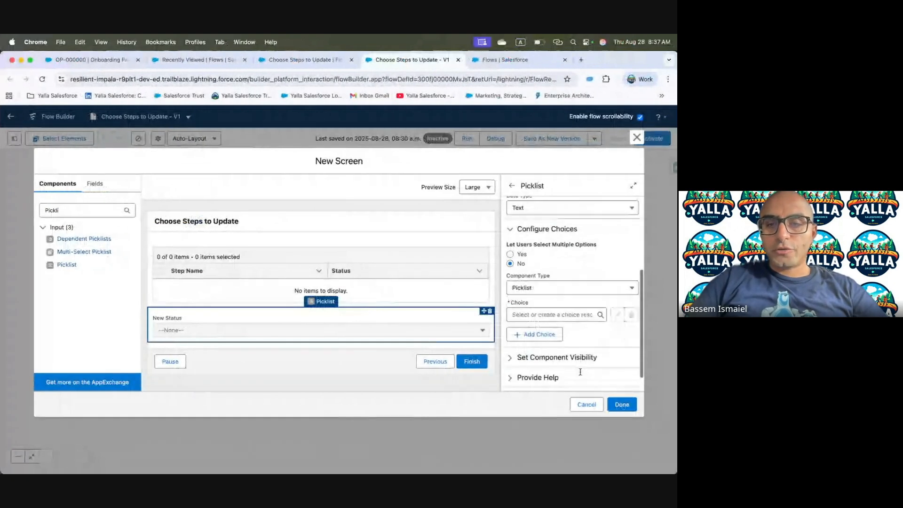
scroll(579, 372, down, 1)
click(564, 301)
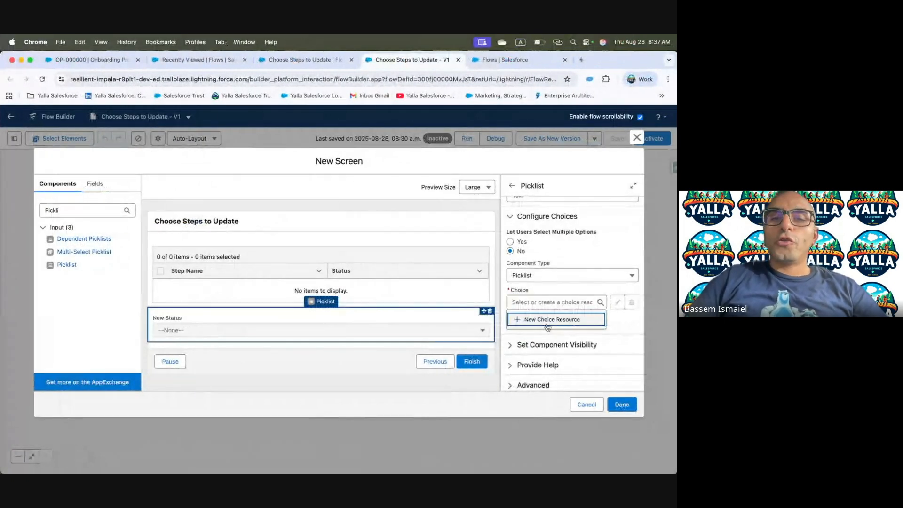
click(564, 320)
click(211, 253)
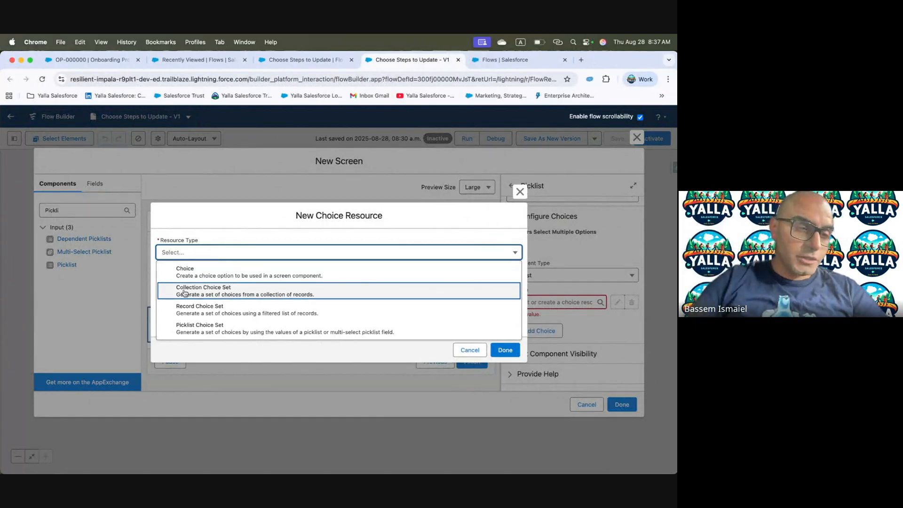
click(222, 328)
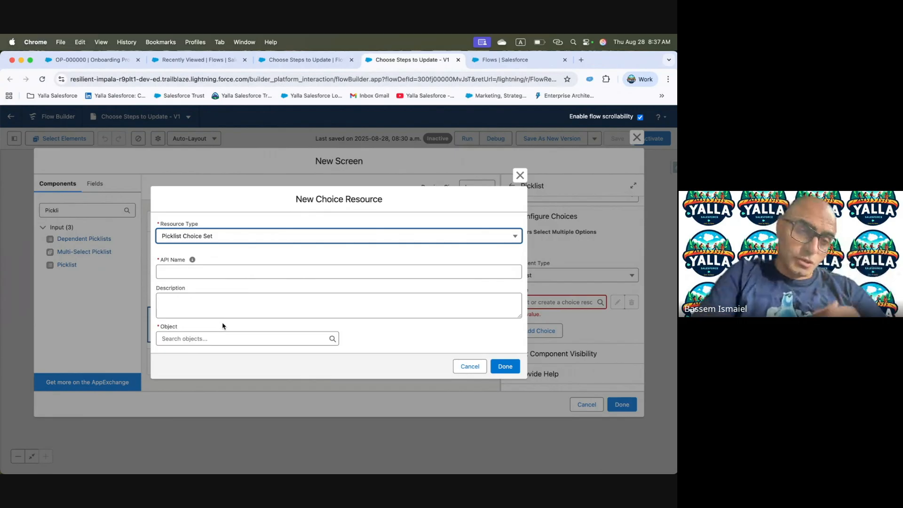
Following the Trailhead instructions, give the choice resource the API name StepStatus and set its object to Onboarding Project Step
key(ctrl+Left)
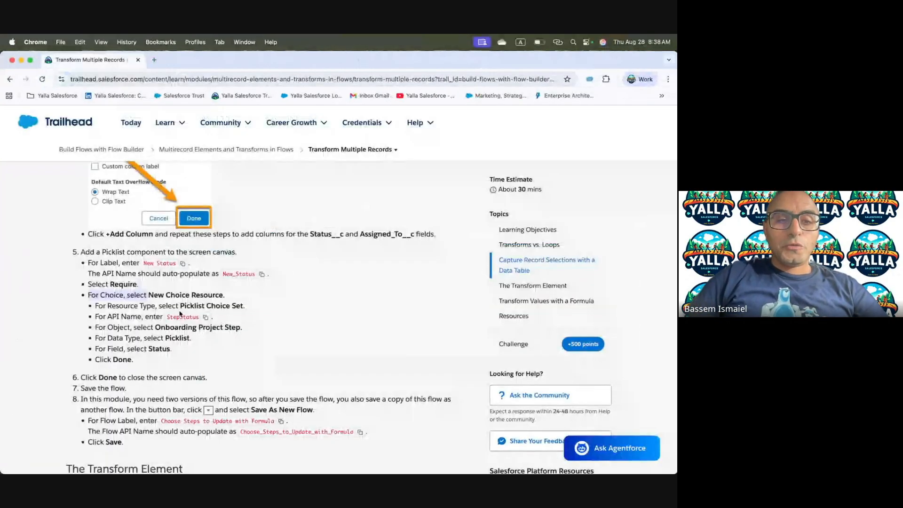
drag(180, 307, 246, 307)
key(ctrl+Right)
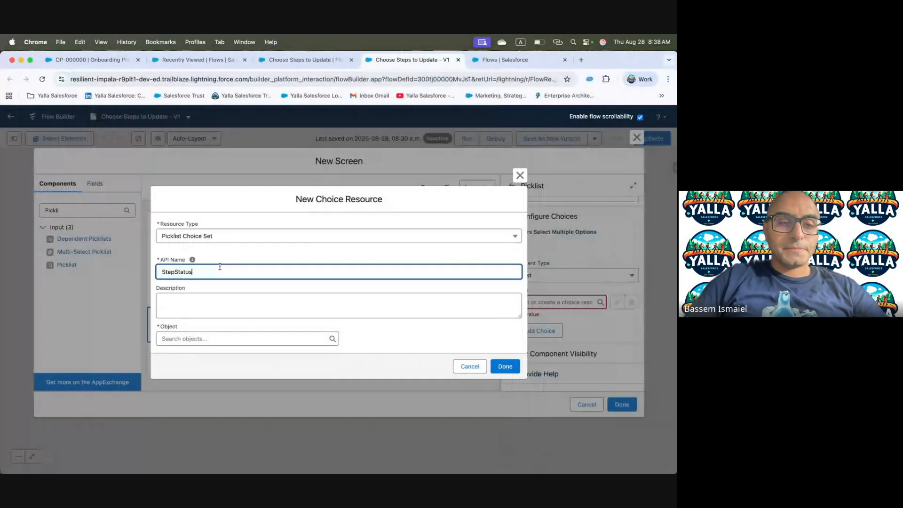
key(ctrl+Left)
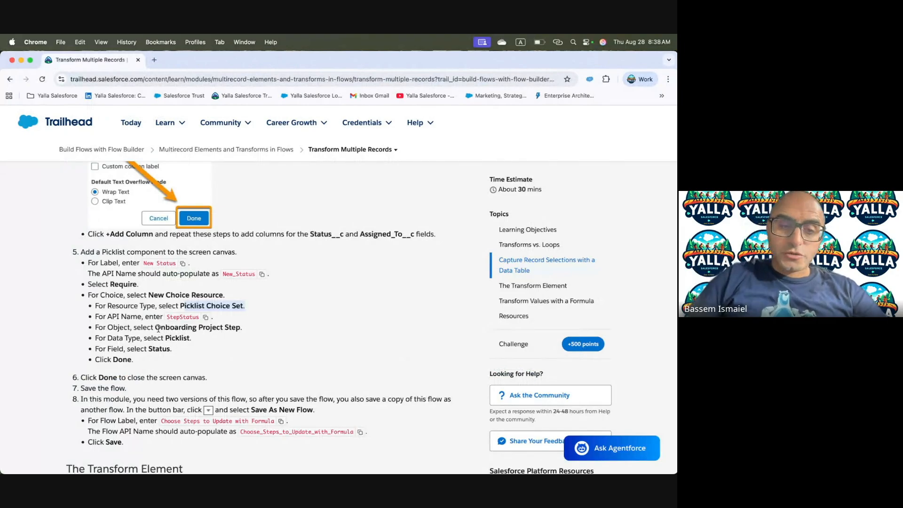
key(ctrl+Right)
click(191, 339)
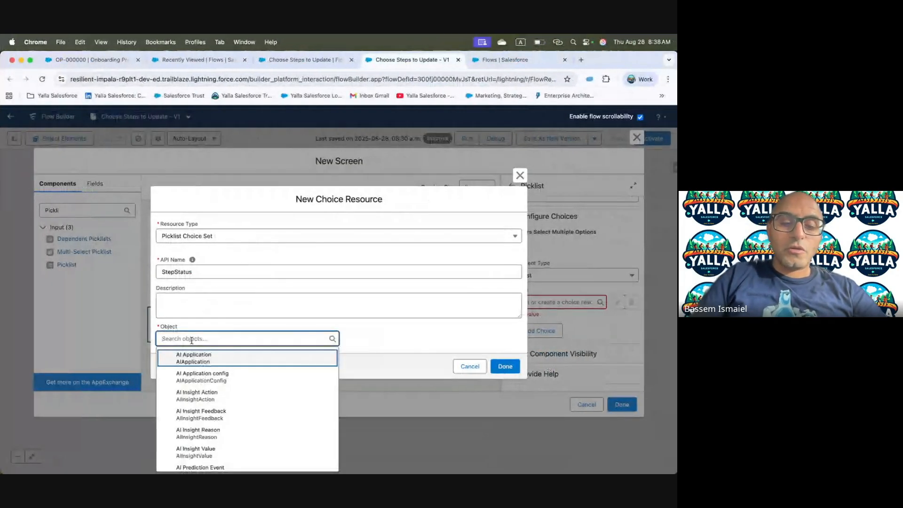
text(Project S)
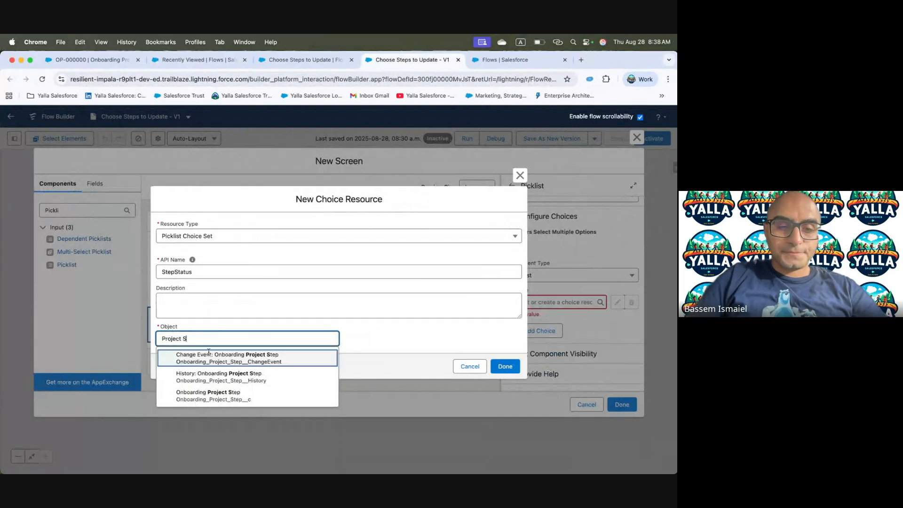
click(242, 395)
Set the choice resource's data type to Picklist and its field to Status__c, and finish the resource
click(225, 343)
click(218, 361)
click(218, 362)
text(S)
click(227, 394)
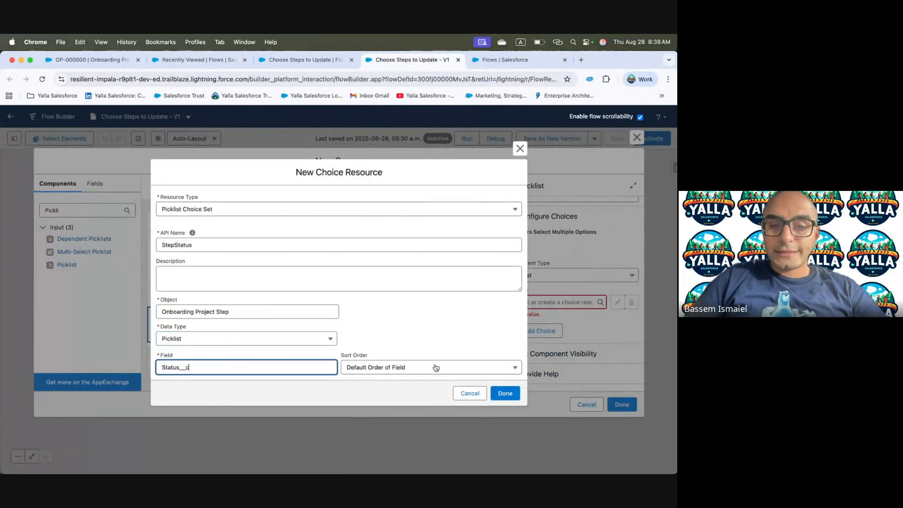
click(505, 393)
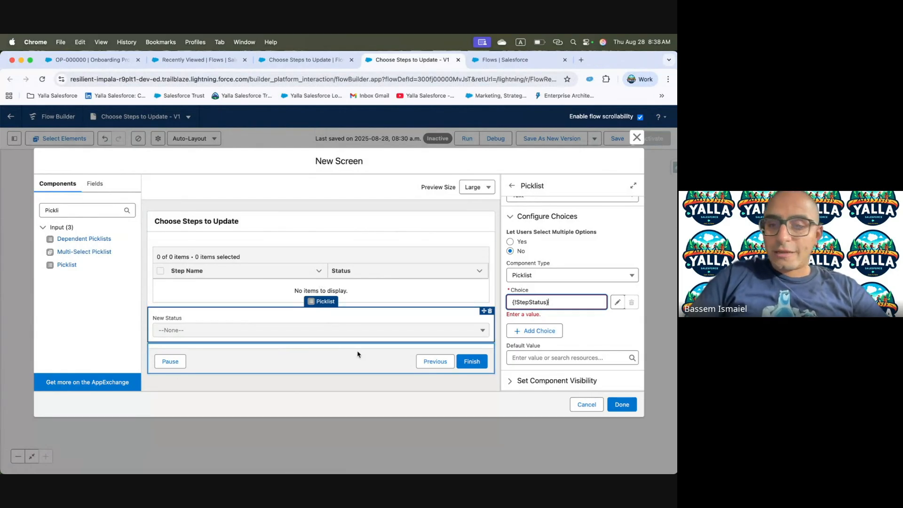
Finish the Select Steps to Update screen element and save the flow
click(628, 409)
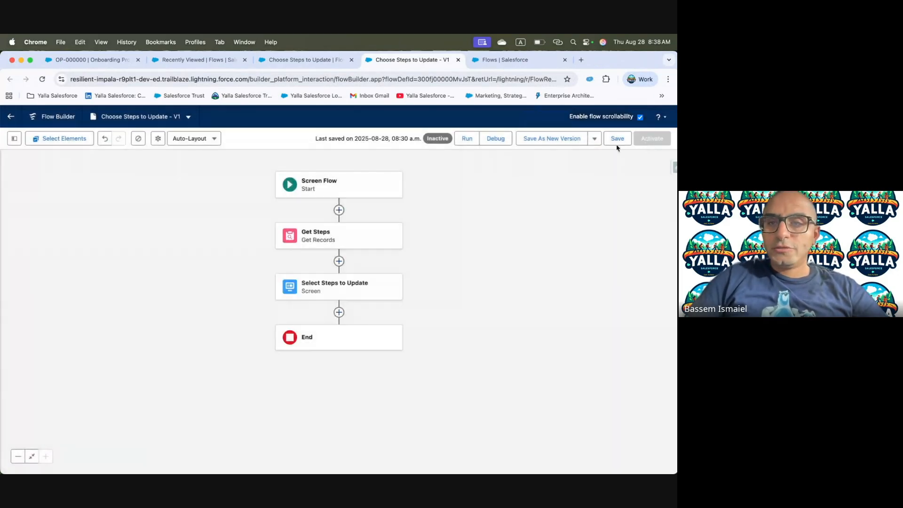
click(617, 140)
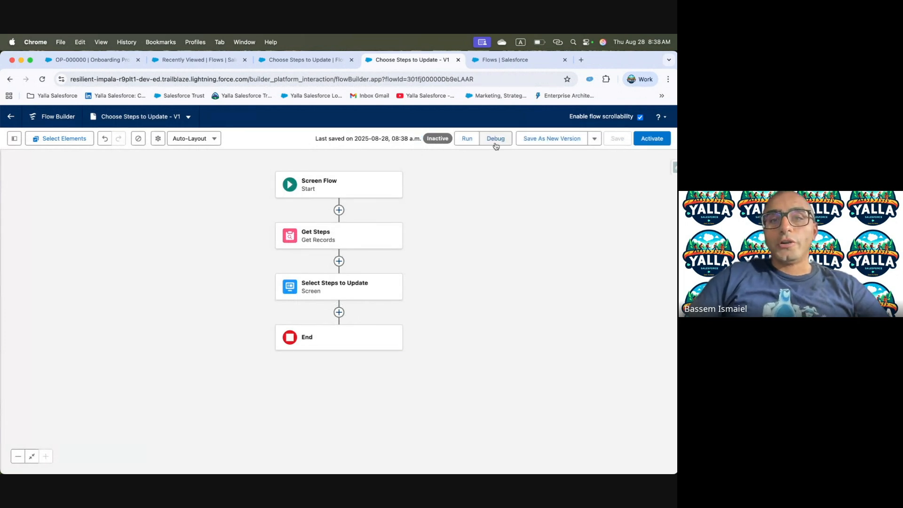
Run the flow in debug mode and test the New Status picklist by choosing Waiting on Customer
click(495, 143)
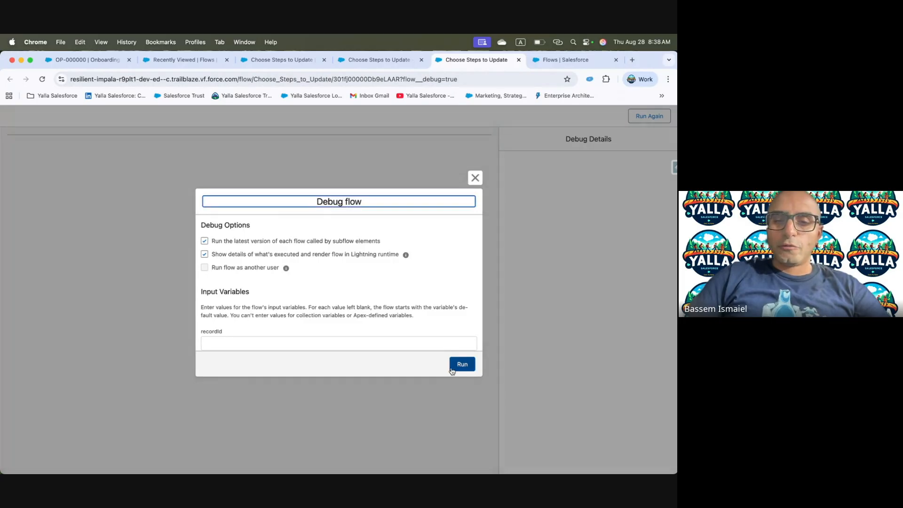
click(457, 364)
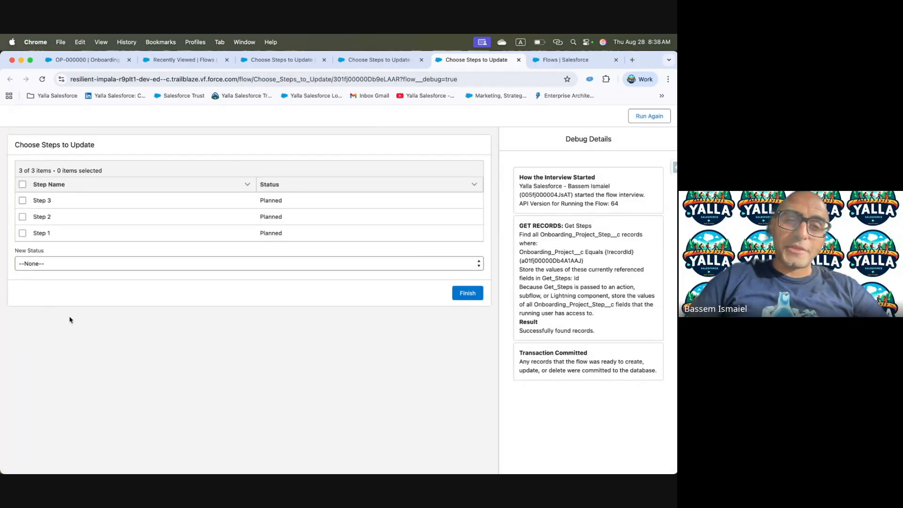
click(193, 265)
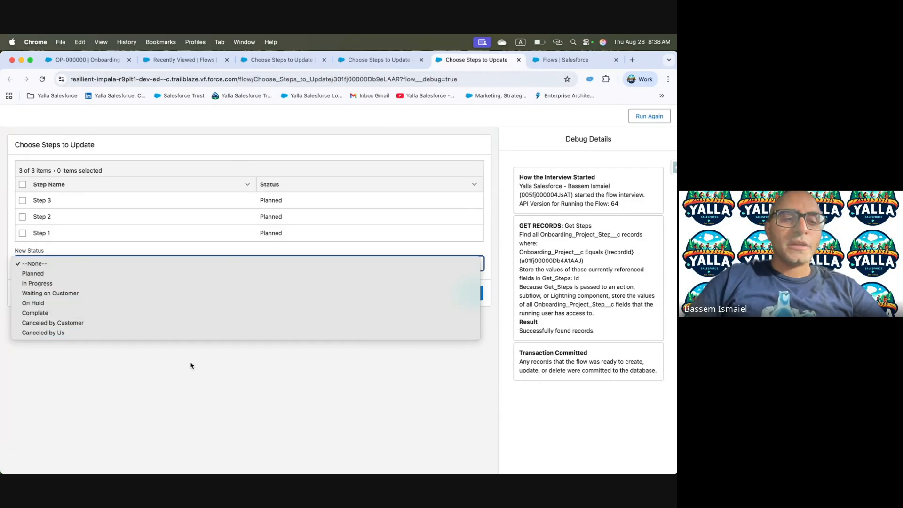
click(196, 380)
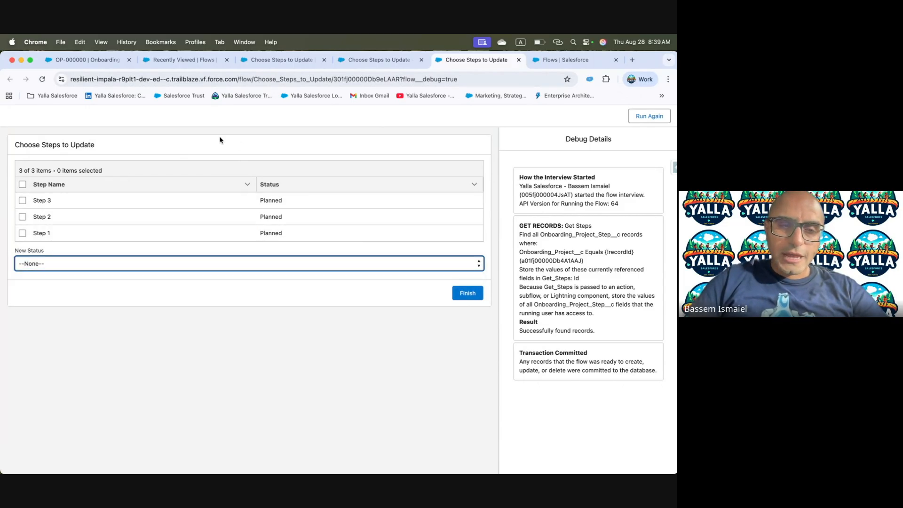
click(185, 264)
click(171, 295)
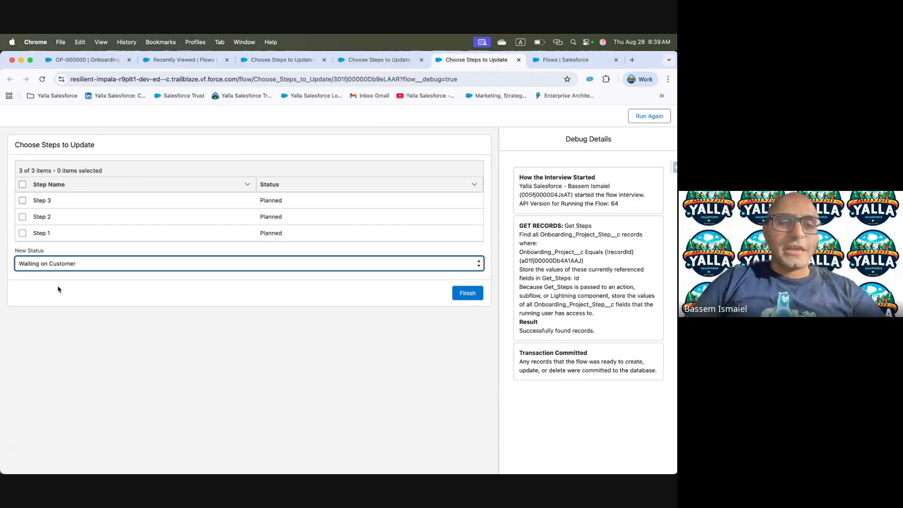
Read the Trailhead unit from The Transform Element to the instructions for mapping fields from source to target
key(super+grave)
scroll(180, 337, down, 2)
scroll(180, 337, down, 6)
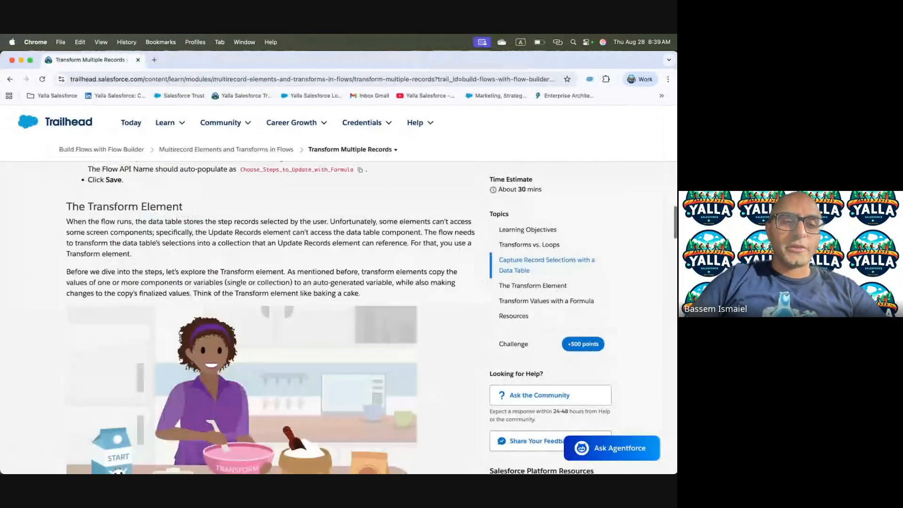
scroll(180, 337, down, 10)
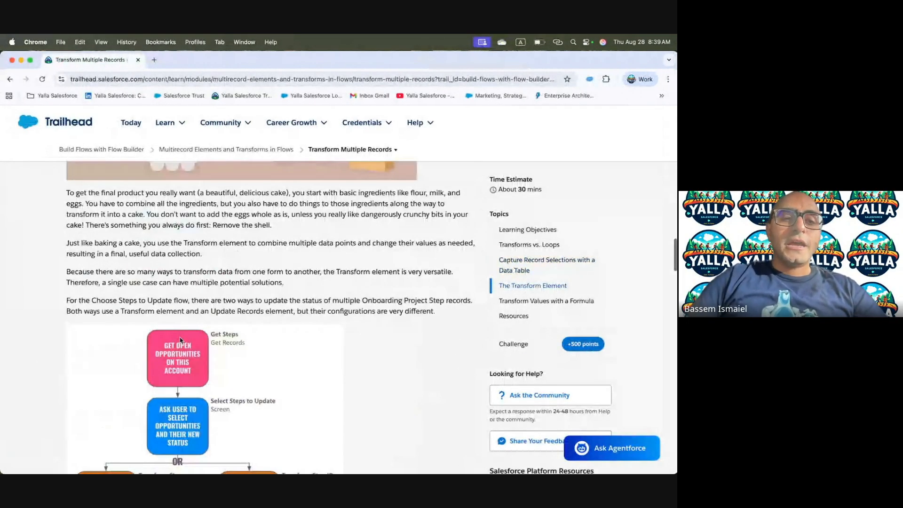
scroll(179, 339, down, 9)
scroll(153, 426, down, 2)
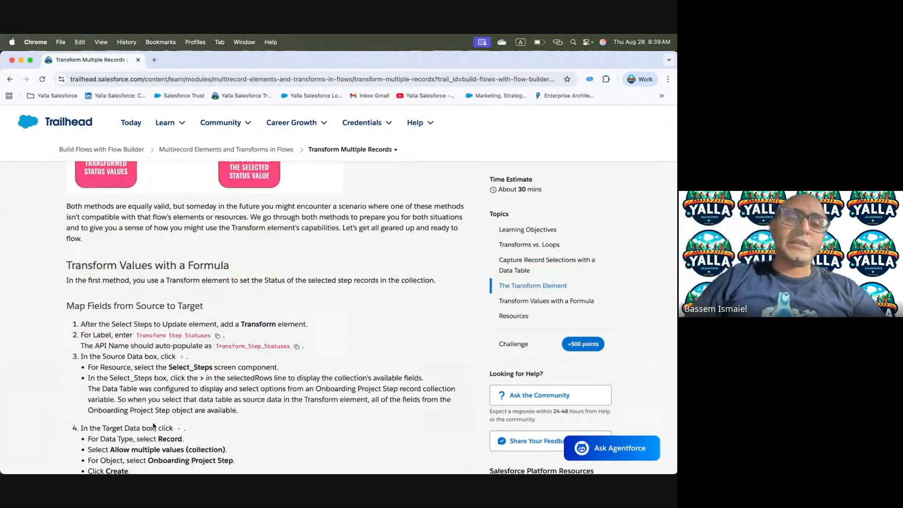
scroll(153, 426, down, 2)
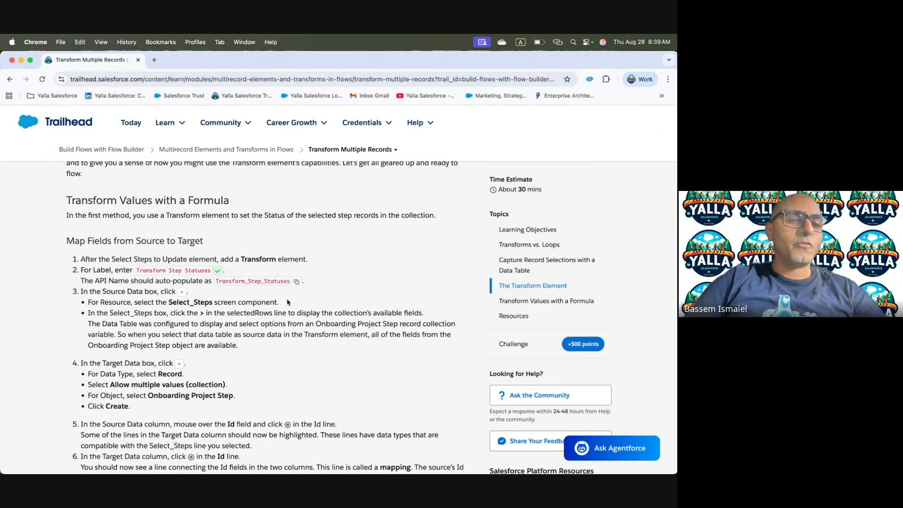
Back in the flow, add a Transform element after Select Steps to Update, with Transform Step Statuses as its label and description
key(super+grave)
click(382, 59)
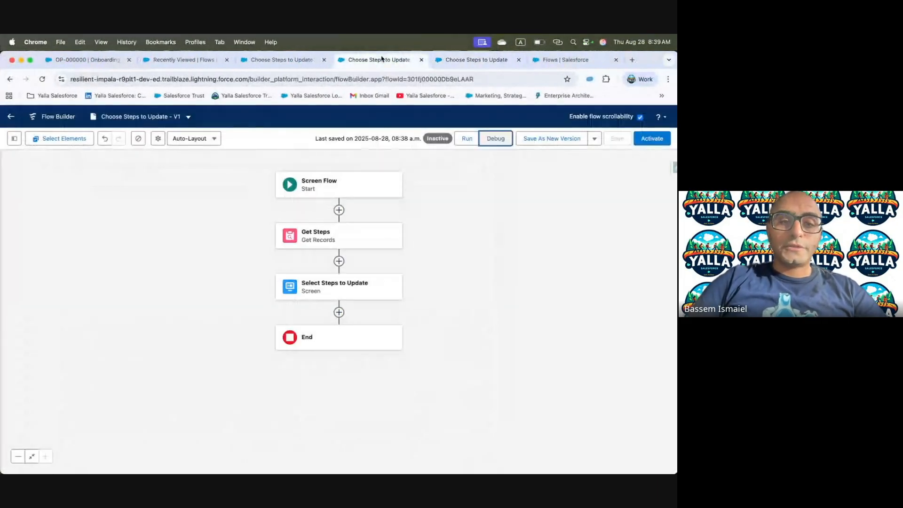
click(339, 313)
text(trans)
click(330, 365)
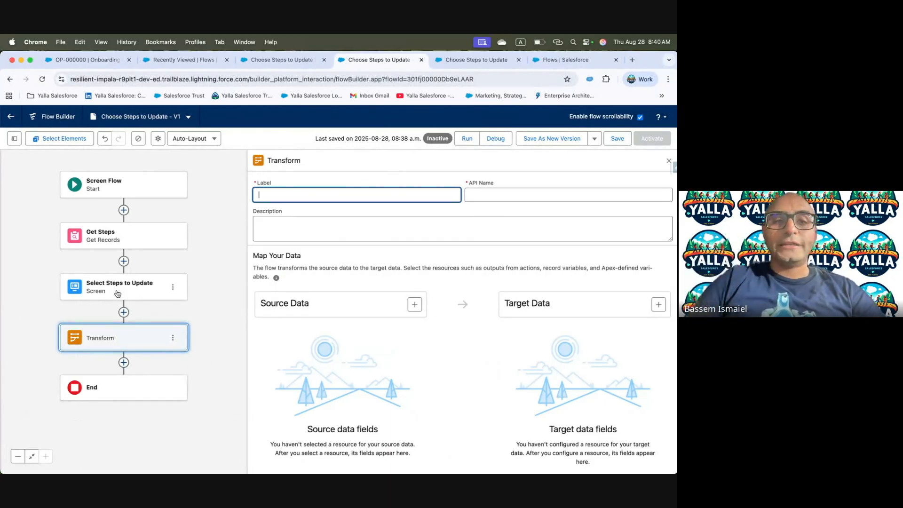
text(Transform Step Statuses)
click(403, 234)
text(Transform Step Statuses)
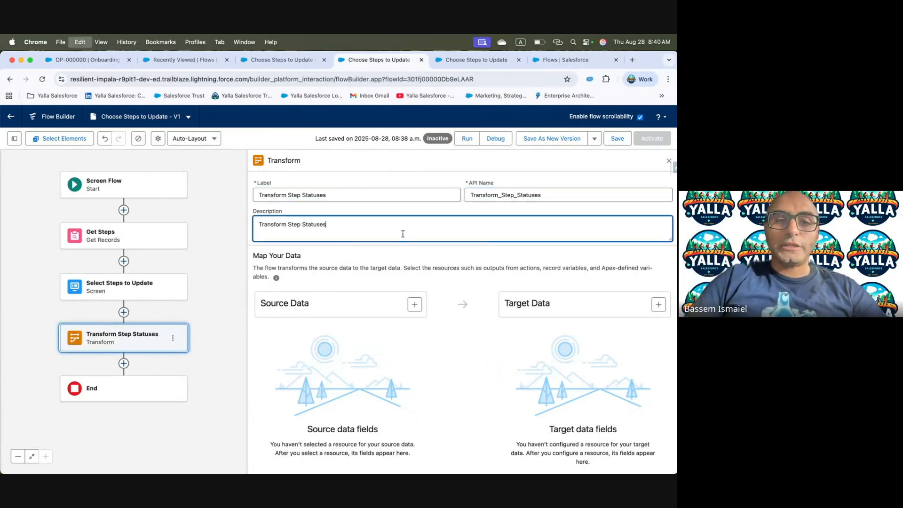
Add the Select_Steps screen component as the Transform element's source data and expand its selectedRows collection
key(ctrl+Left)
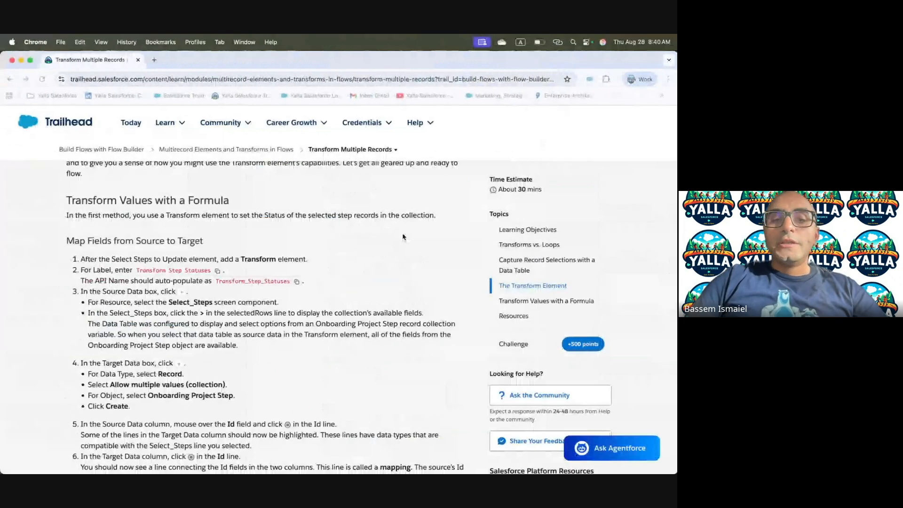
key(ctrl+Right)
click(413, 305)
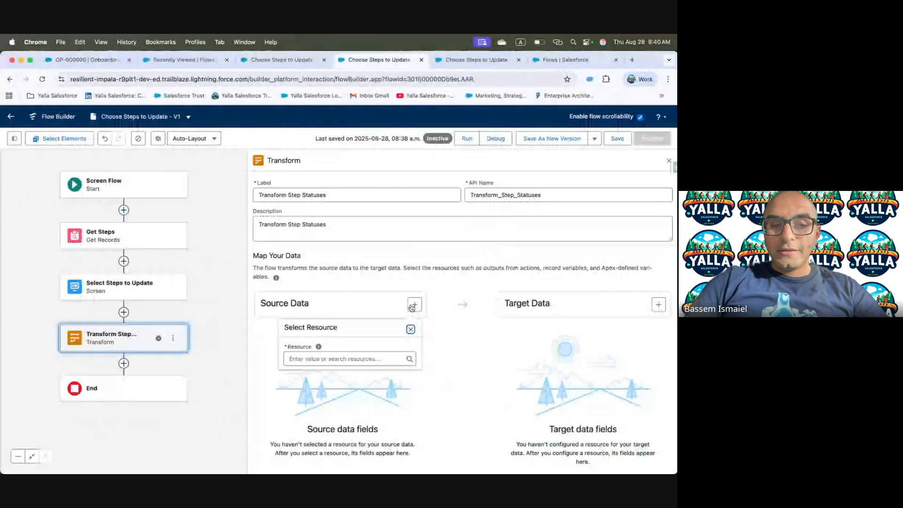
click(362, 358)
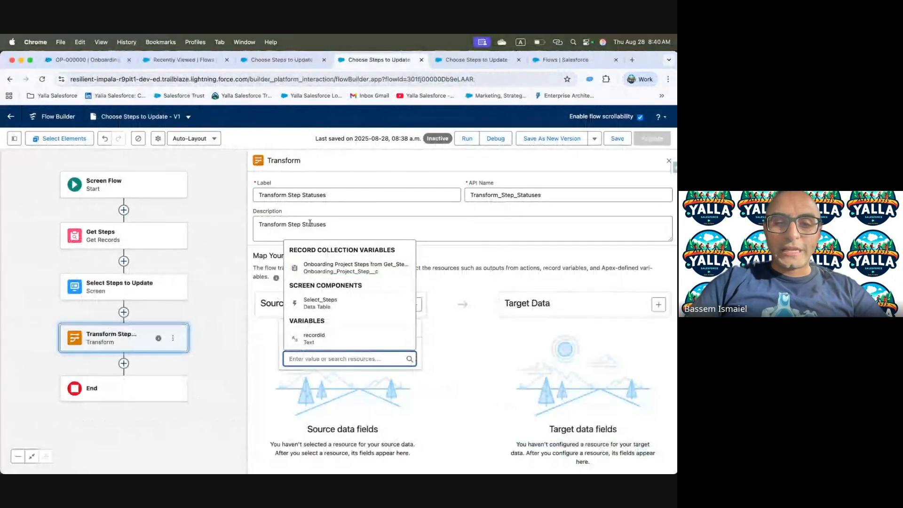
click(328, 303)
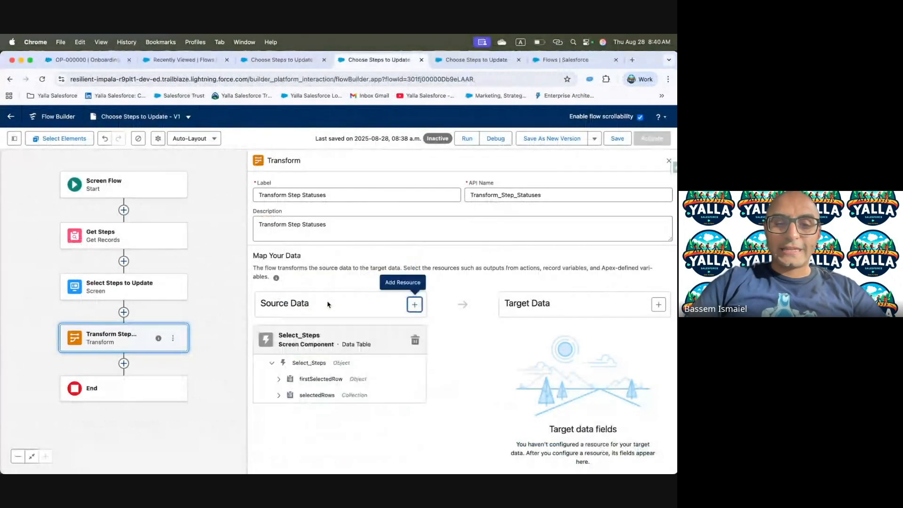
click(279, 395)
scroll(339, 402, down, 3)
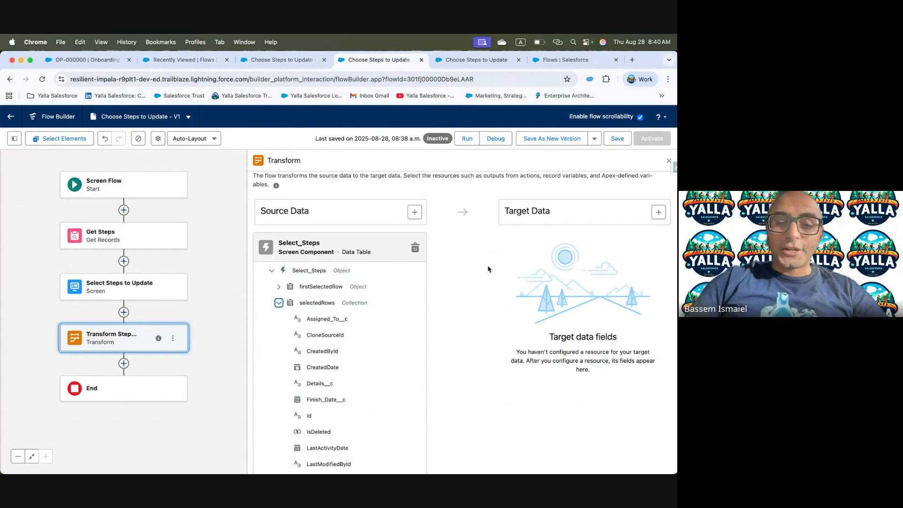
scroll(350, 404, down, 3)
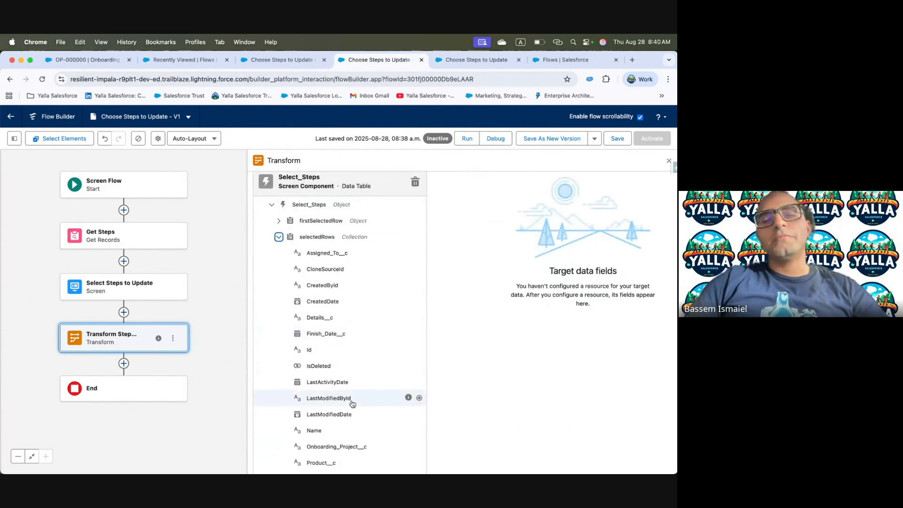
Configure a target data resource with the Record data type and allow multiple values as a collection
scroll(352, 403, up, 5)
click(659, 250)
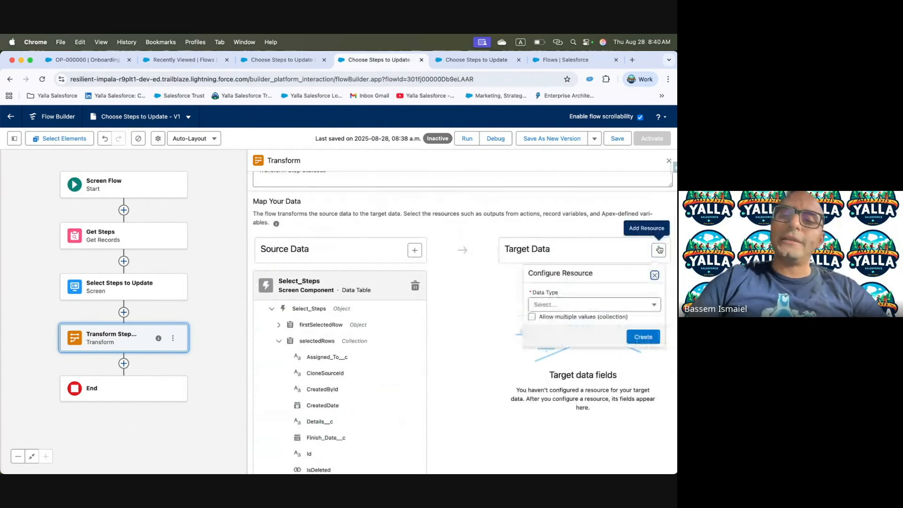
click(611, 304)
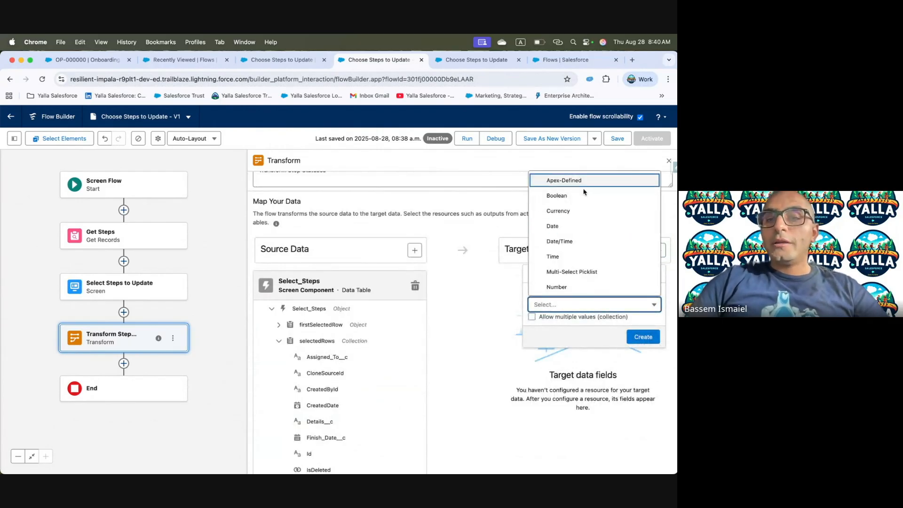
scroll(571, 256, down, 3)
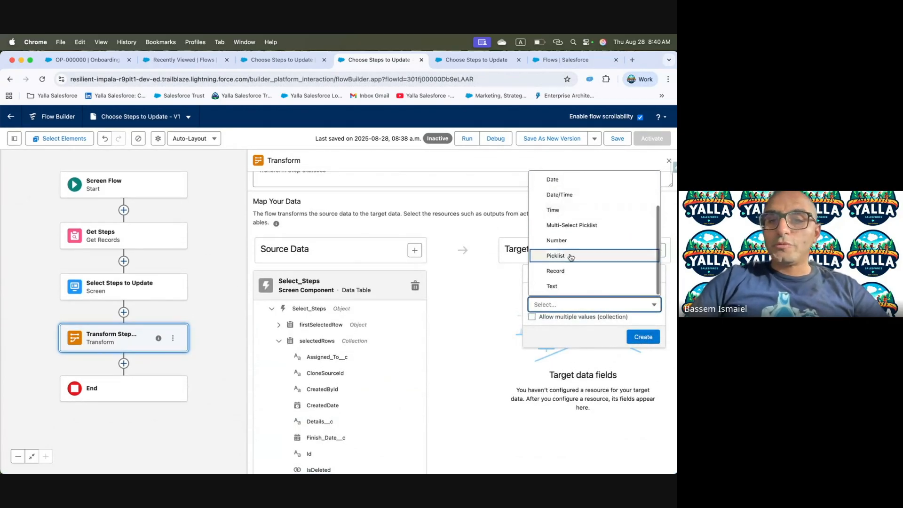
click(562, 270)
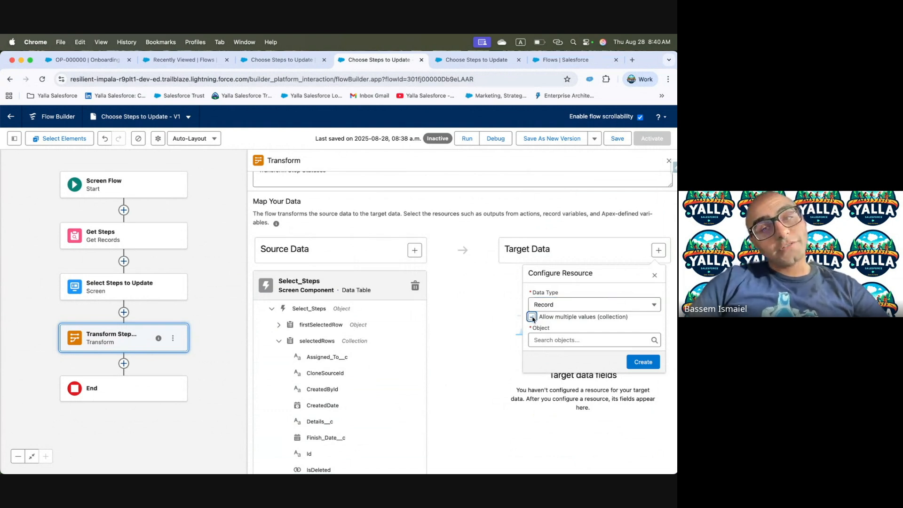
Set the target resource's object to Onboarding Project Step and create the resource
click(545, 339)
text(Ste)
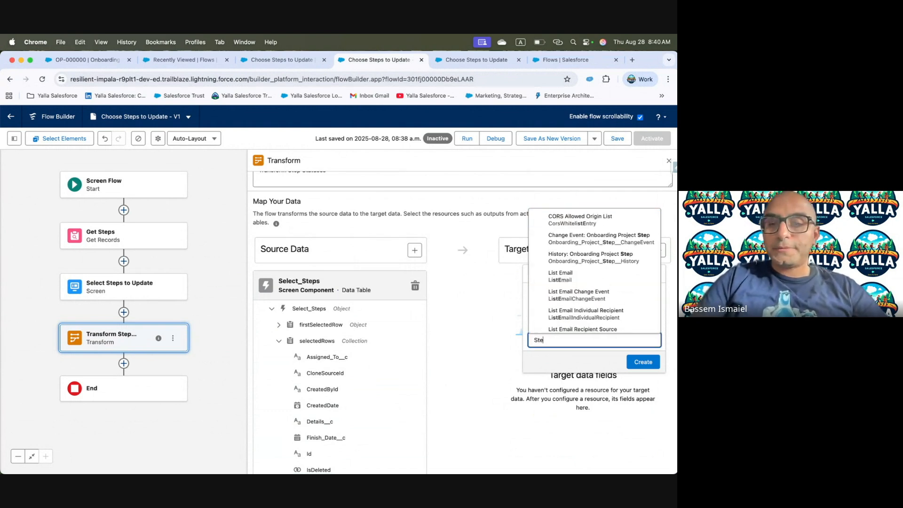
text(p)
scroll(583, 304, down, 3)
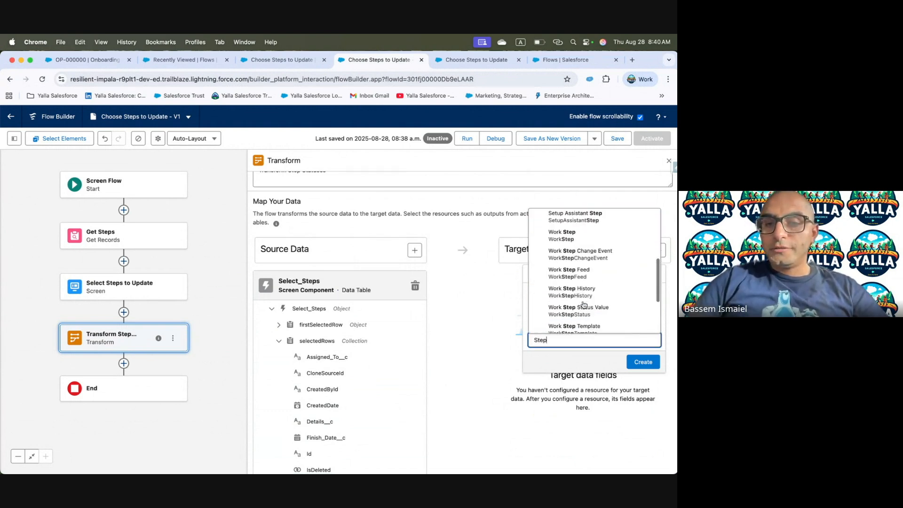
key(BackSpace)
key(BackSpace)
key(BackSpace)
key(BackSpace)
text(P)
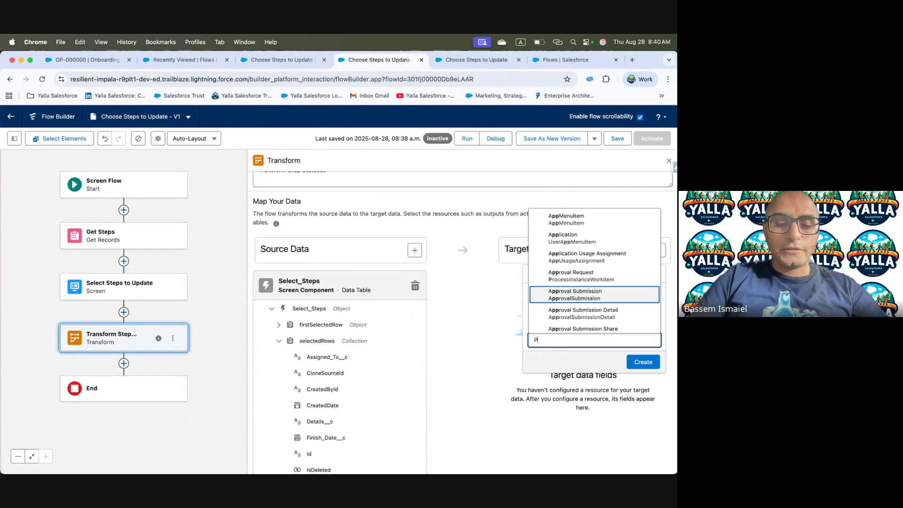
text(roject S)
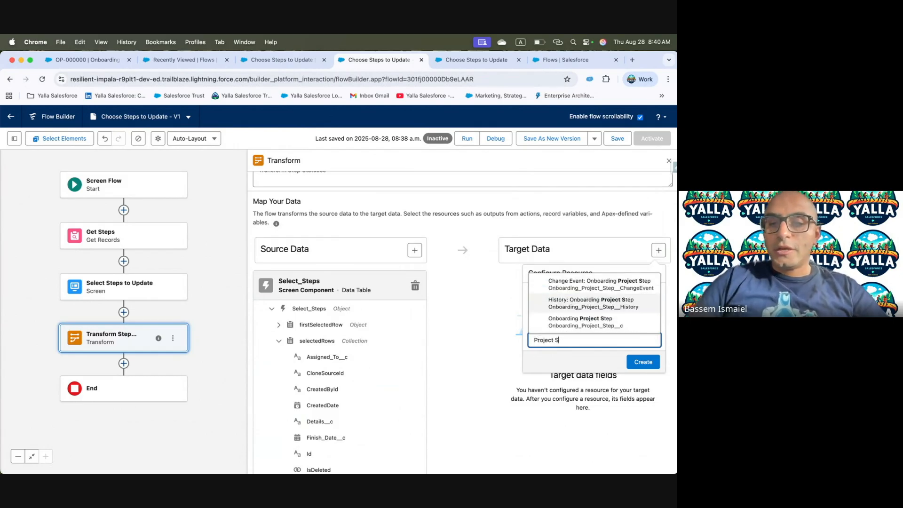
click(610, 325)
click(643, 363)
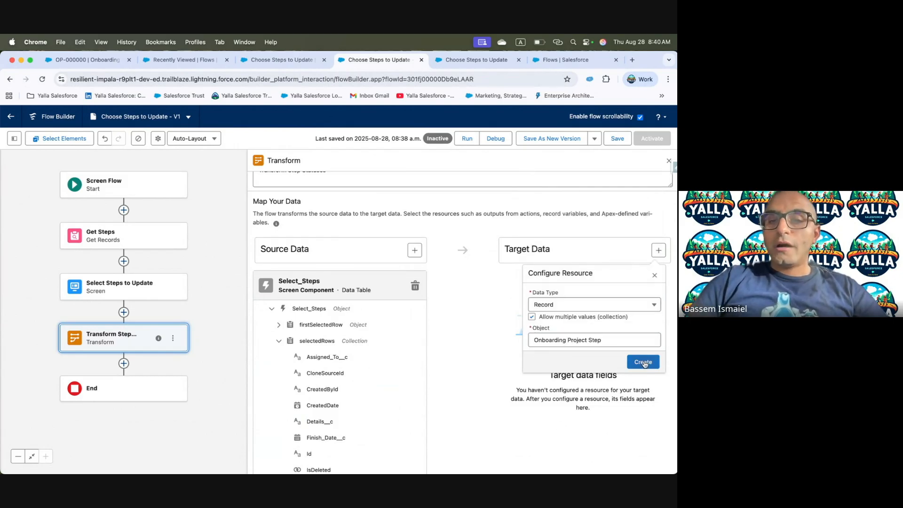
Map the source Id field of selectedRows to the target Id field of Onboarding_Project_Step__c
click(419, 453)
click(506, 422)
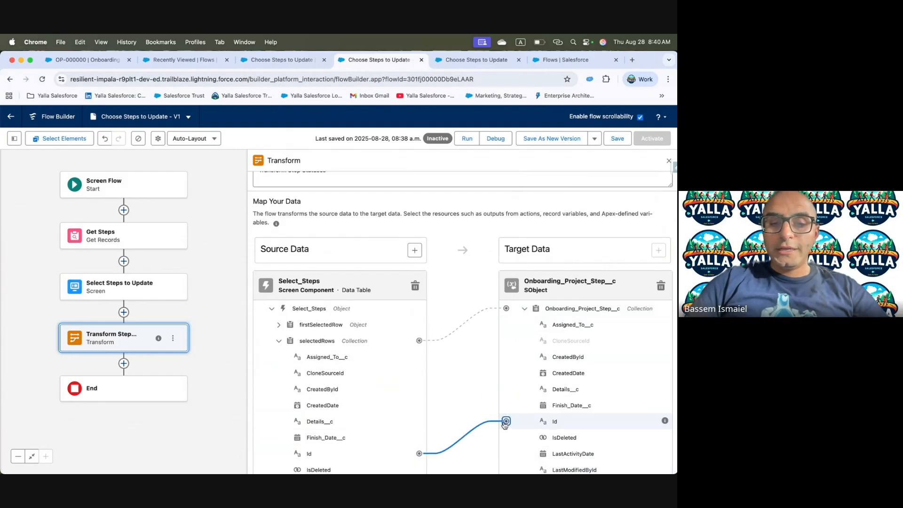
scroll(463, 411, down, 4)
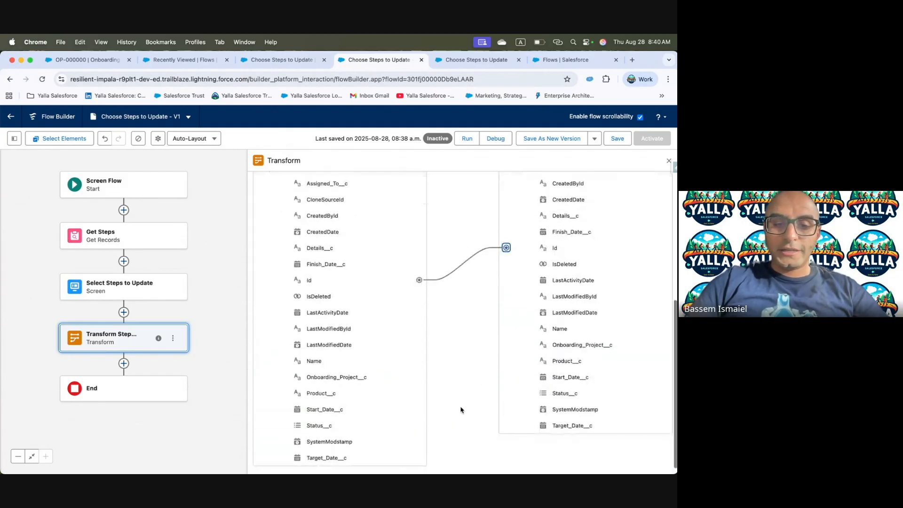
scroll(545, 273, up, 1)
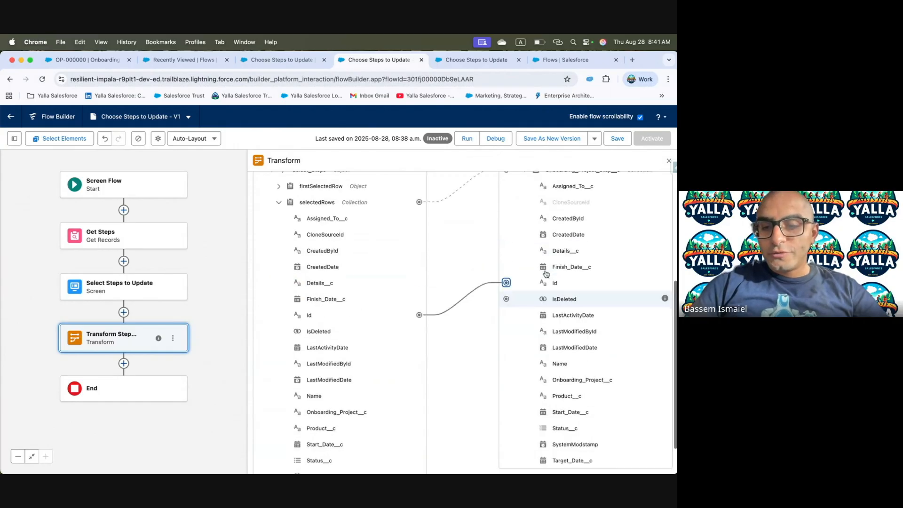
scroll(546, 273, down, 1)
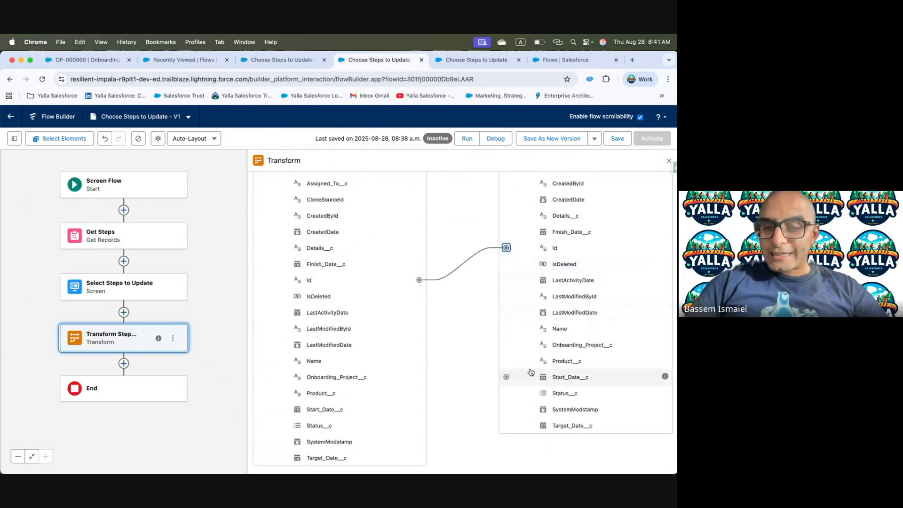
click(524, 395)
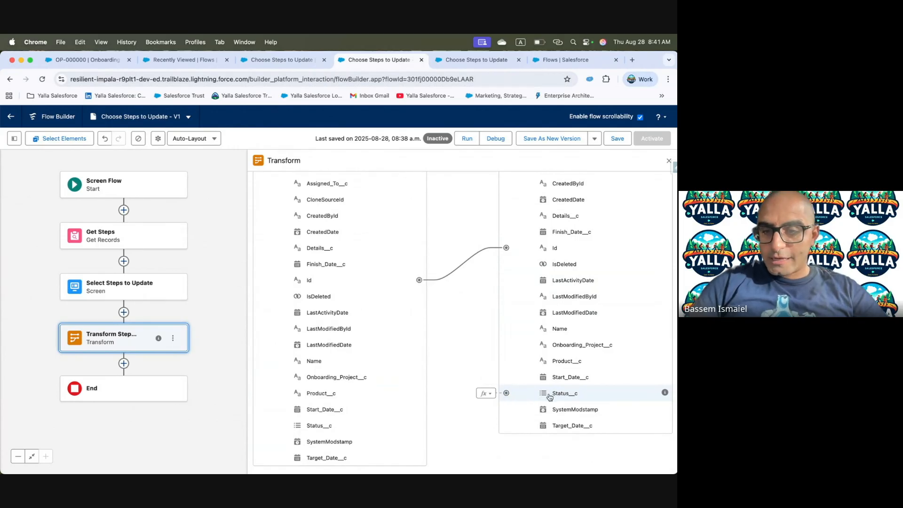
click(485, 395)
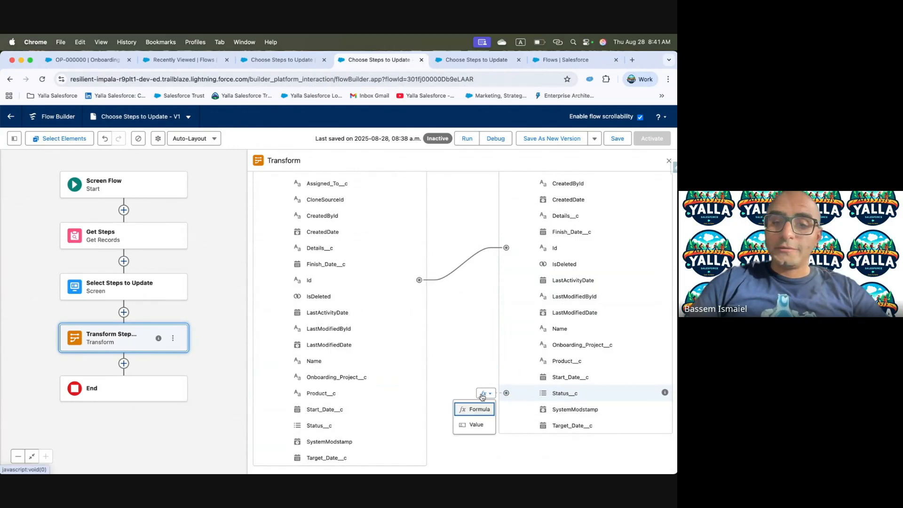
click(476, 425)
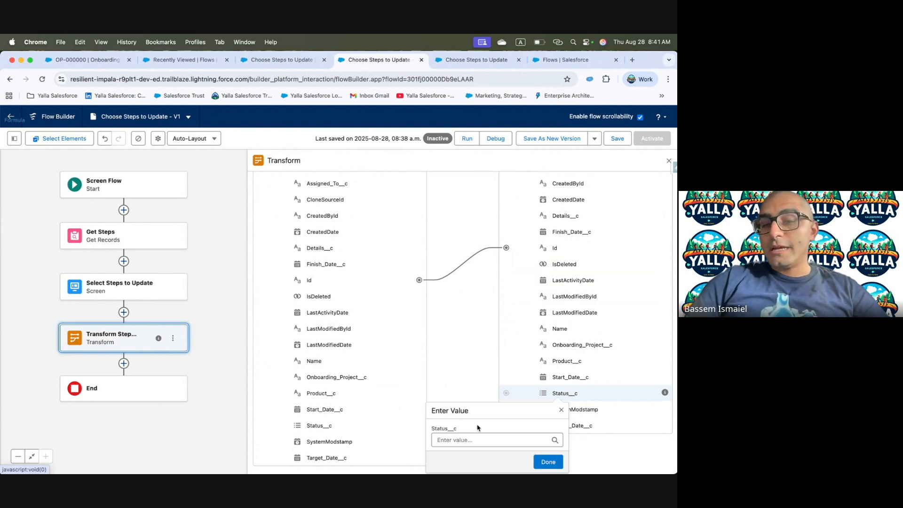
click(539, 439)
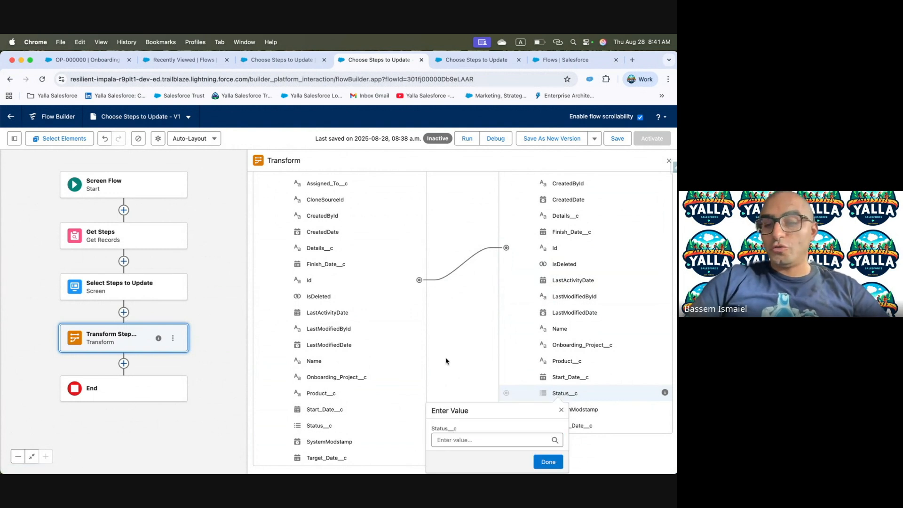
click(565, 413)
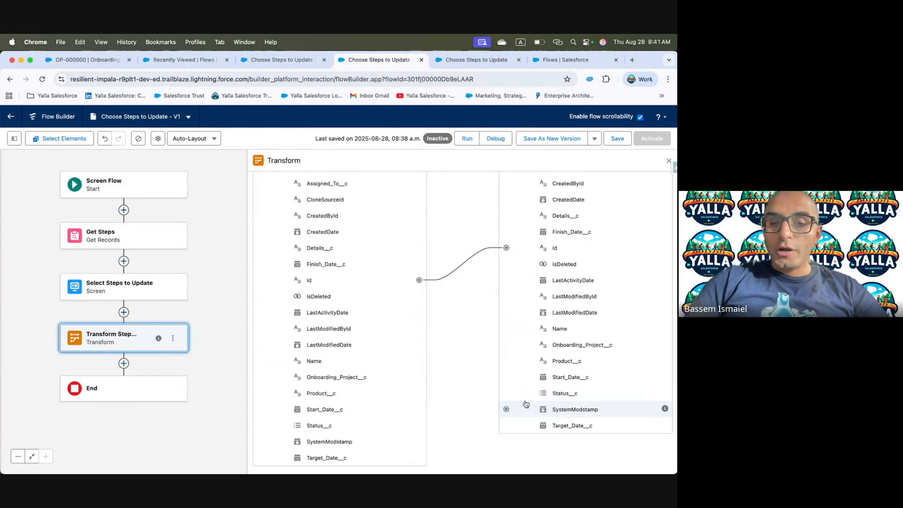
Add the formula {!New_Status} as the transformation for the target Status__c field, check its syntax and return to the mapping
click(481, 395)
click(476, 409)
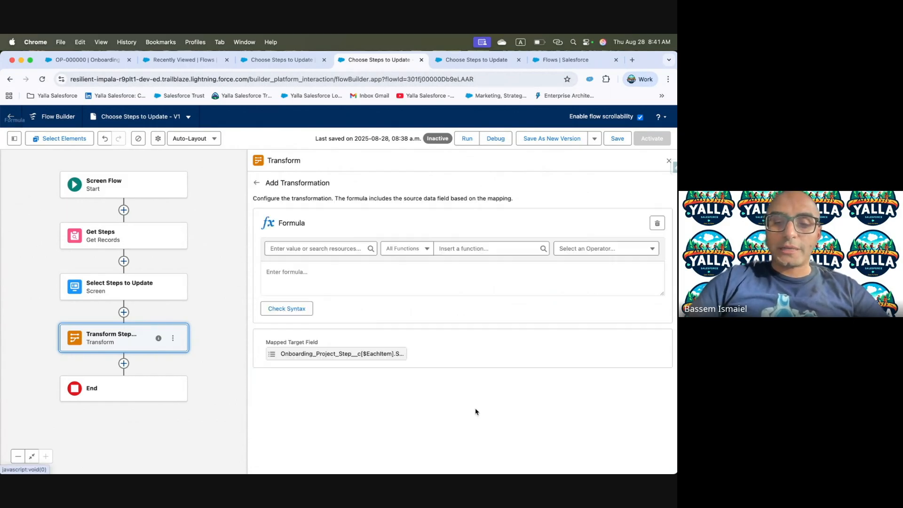
click(323, 249)
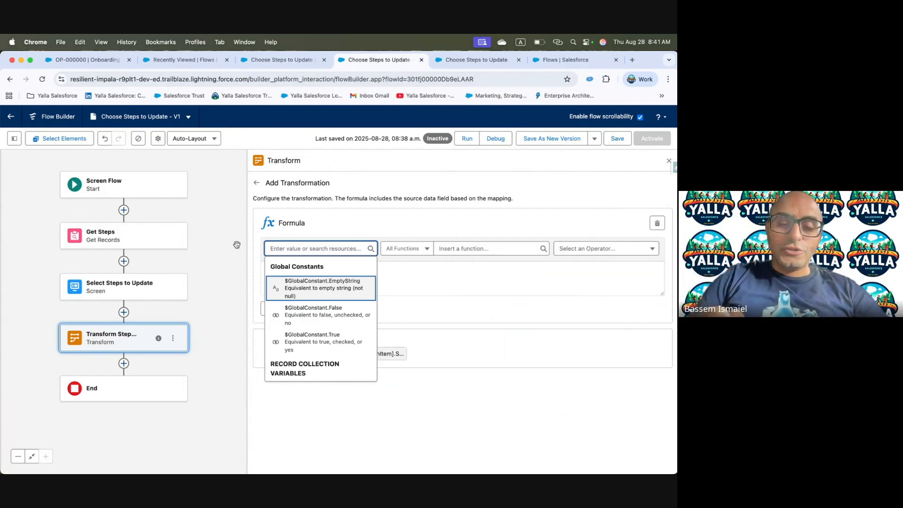
text(New)
key(Down)
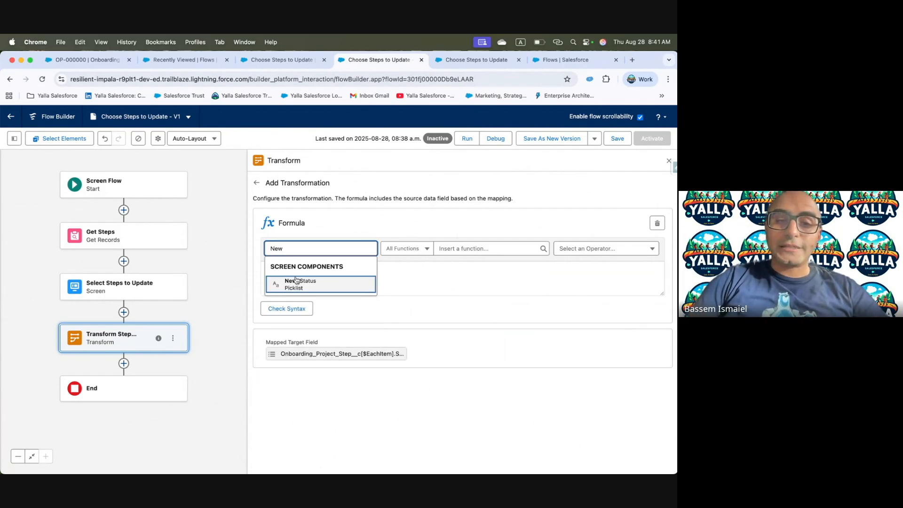
key(Return)
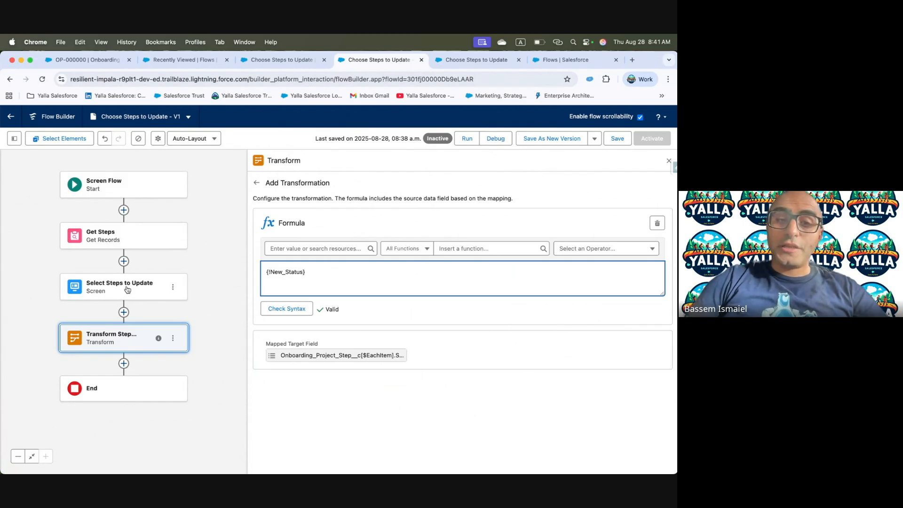
click(287, 309)
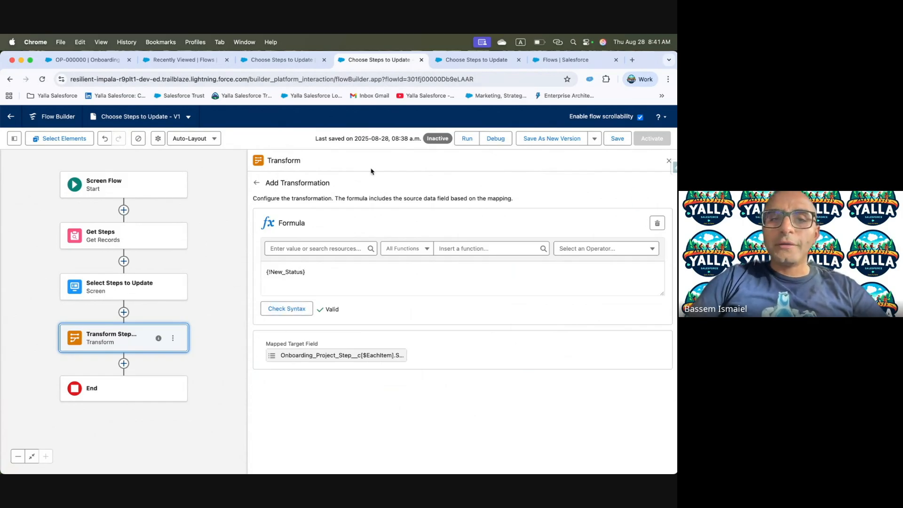
click(257, 183)
scroll(596, 390, down, 3)
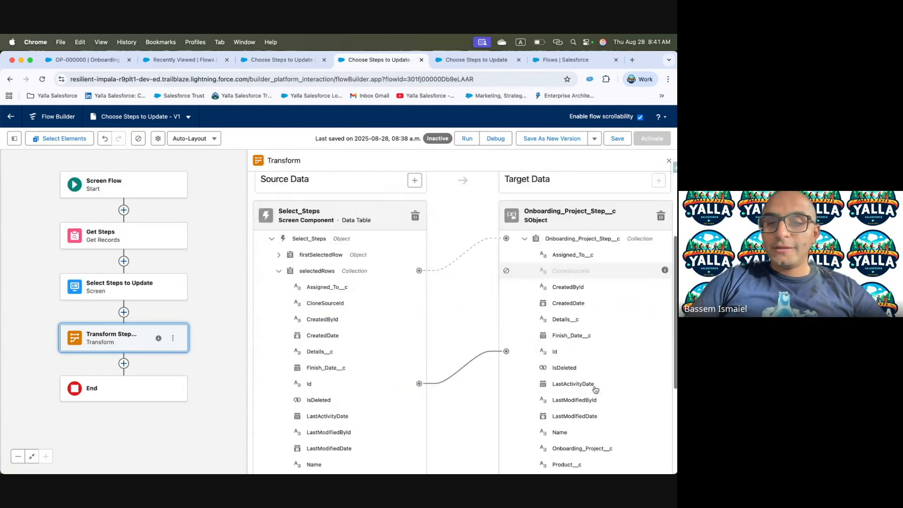
scroll(596, 390, down, 1)
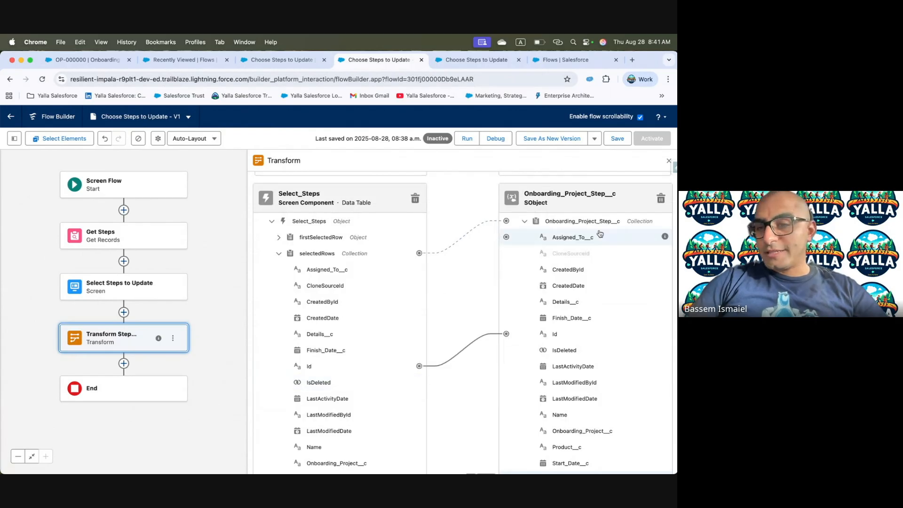
scroll(500, 352, down, 3)
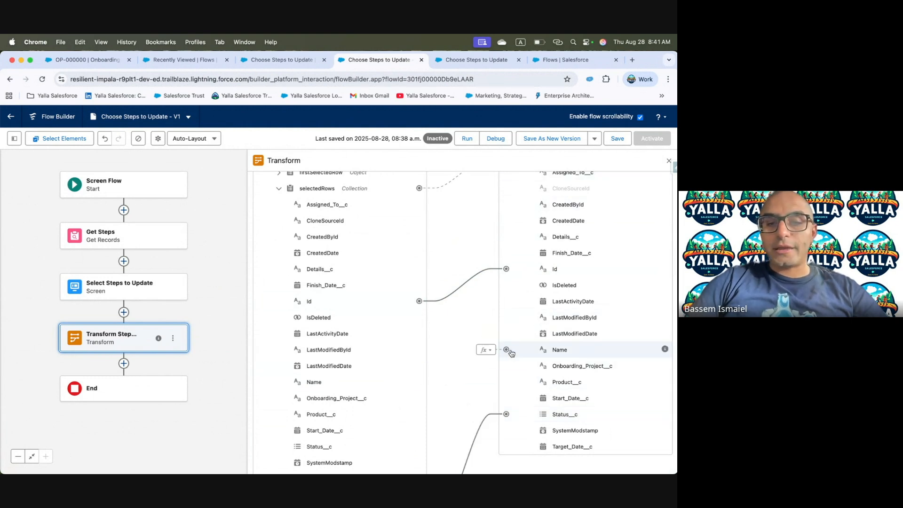
drag(419, 349, 505, 350)
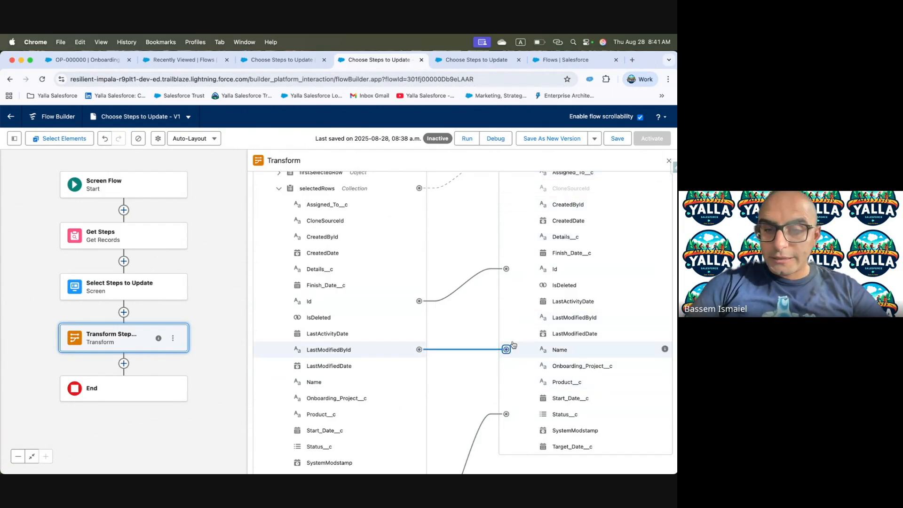
mouse_move(522, 352)
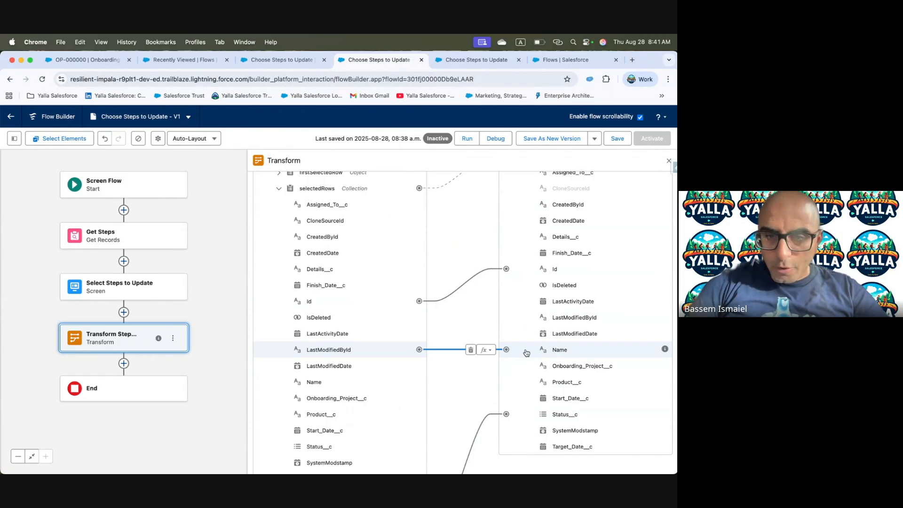
click(470, 351)
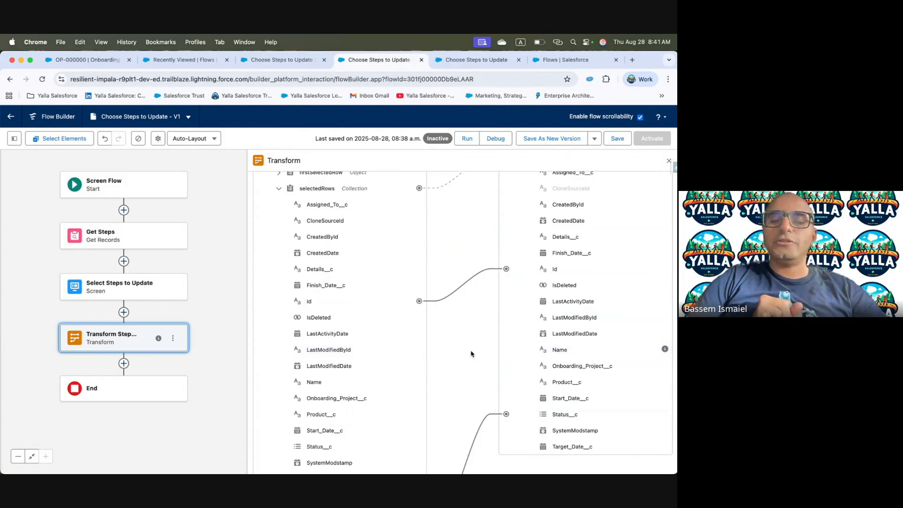
Save the flow and review the Transform element's mappings to Id and Status__c
click(619, 139)
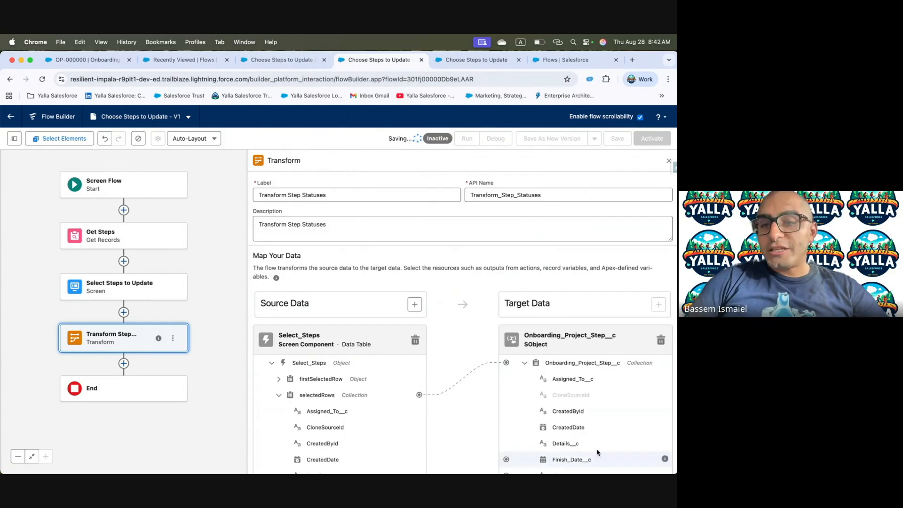
scroll(519, 403, down, 3)
scroll(521, 404, down, 3)
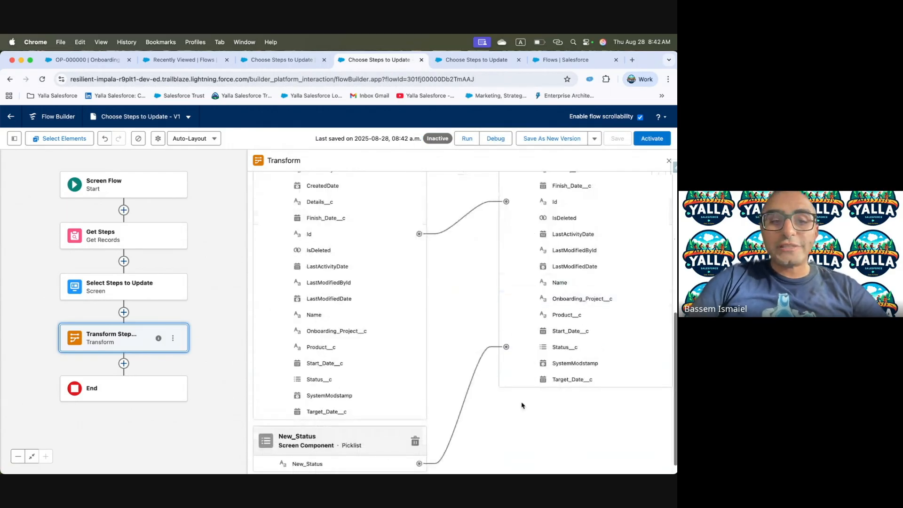
mouse_move(555, 454)
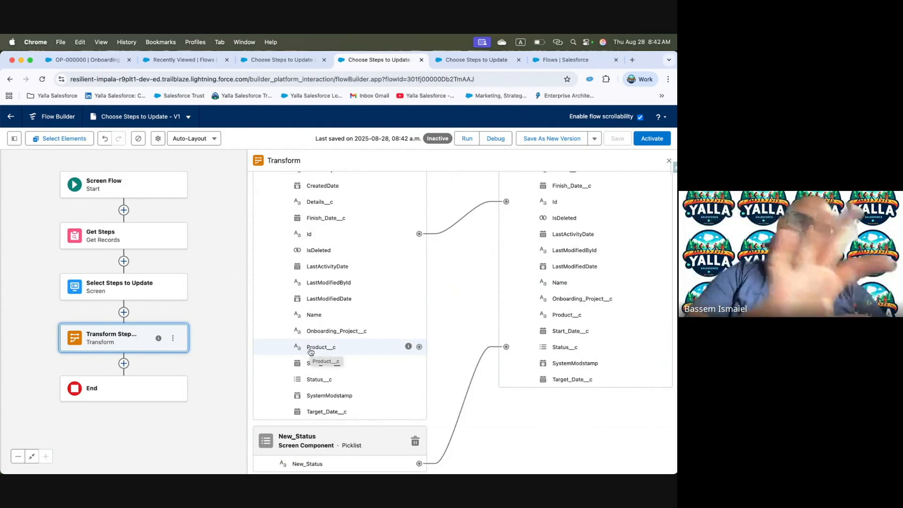
Add an Update Records element after the Transform Step Statuses element
click(124, 364)
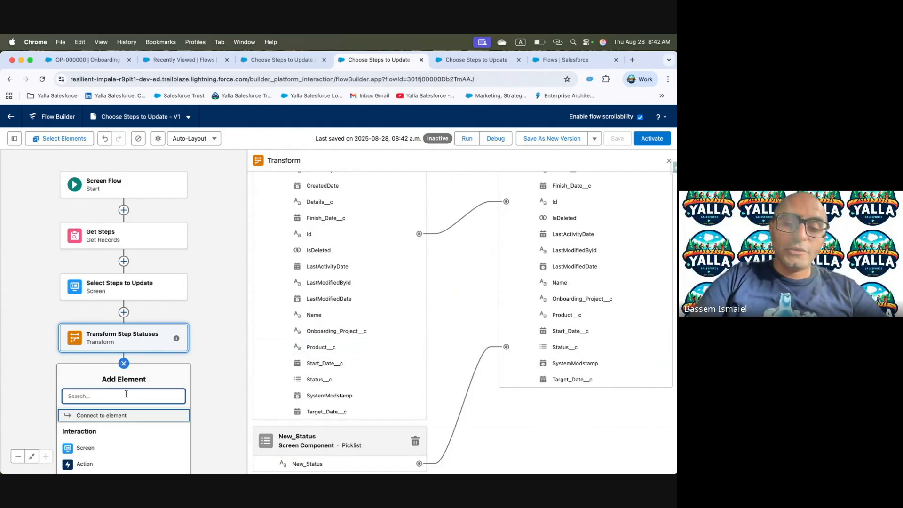
text(update)
click(106, 417)
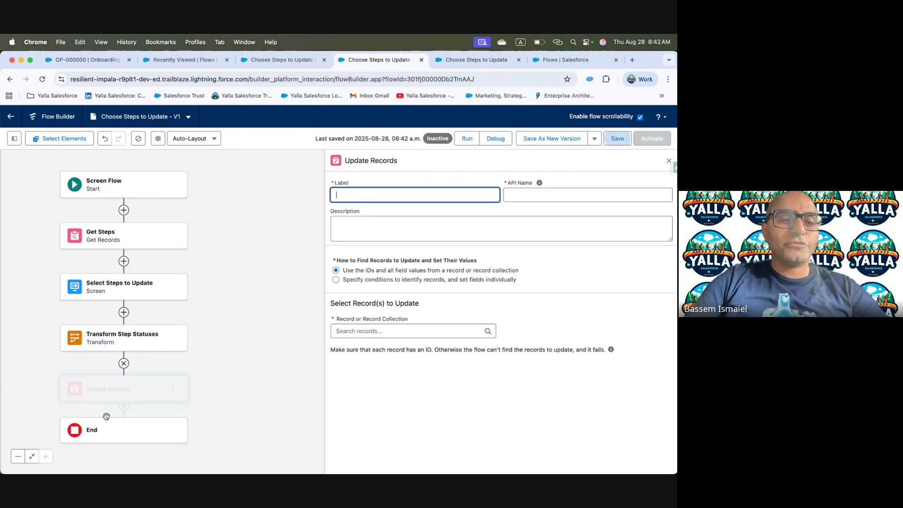
text(a)
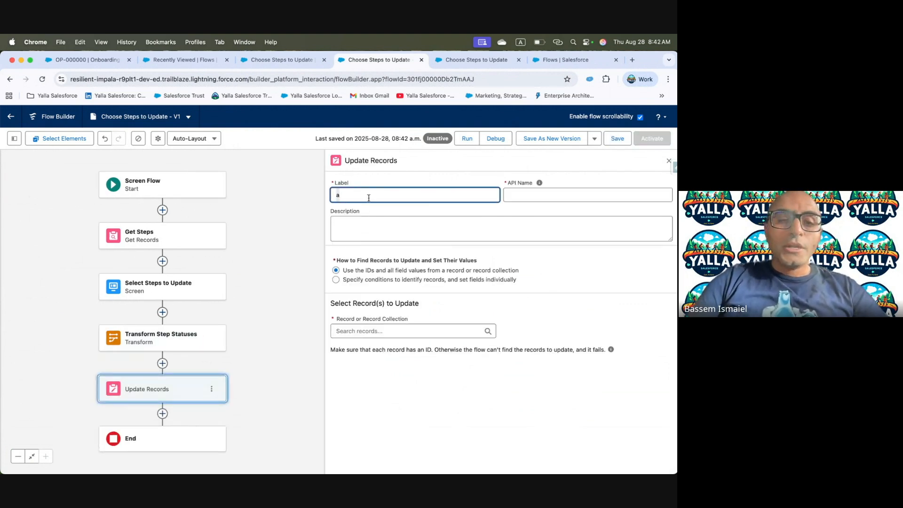
Switch to the Trailhead unit and review its instructions from the Id mapping and formula through updating the Onboarding Project Step records
key(ctrl+Left)
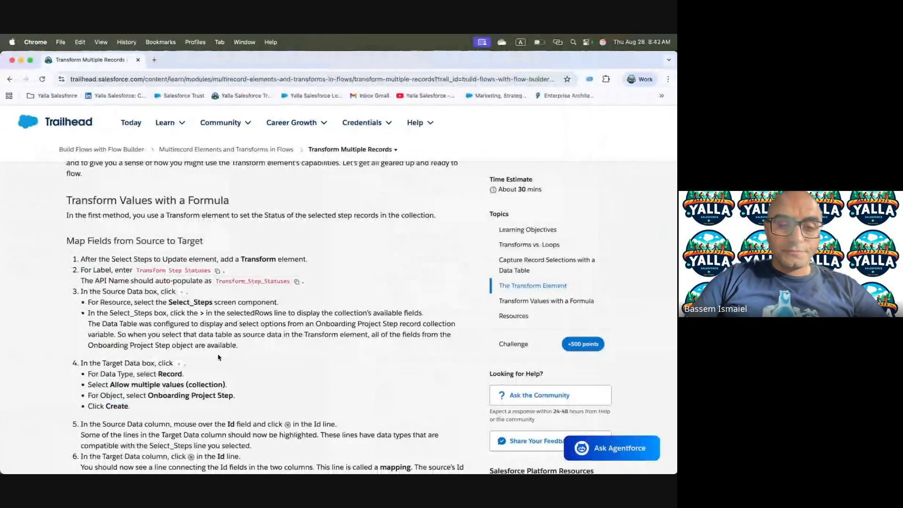
scroll(217, 357, down, 10)
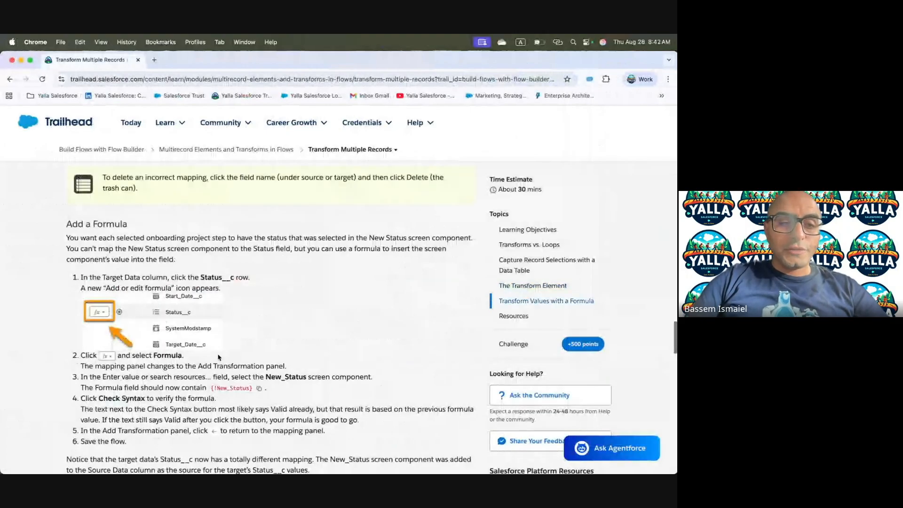
scroll(218, 357, down, 3)
scroll(217, 357, up, 3)
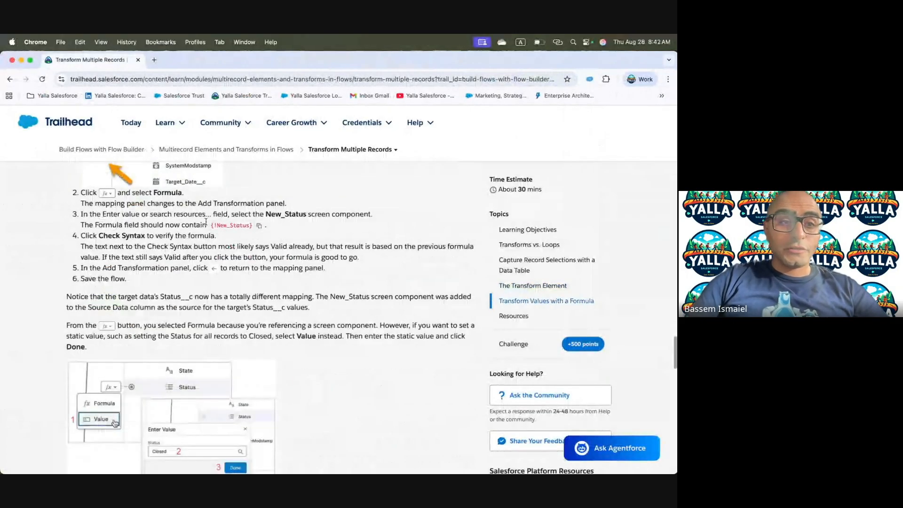
scroll(198, 351, down, 3)
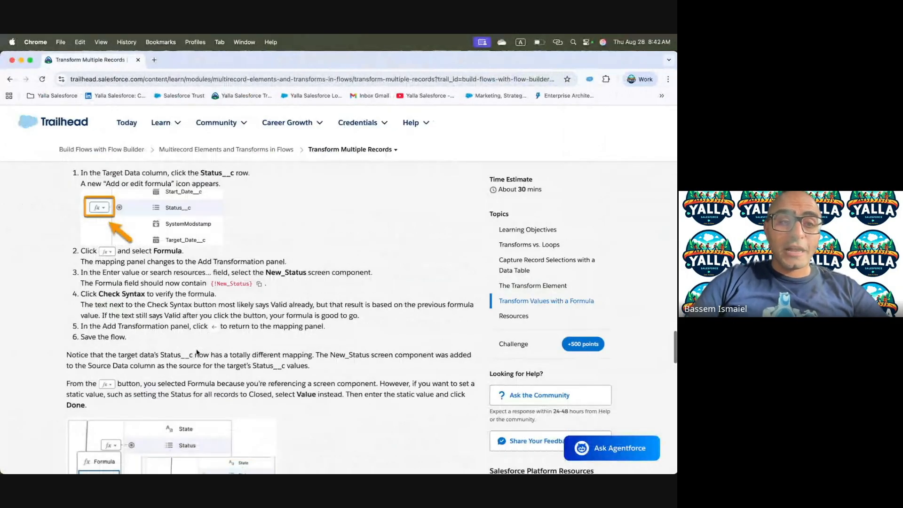
scroll(198, 352, up, 5)
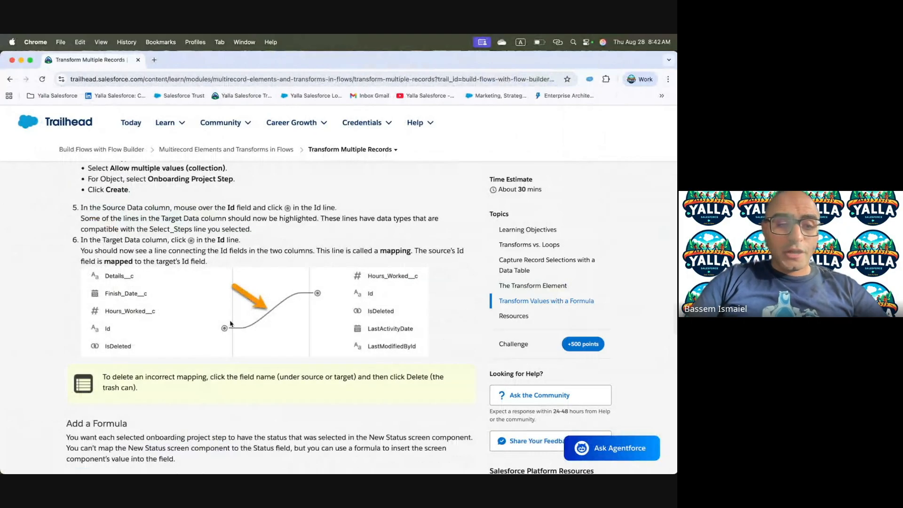
scroll(230, 324, down, 3)
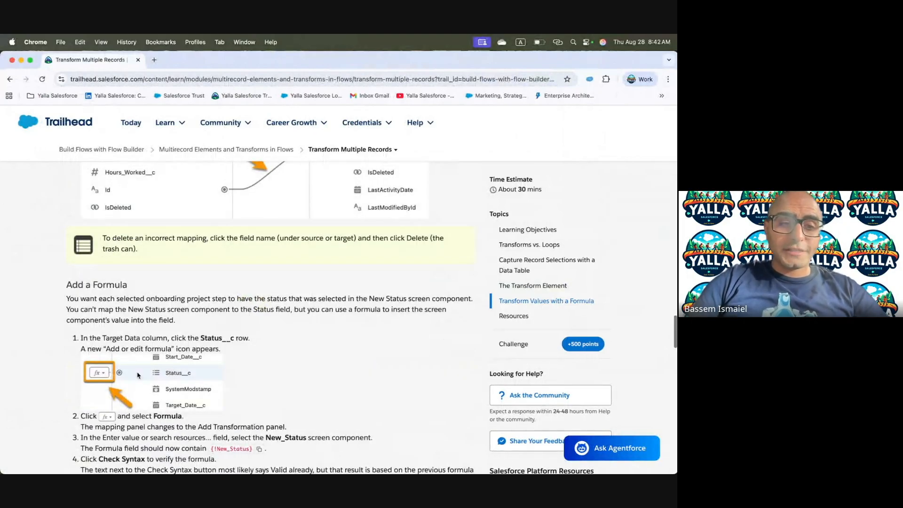
scroll(138, 374, down, 4)
scroll(296, 365, down, 3)
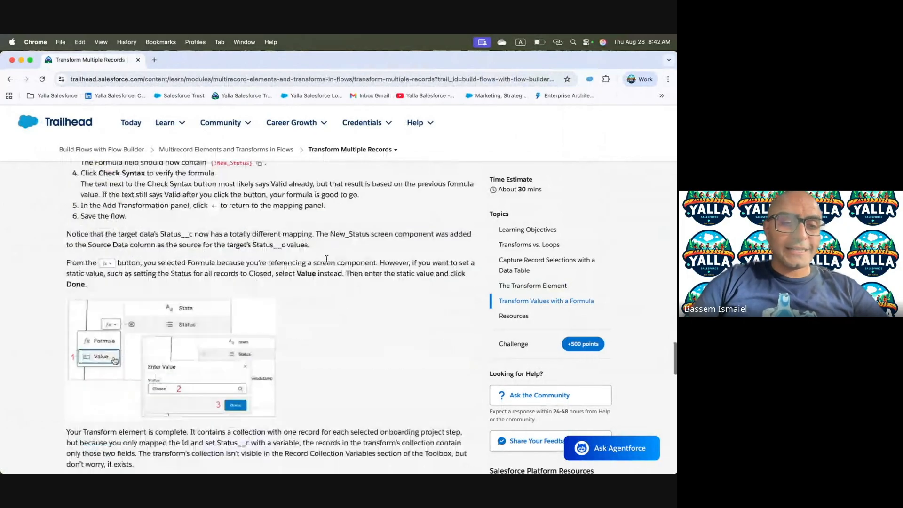
scroll(238, 245, down, 3)
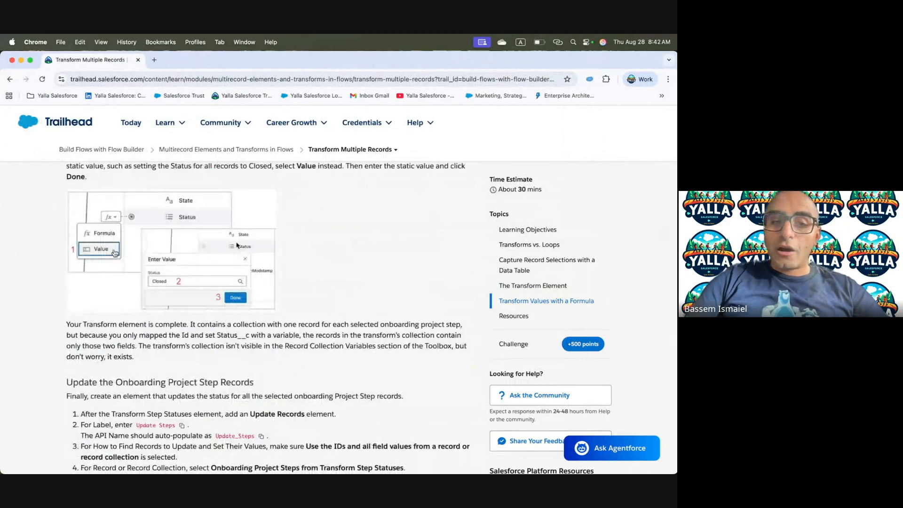
scroll(224, 313, down, 3)
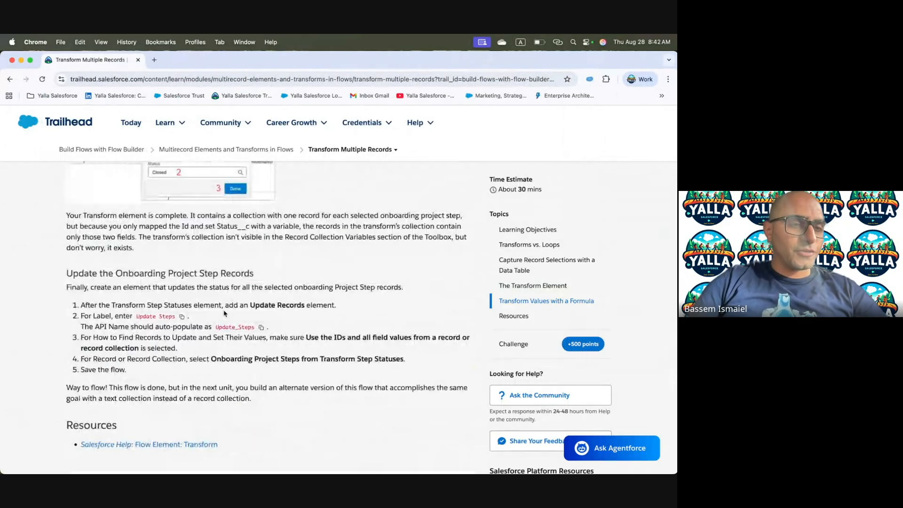
Label the Update Records element Update Steps, copied from the Trailhead unit, with the API name Update_Steps
click(183, 317)
key(ctrl+Right)
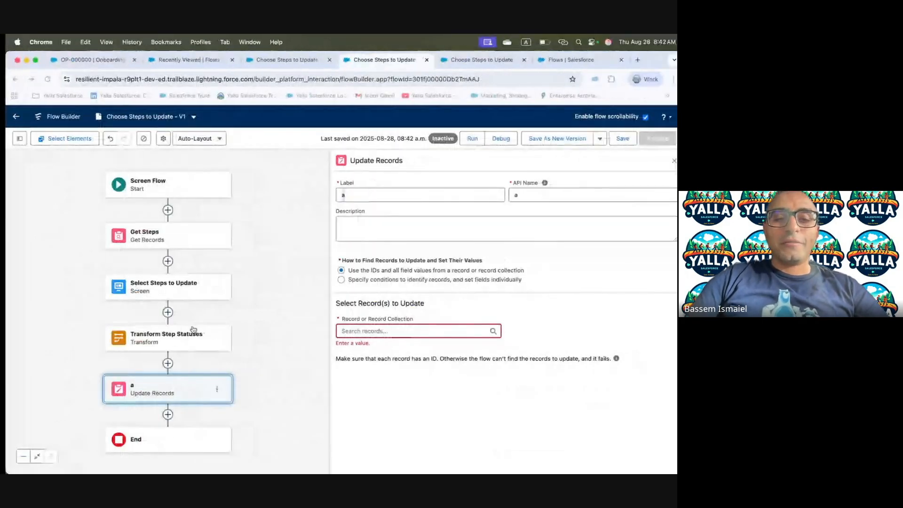
click(374, 191)
key(super+a)
key(super+v)
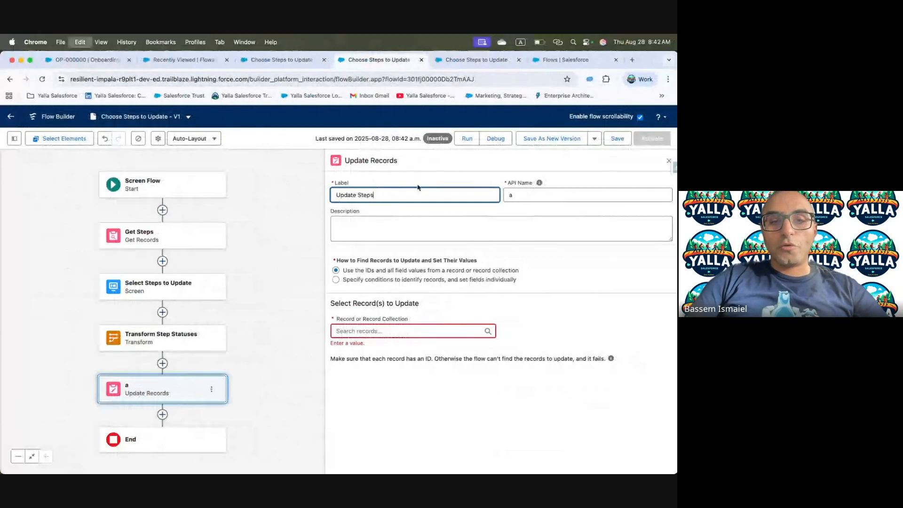
click(614, 196)
key(BackSpace)
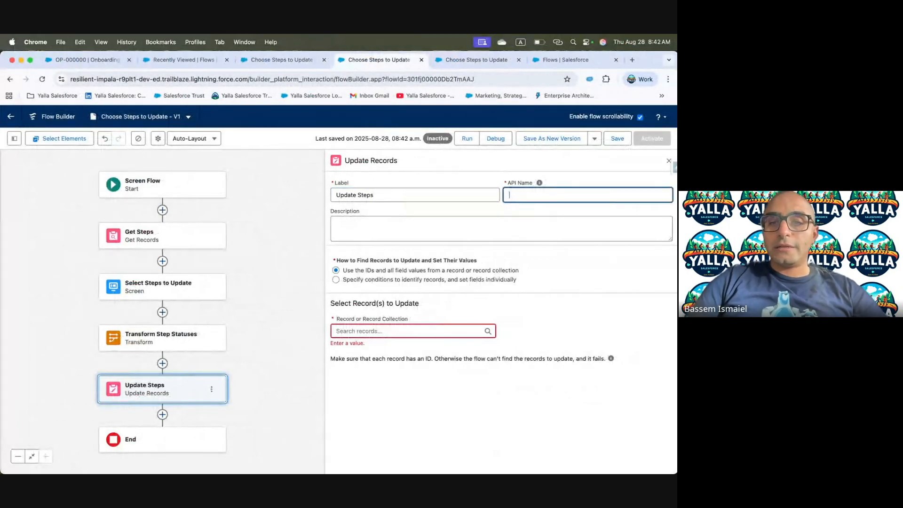
click(465, 197)
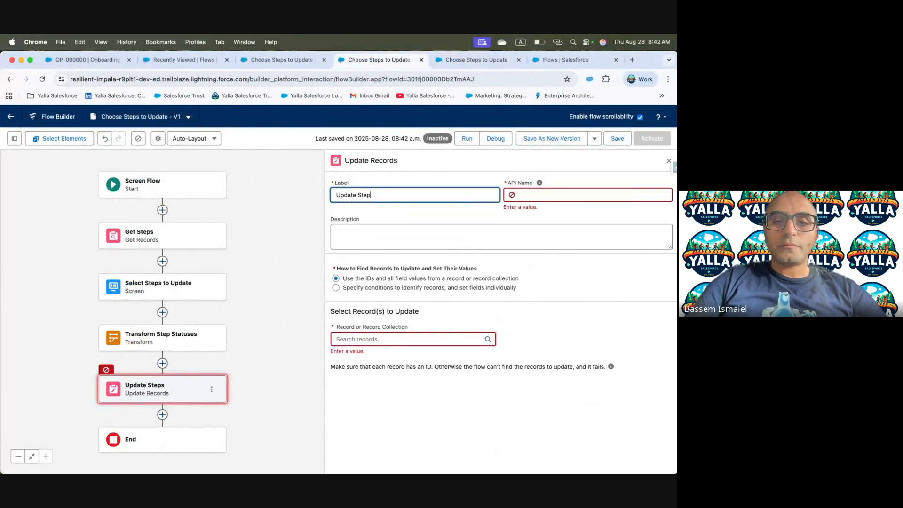
click(543, 198)
click(475, 244)
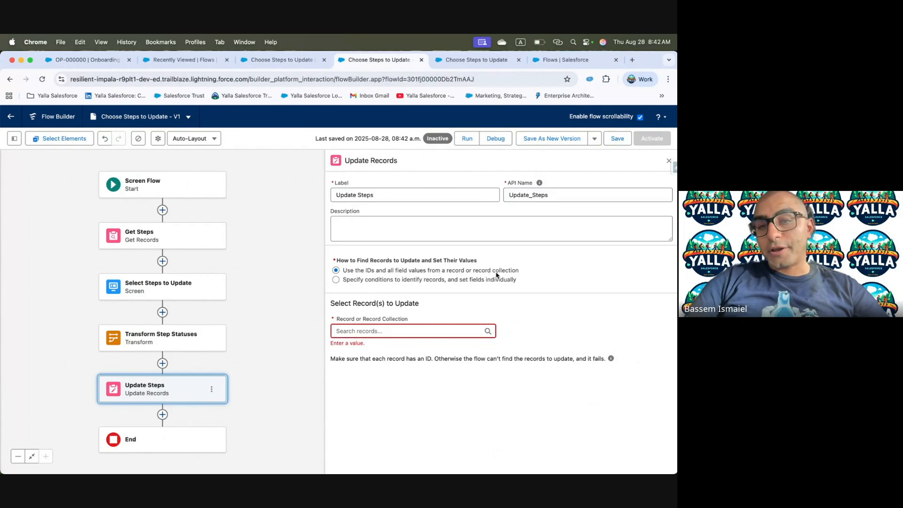
Set the record collection to Onboarding Project Steps from Transform Step Statuses and save the flow
click(407, 329)
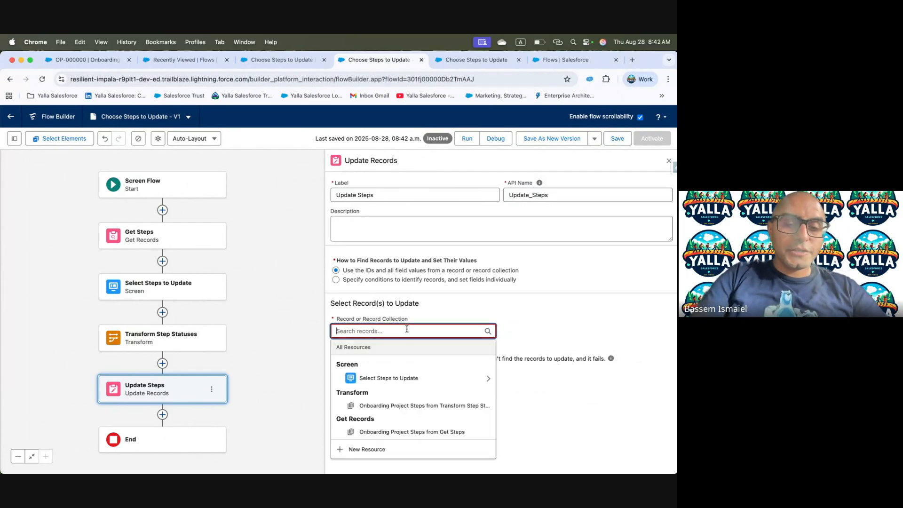
text(tra)
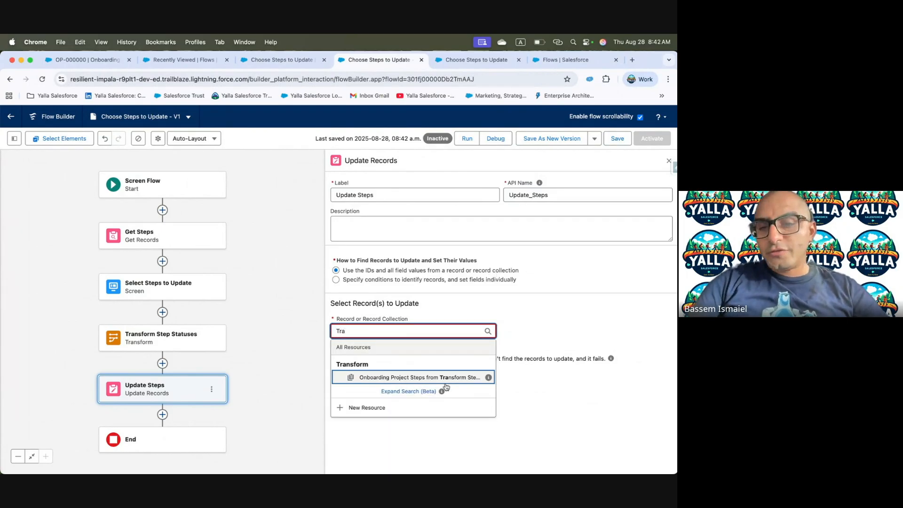
click(444, 378)
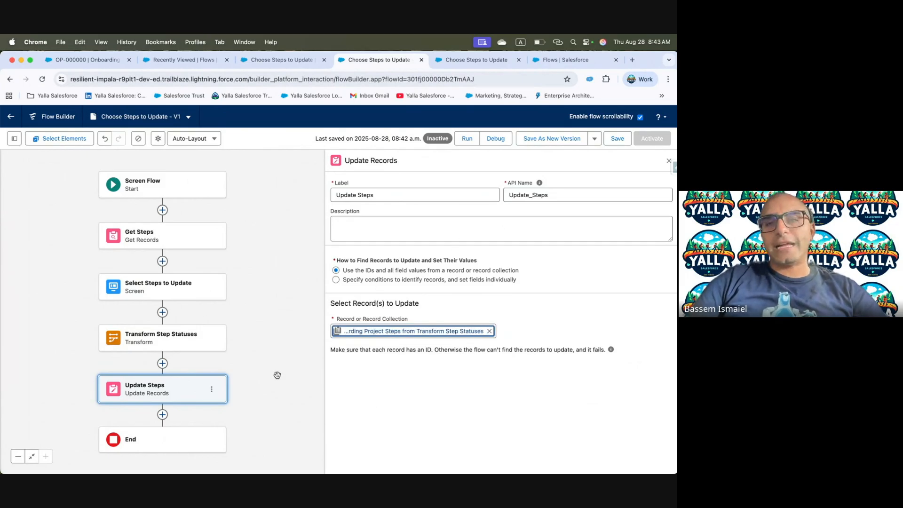
key(ctrl+Left)
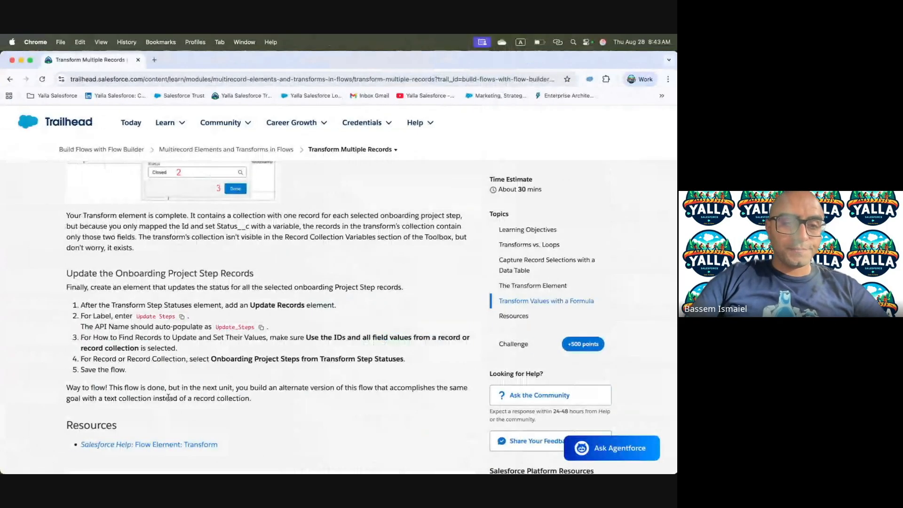
scroll(169, 397, down, 2)
key(ctrl+Right)
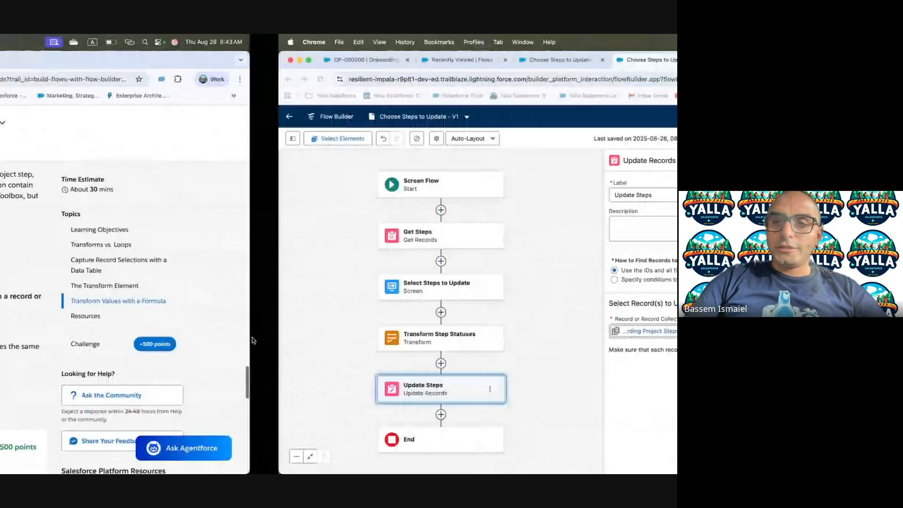
click(618, 138)
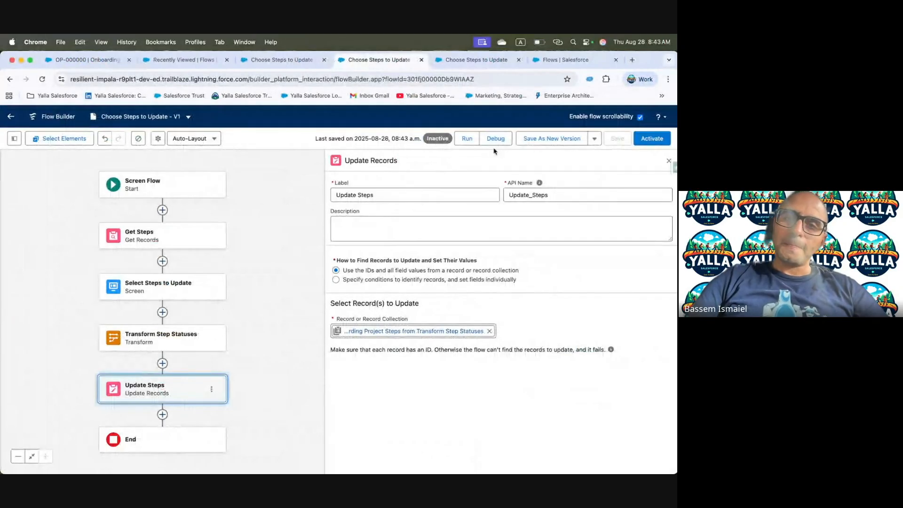
Debug the flow with Step 3 and Step 2 selected and New Status set to In Progress, and open the onboarding project record
click(500, 139)
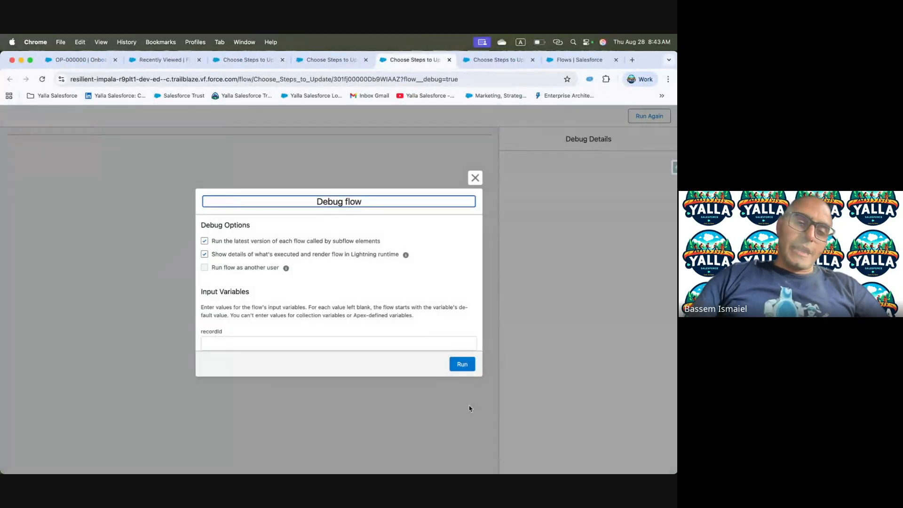
click(461, 365)
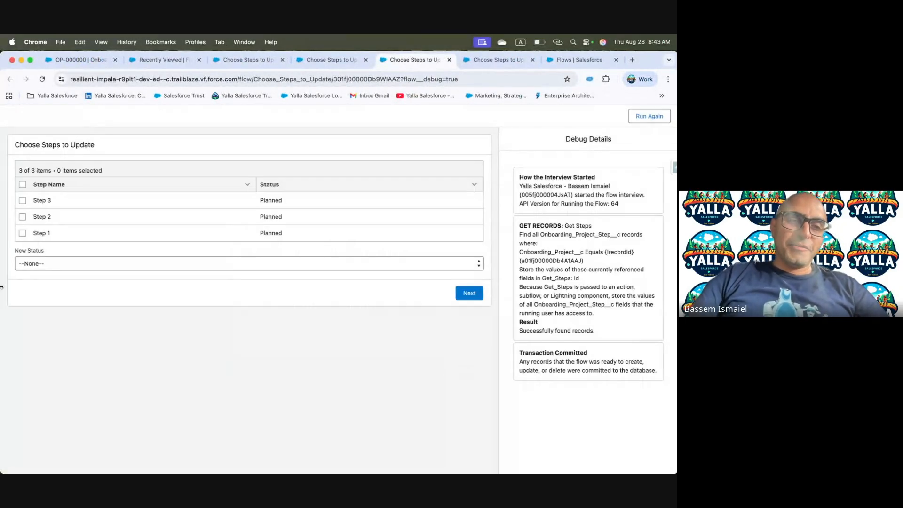
click(22, 200)
click(22, 217)
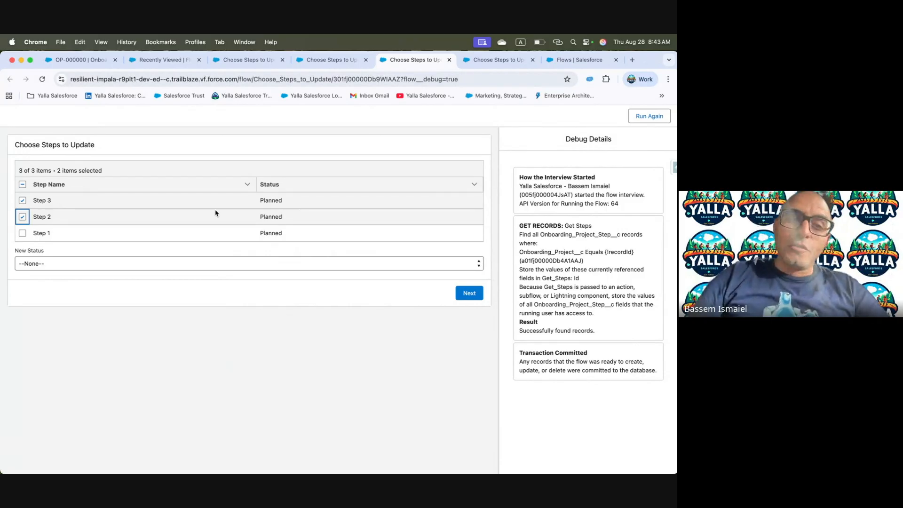
click(230, 264)
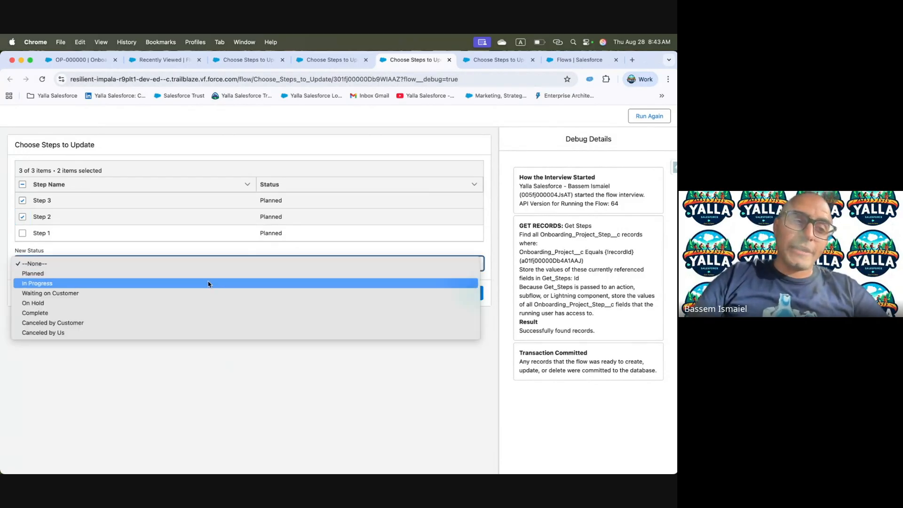
click(208, 283)
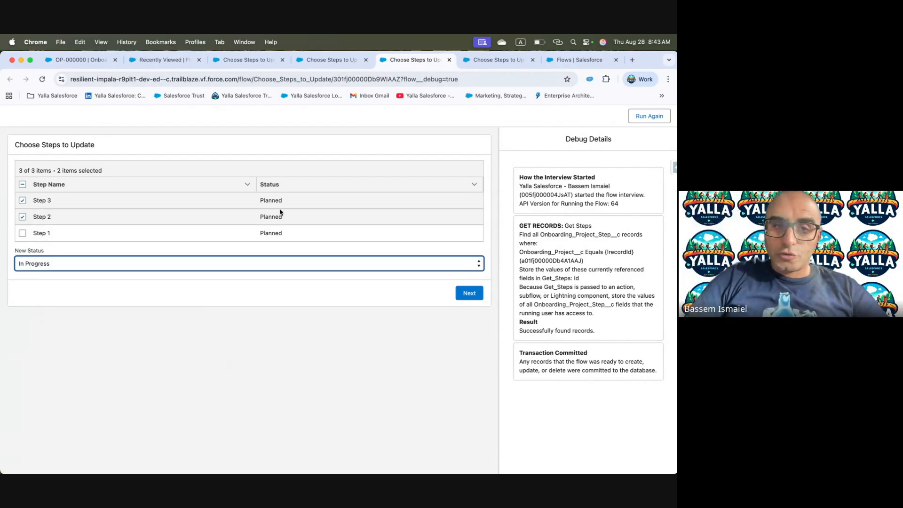
click(472, 293)
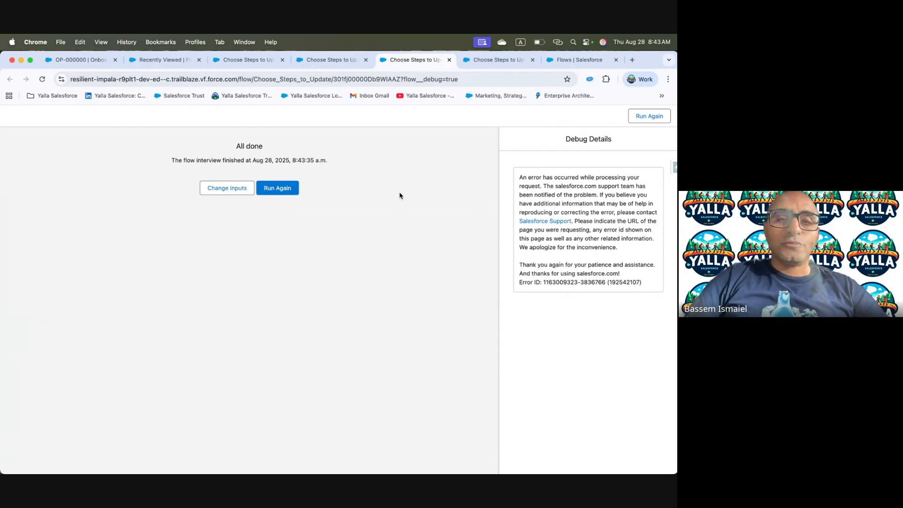
click(93, 60)
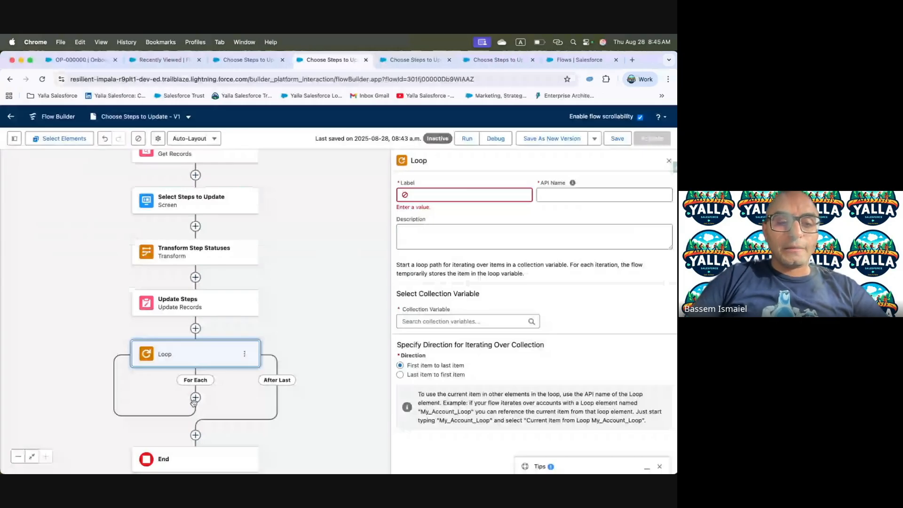
click(194, 398)
text(Send)
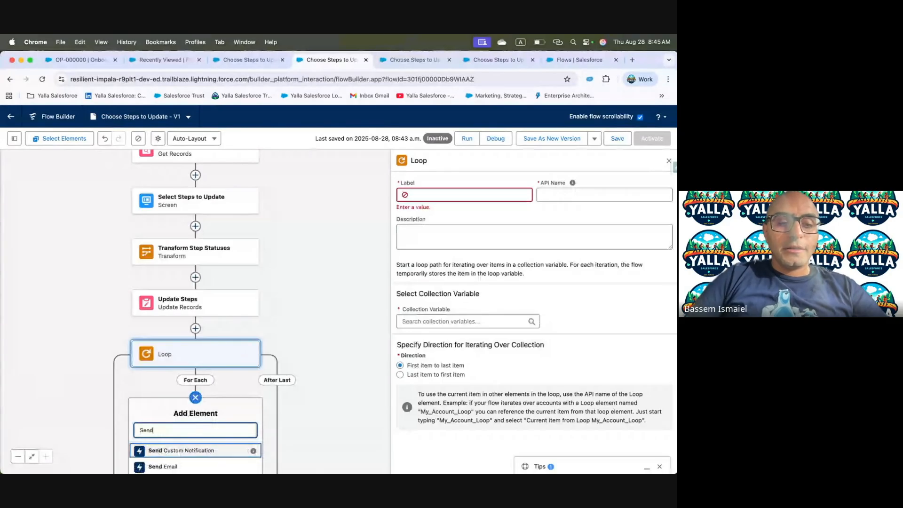
click(309, 313)
Delete the unconfigured Loop element that follows Update Steps
click(244, 353)
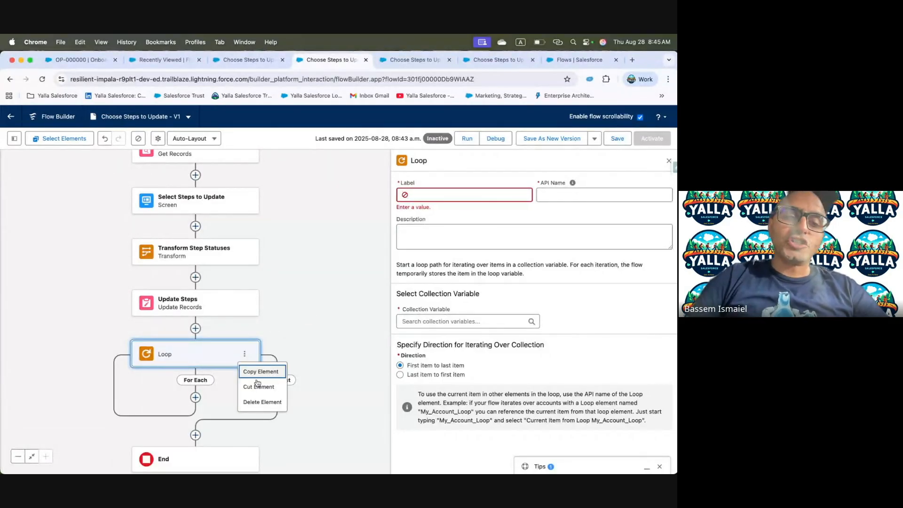
click(259, 401)
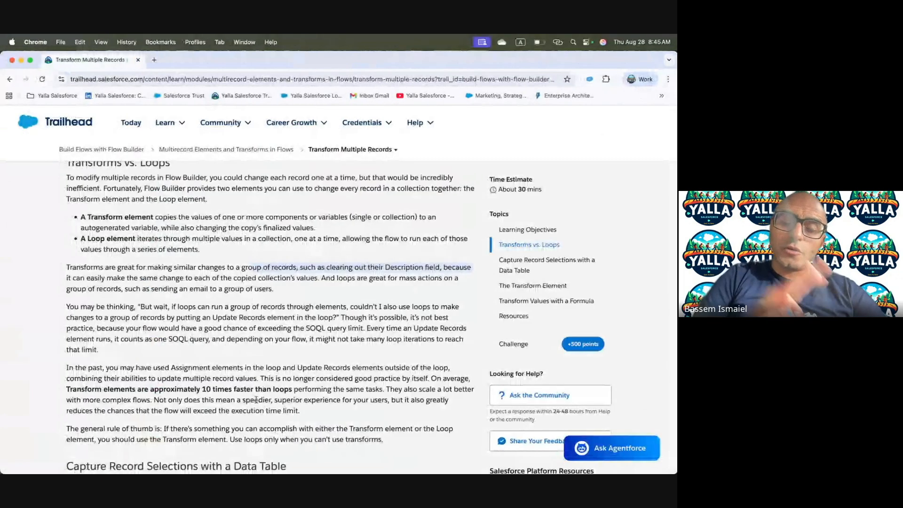
Return from the Trailhead unit to the Choose Steps to Update flow and add a Loop element after Update Steps
scroll(256, 399, down, 1)
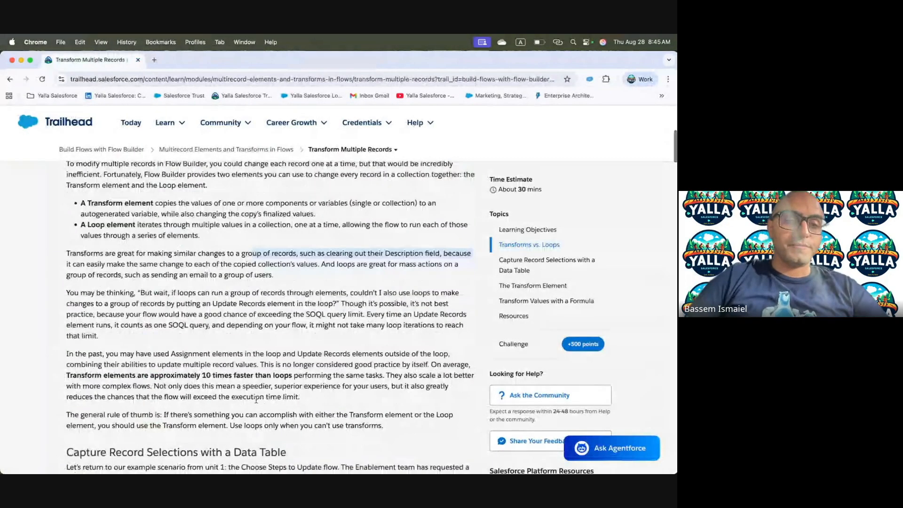
scroll(256, 399, down, 3)
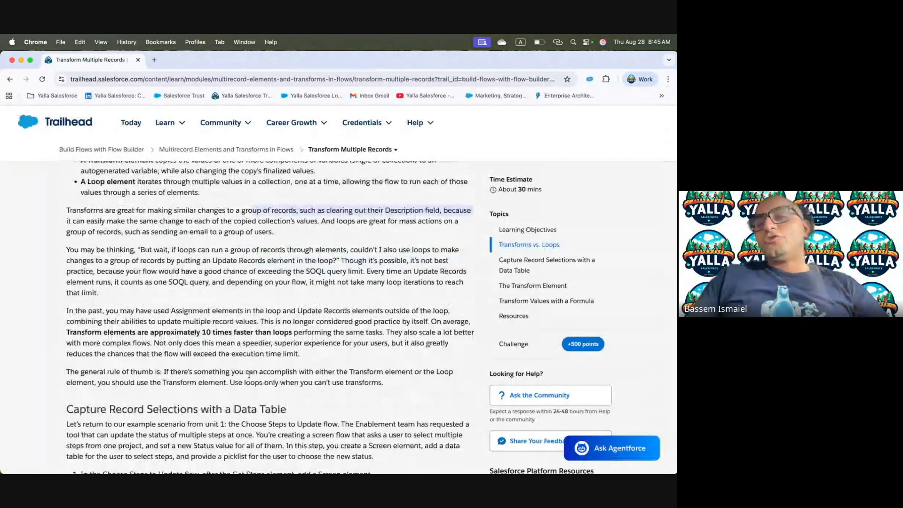
key(ctrl+Right)
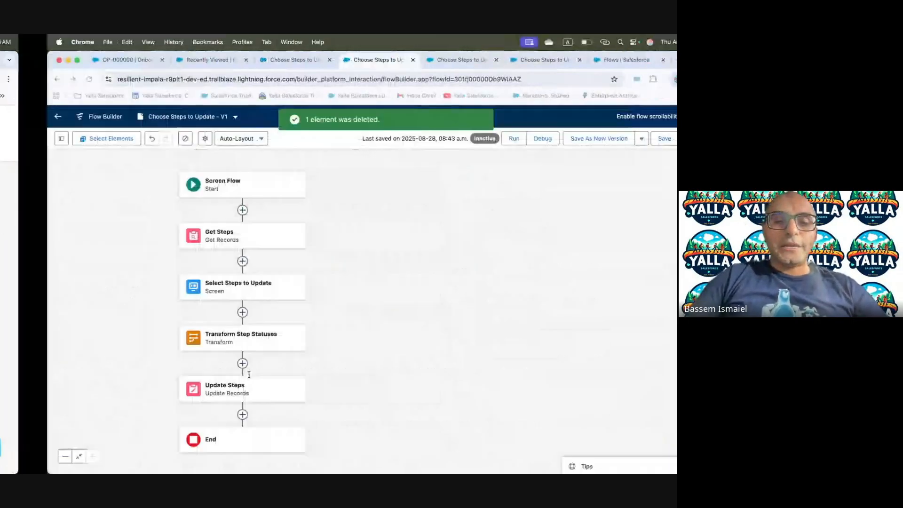
click(195, 414)
text(Loop)
key(Return)
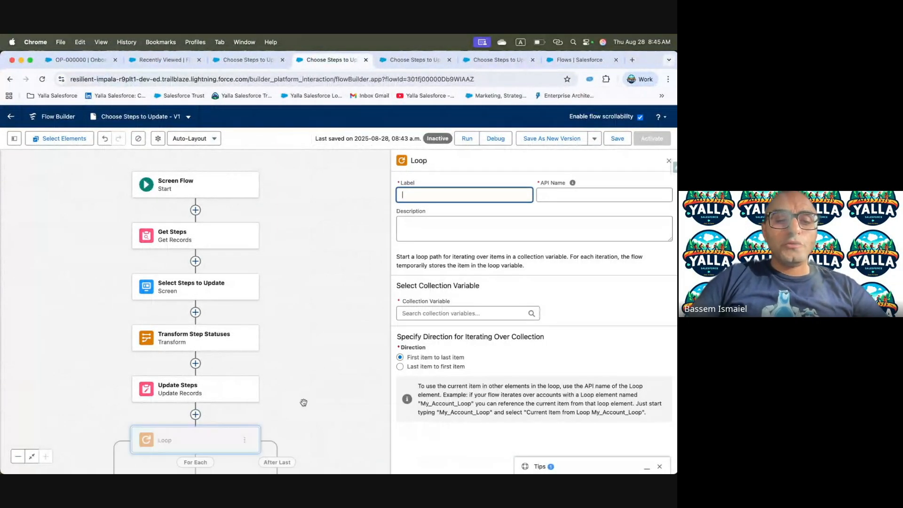
Add an Update Records element to the loop's For Each path and delete the Loop element
drag(304, 403, 206, 350)
click(105, 429)
text(Upda)
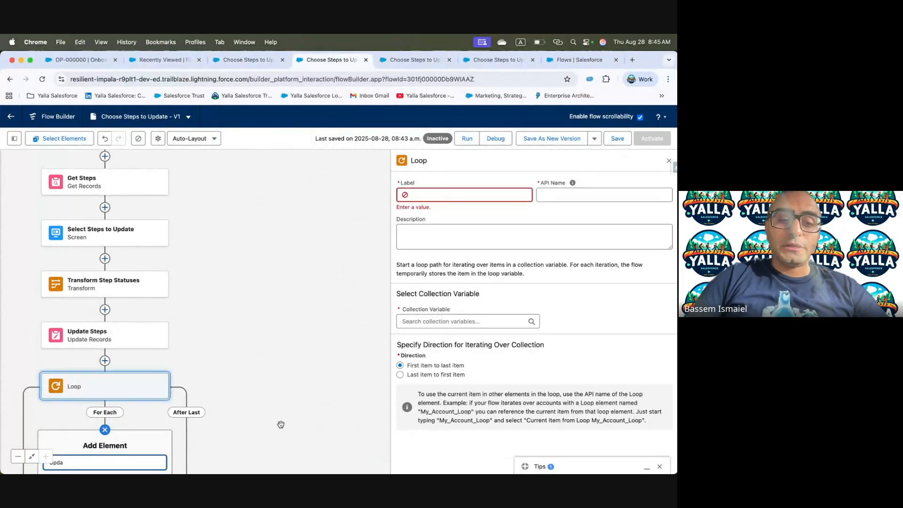
drag(281, 424, 287, 318)
click(101, 379)
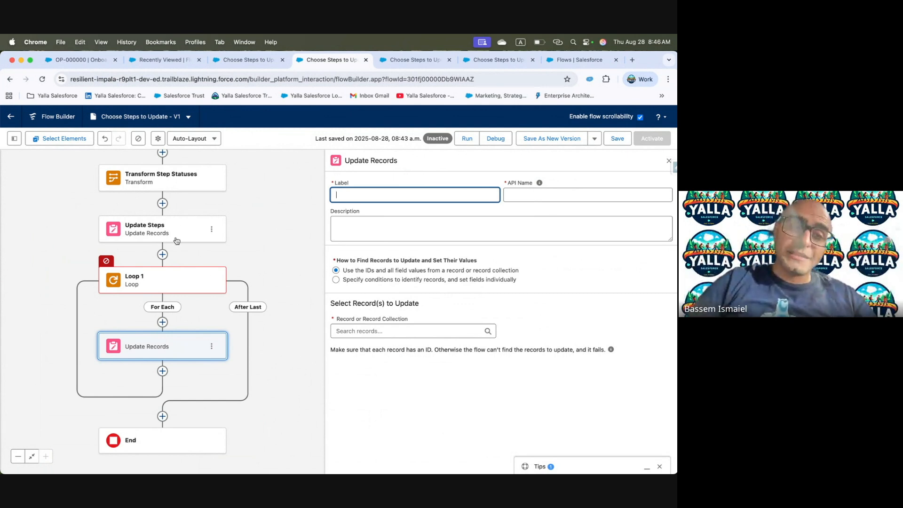
click(212, 281)
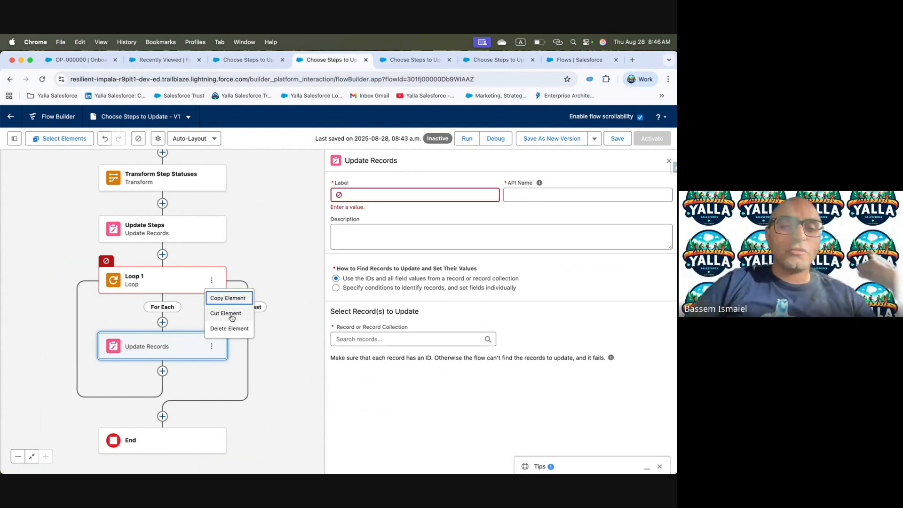
click(232, 328)
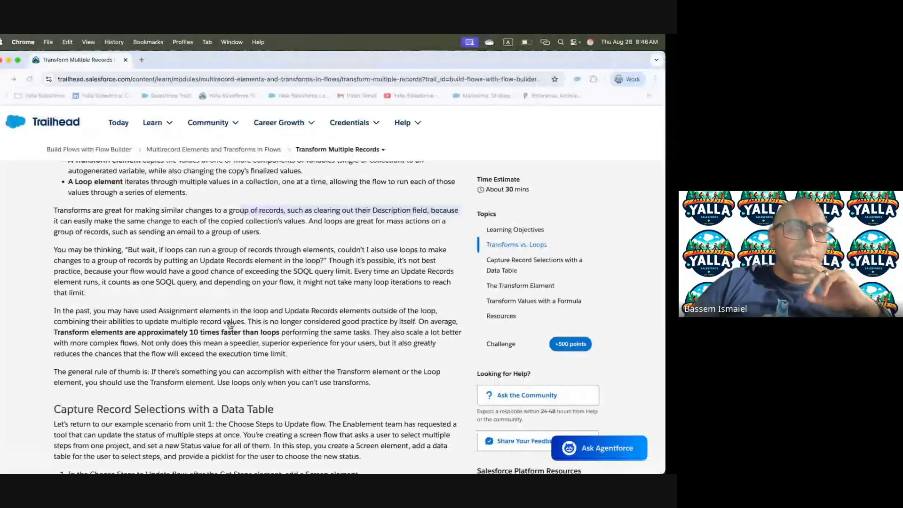
Review the Trailhead guidance on Update Records in loops, the SOQL query limit and the speed of Transform elements compared with loops
drag(64, 254, 393, 258)
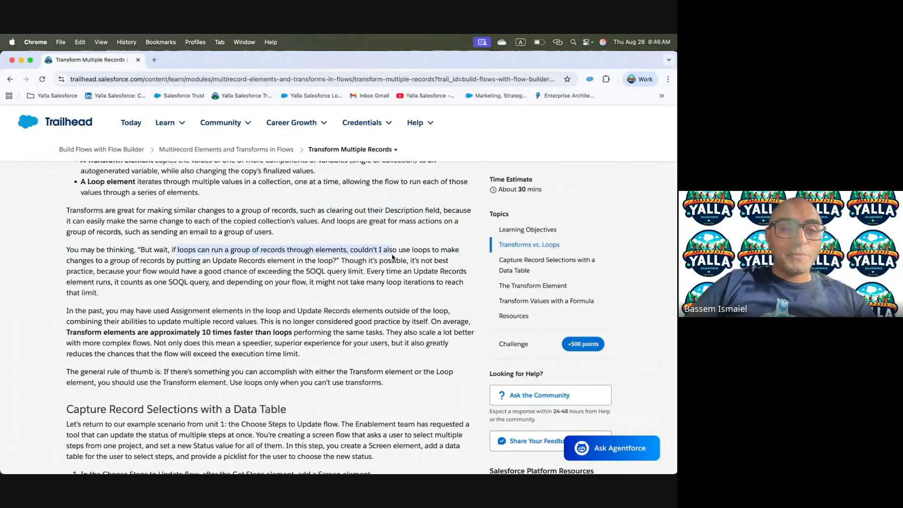
drag(147, 261, 276, 268)
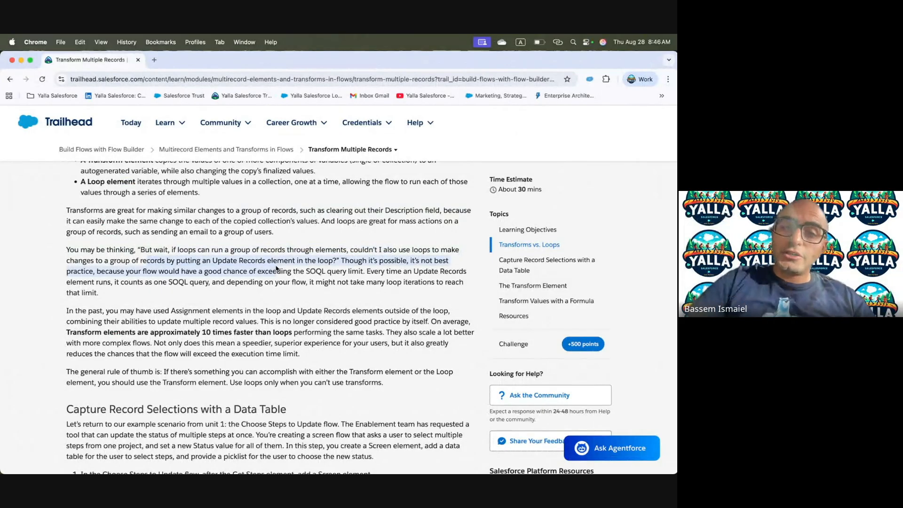
click(366, 258)
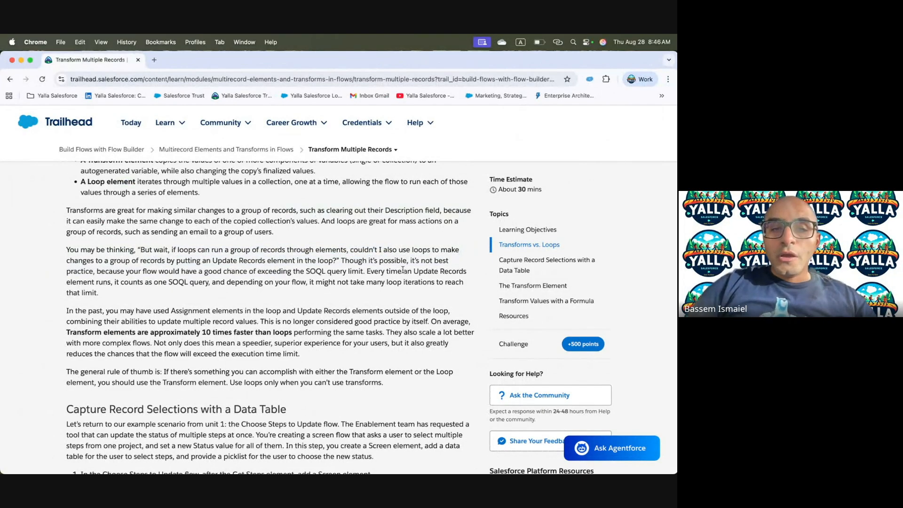
drag(409, 261, 222, 273)
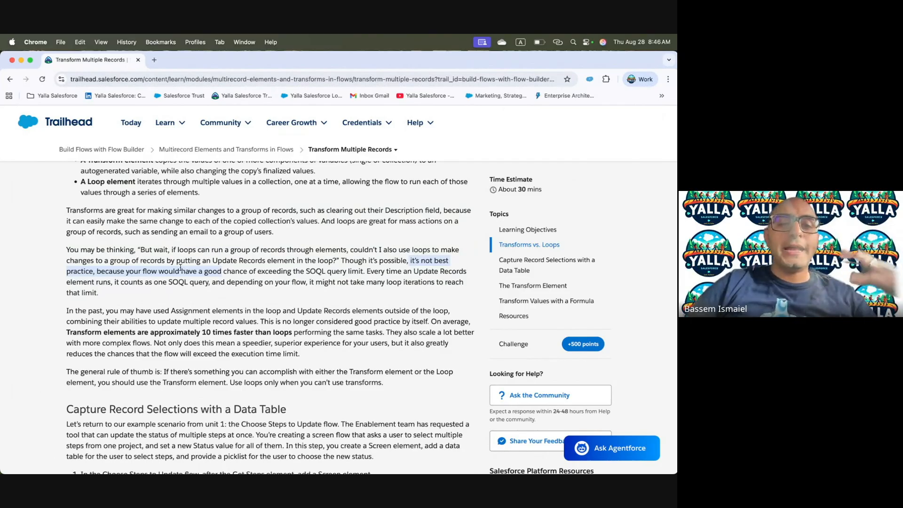
scroll(287, 308, down, 1)
scroll(288, 308, down, 1)
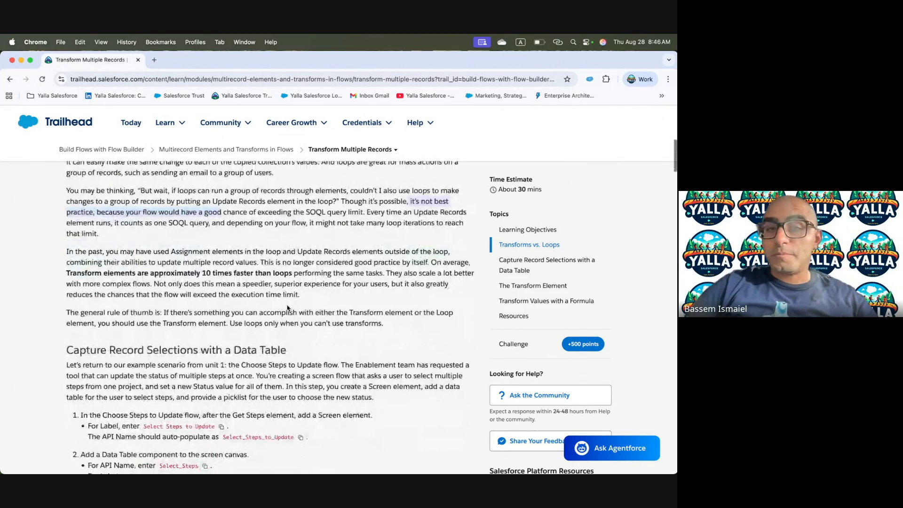
scroll(288, 308, down, 1)
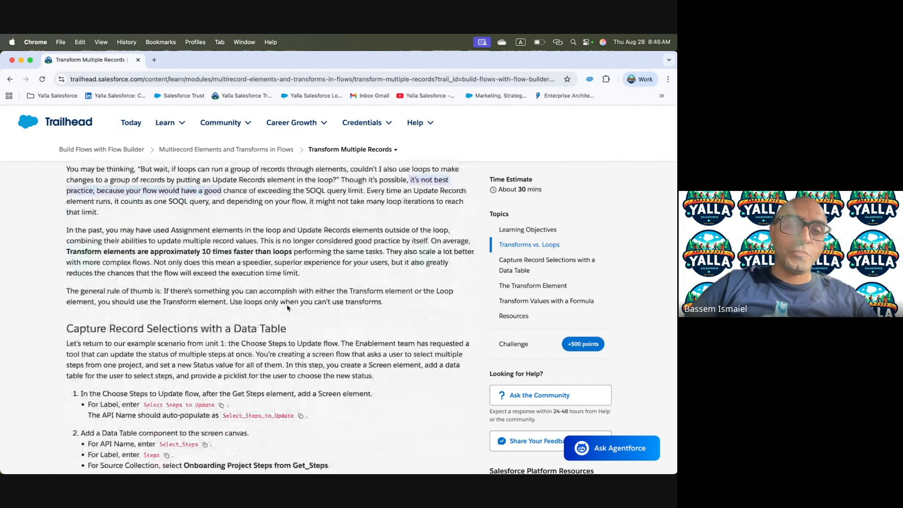
scroll(288, 308, down, 1)
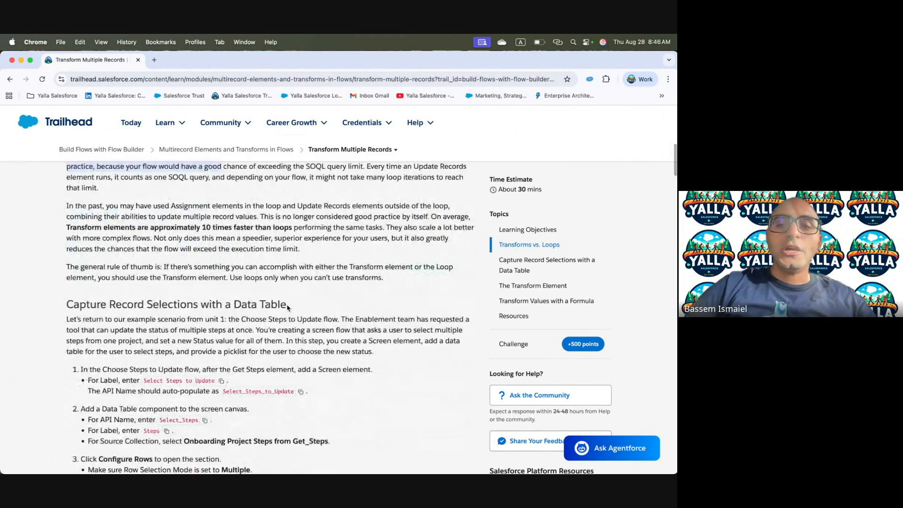
scroll(288, 308, down, 1)
drag(64, 208, 297, 210)
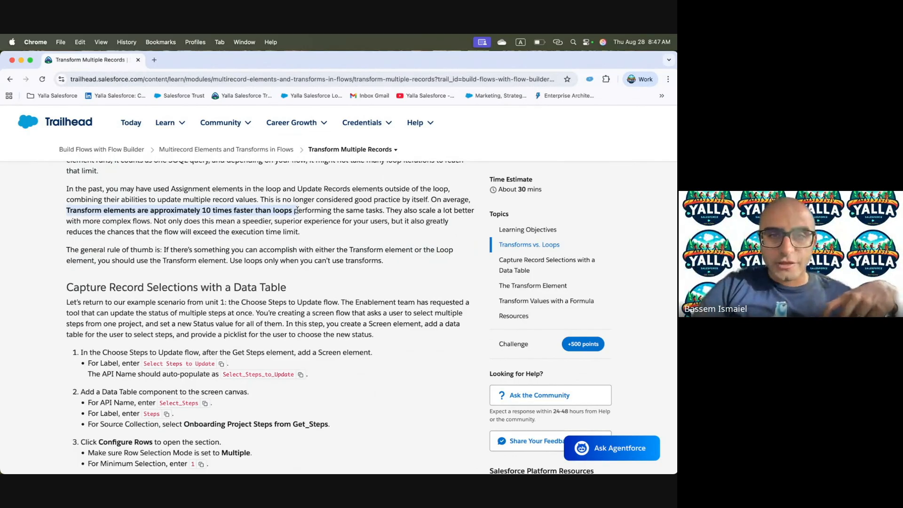
scroll(297, 210, down, 3)
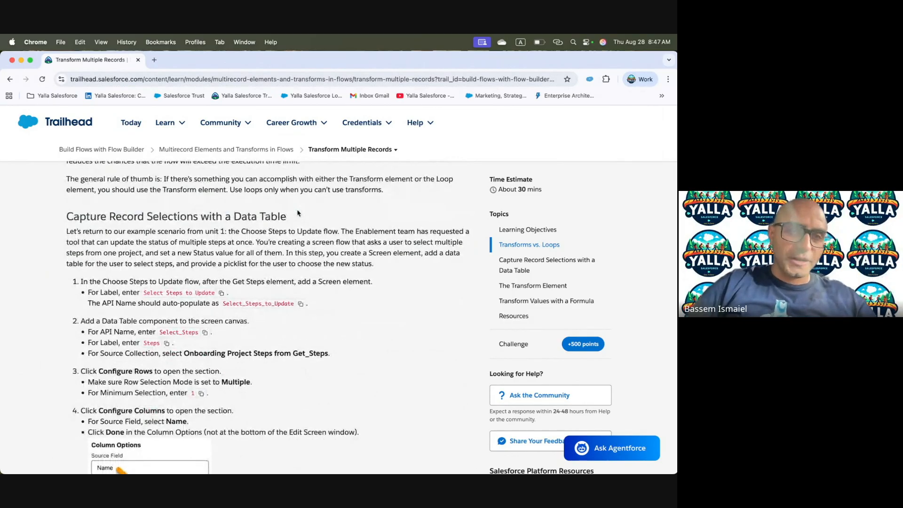
Review the Transform Element section of the unit, including the baking illustration and the diagram of two ways to update step statuses
scroll(298, 213, down, 5)
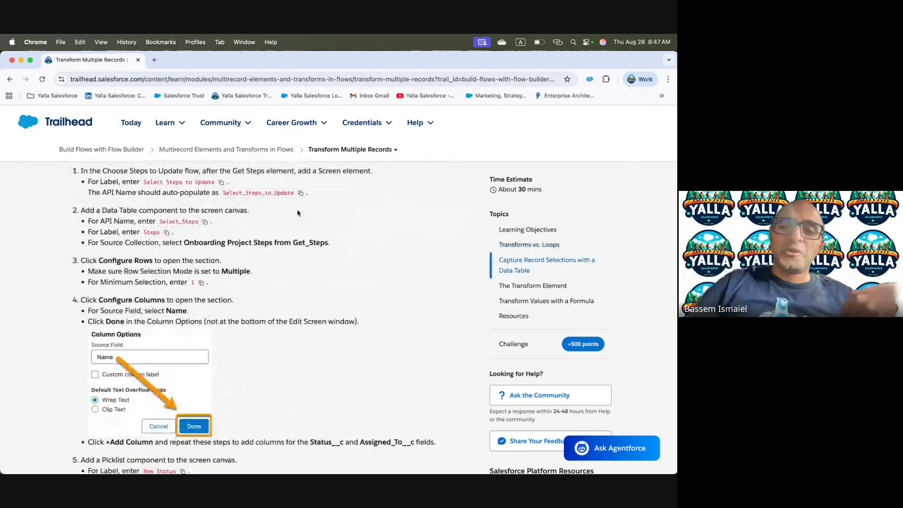
scroll(297, 213, down, 10)
scroll(298, 210, down, 20)
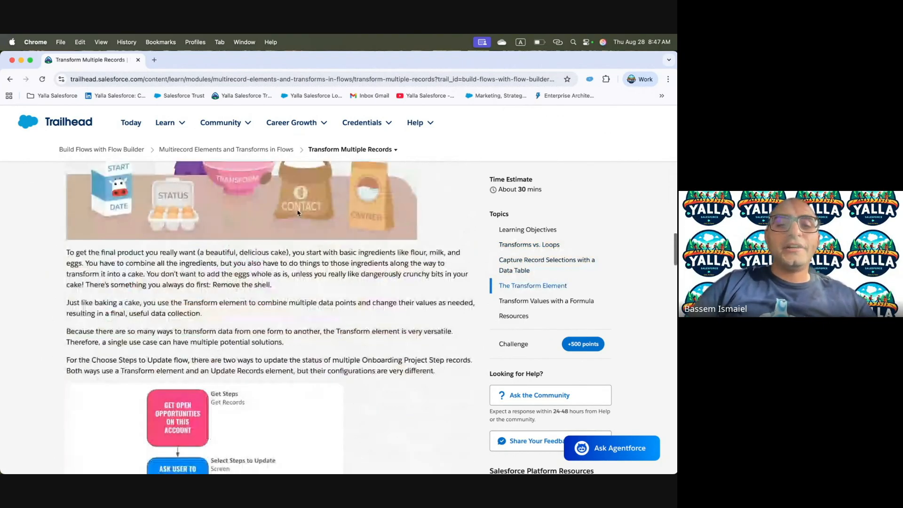
scroll(297, 213, up, 12)
scroll(297, 213, down, 4)
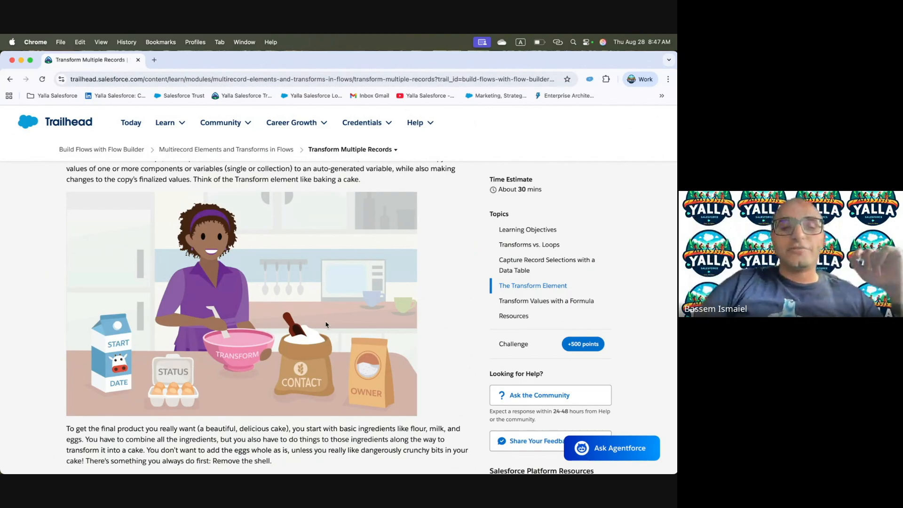
scroll(325, 321, down, 8)
scroll(325, 321, down, 3)
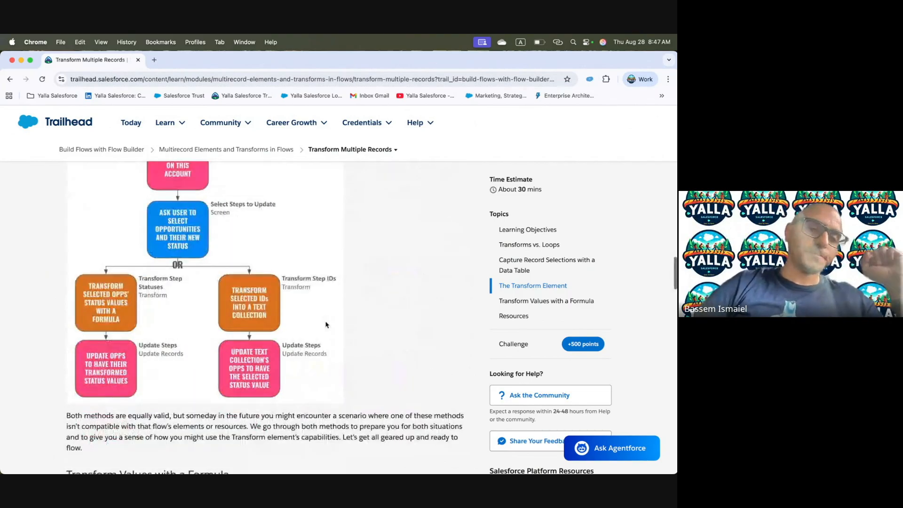
scroll(326, 324, up, 2)
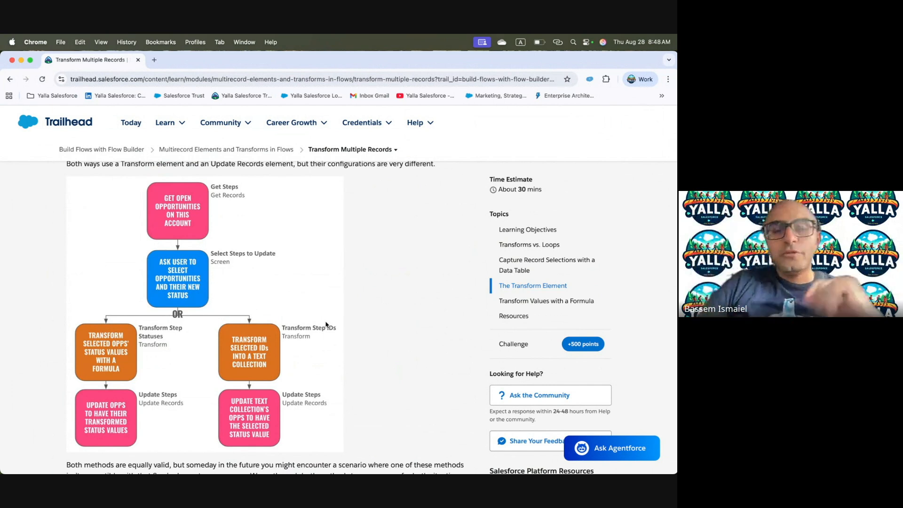
scroll(325, 325, down, 15)
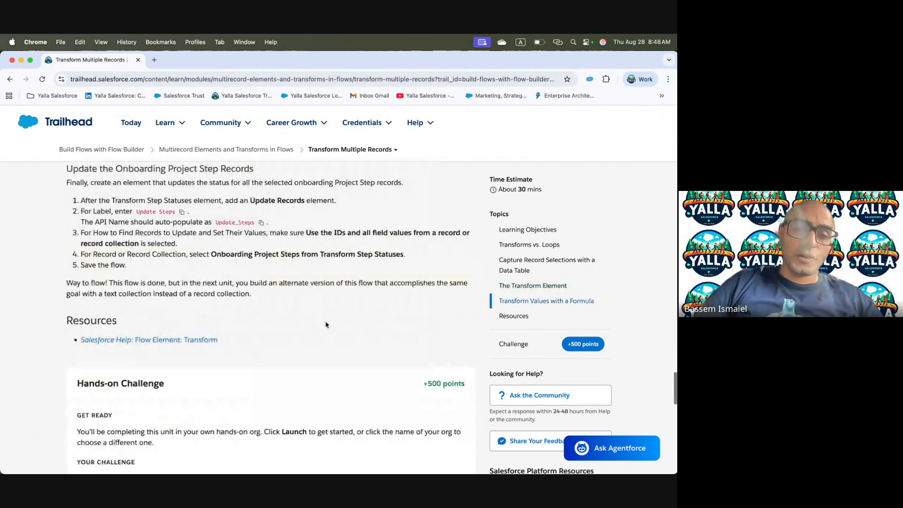
Return to the flow and delete the leftover Update Records 2 element after Update Steps
key(ctrl+Right)
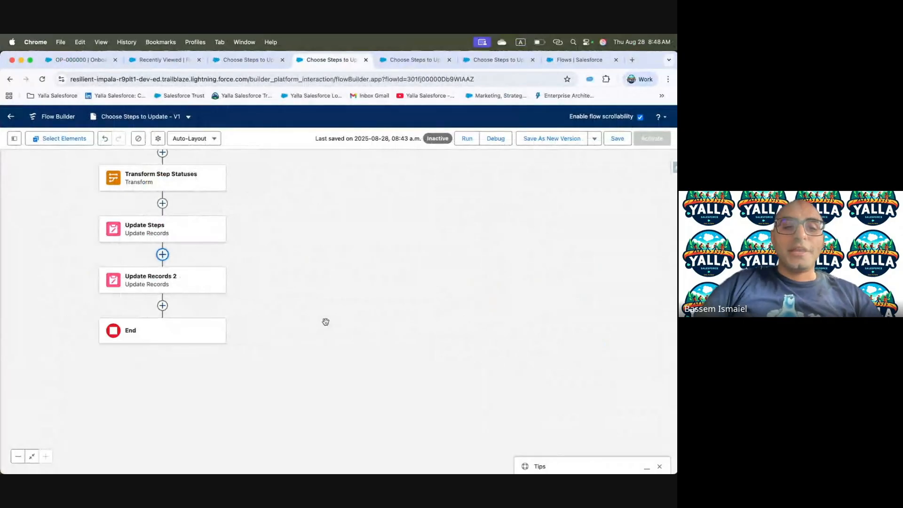
click(212, 281)
click(241, 327)
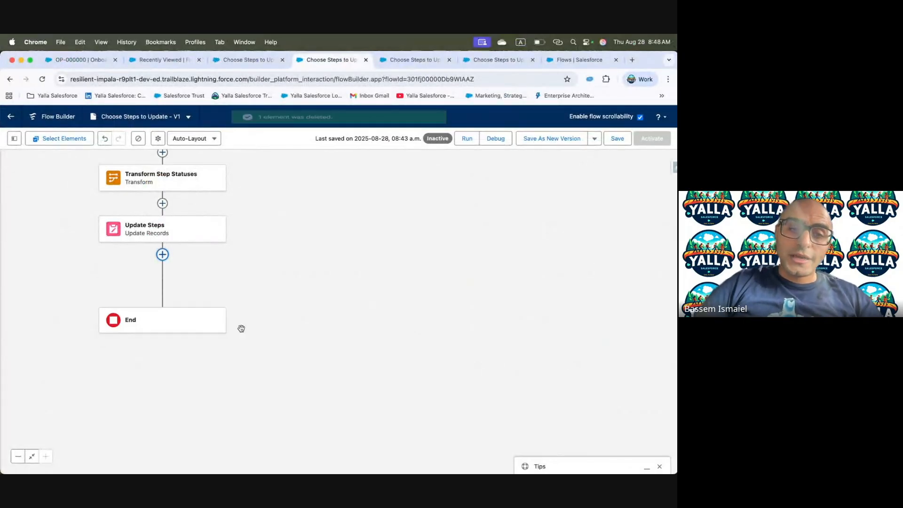
Save the Choose Steps to Update flow as a new version
drag(306, 268, 305, 384)
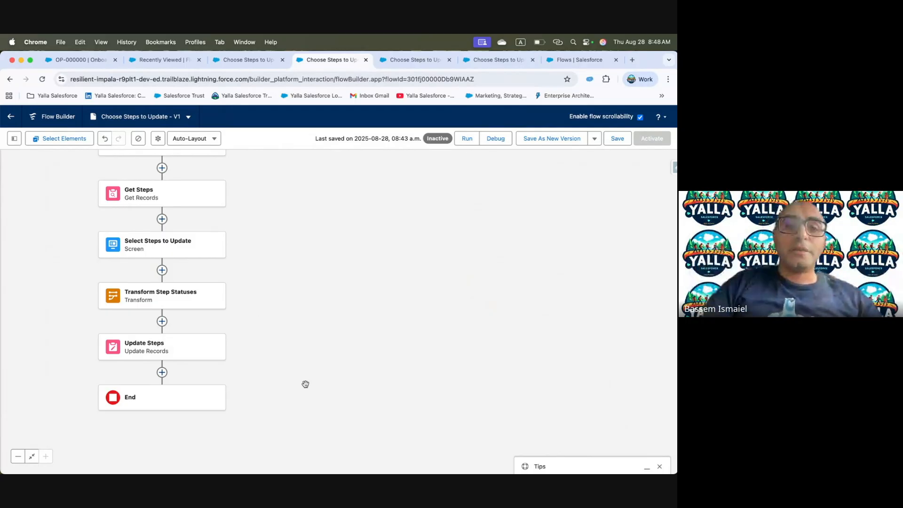
click(559, 142)
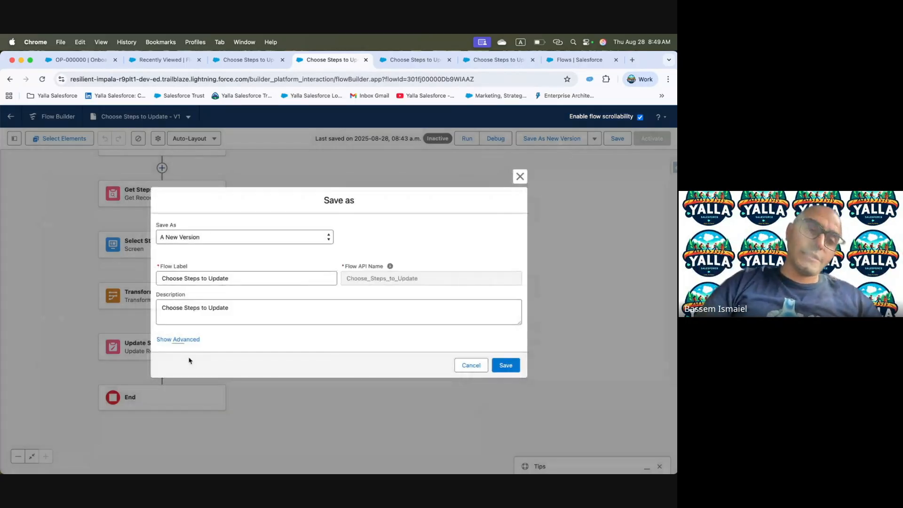
click(506, 364)
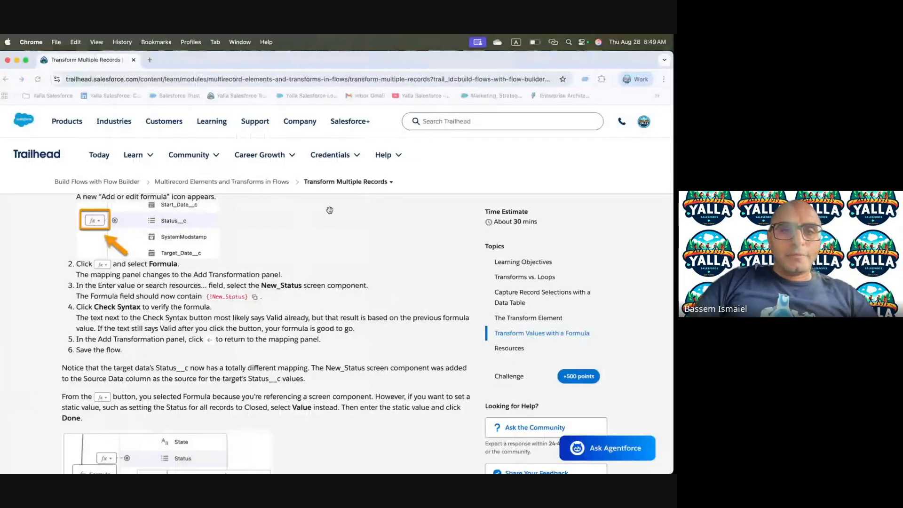
Open the Trailhead unit Transform Data From One Form to Another and read the text collection explanation and starting flow layout
click(337, 182)
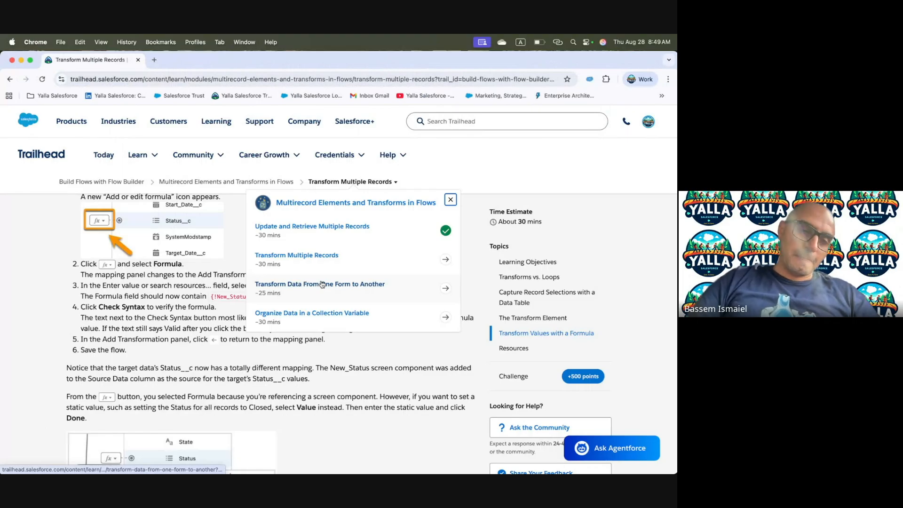
click(322, 284)
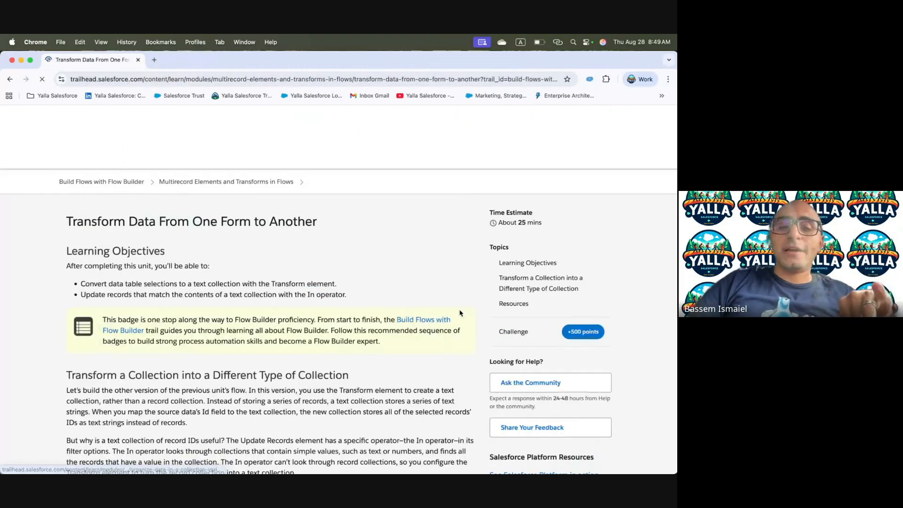
scroll(451, 324, down, 3)
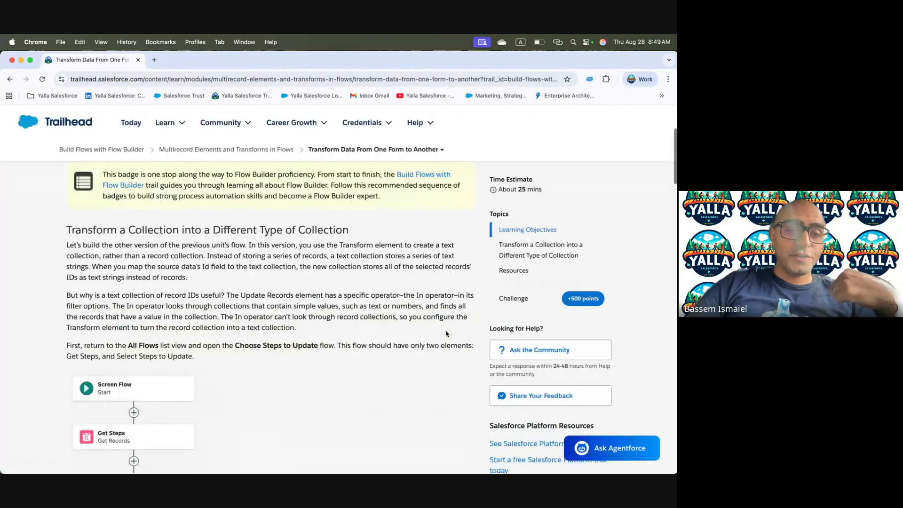
scroll(445, 333, down, 3)
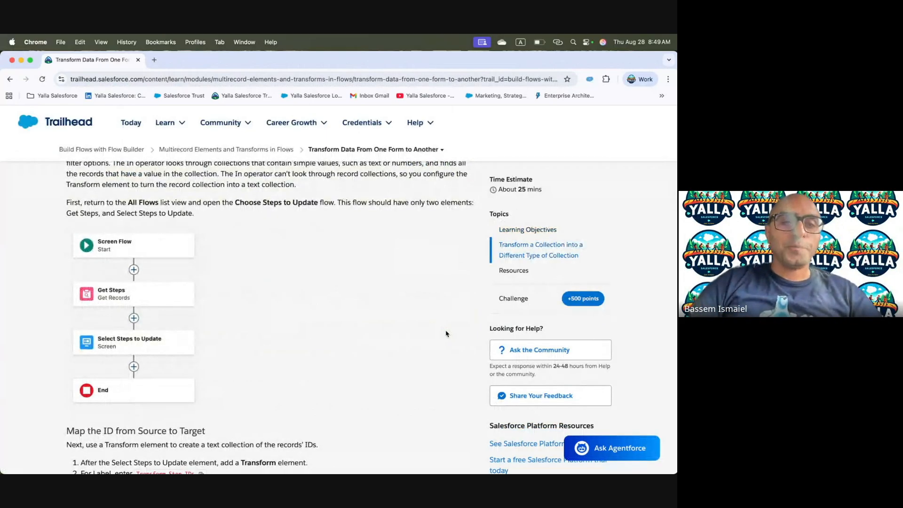
scroll(446, 333, up, 1)
scroll(446, 334, down, 1)
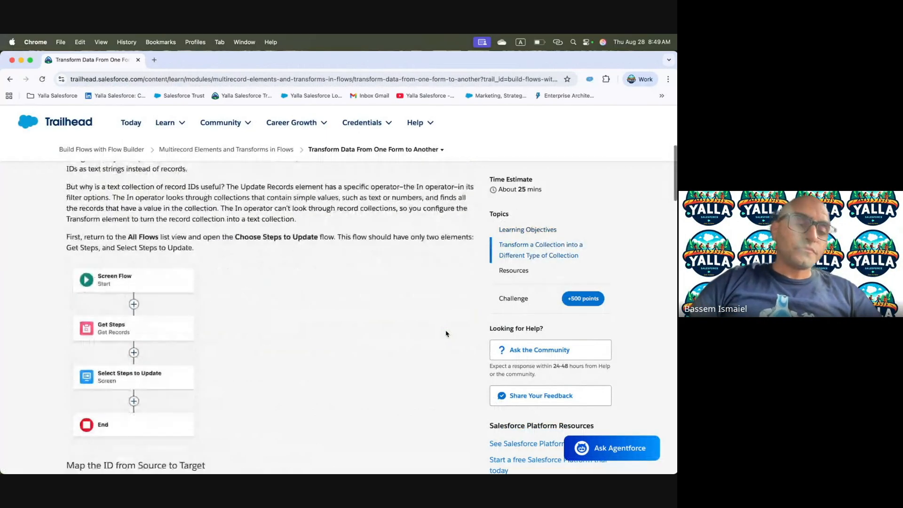
Return to the flow and delete the Update Steps element and the Transform Step Statuses element
key(ctrl+Right)
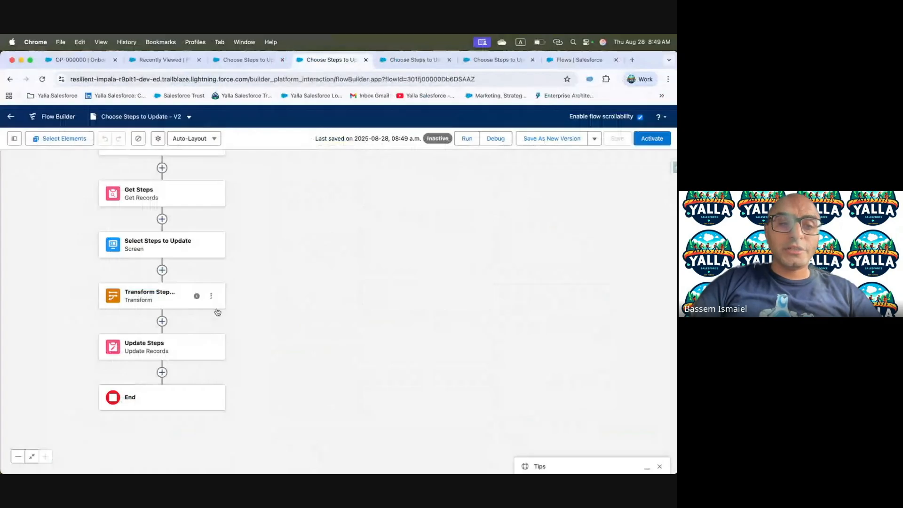
click(211, 296)
click(229, 343)
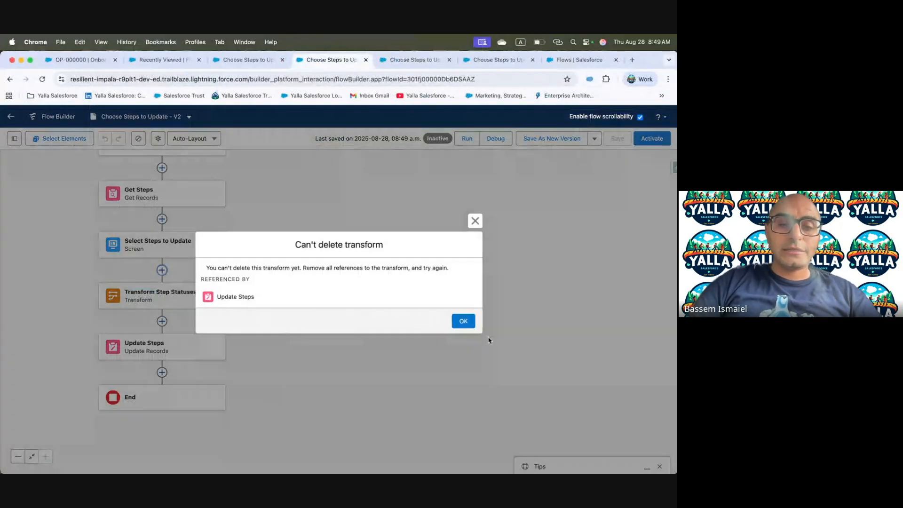
click(464, 321)
click(211, 346)
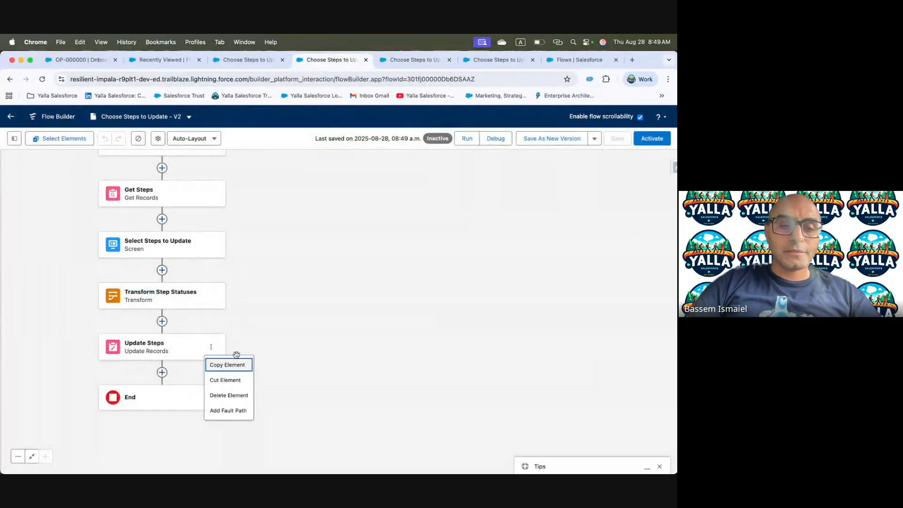
click(223, 395)
click(211, 296)
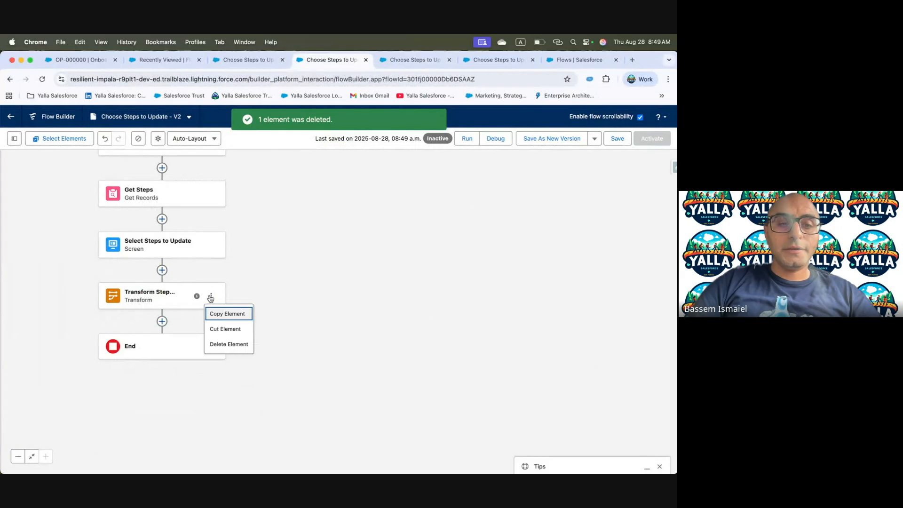
click(224, 328)
Add a Transform element after Select Steps to Update, labelled Transform Step IDs as instructed in the Trailhead unit
click(161, 277)
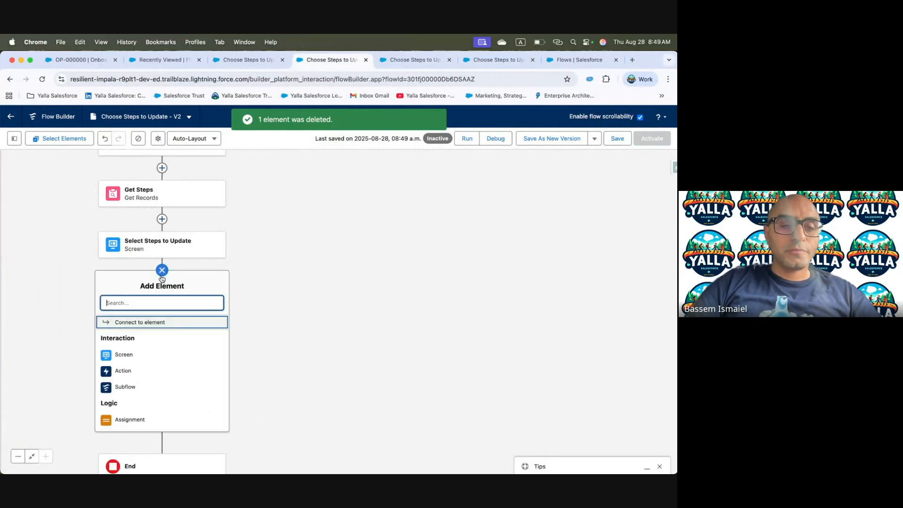
key(ctrl+Left)
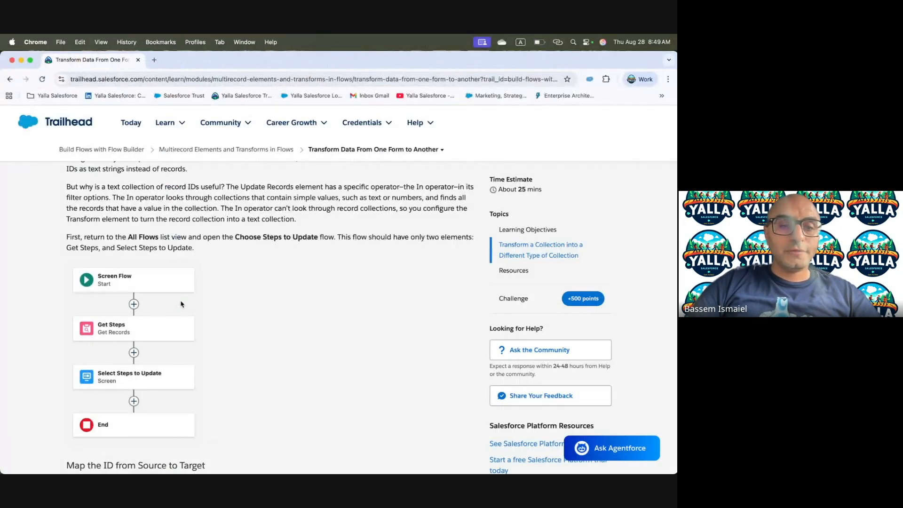
scroll(181, 304, down, 5)
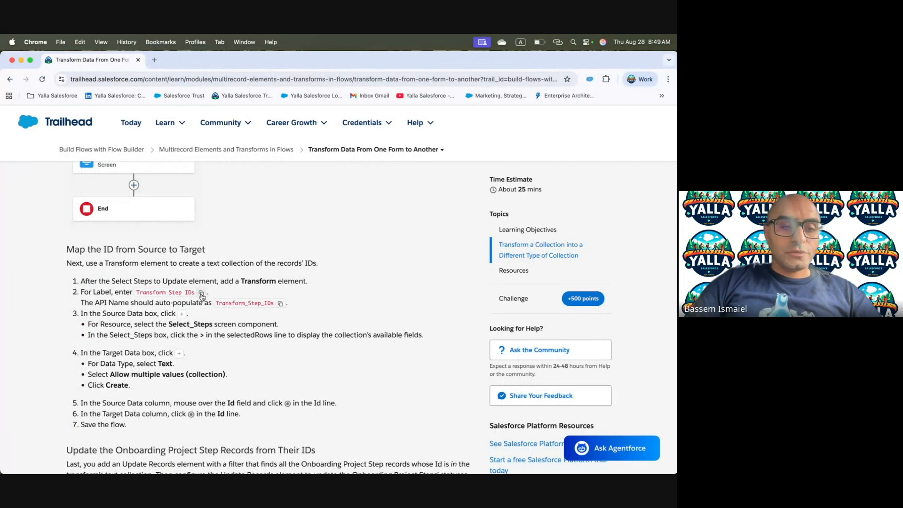
key(ctrl+Right)
text(Tra)
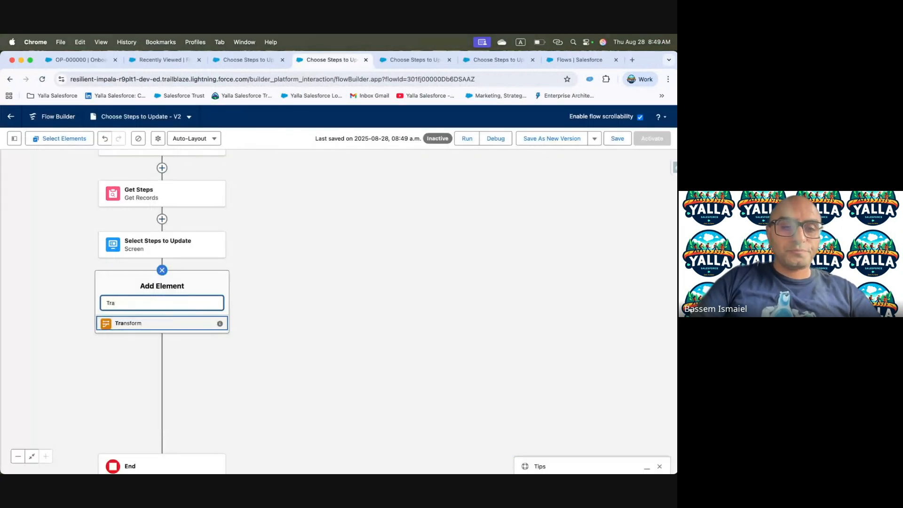
click(170, 324)
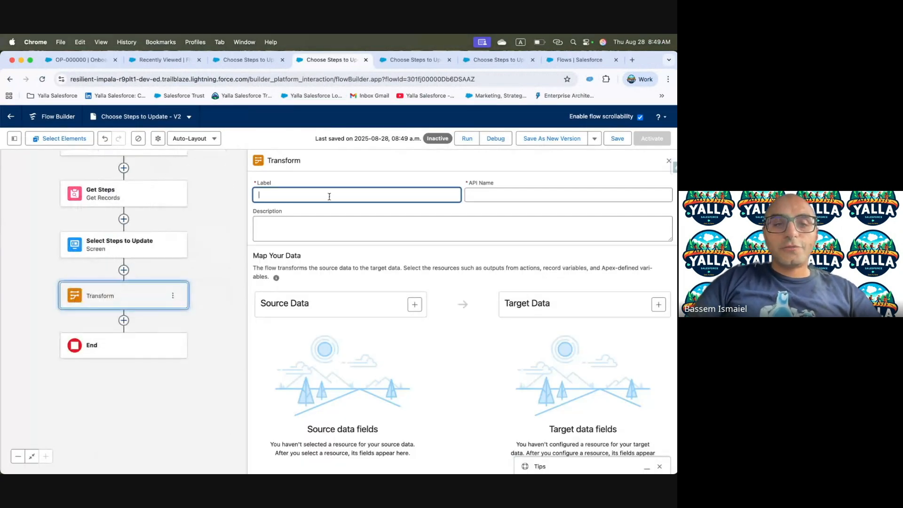
text(Transform Step IDs)
click(499, 195)
click(368, 237)
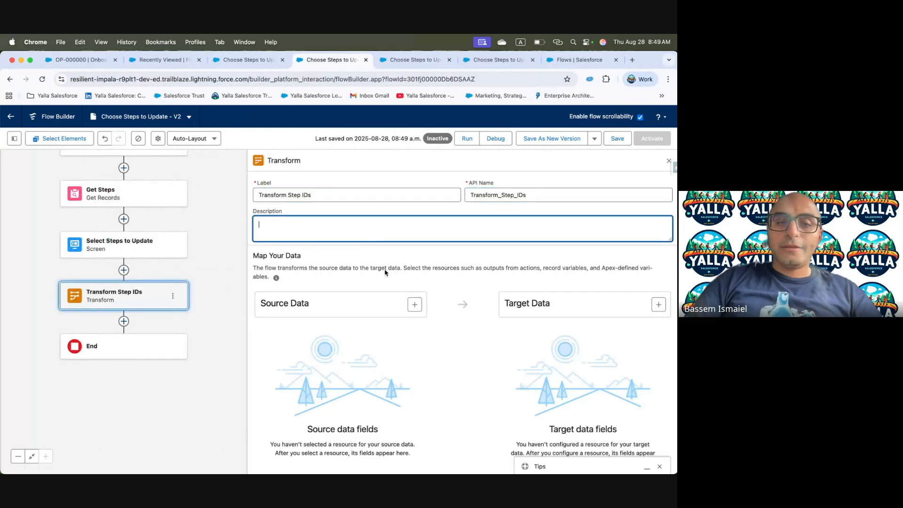
Add the Select_Steps screen component as the transform's source data and expand its selectedRows collection
click(416, 306)
click(319, 359)
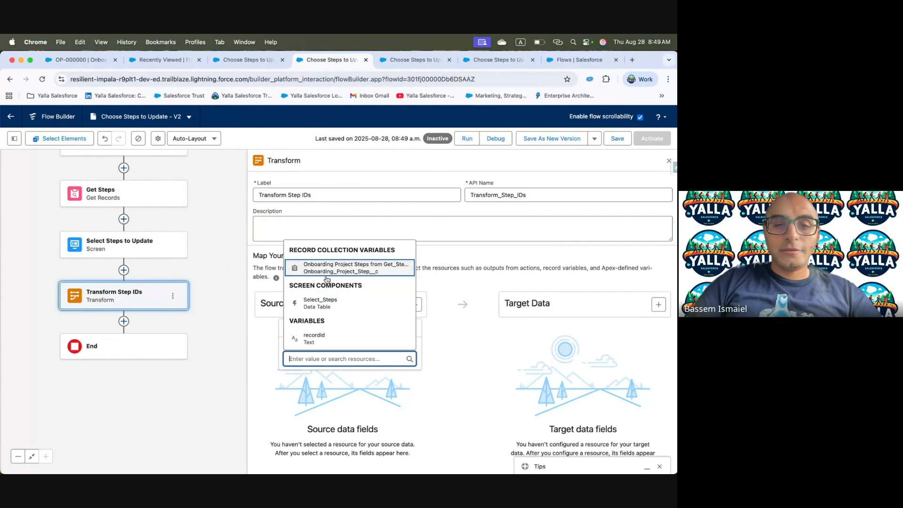
click(332, 305)
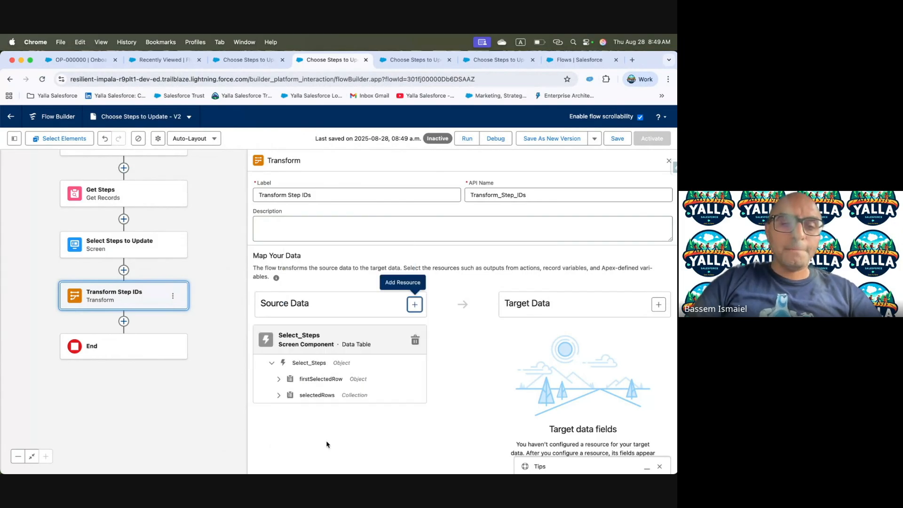
click(279, 396)
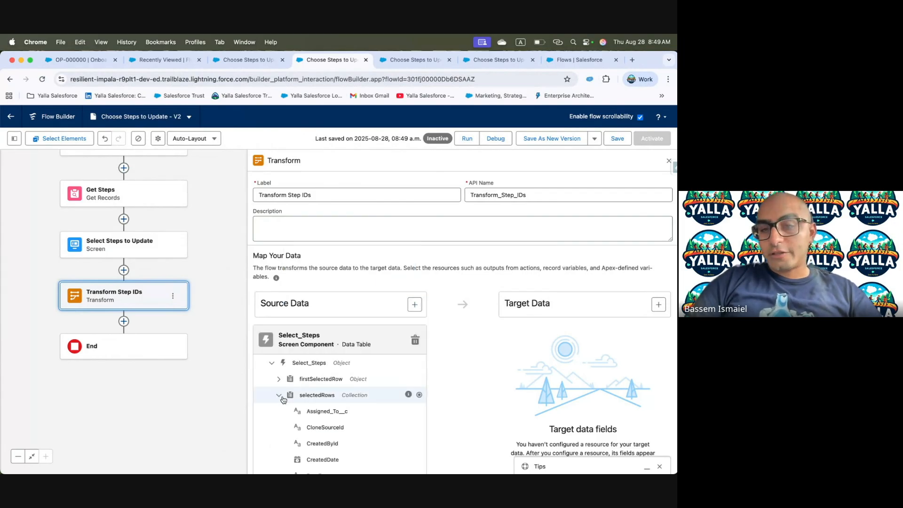
Create the transform's target data as a Text resource that allows multiple values (collection)
click(658, 305)
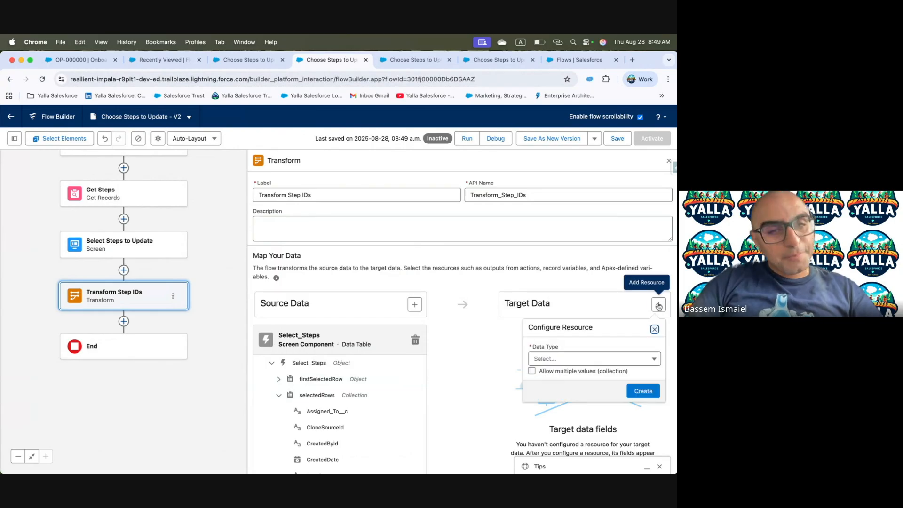
click(588, 359)
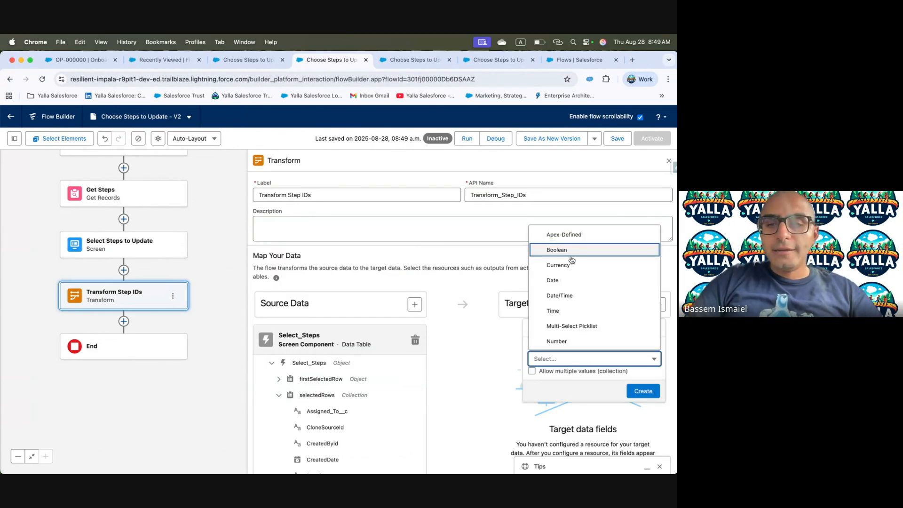
scroll(573, 254, down, 3)
click(571, 341)
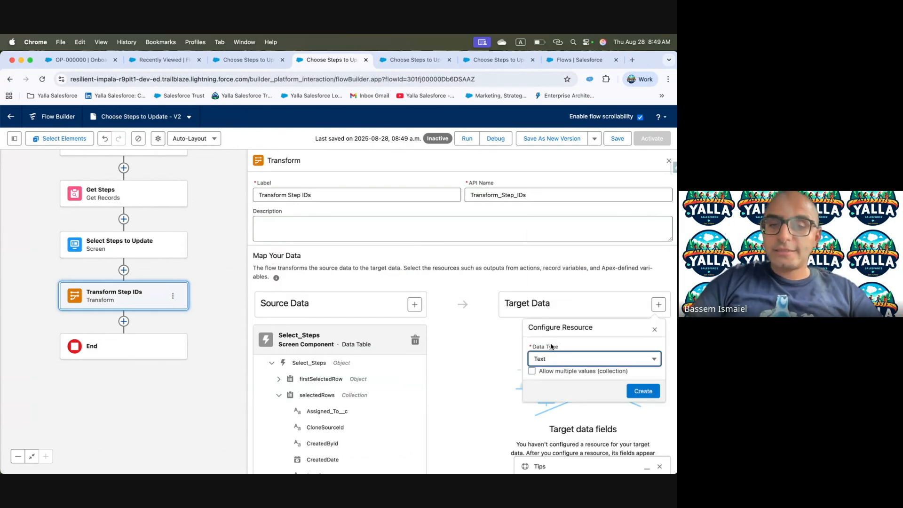
click(570, 371)
click(642, 390)
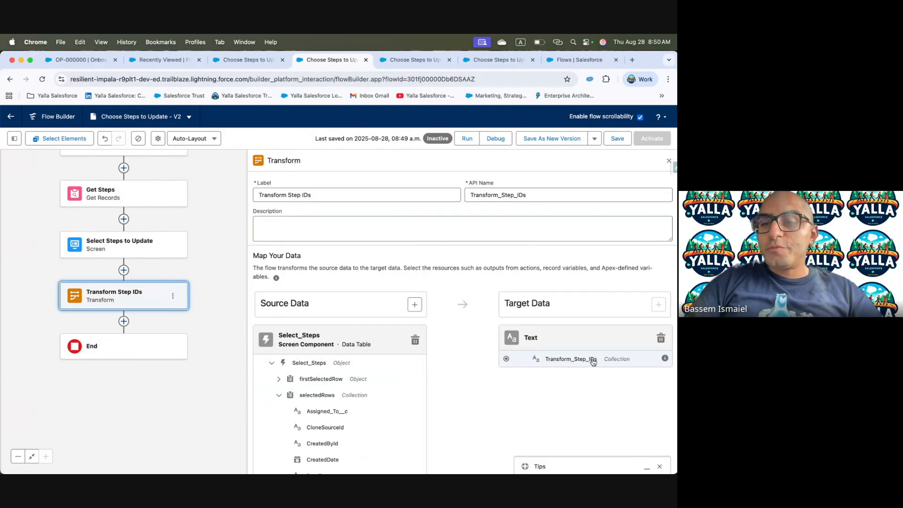
Map the source Id field under selectedRows to the Transform_Step_IDs target collection
scroll(414, 331, down, 5)
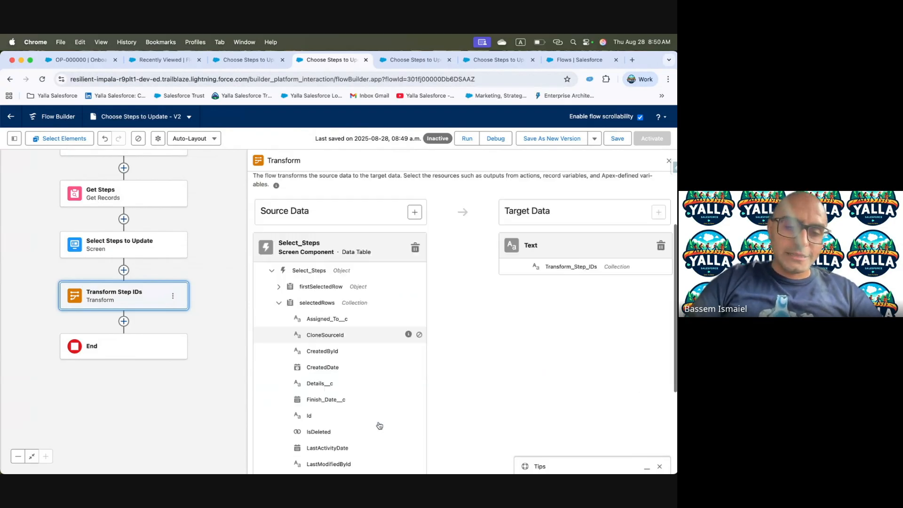
click(419, 321)
scroll(503, 292, up, 2)
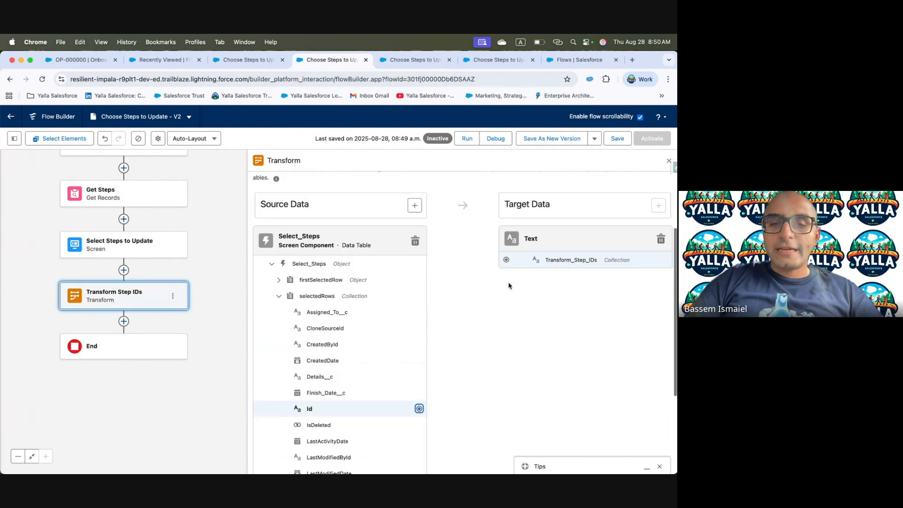
click(505, 260)
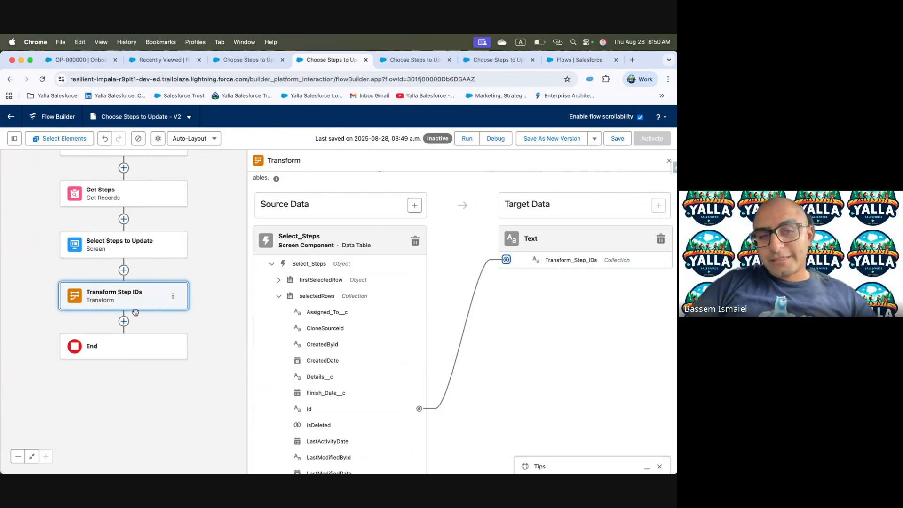
Add an Update Records element after Transform Step IDs, with Update Steps as both its label and description
click(124, 322)
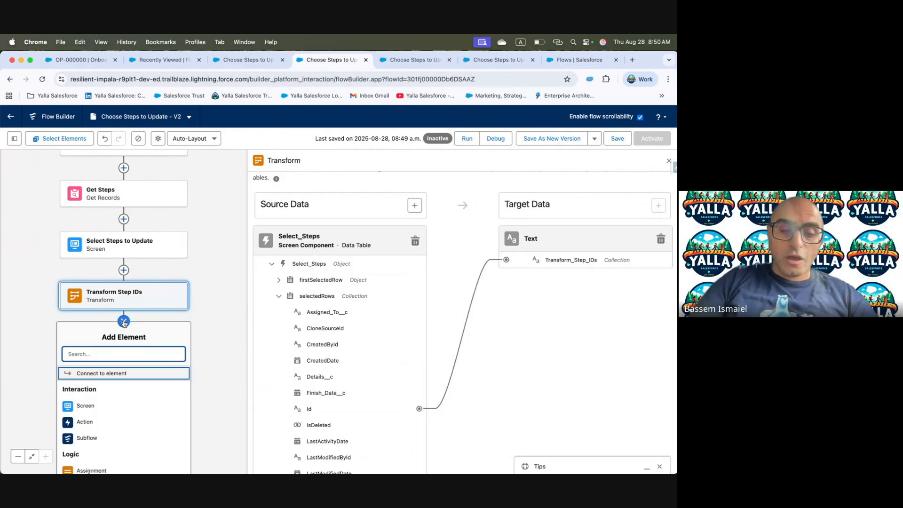
text(update)
click(104, 372)
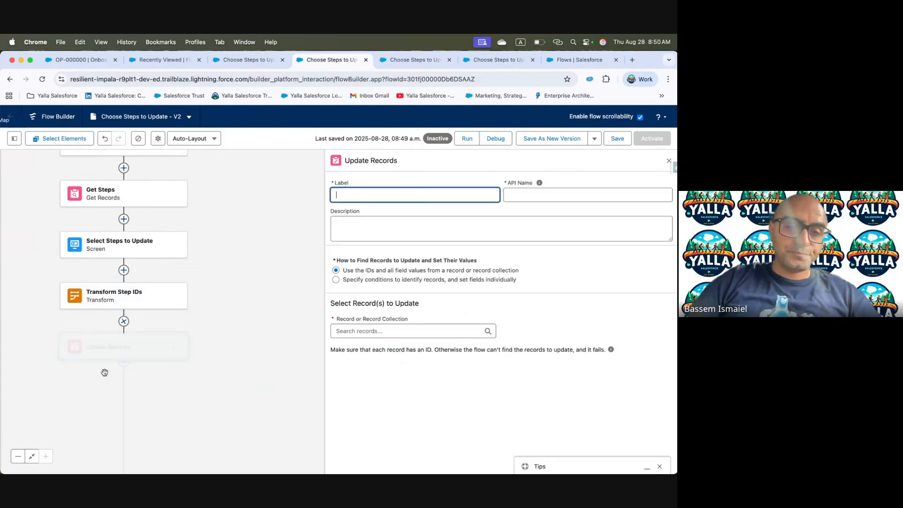
key(ctrl+Left)
scroll(195, 341, down, 4)
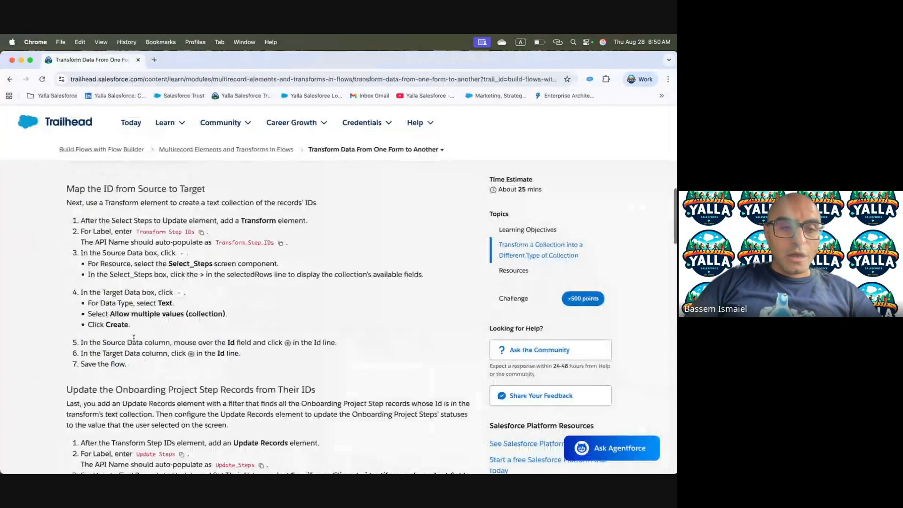
scroll(133, 339, down, 5)
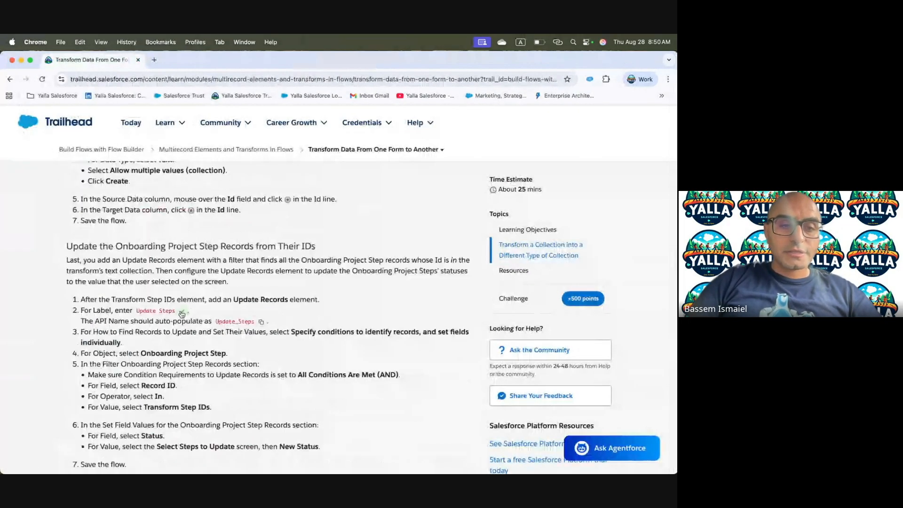
key(ctrl+Right)
click(433, 194)
text(Update Steps)
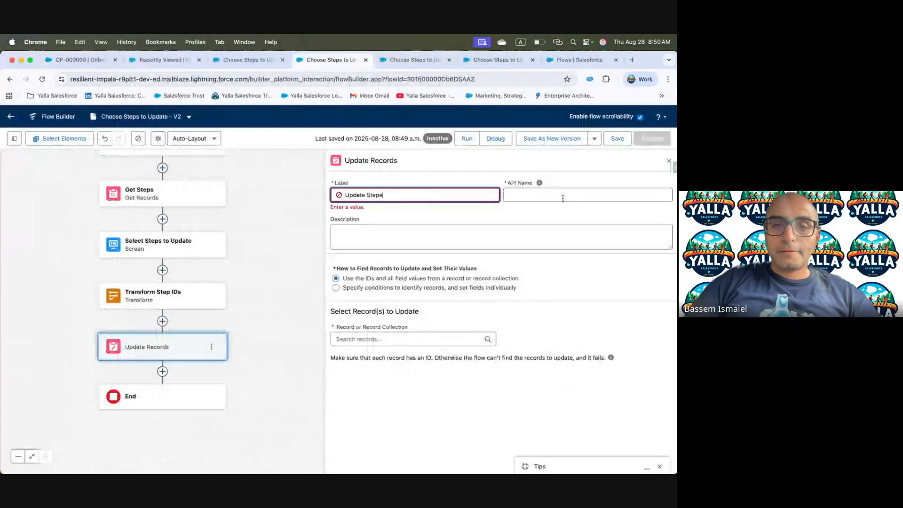
click(563, 197)
click(448, 231)
text(Update Steps)
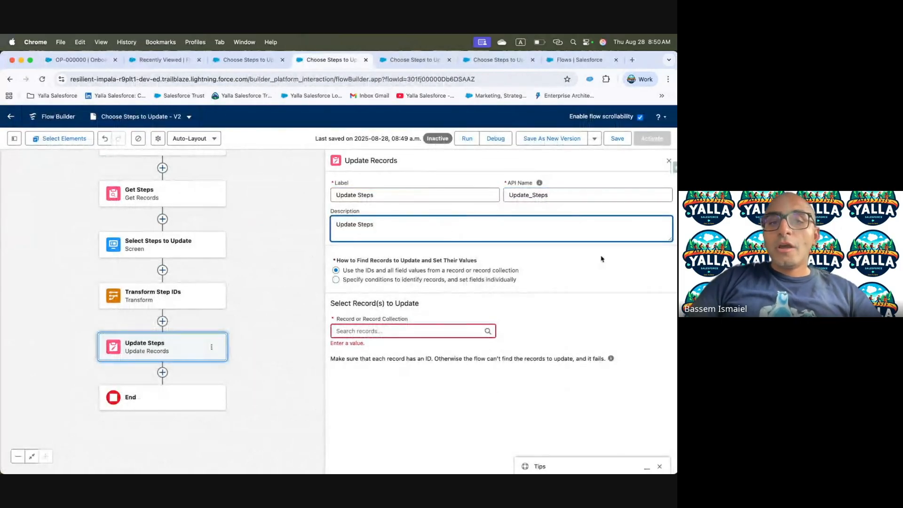
Set Update Steps to specify conditions and set fields individually, with Onboarding Project Step as the object
click(528, 267)
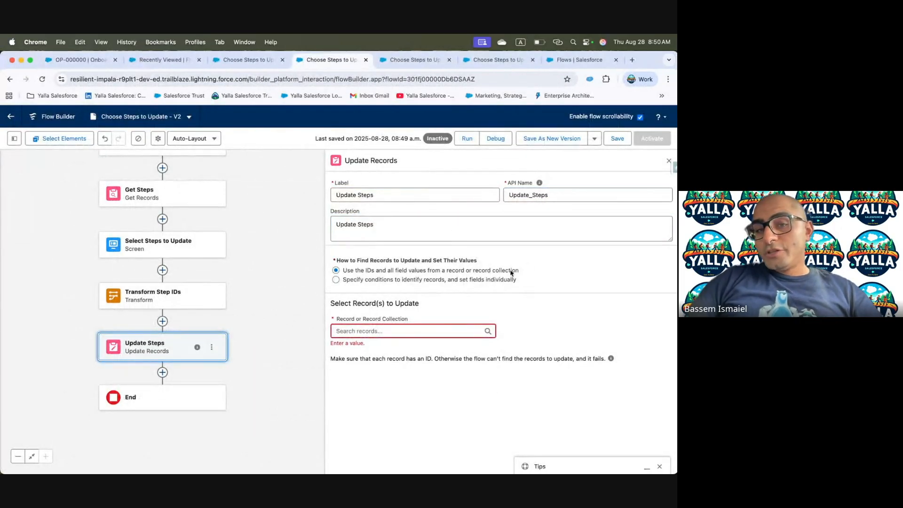
click(487, 283)
click(426, 330)
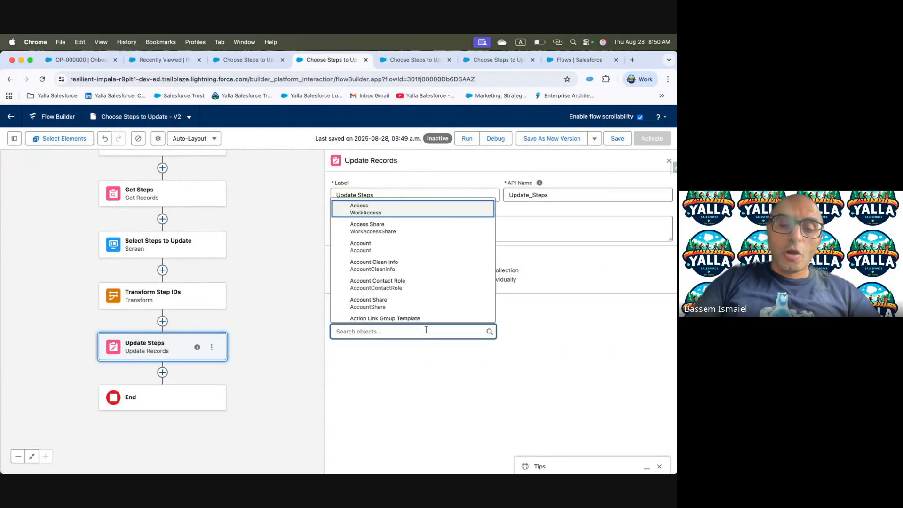
text(Proje)
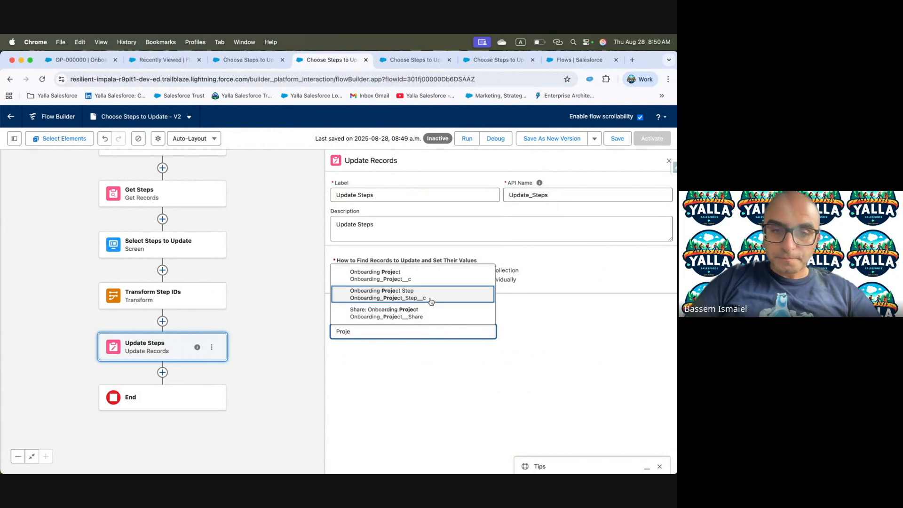
click(431, 297)
Add an Update Steps filter condition where Record ID is In the Transform Step IDs collection
scroll(413, 369, down, 2)
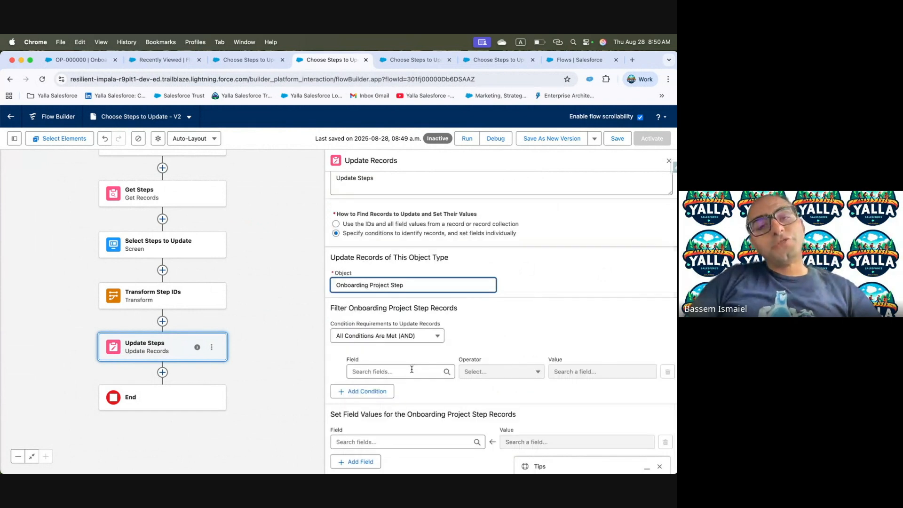
click(412, 369)
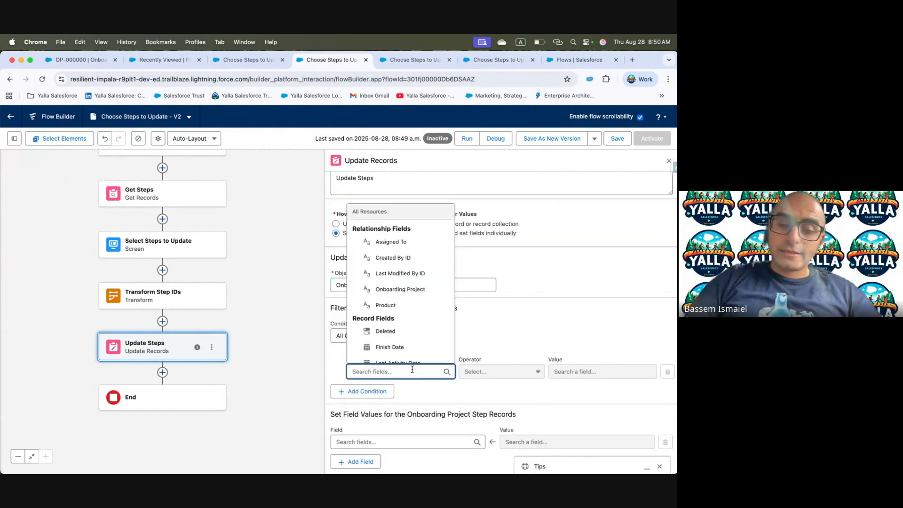
click(519, 340)
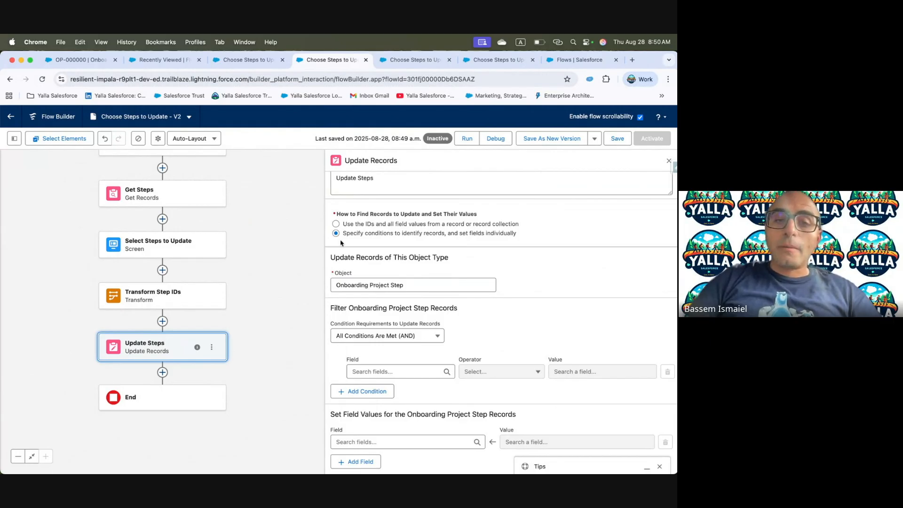
click(379, 372)
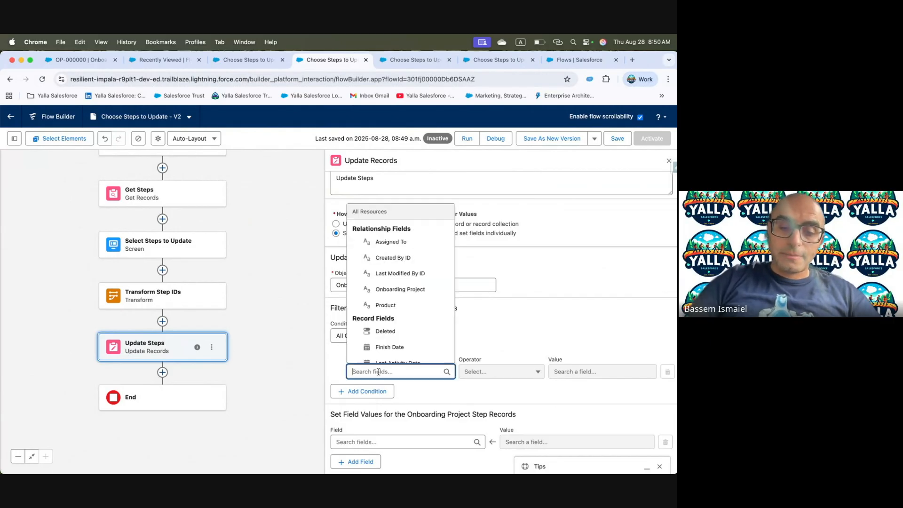
text(id)
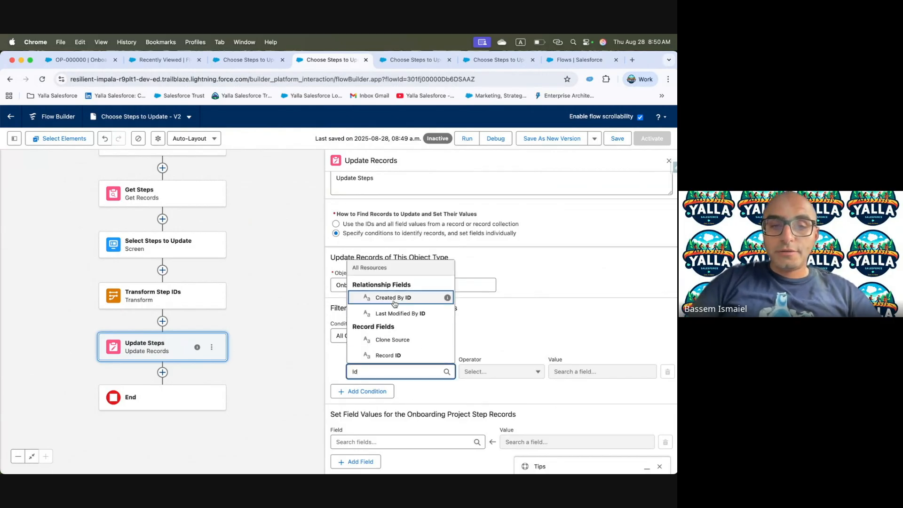
click(395, 356)
click(493, 378)
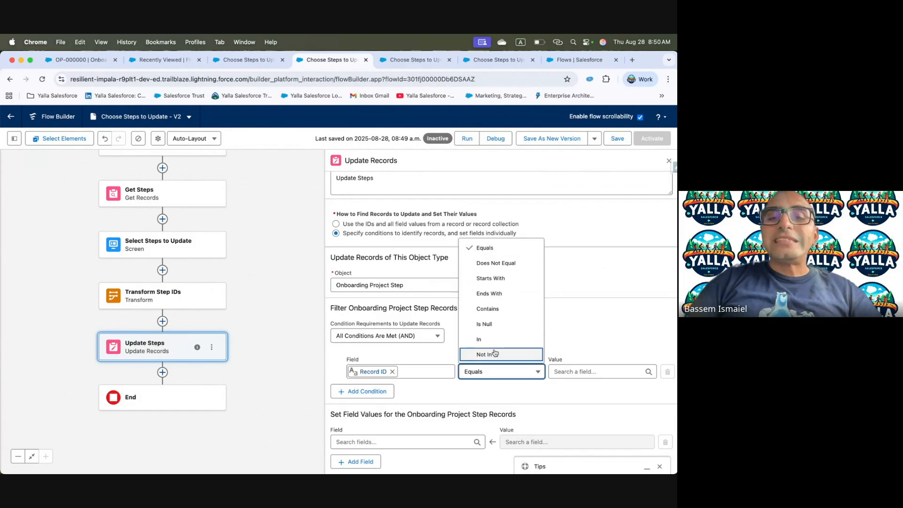
click(492, 346)
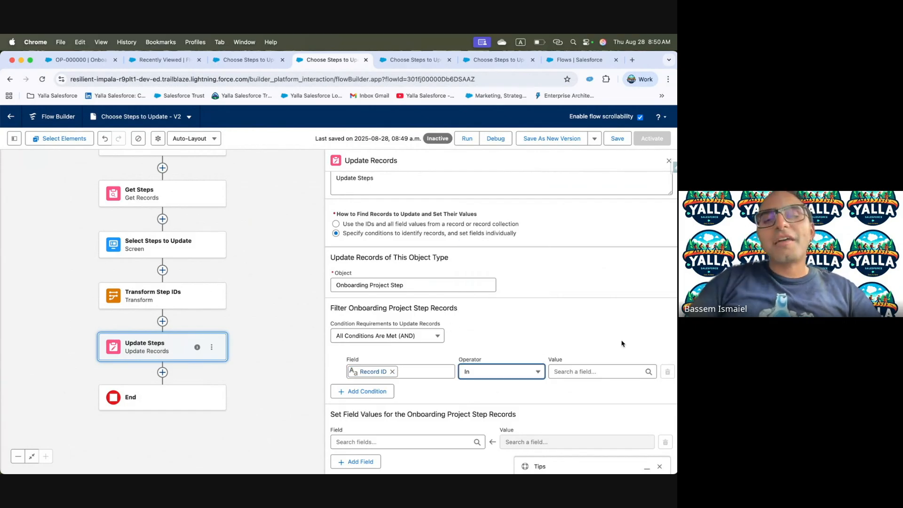
click(600, 370)
text(Tra)
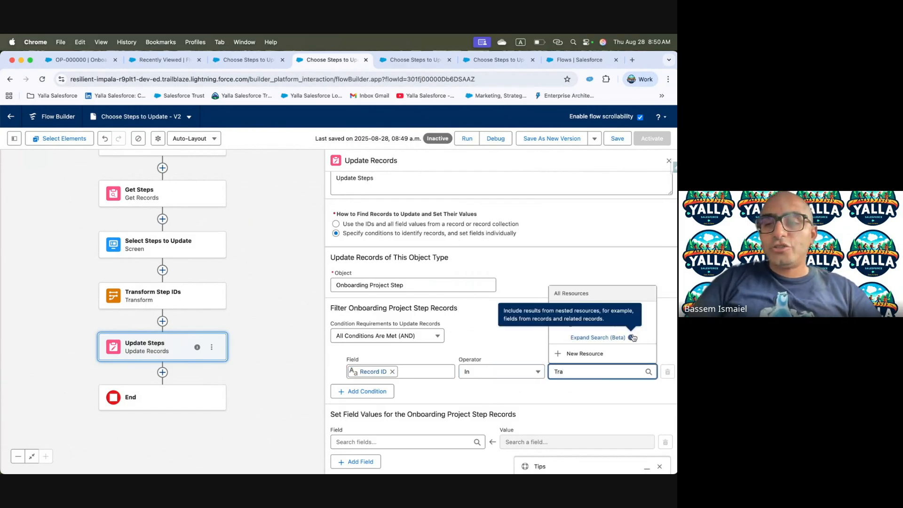
click(619, 323)
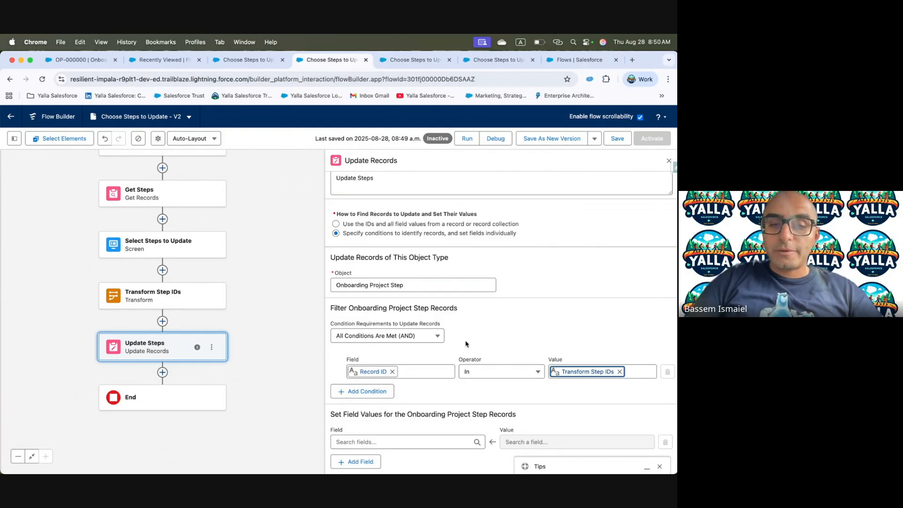
Set the Status field of the step records to New Status from the Select Steps to Update screen, and save the flow
click(405, 442)
text(Stat)
click(399, 427)
click(523, 442)
text(new)
click(534, 395)
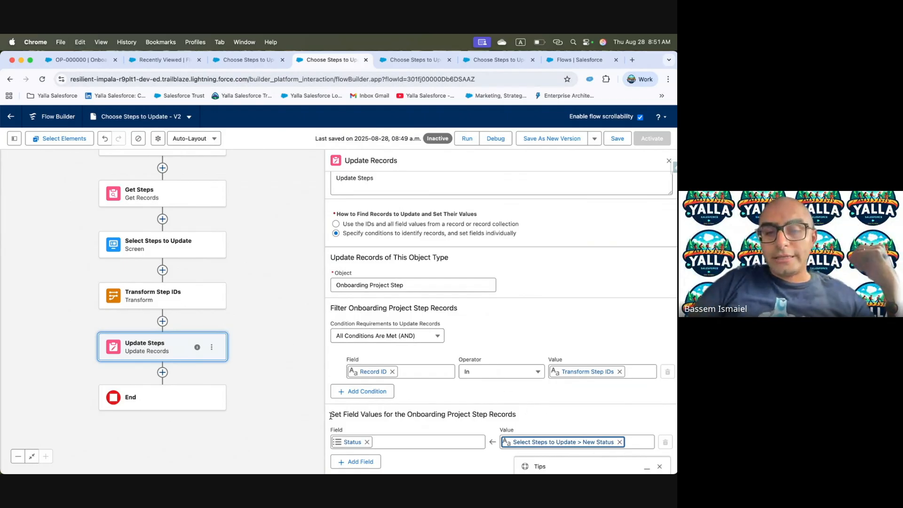
click(617, 139)
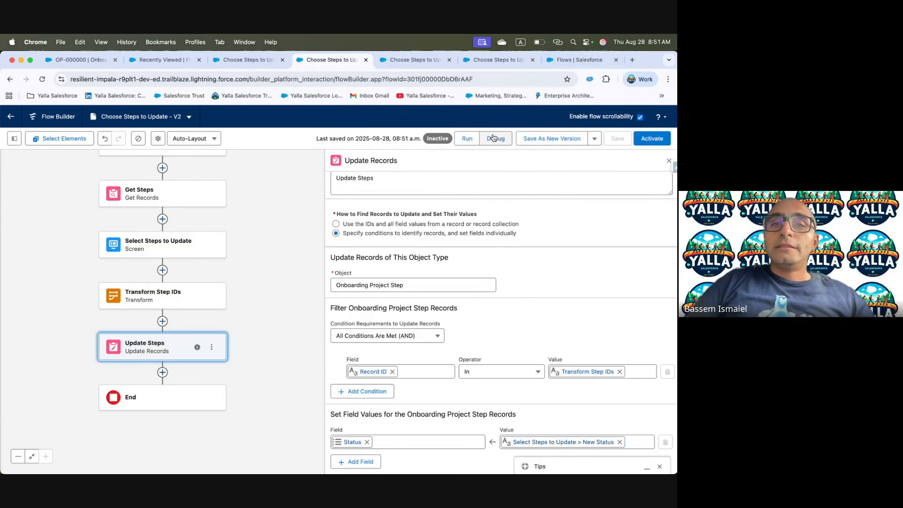
Debug the flow, selecting all listed steps and Canceled by Customer as the new status
click(494, 138)
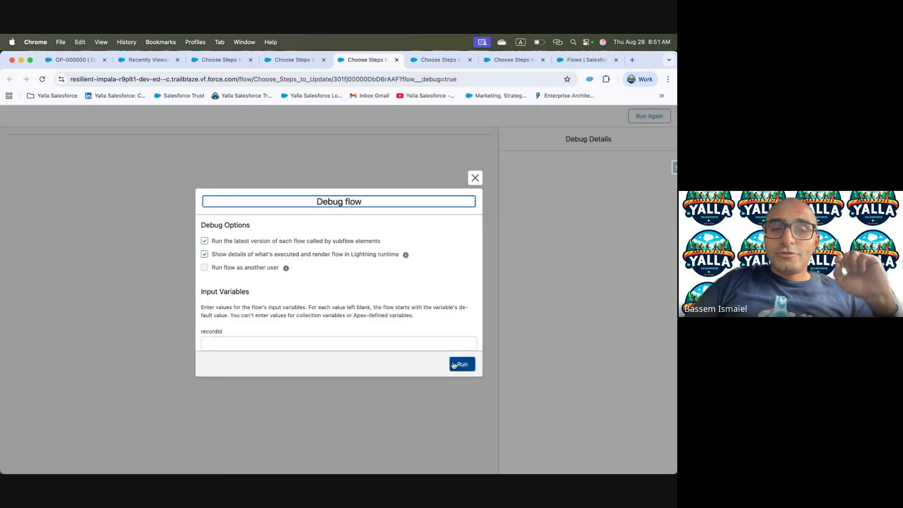
click(461, 365)
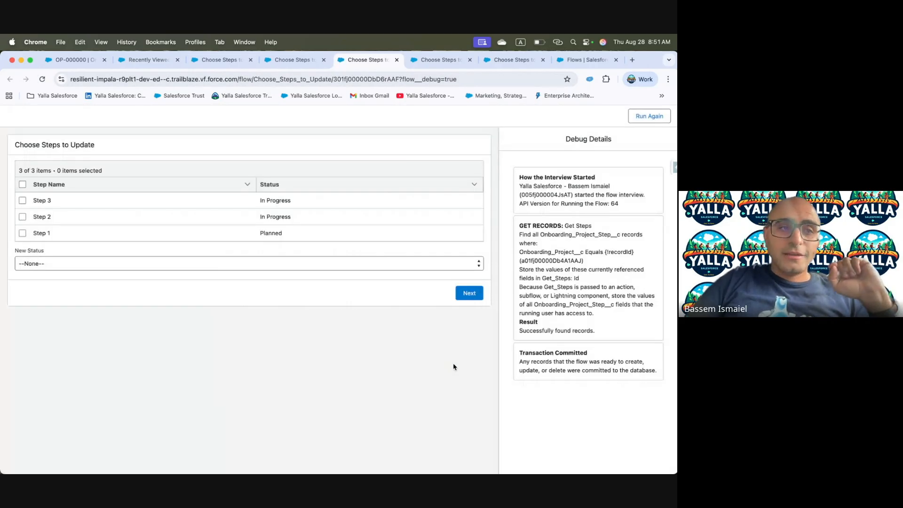
click(22, 184)
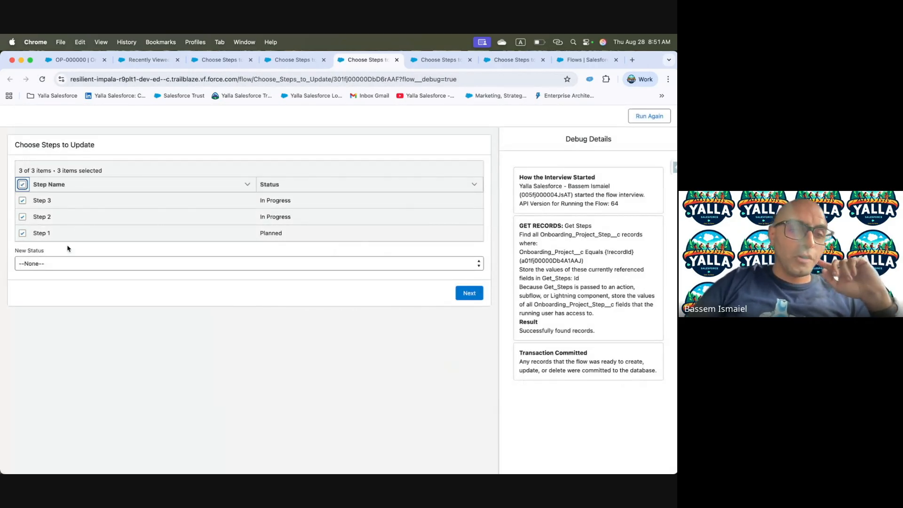
click(61, 263)
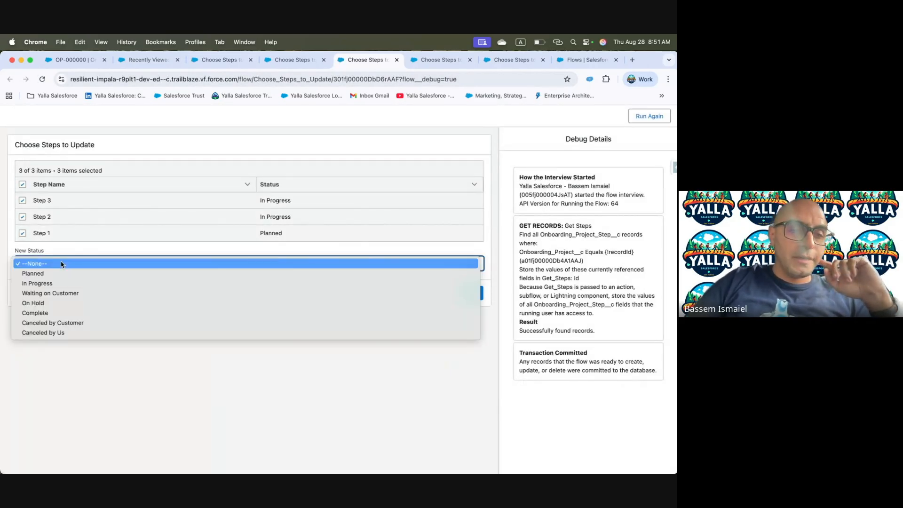
click(92, 326)
click(476, 297)
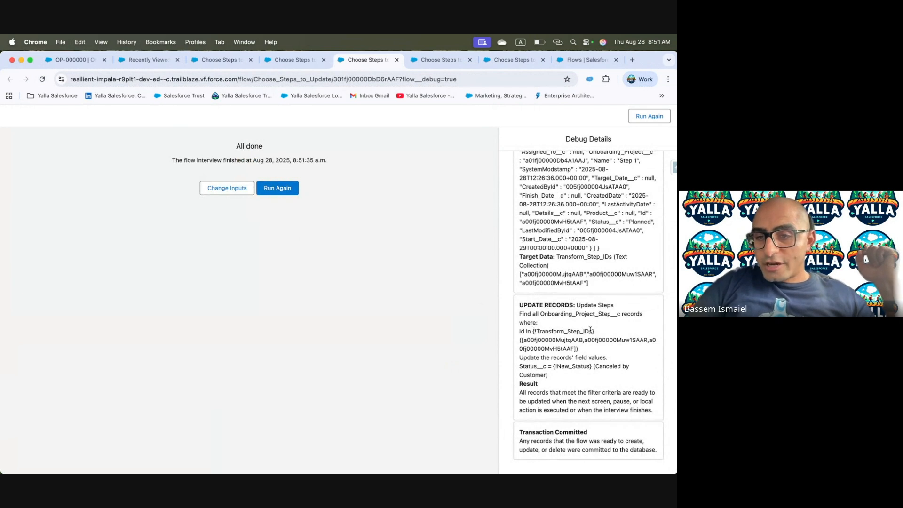
Check the record IDs in the Update Steps debug details and reload the Onboarding Project record to check its step statuses
drag(522, 339, 573, 349)
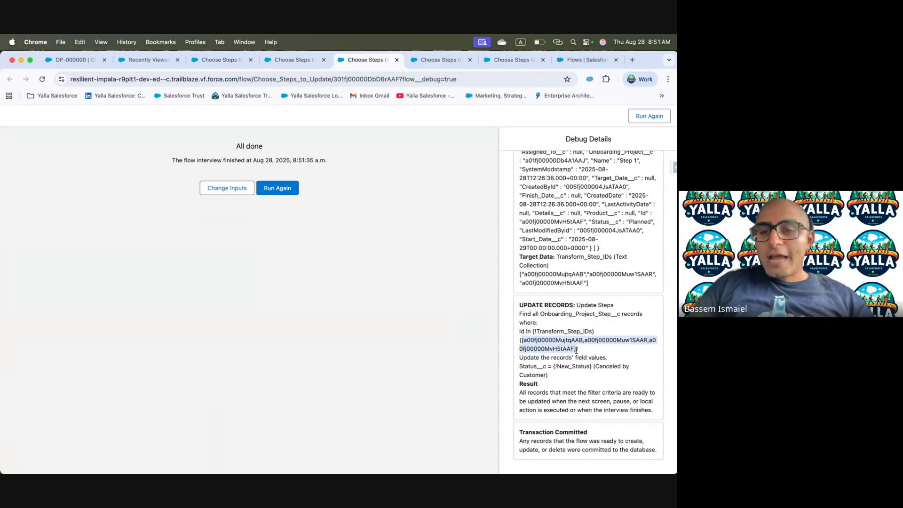
click(73, 60)
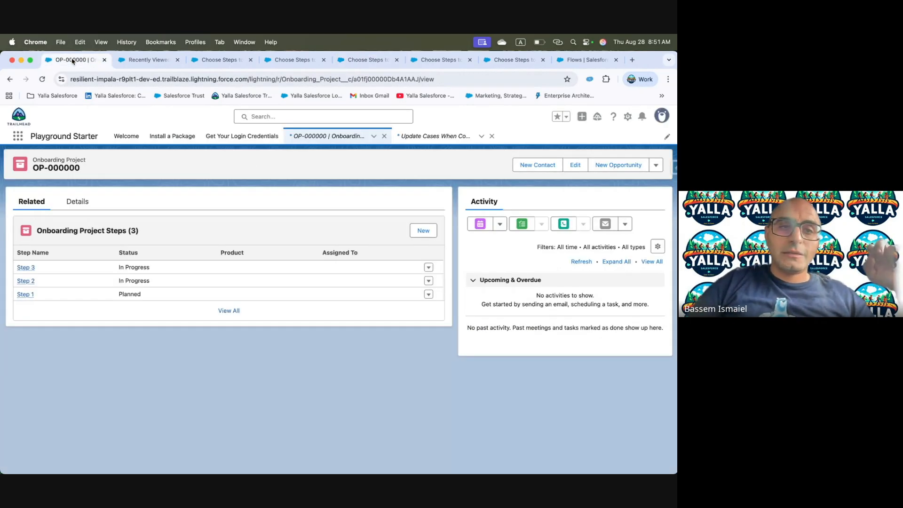
click(462, 79)
key(Return)
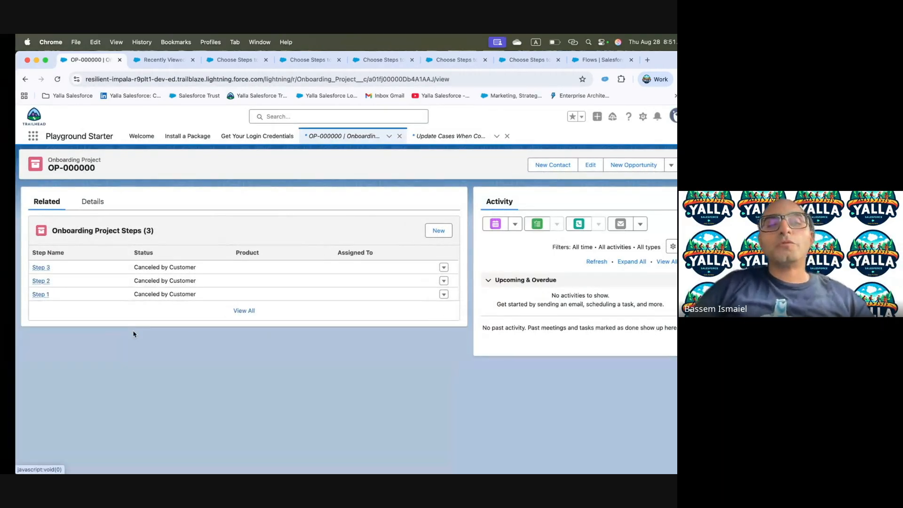
Switch to Trailhead and compare the Update Steps instructions with the built flow, including the filter, field values and closing notes
key(ctrl+Left)
scroll(205, 367, down, 2)
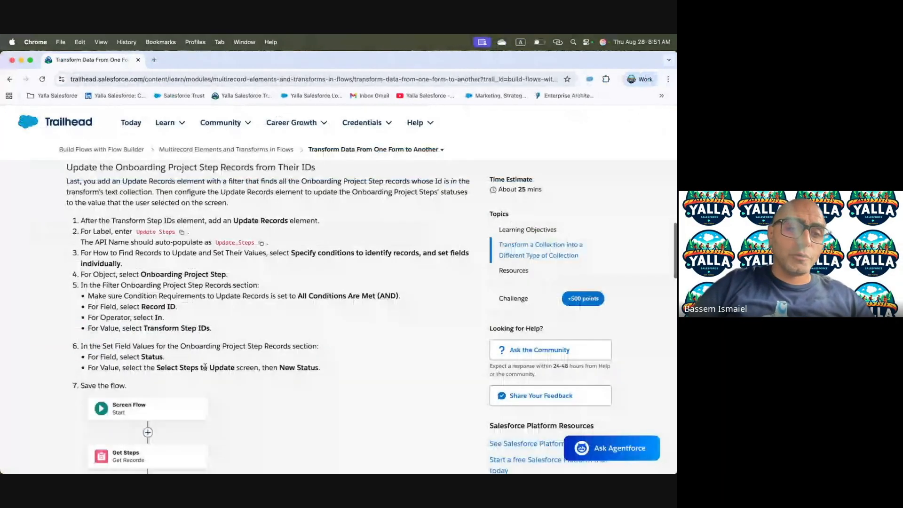
scroll(205, 368, down, 1)
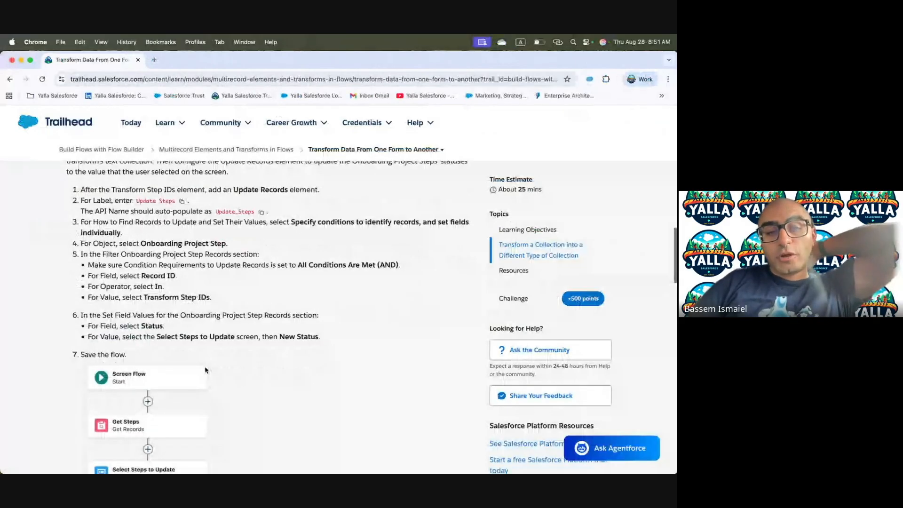
scroll(207, 362, down, 5)
scroll(212, 342, down, 1)
scroll(212, 345, down, 4)
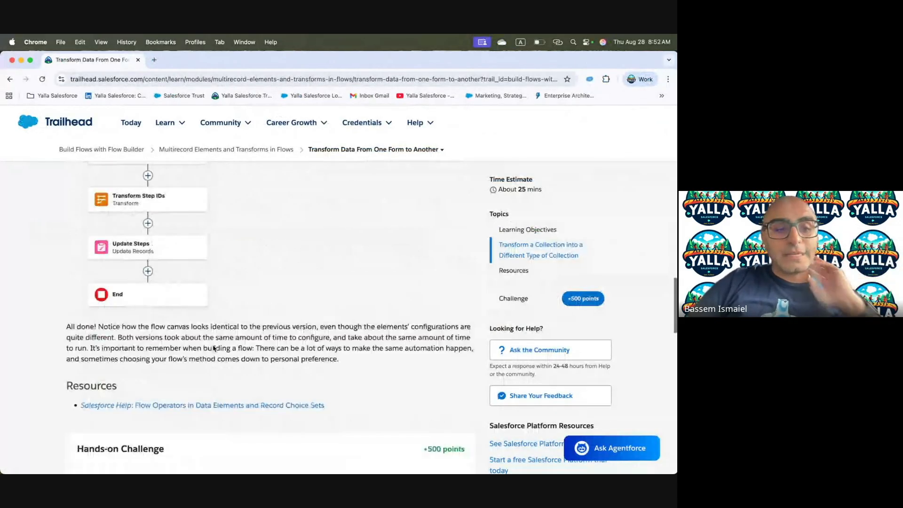
scroll(214, 348, down, 1)
scroll(215, 346, up, 10)
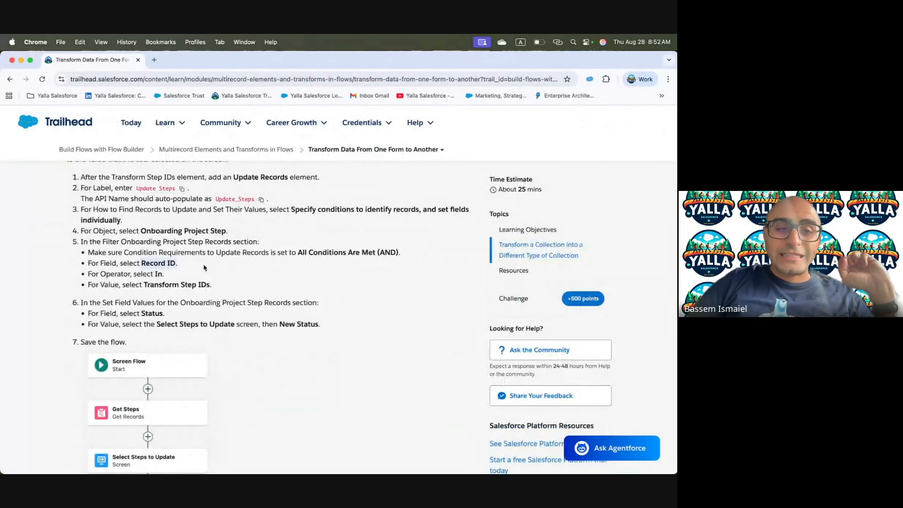
drag(141, 285, 211, 285)
double_click(152, 313)
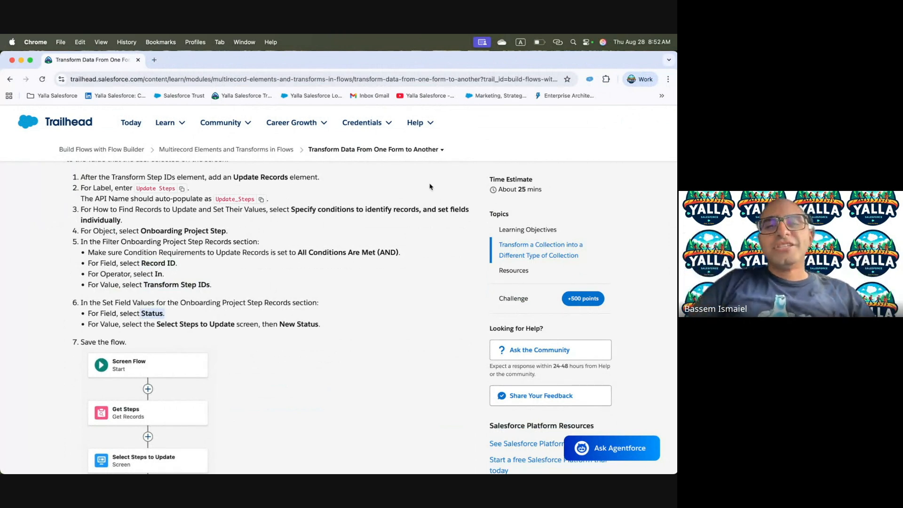
Open the Transform Multiple Records unit and read which flow its hands-on challenge says to open
click(381, 148)
click(341, 224)
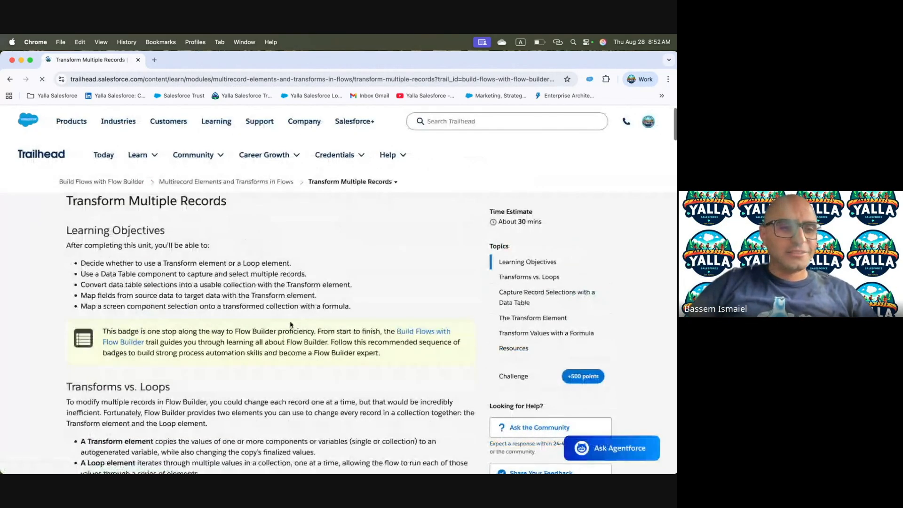
scroll(290, 324, down, 20)
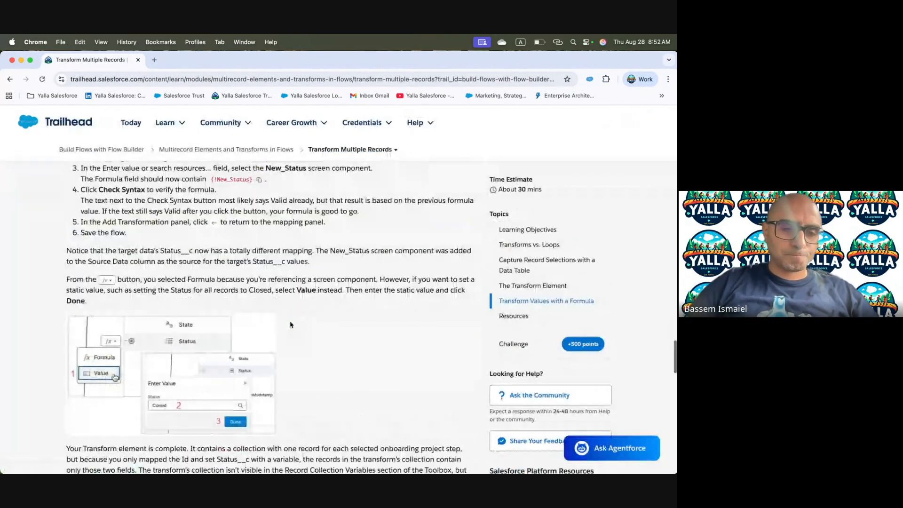
scroll(291, 324, down, 15)
scroll(291, 324, up, 8)
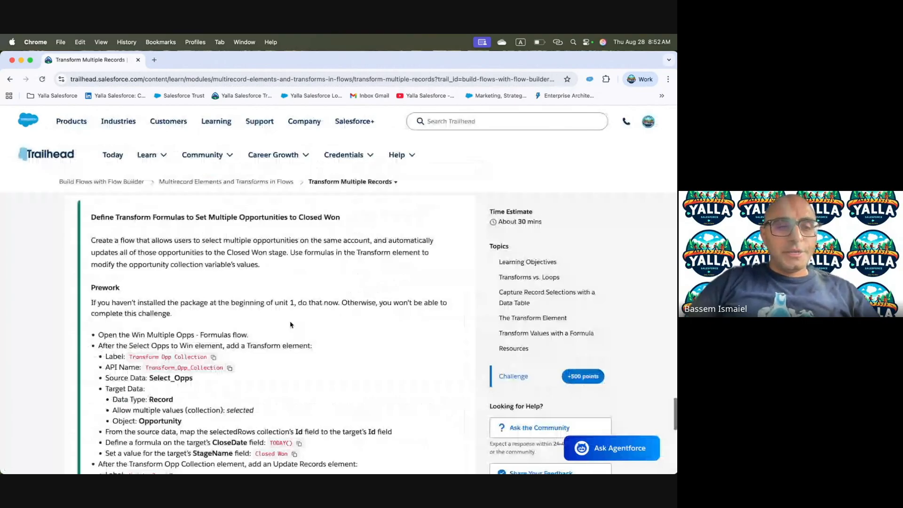
scroll(290, 324, down, 1)
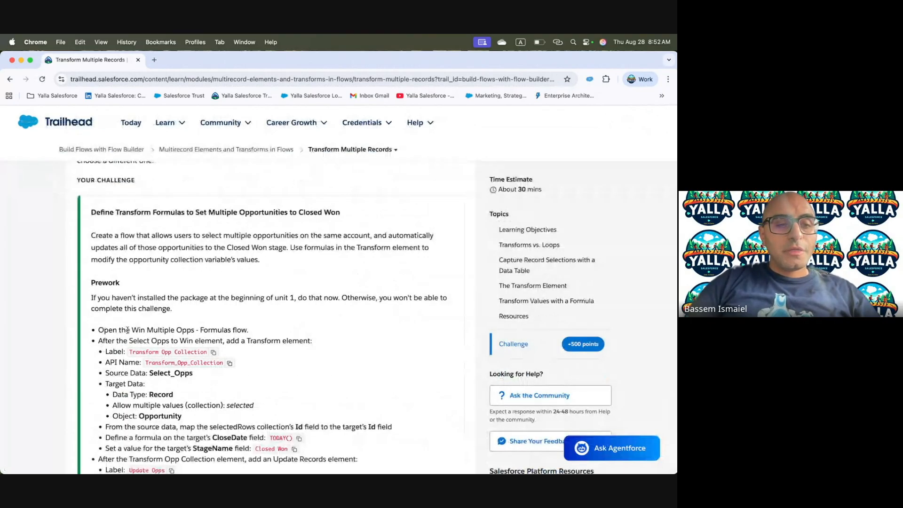
drag(132, 330, 248, 330)
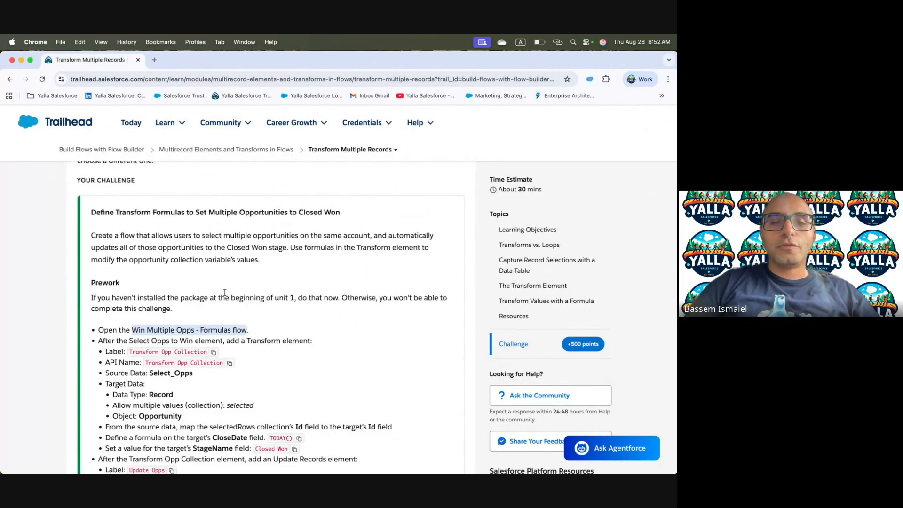
Return to the Salesforce org and close every browser tab except the Onboarding Project record
key(ctrl+Right)
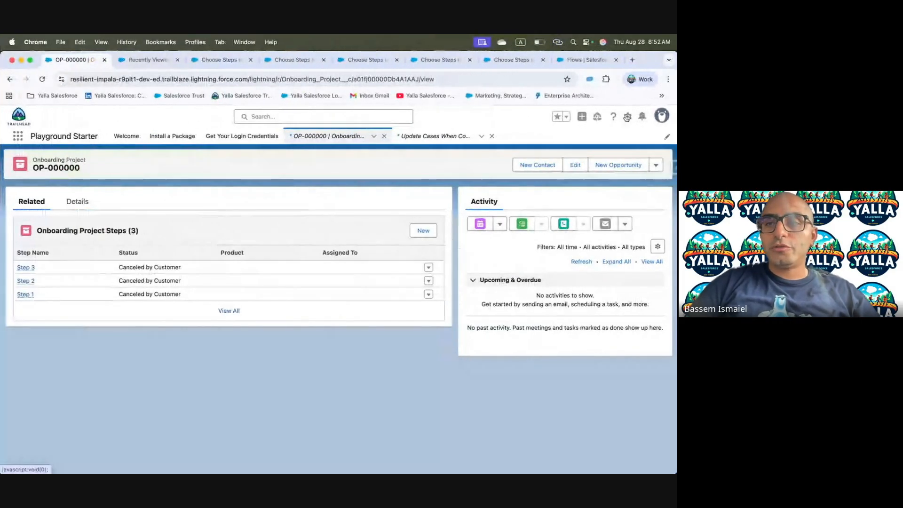
click(630, 116)
click(178, 61)
click(178, 61)
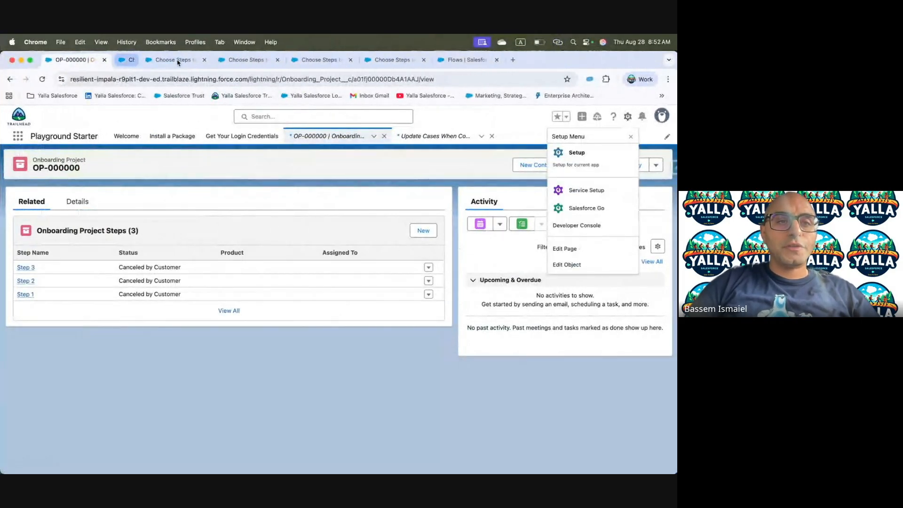
click(178, 60)
click(178, 61)
click(178, 60)
click(178, 61)
click(178, 61)
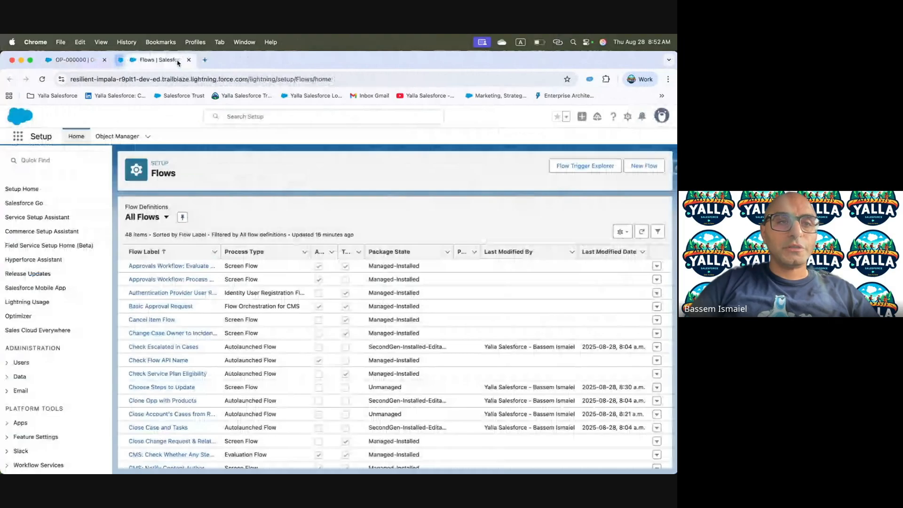
click(178, 61)
Open Salesforce Setup and find the Flows page by searching for flow
click(628, 116)
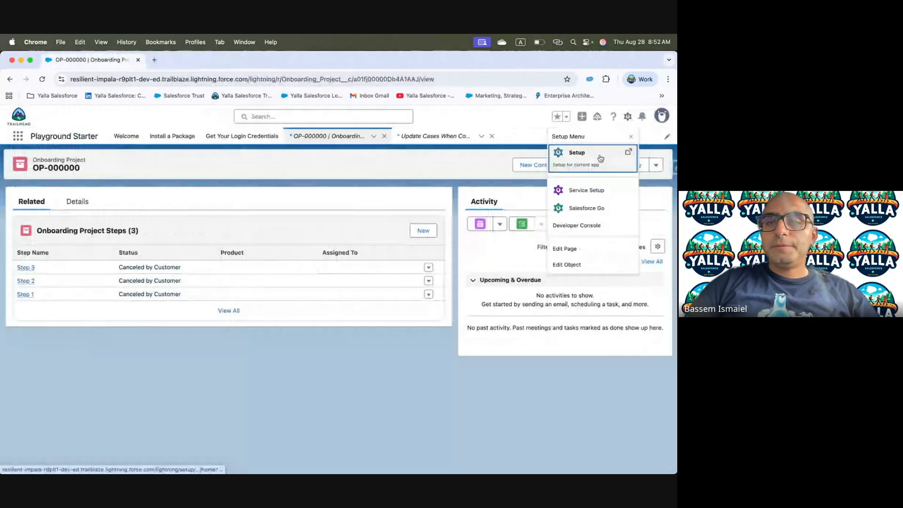
click(597, 155)
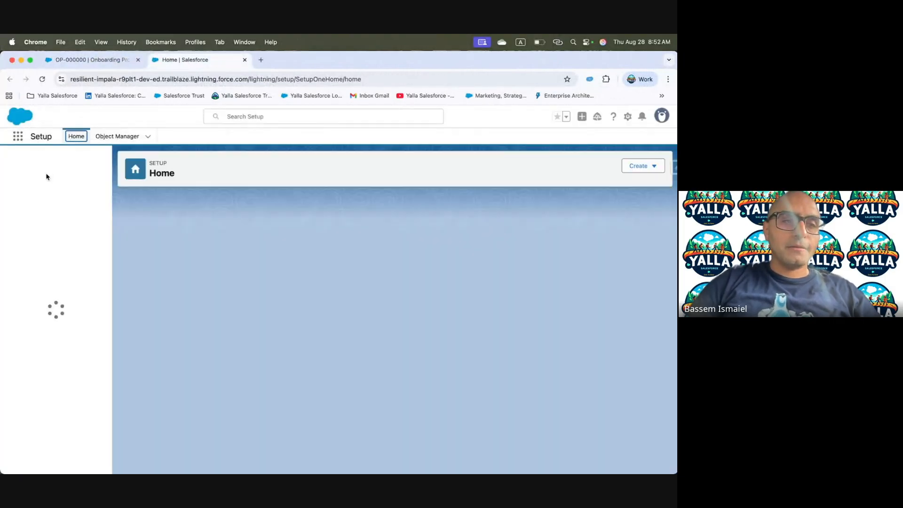
click(46, 160)
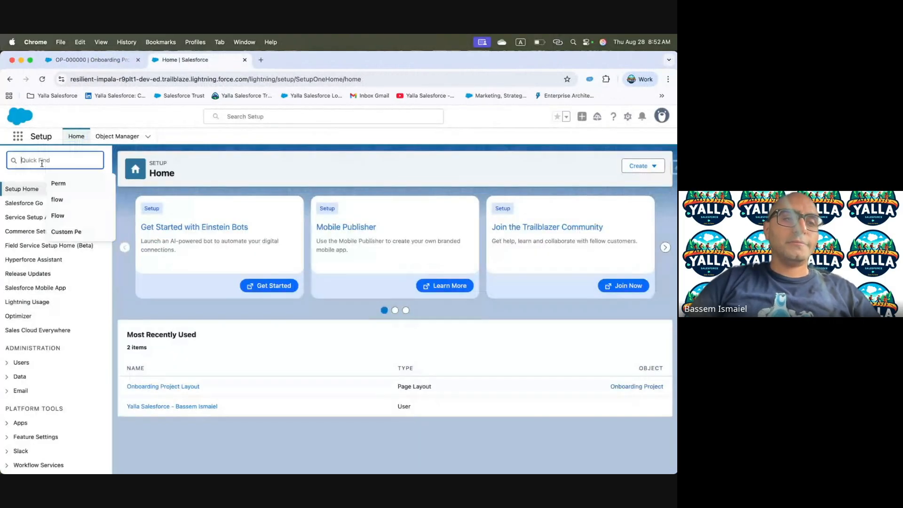
text(flow)
click(32, 304)
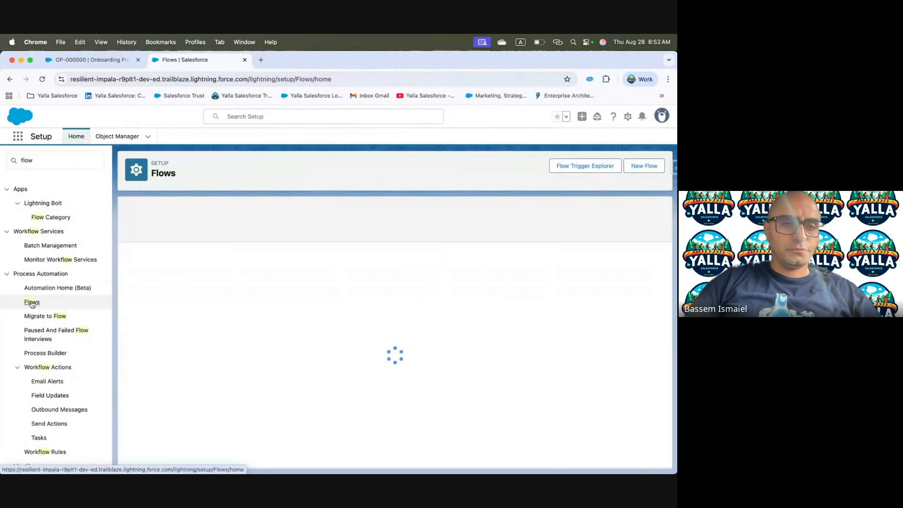
Widen the Flow Label column and look through the flow list for the Win Multiple Opps - Formulas flow
key(super+f)
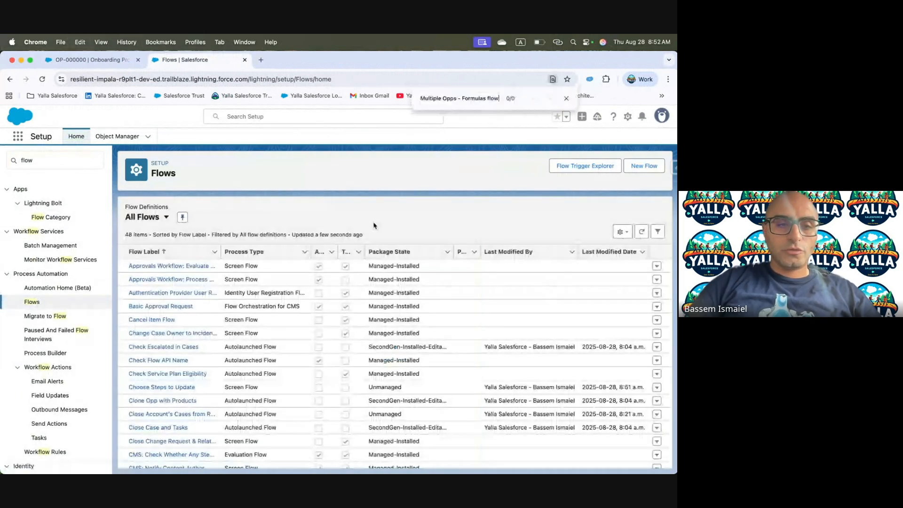
drag(220, 253, 389, 252)
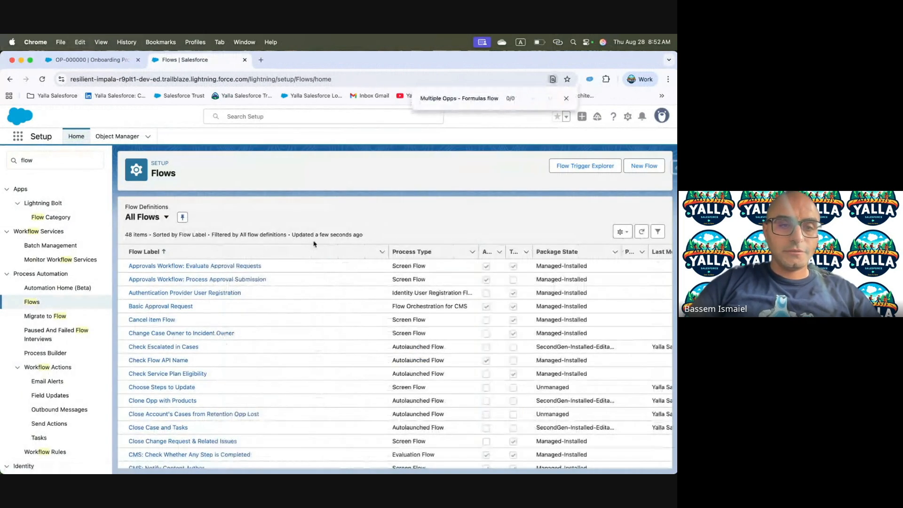
scroll(265, 352, down, 10)
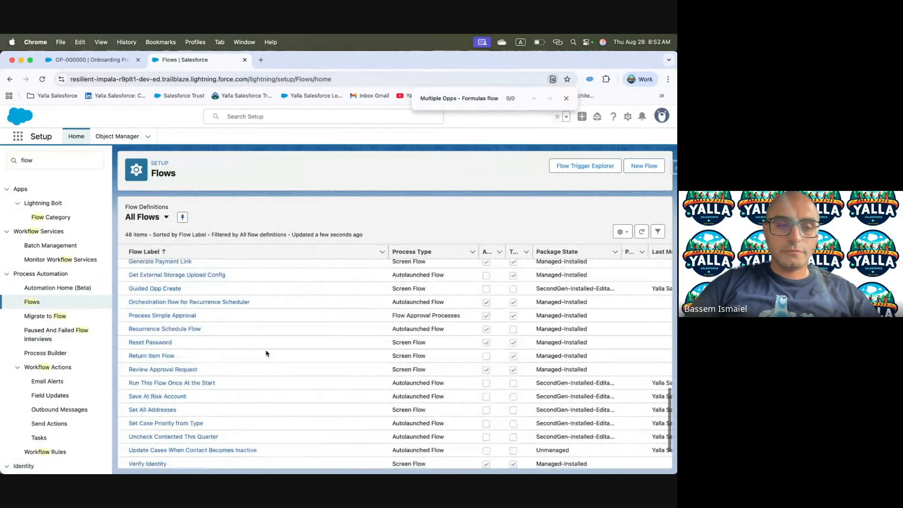
scroll(266, 353, up, 10)
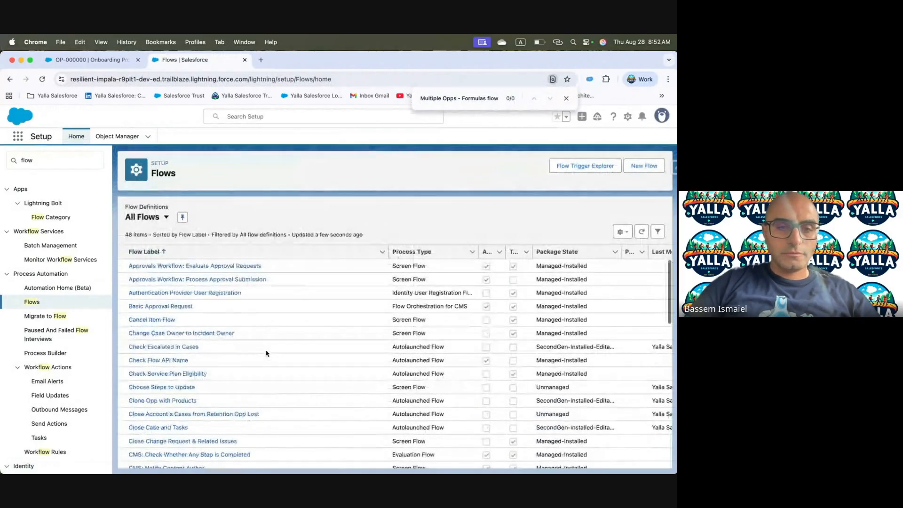
scroll(266, 353, down, 5)
scroll(266, 354, up, 5)
Shorten the page search to Win Multiple Opps and open the Win Multiple Opps - Formulas flow
key(super+f)
key(BackSpace)
key(BackSpace)
key(BackSpace)
key(BackSpace)
key(BackSpace)
key(BackSpace)
key(BackSpace)
key(BackSpace)
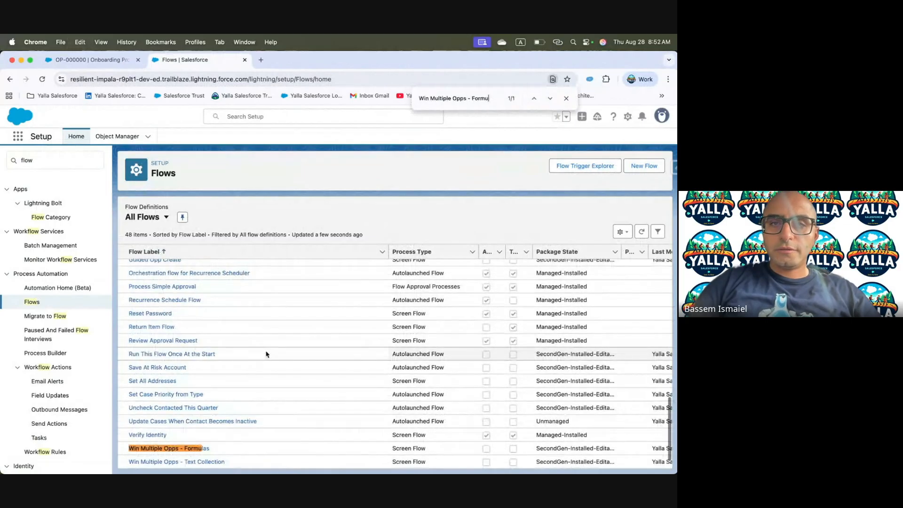
key(BackSpace)
key(BackSpace)
key(BackSpace)
key(BackSpace)
key(BackSpace)
key(BackSpace)
key(BackSpace)
key(BackSpace)
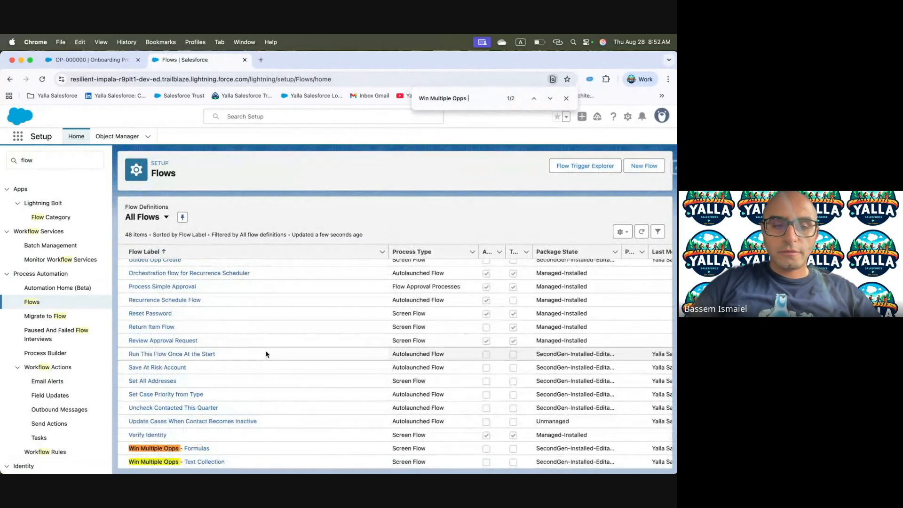
click(200, 448)
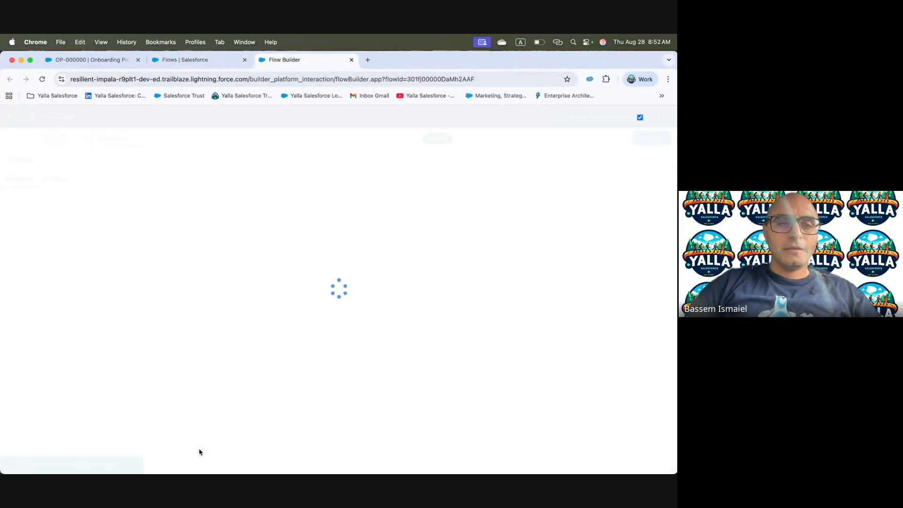
Check the challenge instructions, then review the Get Opps element's Opportunity filter conditions and record storage settings
key(ctrl+Left)
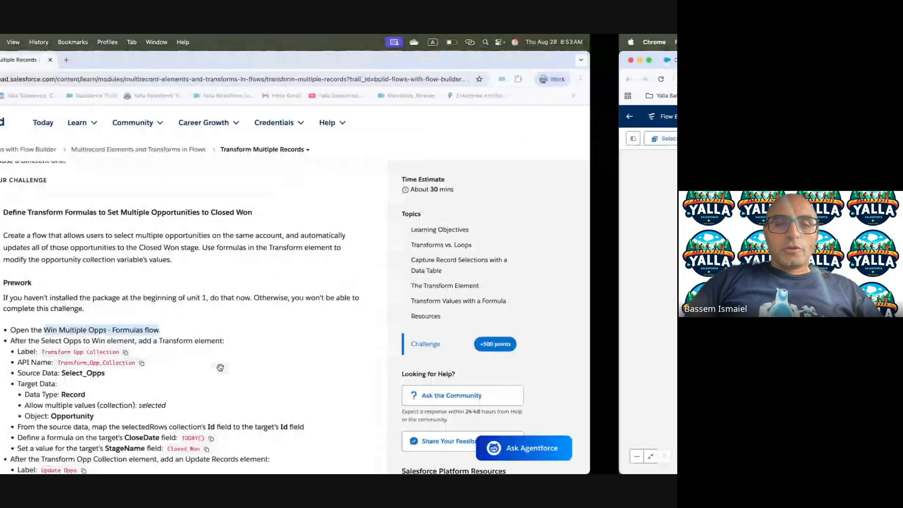
key(ctrl+Right)
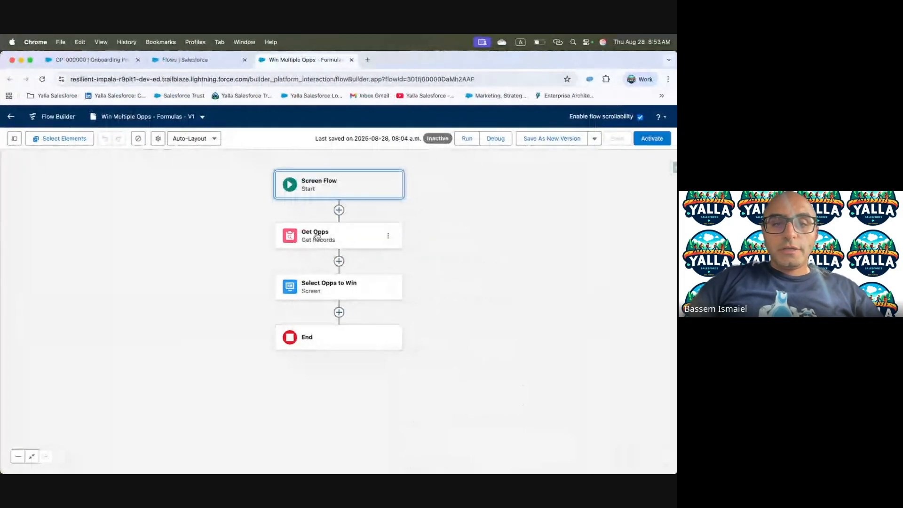
click(316, 234)
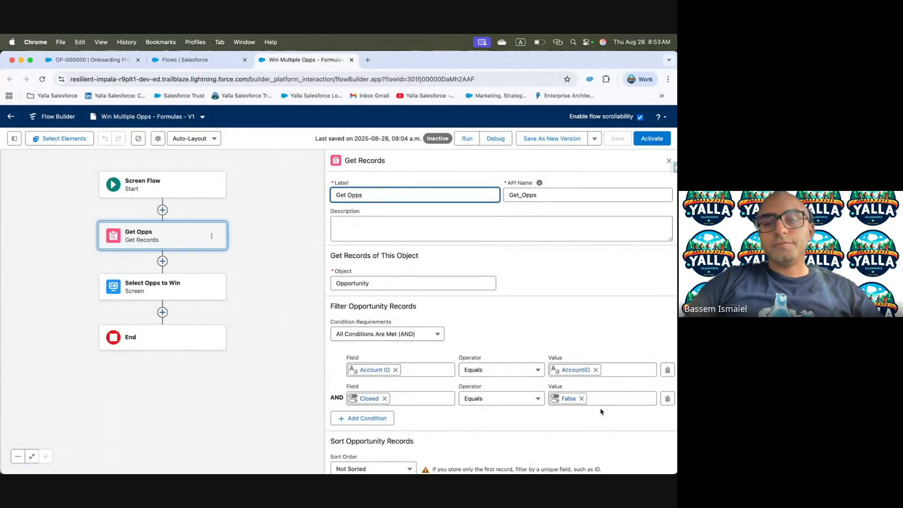
scroll(566, 419, down, 3)
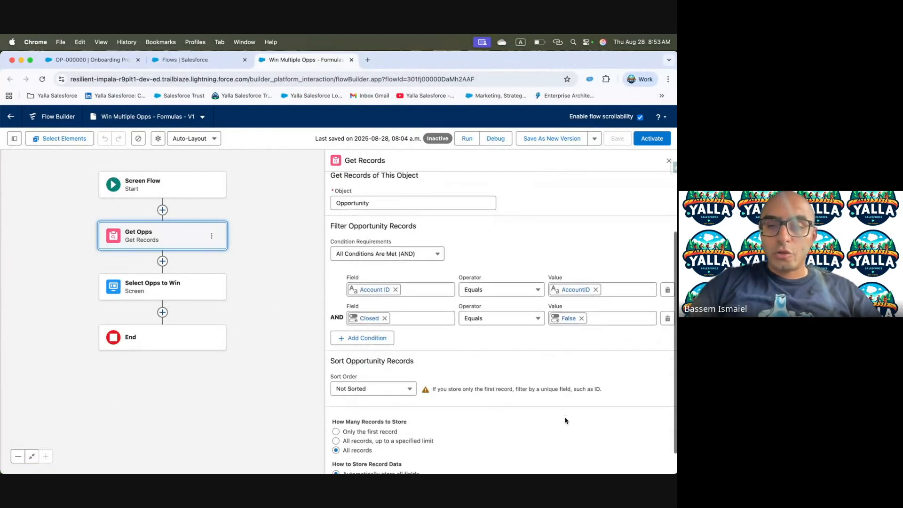
scroll(566, 420, down, 1)
key(ctrl+Left)
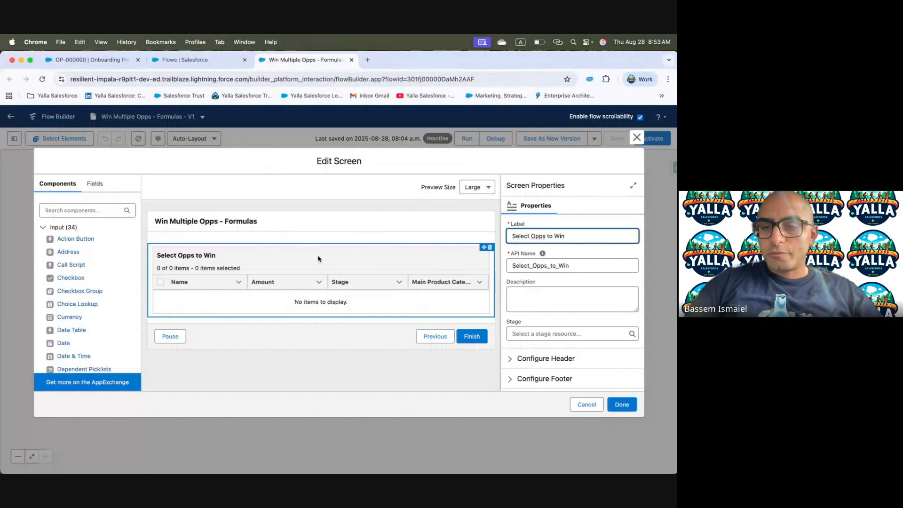
Inspect the Select Opps to Win screen's data table, then review how Get Opps stores its records and the flow's resources
click(318, 259)
click(593, 407)
click(190, 234)
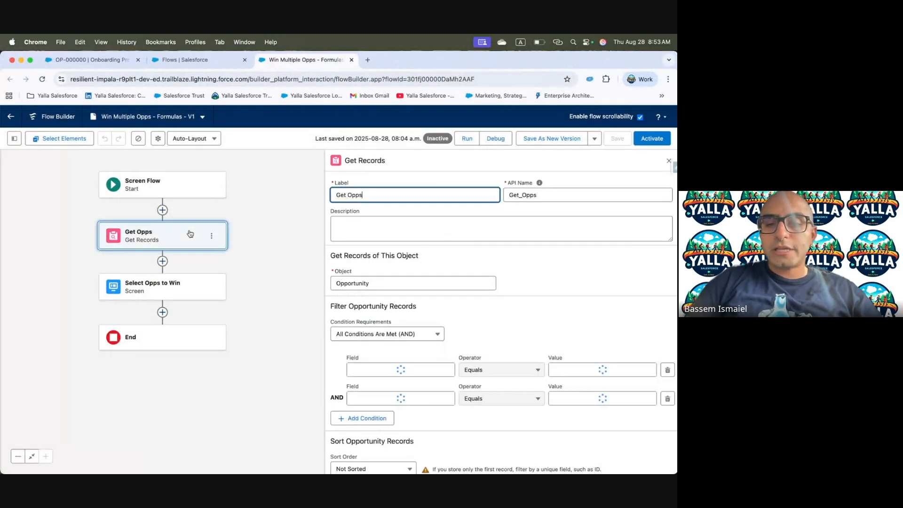
scroll(376, 422, down, 3)
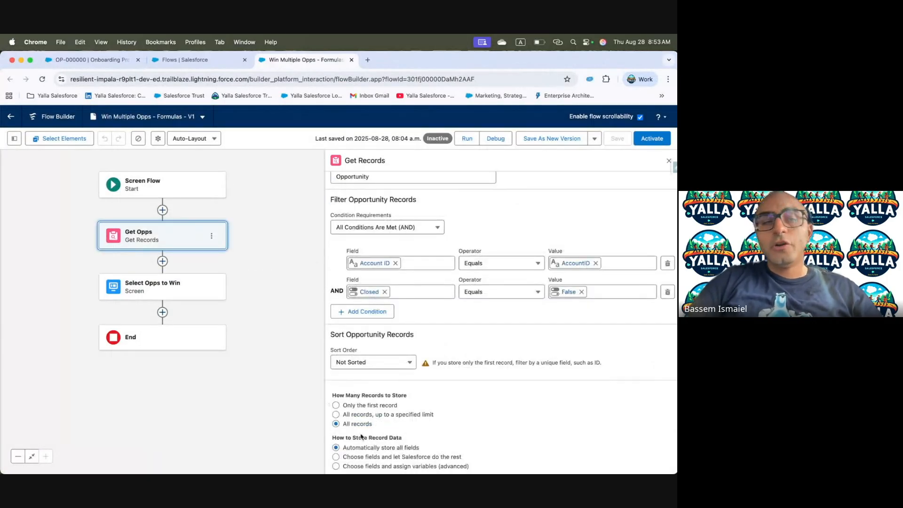
click(14, 138)
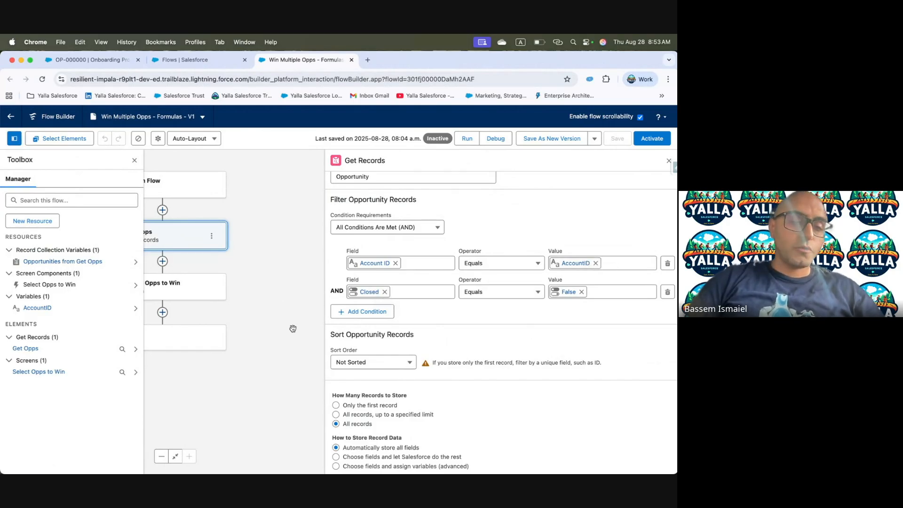
Read the Trailhead challenge description and its instructions on the Transform element that follows Select Opps to Win
key(ctrl+Left)
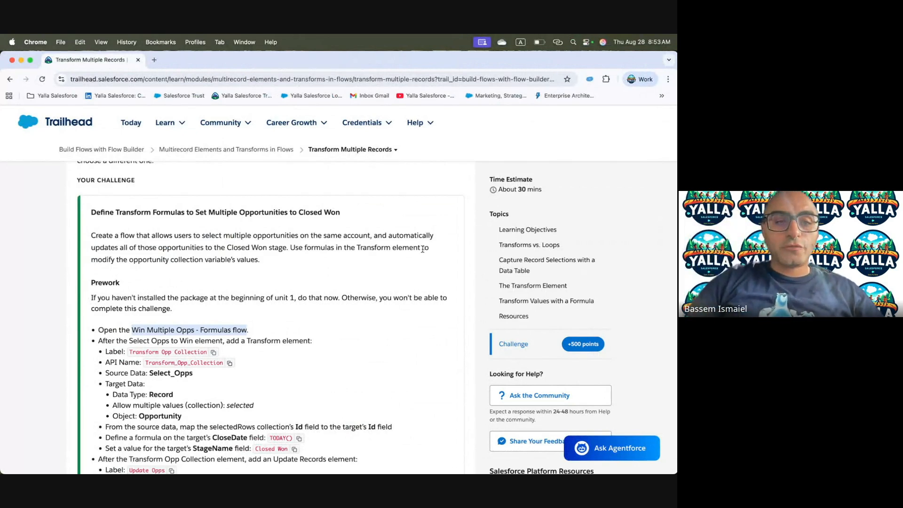
drag(128, 260, 243, 259)
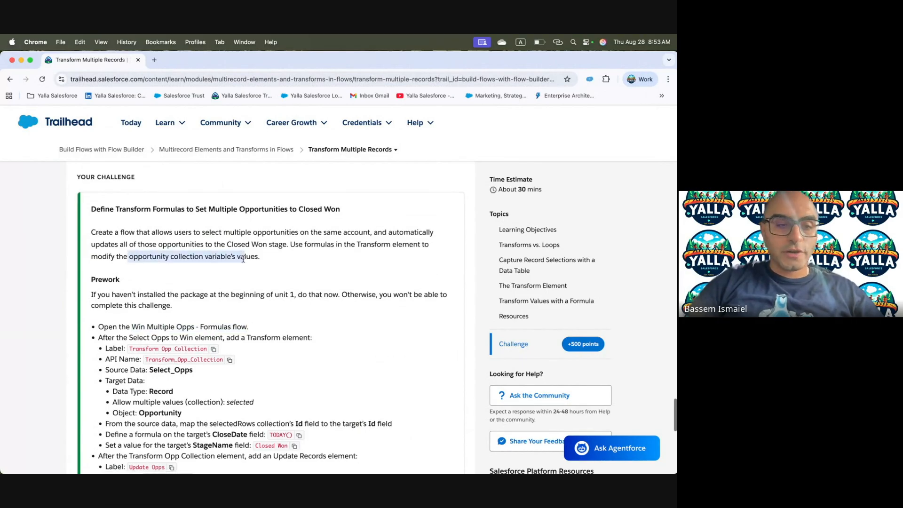
scroll(243, 259, down, 3)
drag(98, 267, 237, 274)
drag(149, 279, 146, 279)
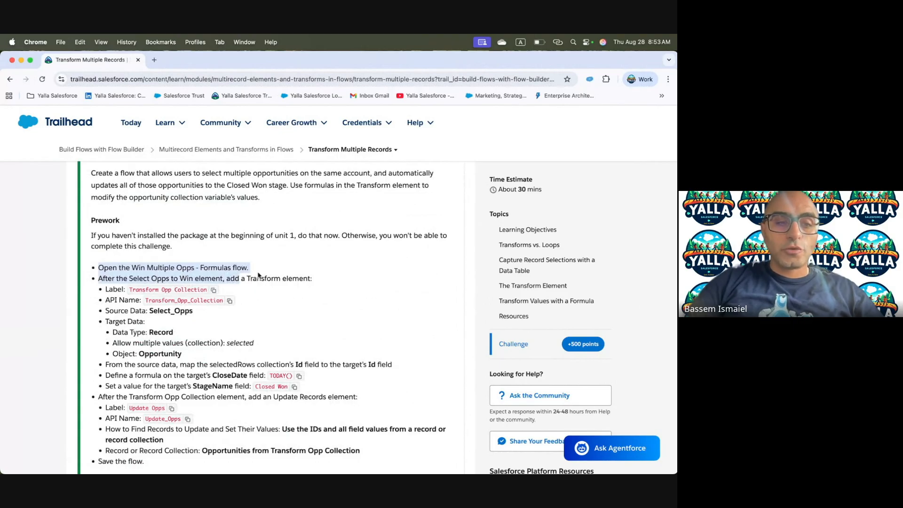
Add a Transform element after the Select Opps to Win screen, with Transform Opp Collection as both its label and description
key(ctrl+Right)
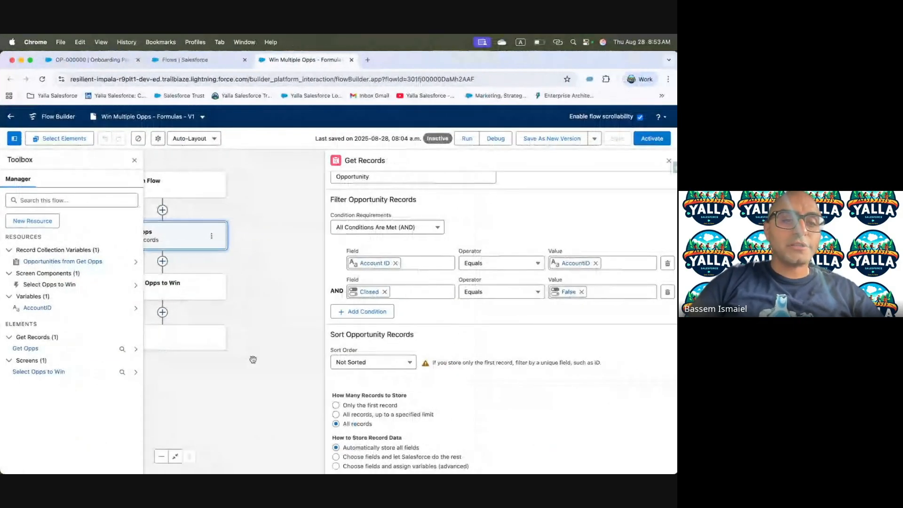
click(162, 312)
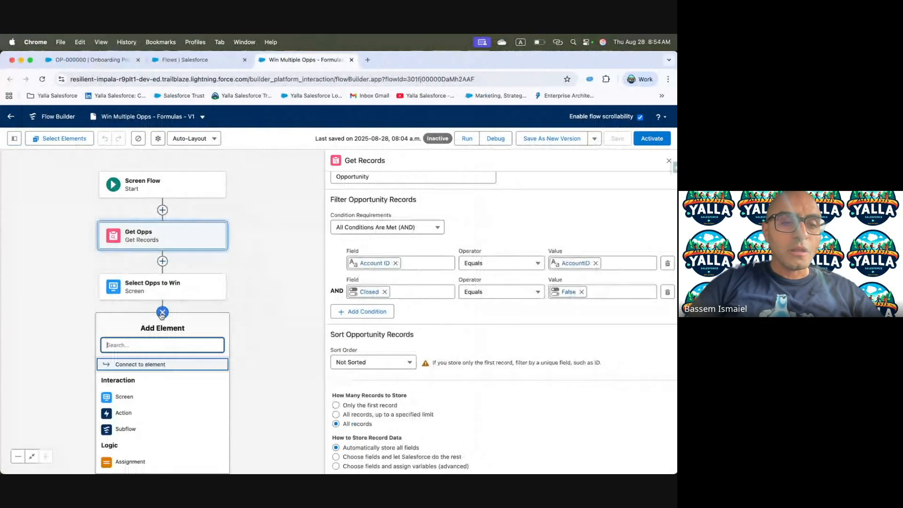
text(Trans)
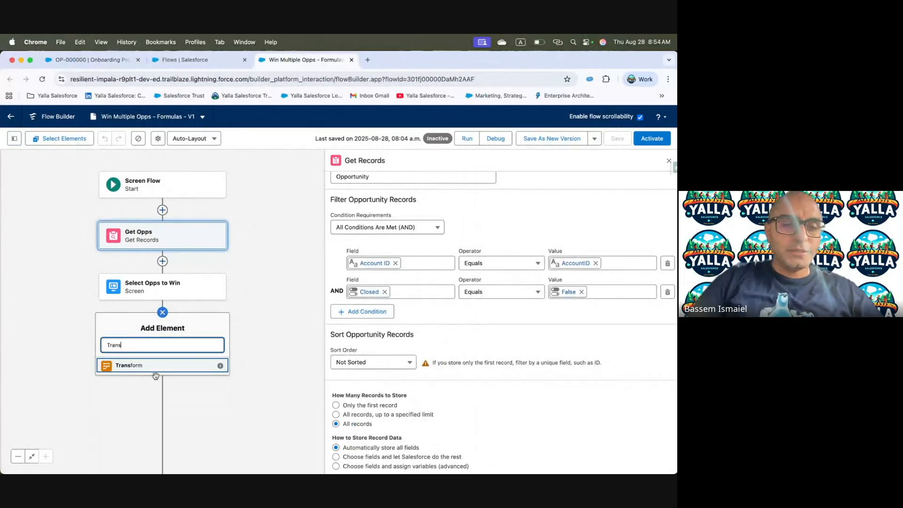
click(150, 365)
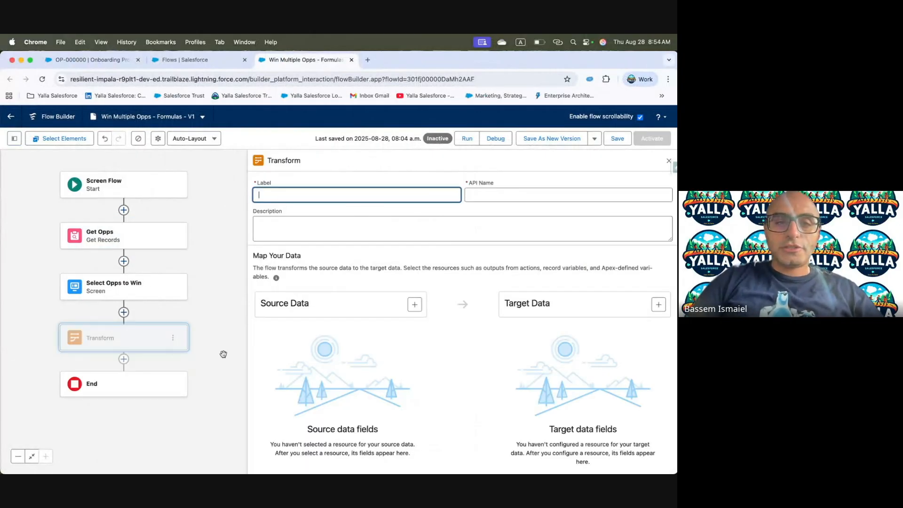
key(ctrl+Left)
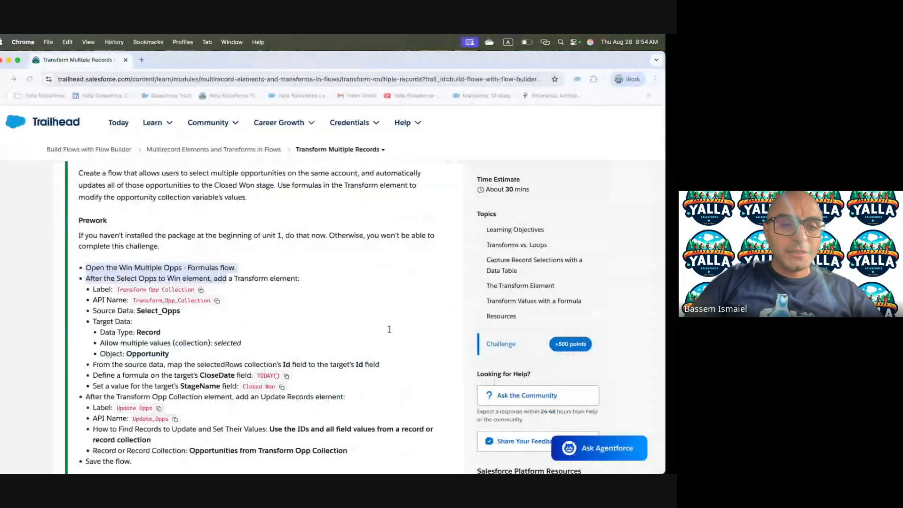
key(ctrl+Right)
click(369, 199)
text(Transform Opp Collection)
key(Tab)
key(Tab)
text(Transform Opp Collection)
Check the required source in the Trailhead instructions, add Select_Opps as the Transform's source data and expand its selectedRows collection
key(ctrl+Left)
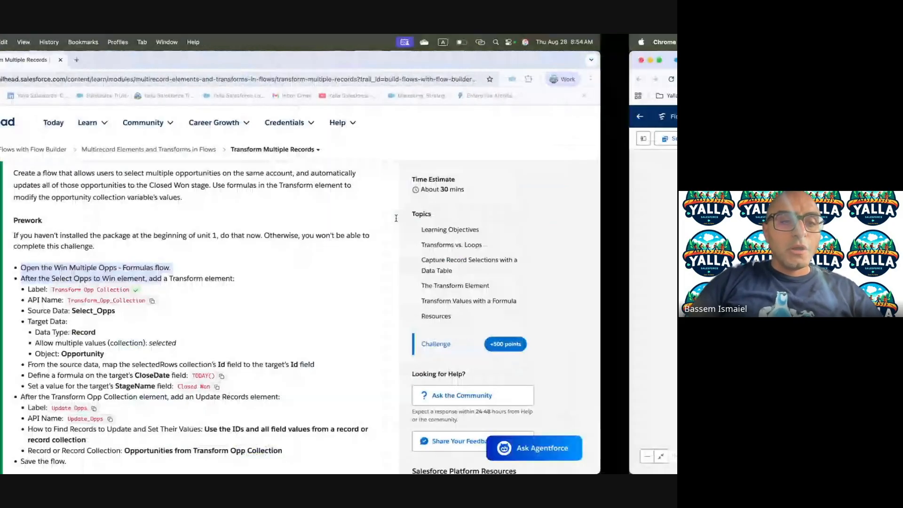
scroll(190, 330, down, 3)
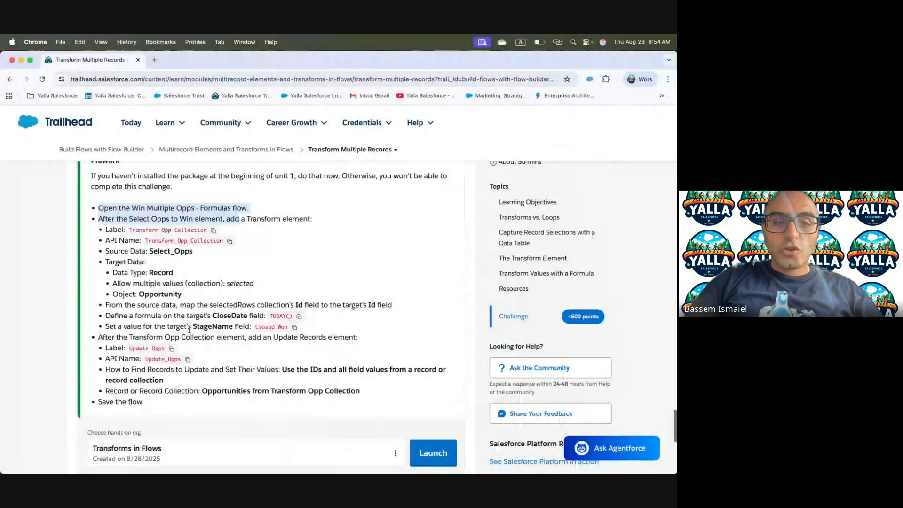
double_click(170, 251)
key(ctrl+Right)
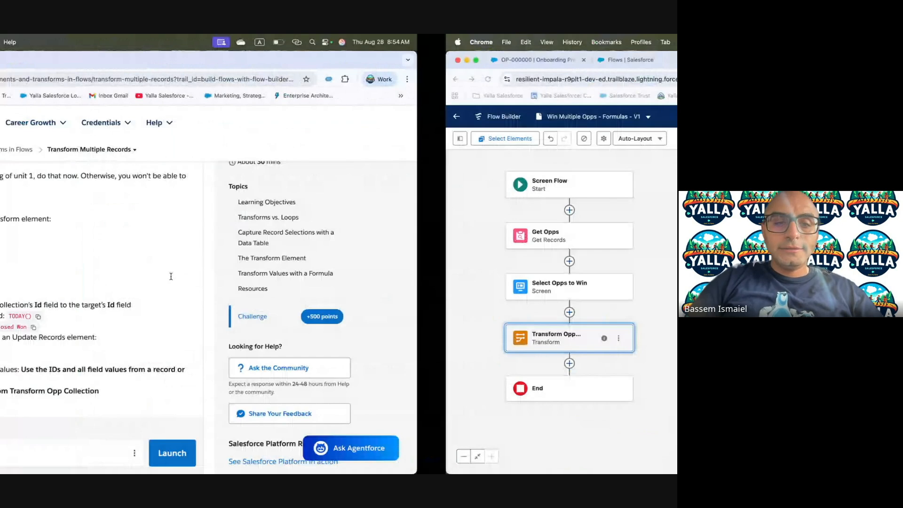
click(413, 304)
click(325, 305)
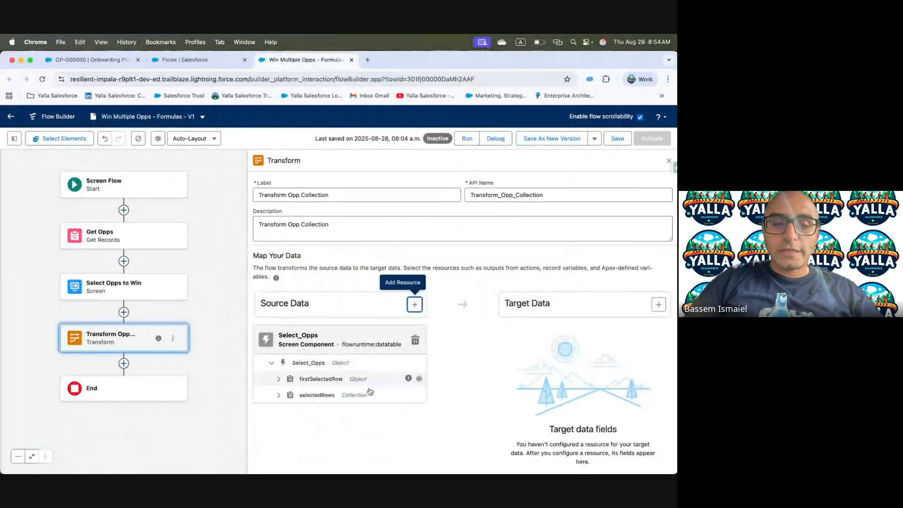
click(278, 394)
scroll(445, 410, down, 1)
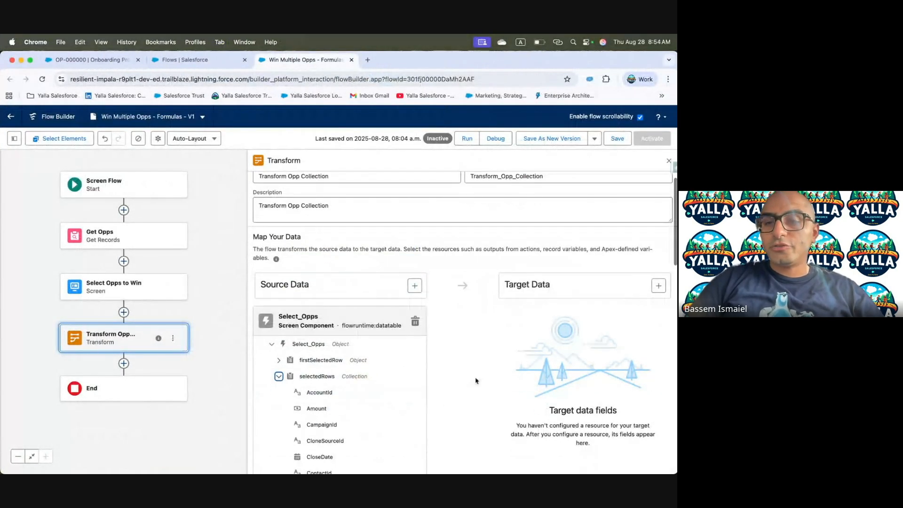
Configure the Transform's target data as a Record allowing multiple values, and check the target settings in the Trailhead instructions
click(657, 287)
click(578, 338)
scroll(569, 306, down, 2)
click(604, 307)
click(530, 352)
key(ctrl+Left)
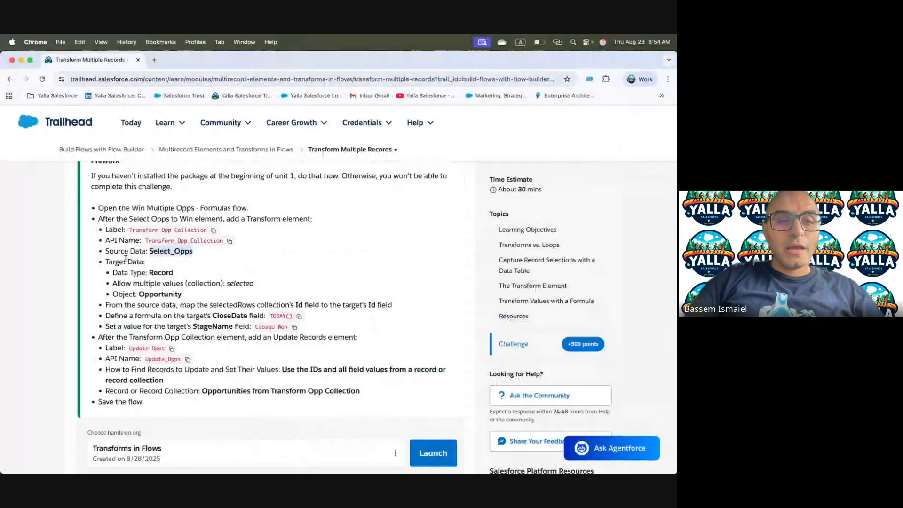
drag(148, 273, 221, 275)
key(ctrl+Right)
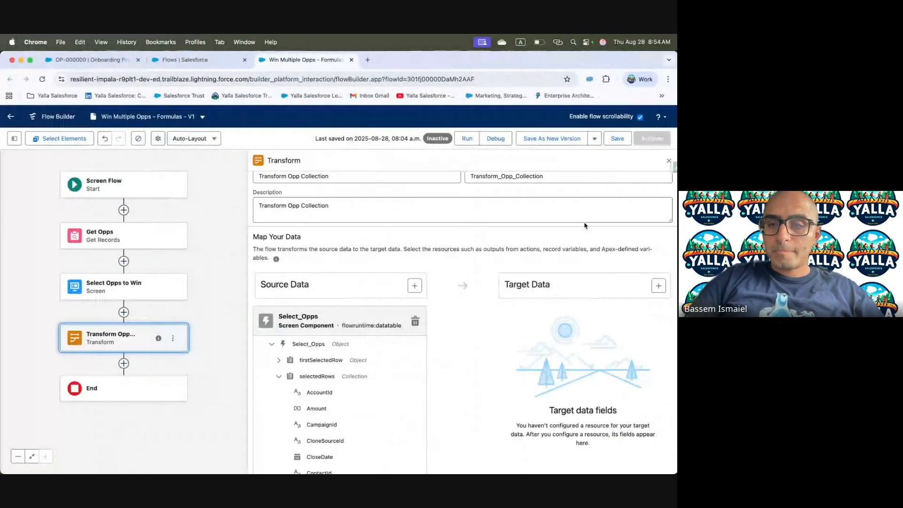
Set the target resource's object to Opportunity and create the target data collection
click(658, 286)
click(558, 376)
text(Oppo)
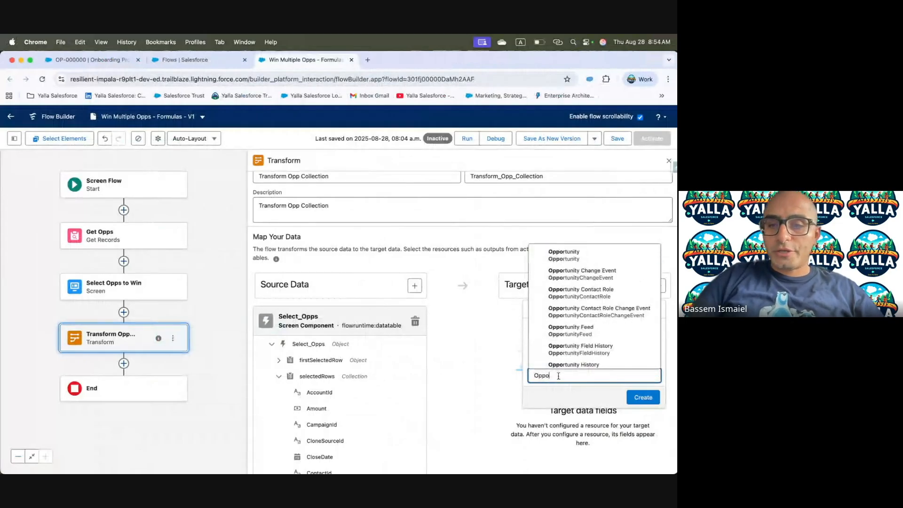
click(564, 255)
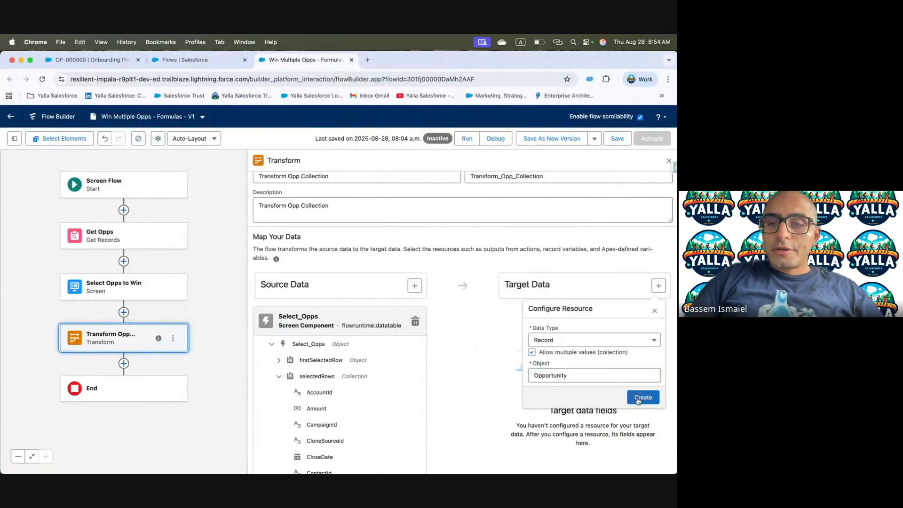
click(642, 398)
Check the required field values in the Trailhead instructions, find the target's StageName field and set its value to Closed Won
key(ctrl+Left)
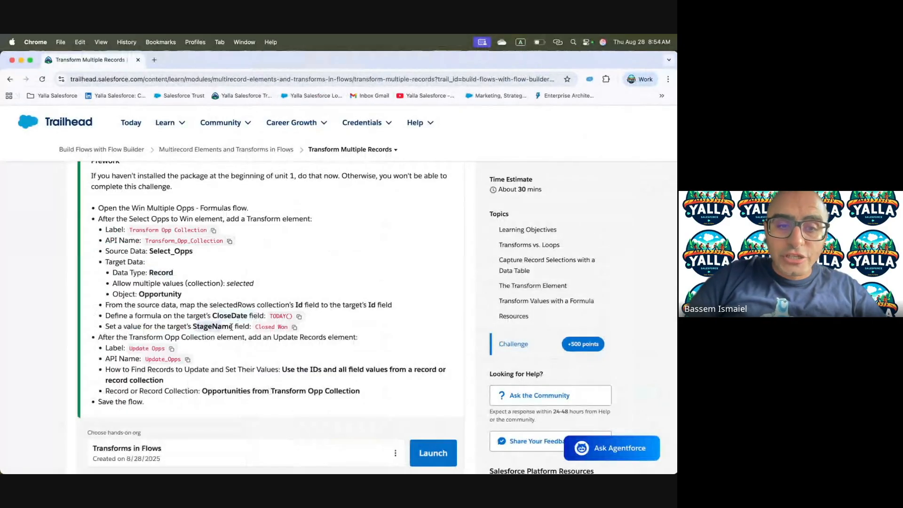
key(ctrl+Right)
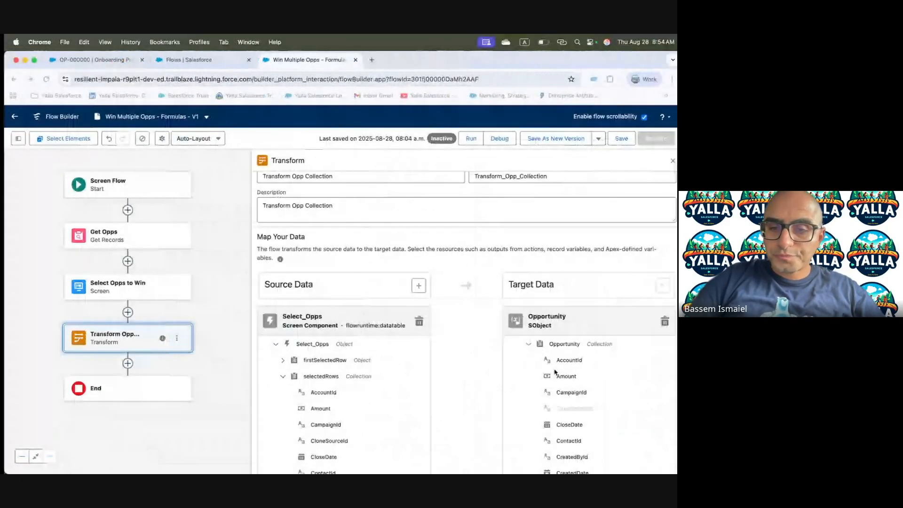
scroll(555, 371, down, 3)
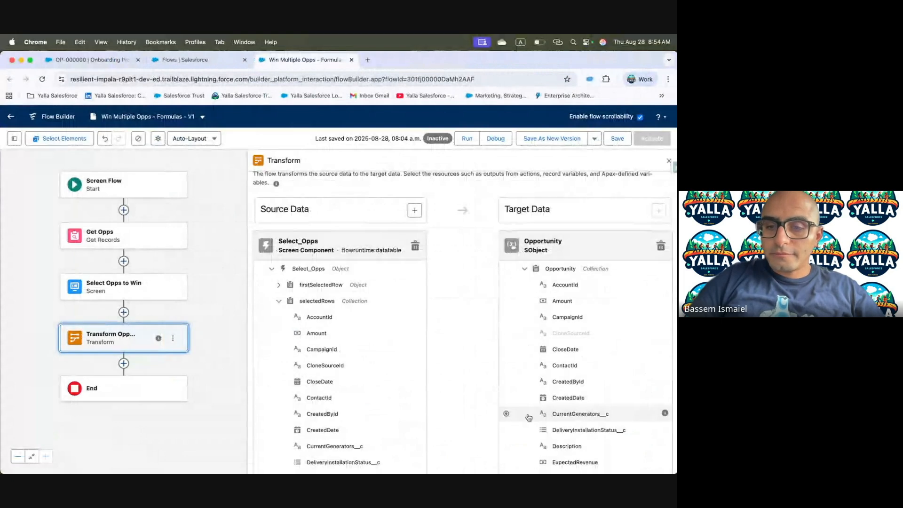
scroll(529, 417, down, 5)
scroll(529, 417, down, 1)
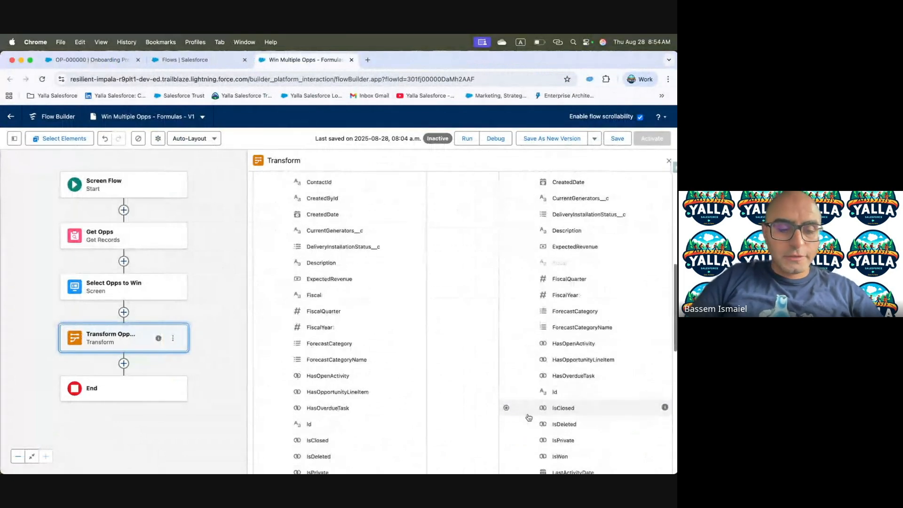
key(super+f)
text(Stage)
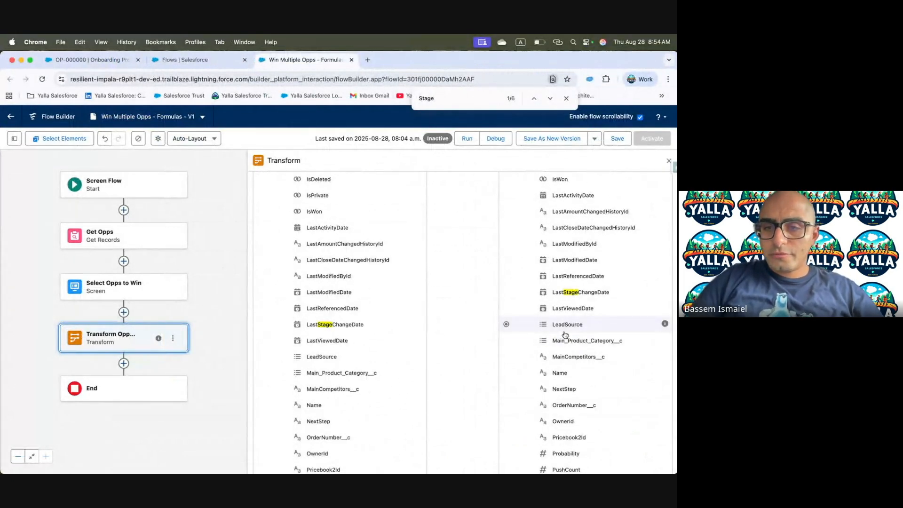
key(Return)
key(Return)
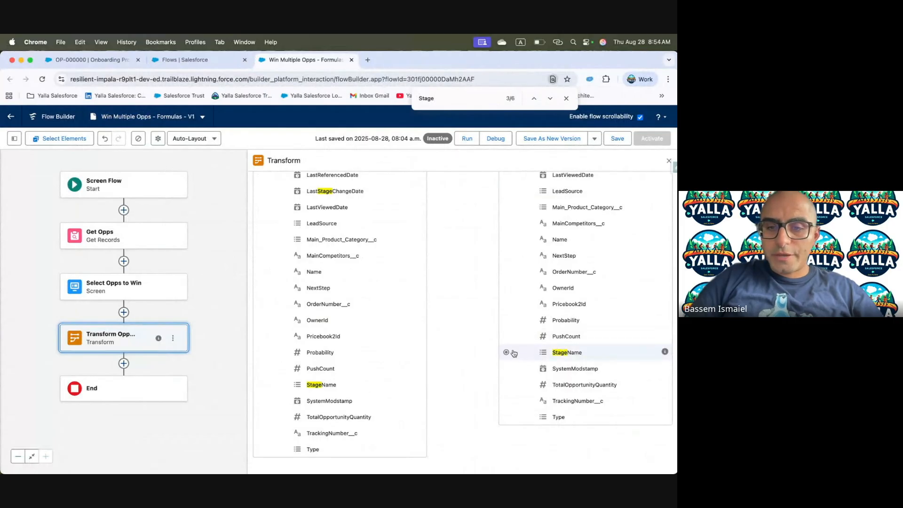
mouse_move(521, 357)
click(487, 353)
click(476, 383)
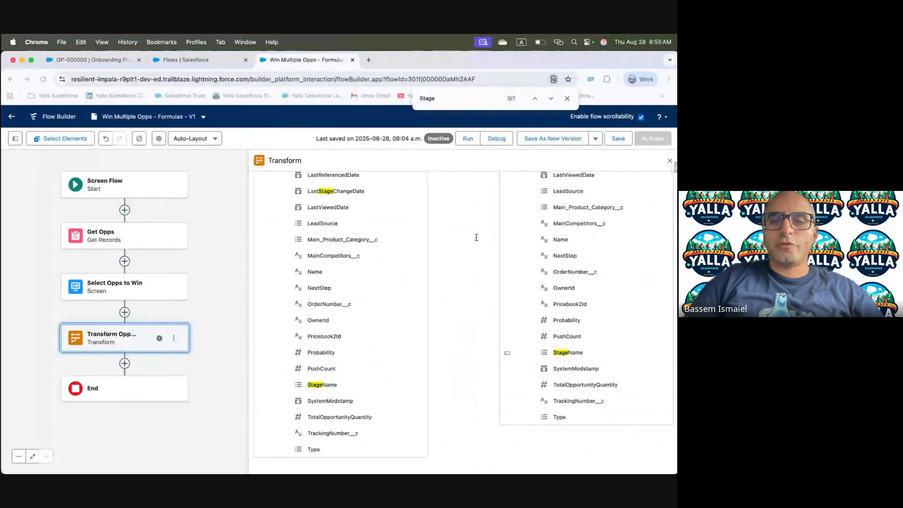
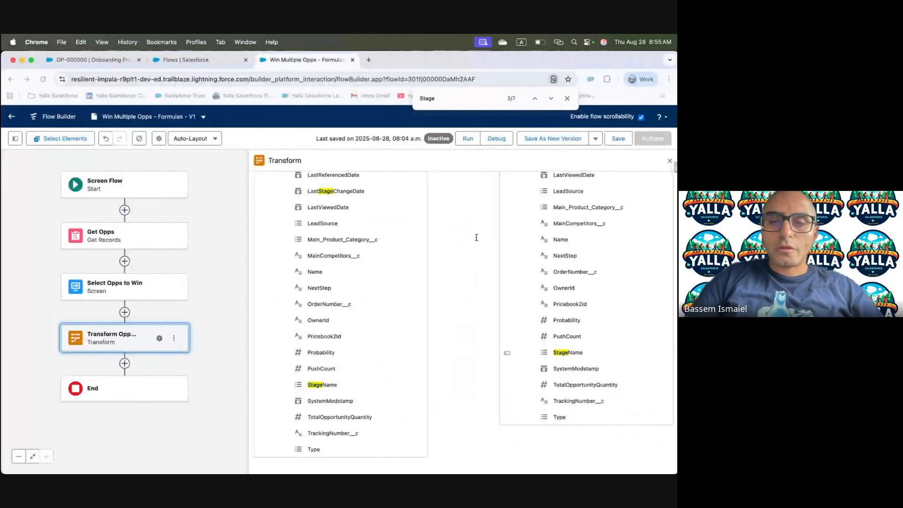
Find the target's CloseDate field and add a formula transformation to it
text(Close da)
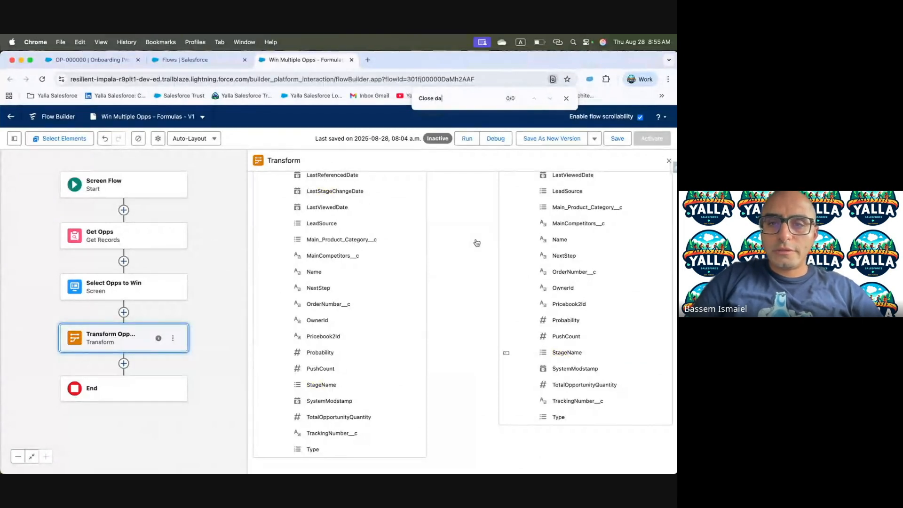
scroll(531, 254, up, 10)
scroll(528, 264, down, 3)
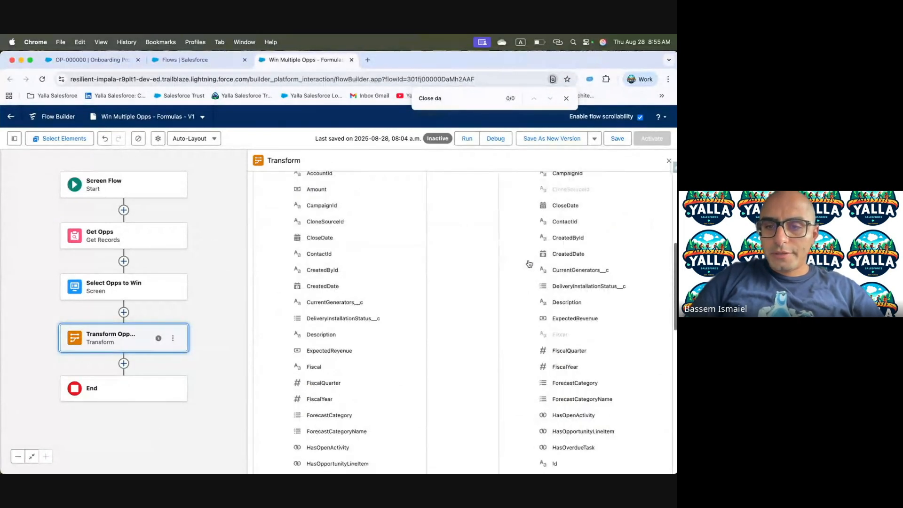
drag(432, 98, 370, 95)
key(BackSpace)
key(Right)
key(Delete)
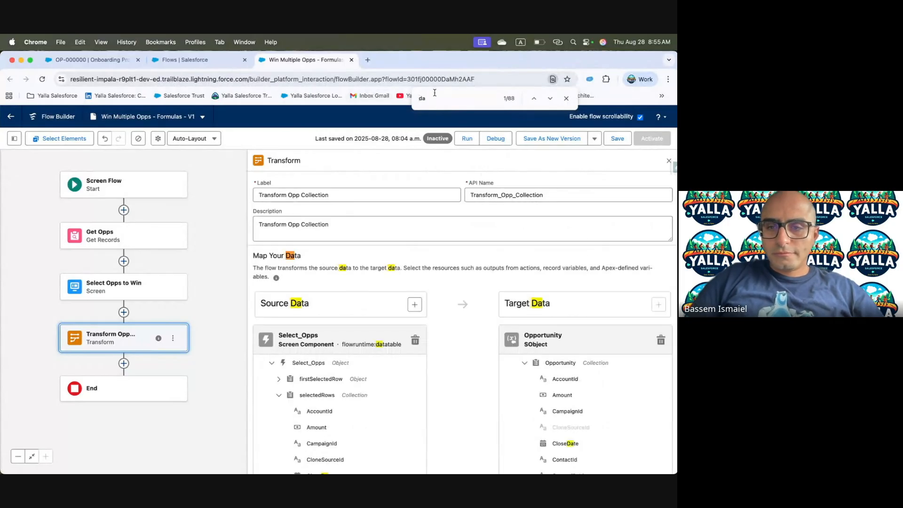
key(Return)
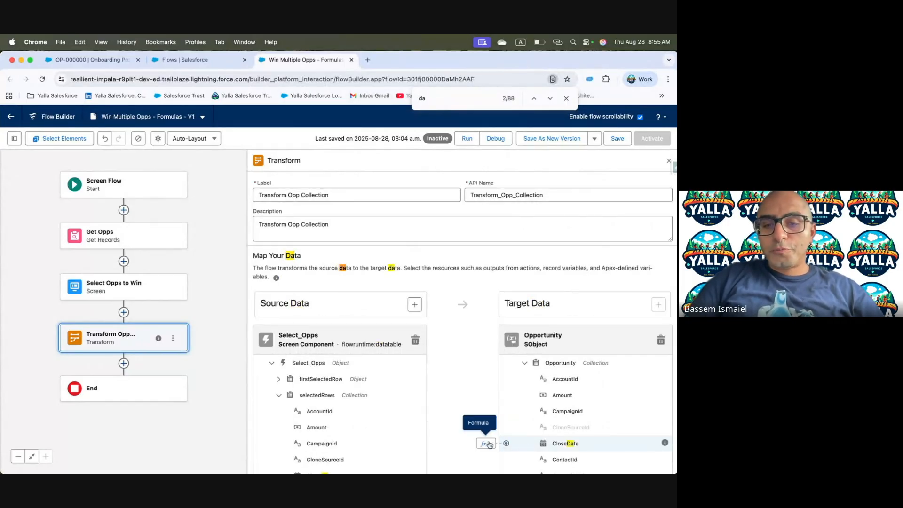
click(488, 442)
click(475, 460)
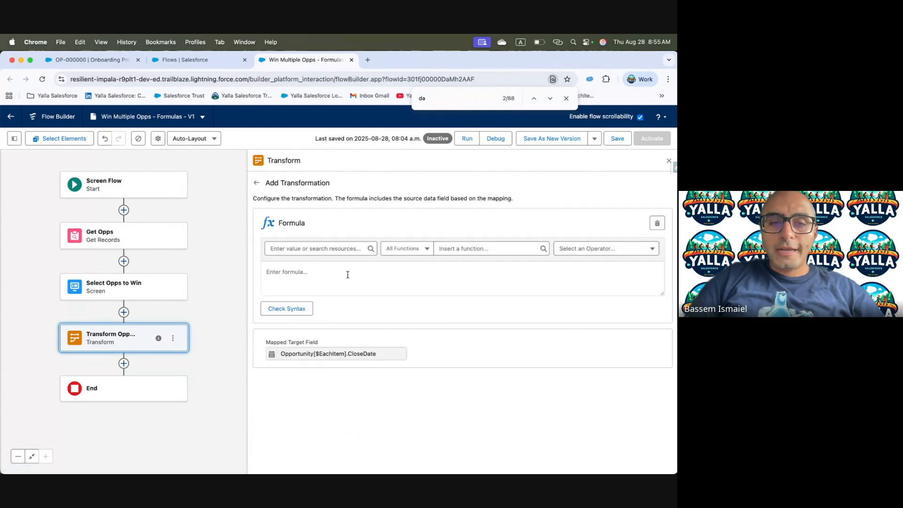
Insert the TODAY() function as the CloseDate formula, check its syntax and return to the data mapping
click(474, 248)
text(Today)
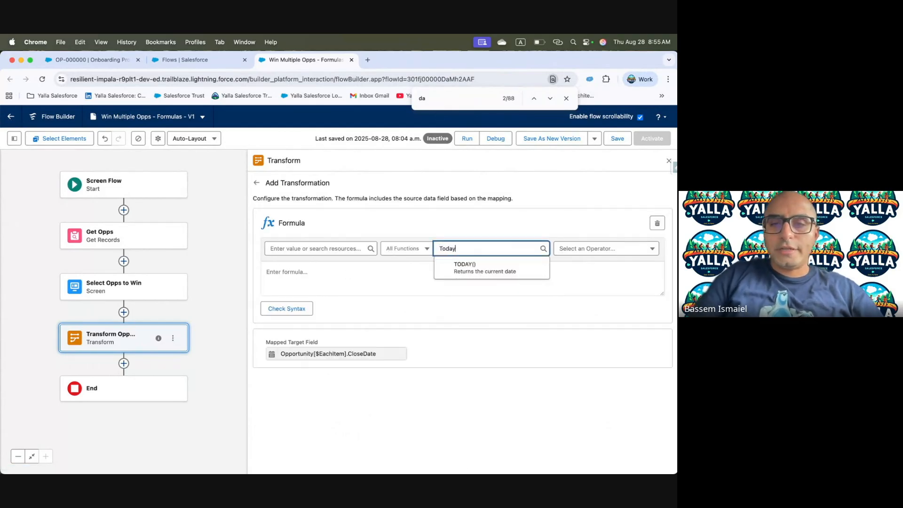
click(484, 267)
click(306, 308)
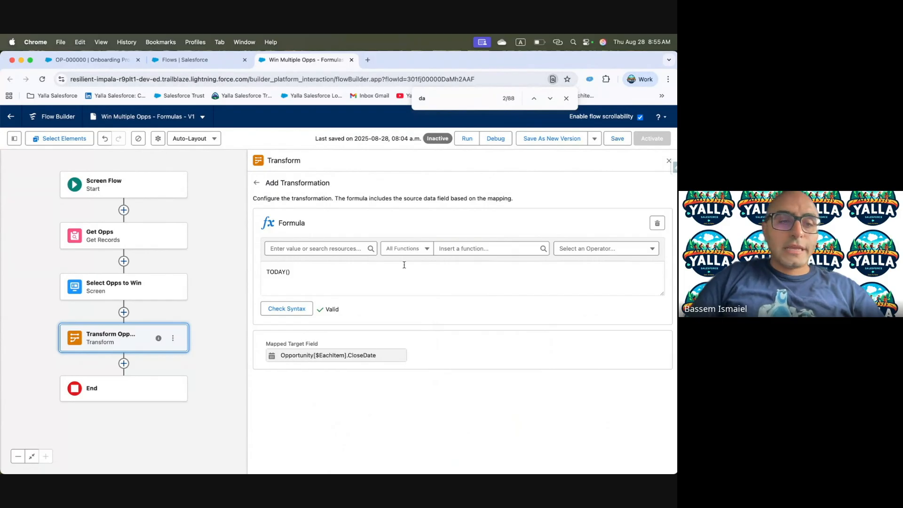
click(256, 183)
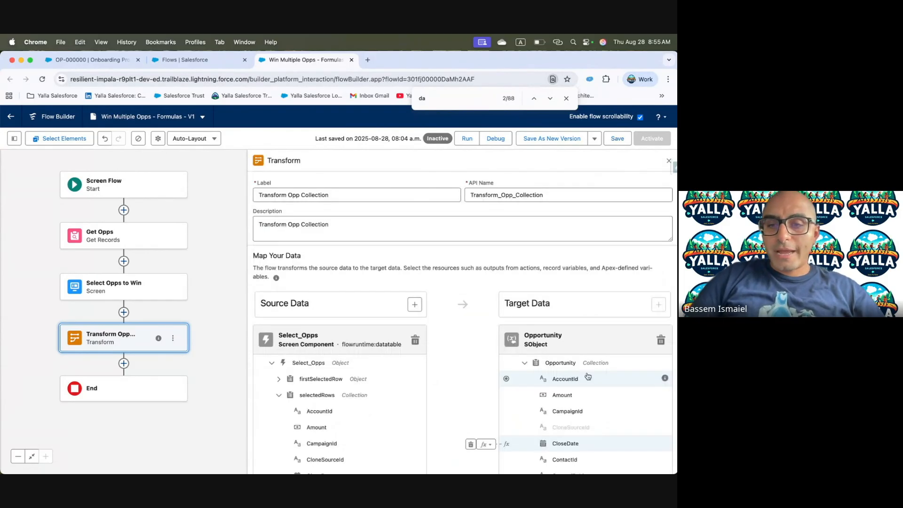
Map the selectedRows collection's Id field to the target's Id field and review the CloseDate and StageName mappings
scroll(438, 390, down, 10)
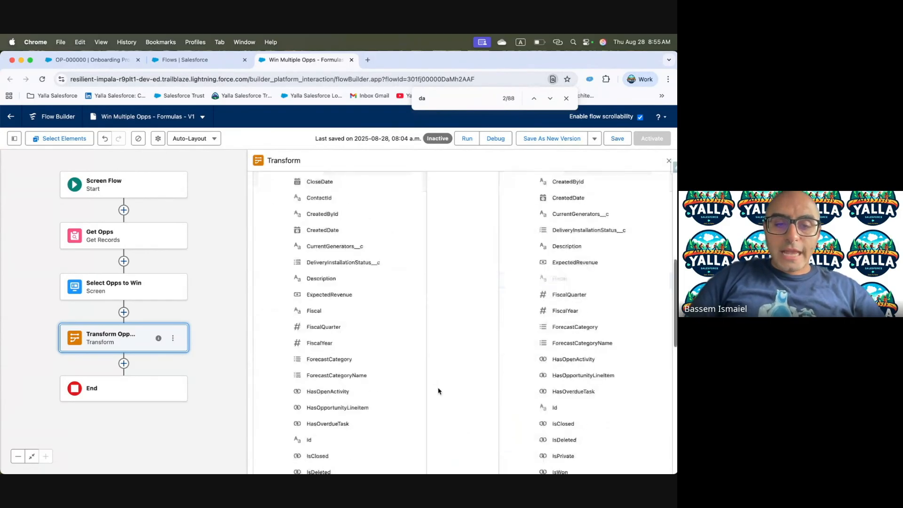
click(419, 407)
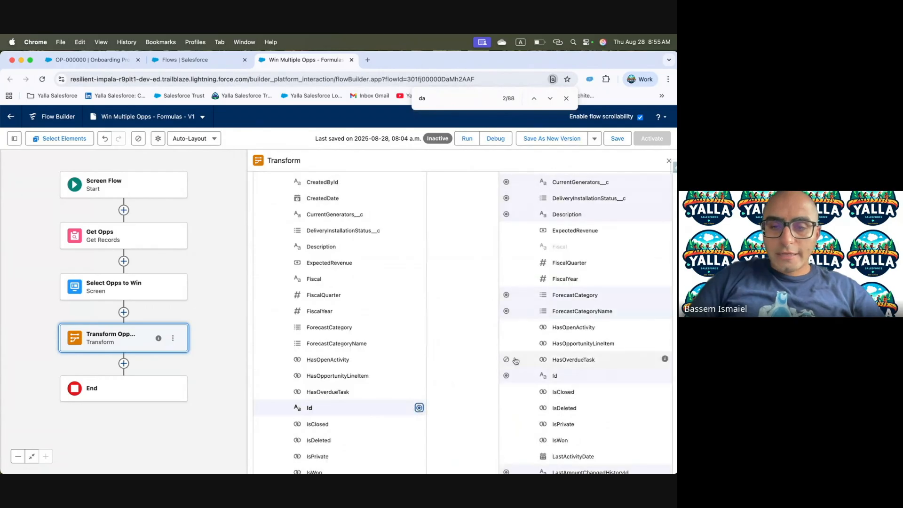
click(506, 376)
scroll(465, 361, up, 10)
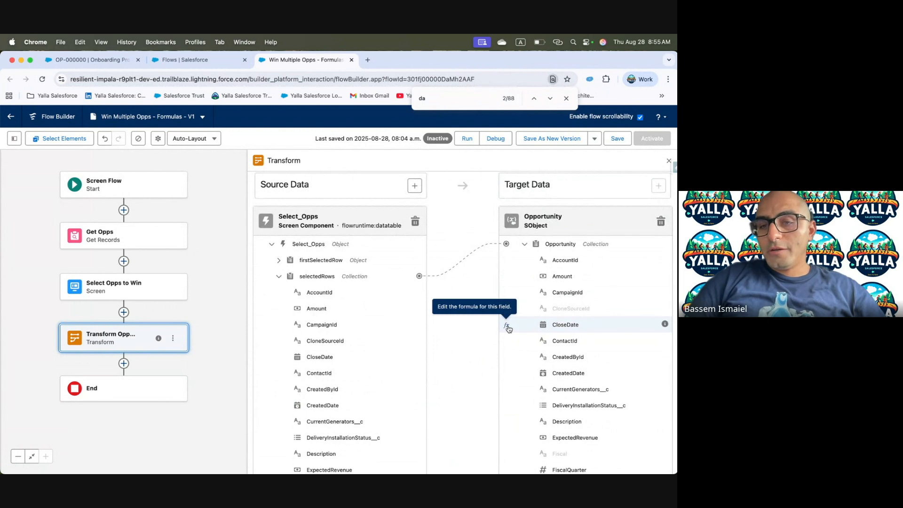
scroll(509, 329, down, 10)
scroll(508, 329, down, 9)
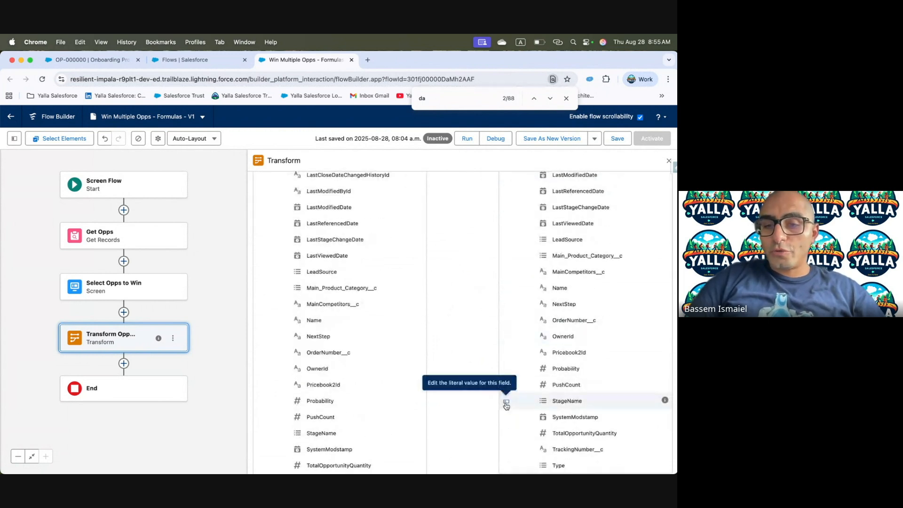
Copy the Update Opps label from the Trailhead instructions and save the flow with its Transform element
key(ctrl+Left)
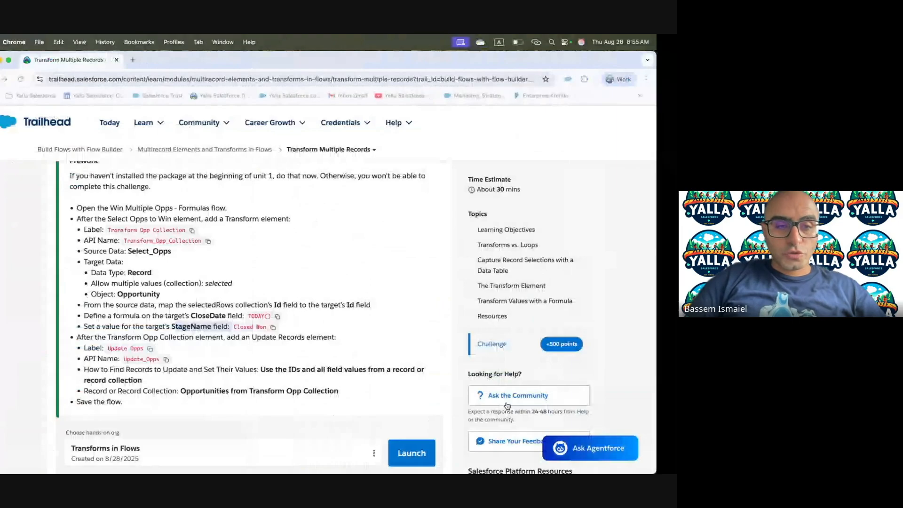
click(172, 348)
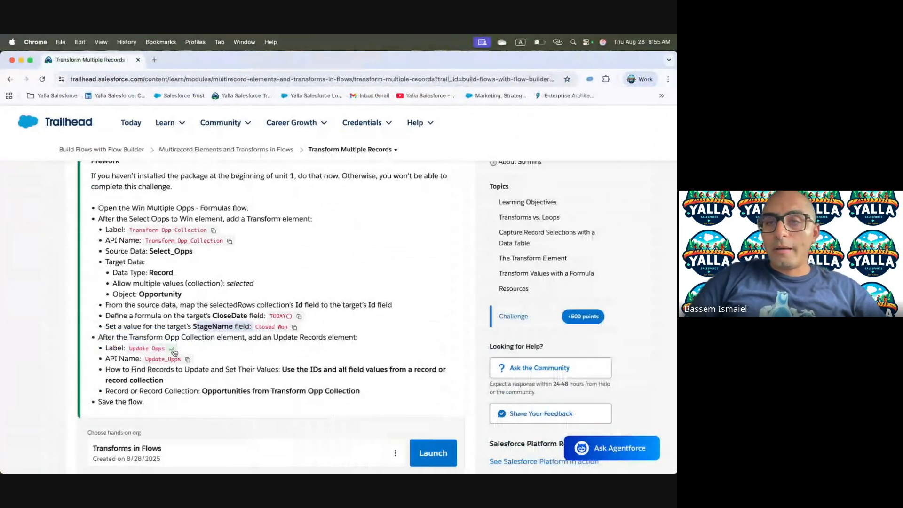
key(ctrl+Right)
click(617, 138)
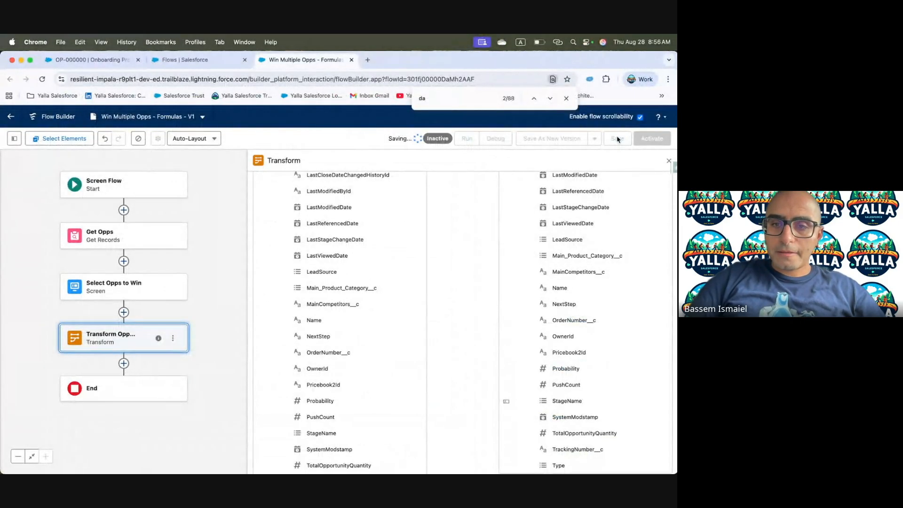
Add an Update Records element after Transform Opp Collection, with Update Opps as both its label and description
key(ctrl+Left)
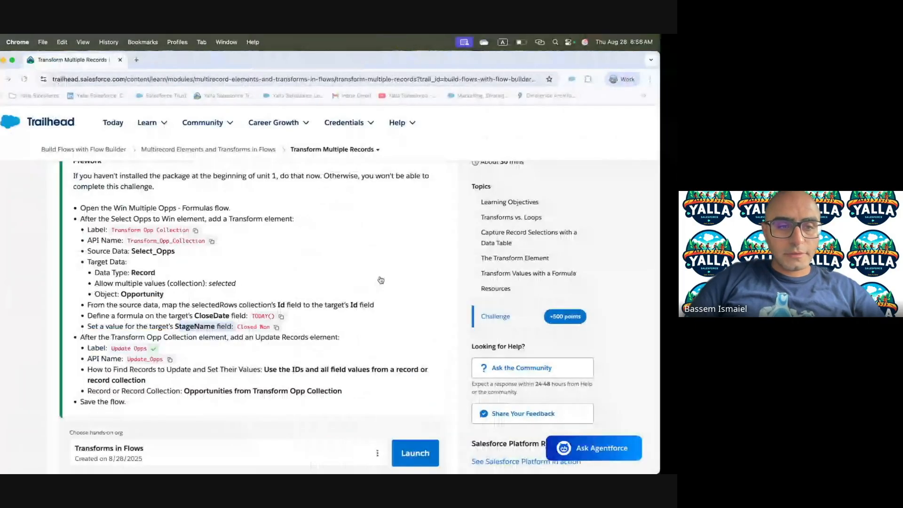
key(ctrl+Right)
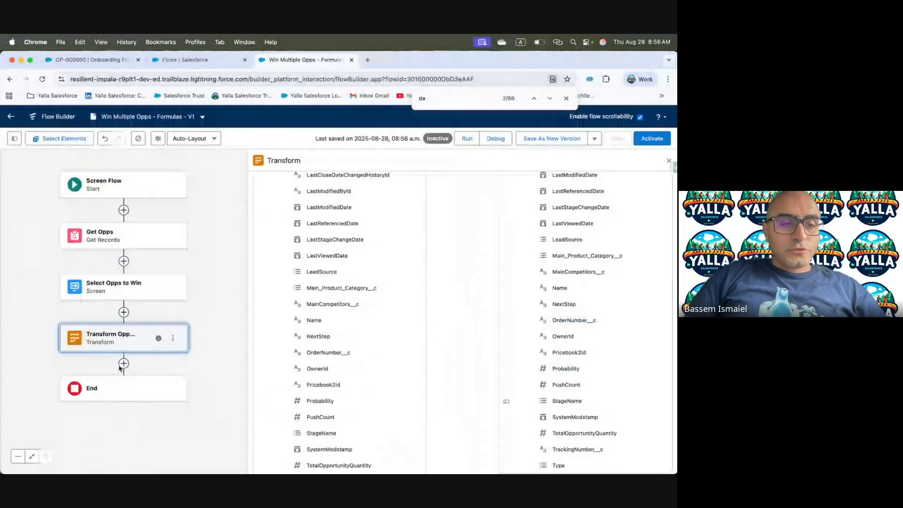
click(123, 364)
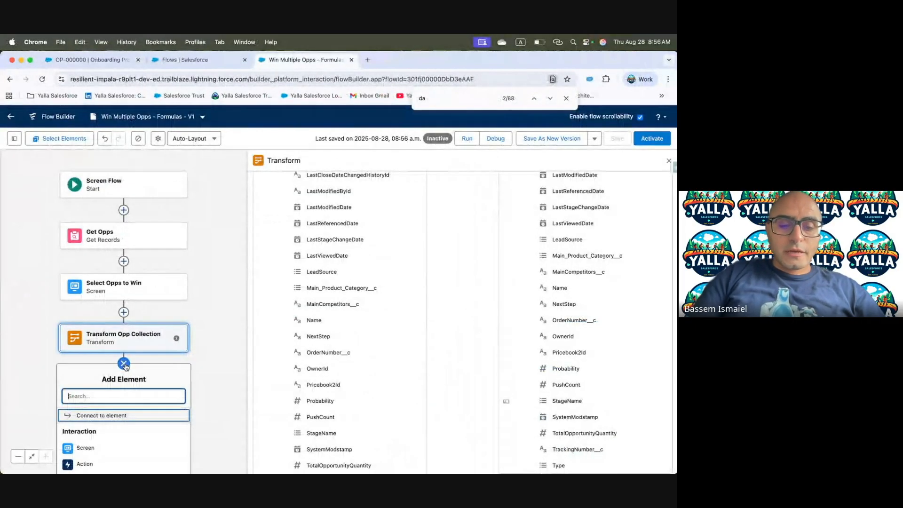
text(Update)
click(104, 422)
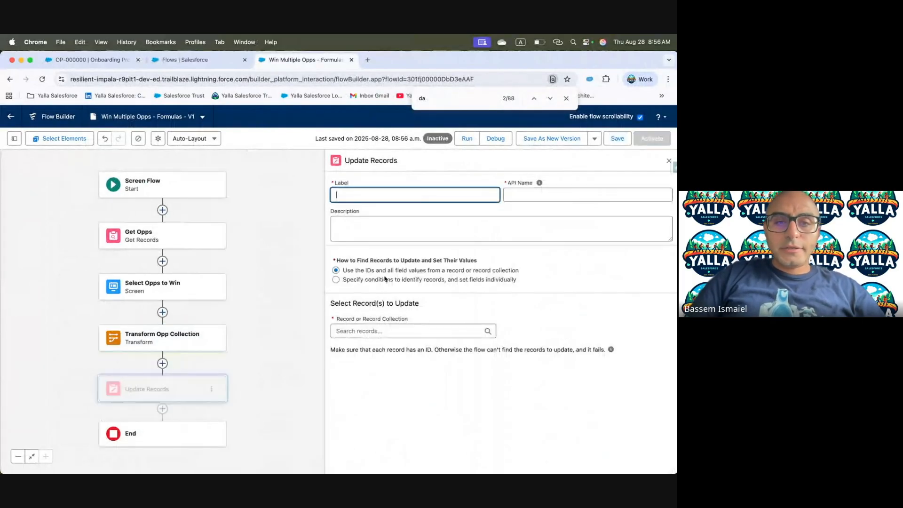
text(Update Opps)
click(540, 196)
click(386, 227)
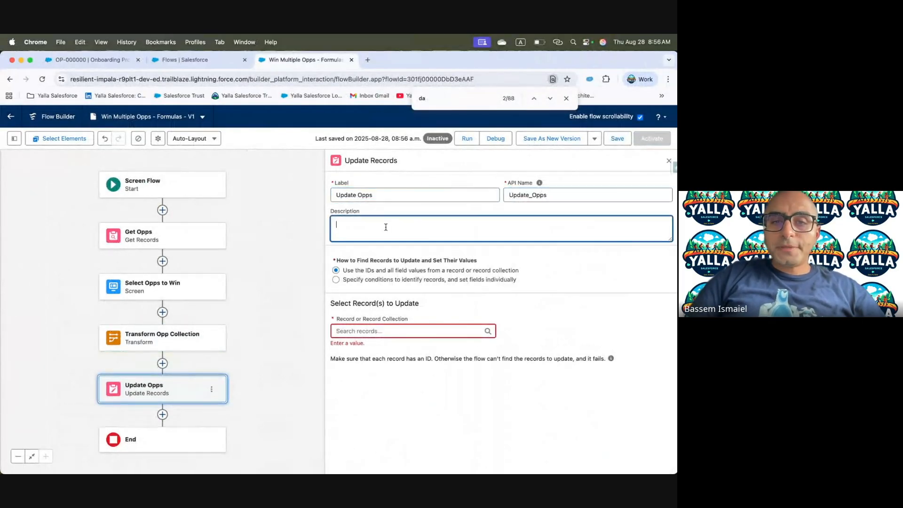
text(Update Opps)
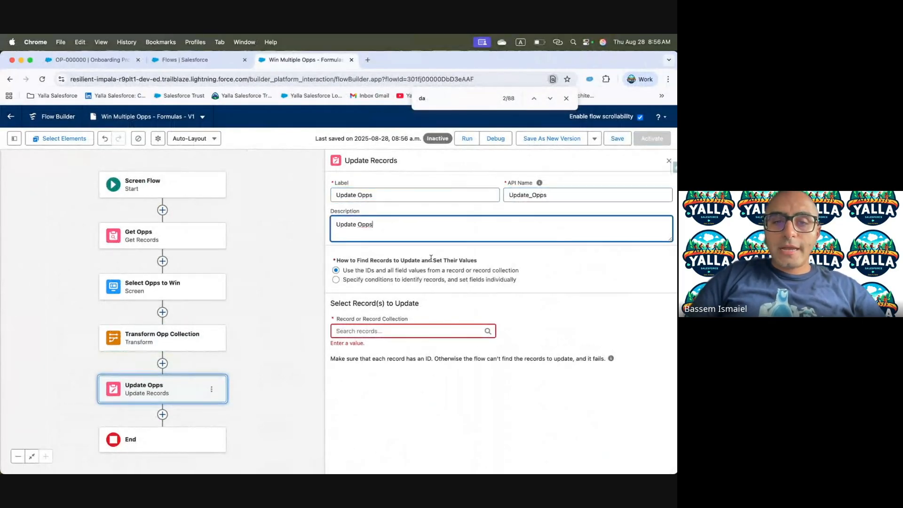
Set the records to update to Opportunities from Transform Opp Collection and save the flow
click(403, 332)
text(Tra)
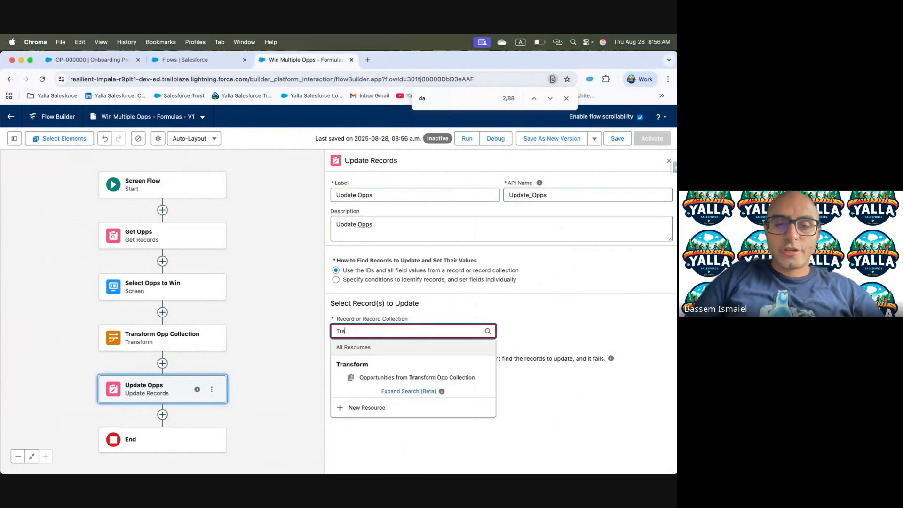
click(449, 376)
click(617, 138)
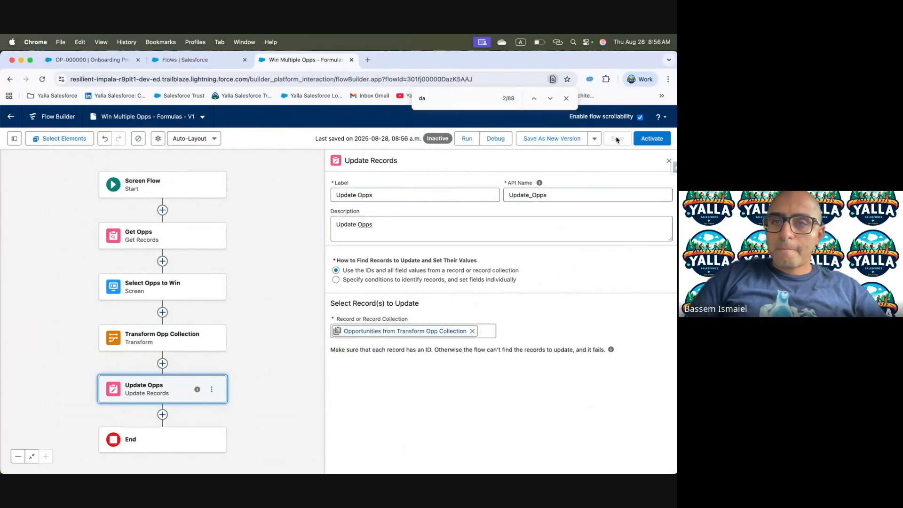
Activate the Win Multiple Opps - Formulas flow and check the Transform Multiple Records challenge in Trailhead
click(642, 142)
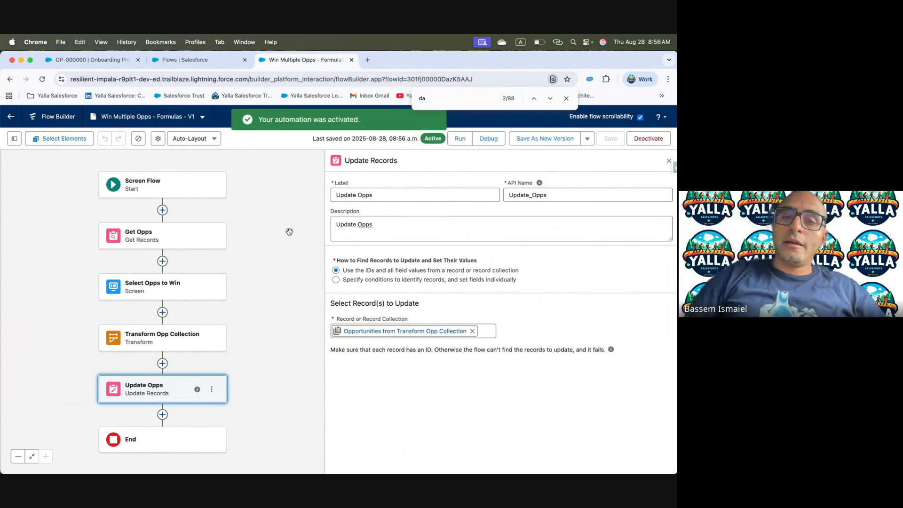
click(178, 236)
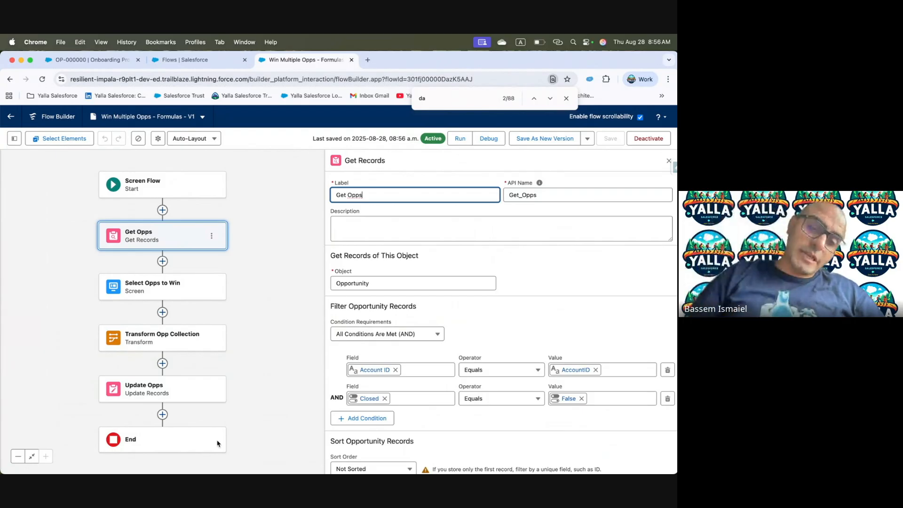
key(ctrl+Left)
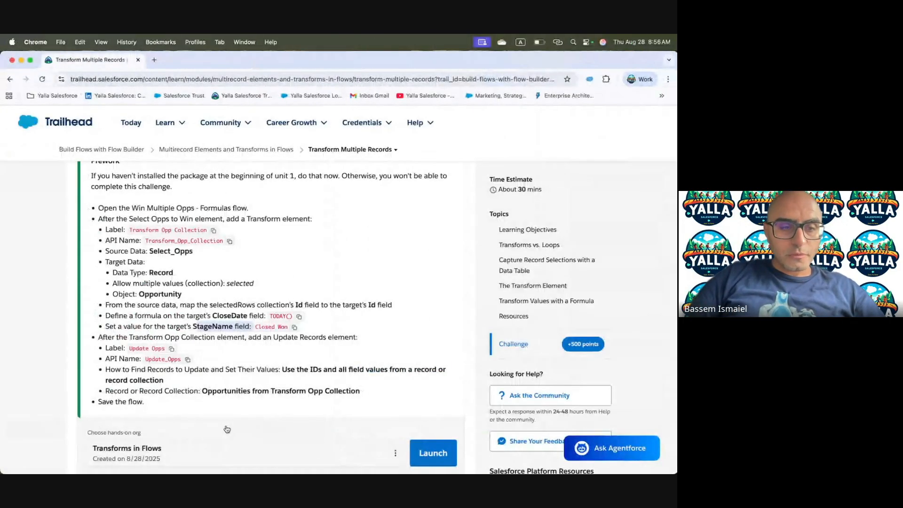
scroll(129, 371, down, 2)
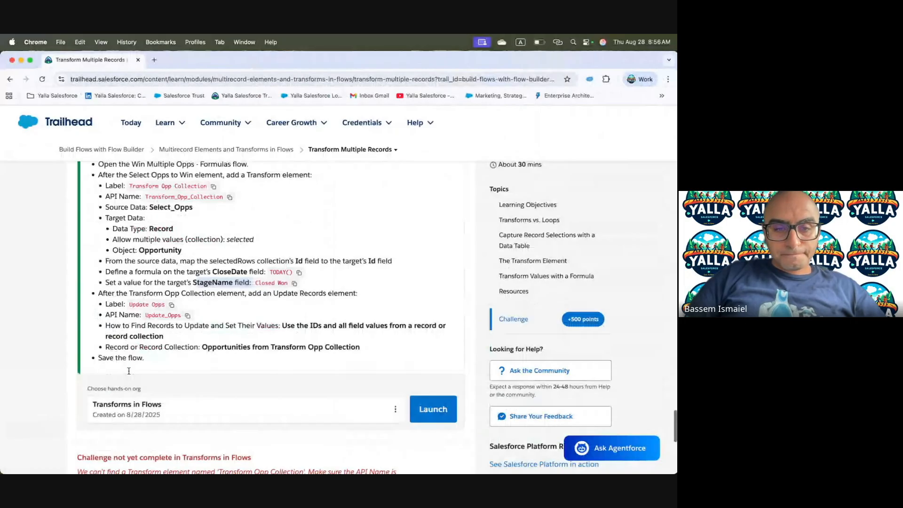
drag(281, 328, 432, 332)
drag(120, 334, 221, 334)
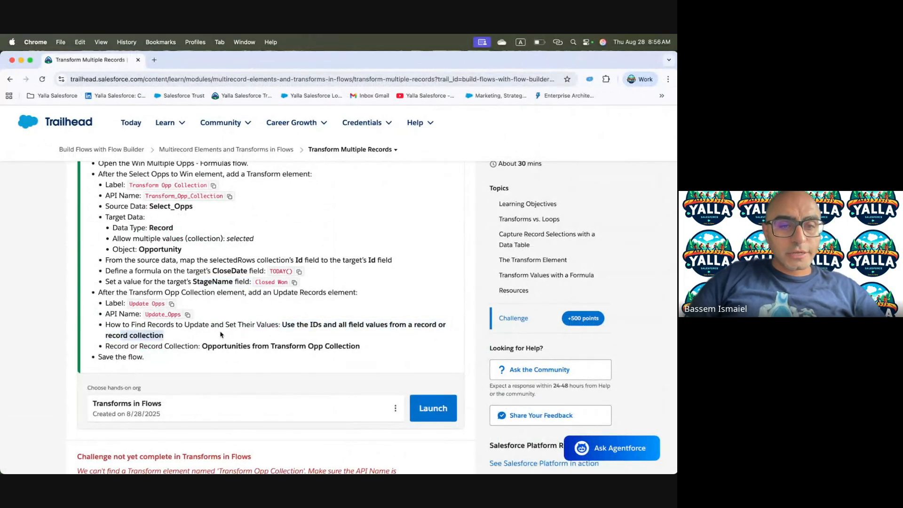
scroll(221, 335, down, 1)
scroll(249, 357, down, 3)
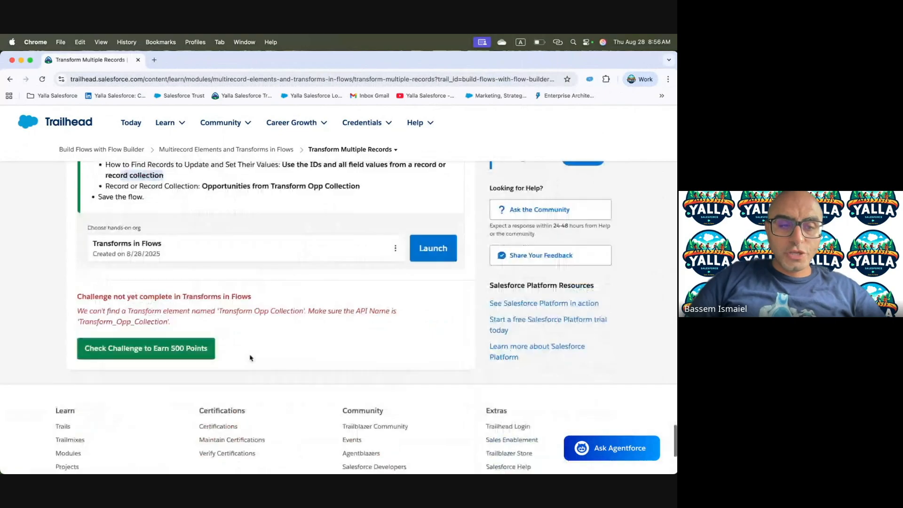
click(192, 351)
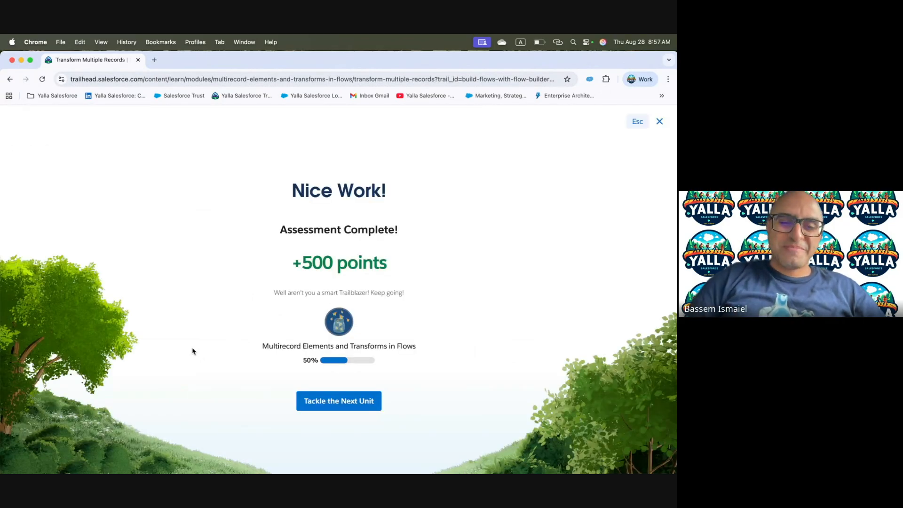
Continue to the Transform Data From One Form to Another unit and read which flow its challenge requires
click(339, 401)
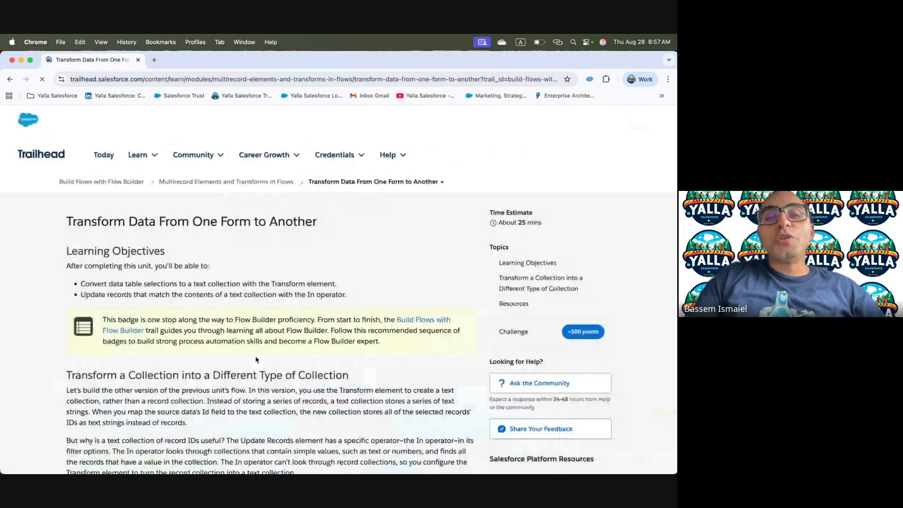
scroll(256, 360, down, 5)
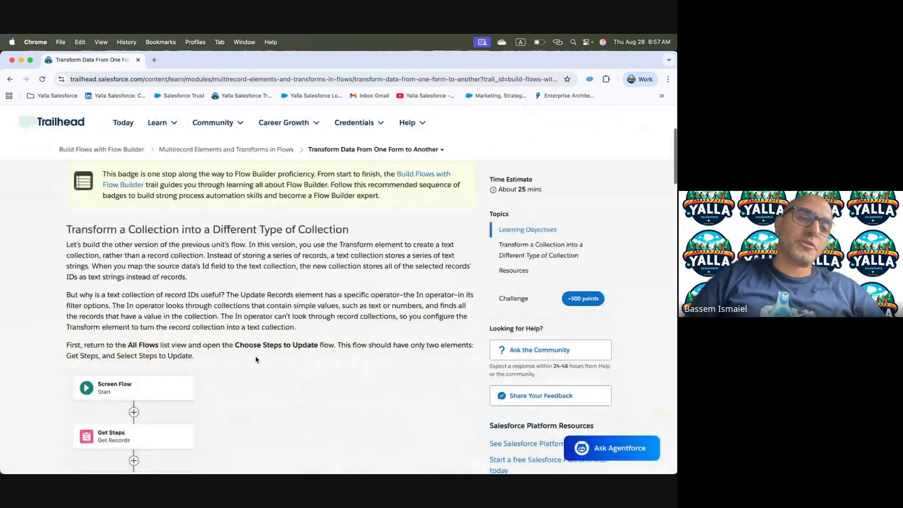
scroll(255, 360, down, 20)
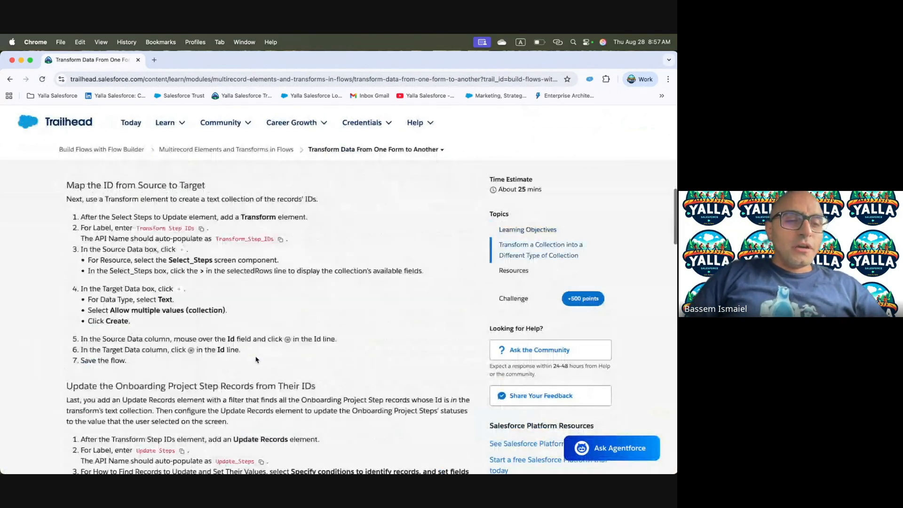
scroll(256, 360, up, 10)
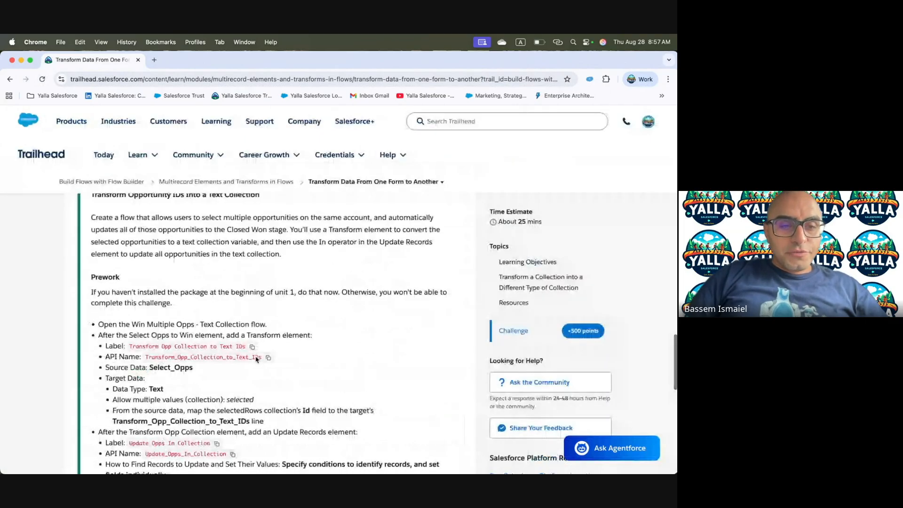
scroll(256, 359, up, 2)
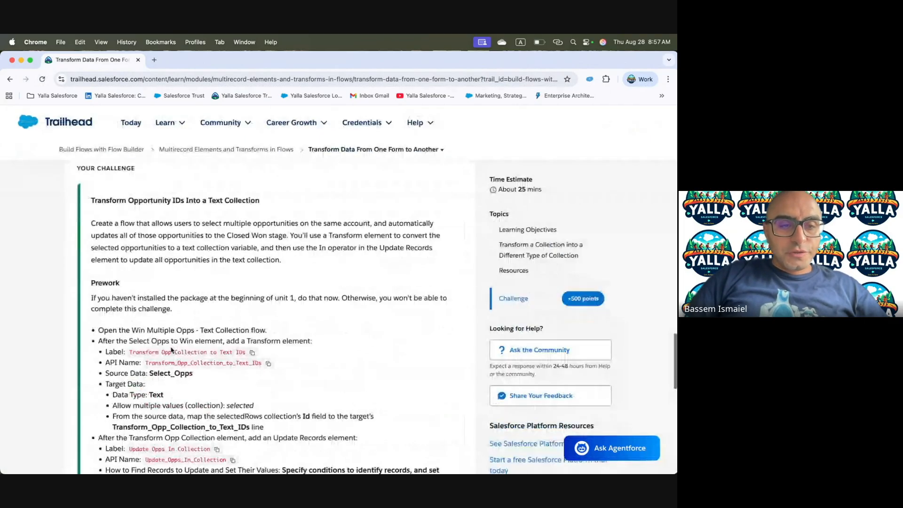
drag(132, 330, 218, 329)
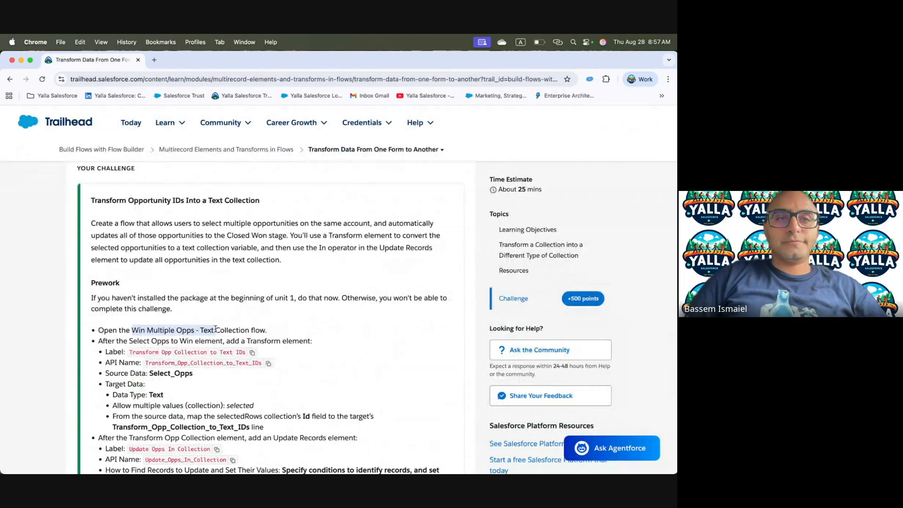
Return to the All Flows list in Setup and open the Win Multiple Opps - Text Collection flow
key(ctrl+Right)
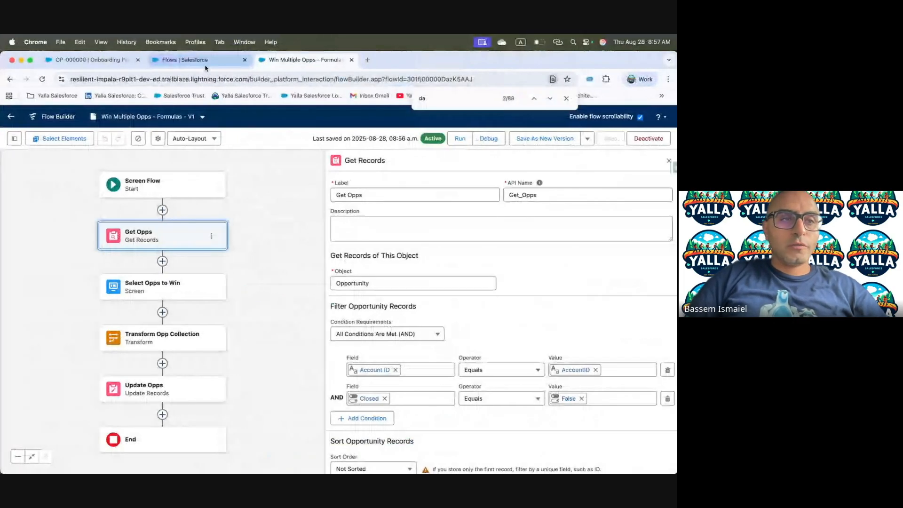
click(12, 117)
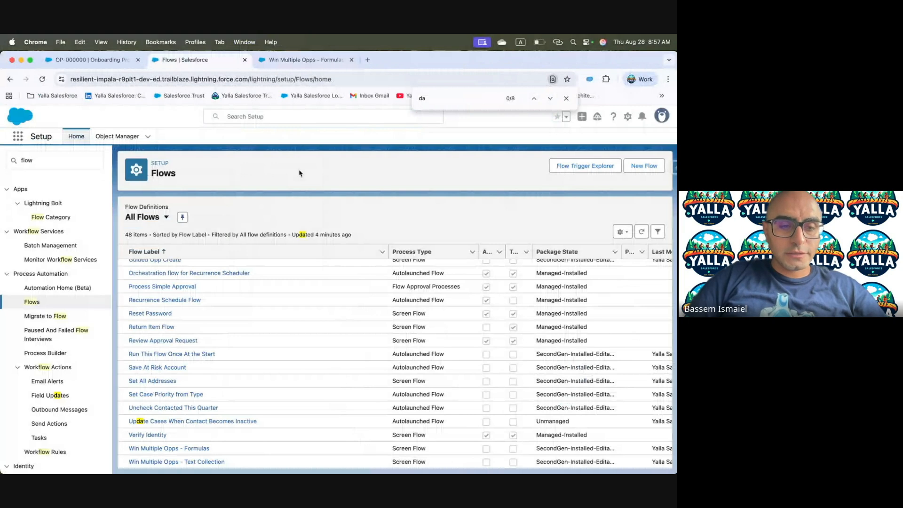
click(214, 462)
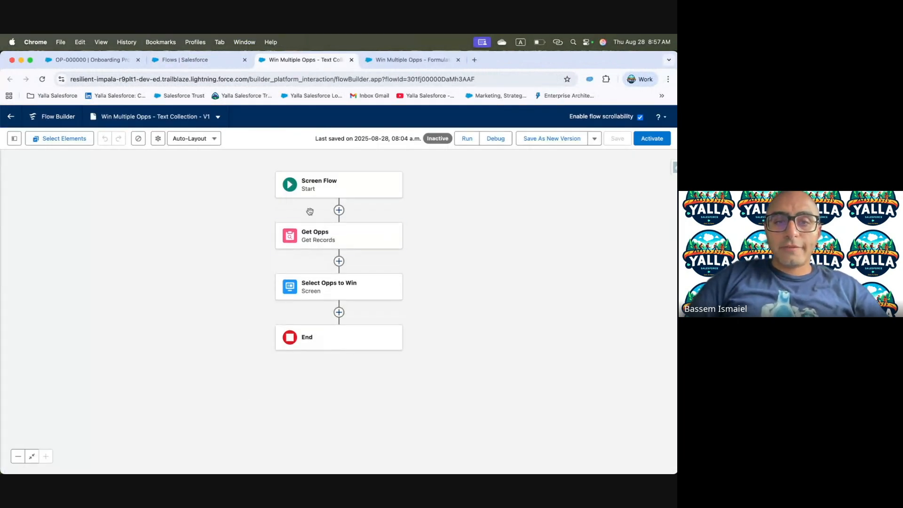
Review the configuration of the Get Opps and Select Opps to Win elements without changing them
click(311, 231)
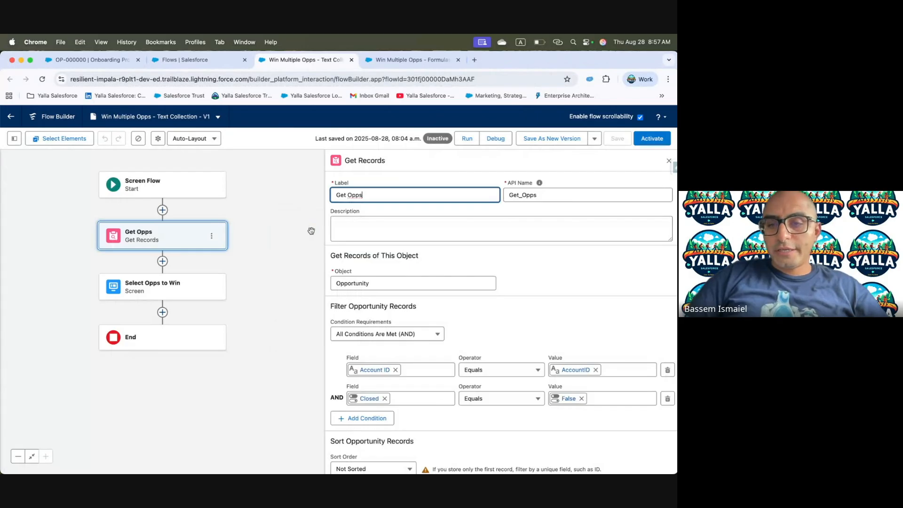
scroll(477, 425, down, 3)
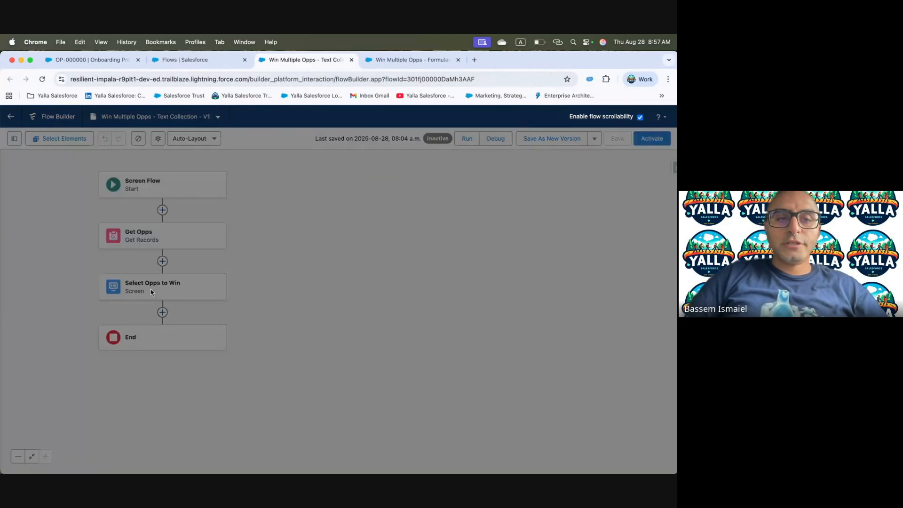
click(151, 292)
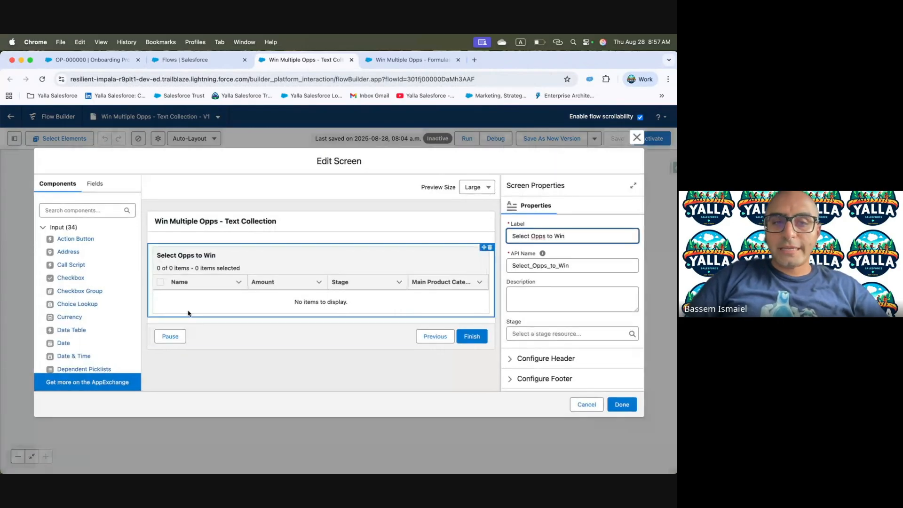
click(586, 405)
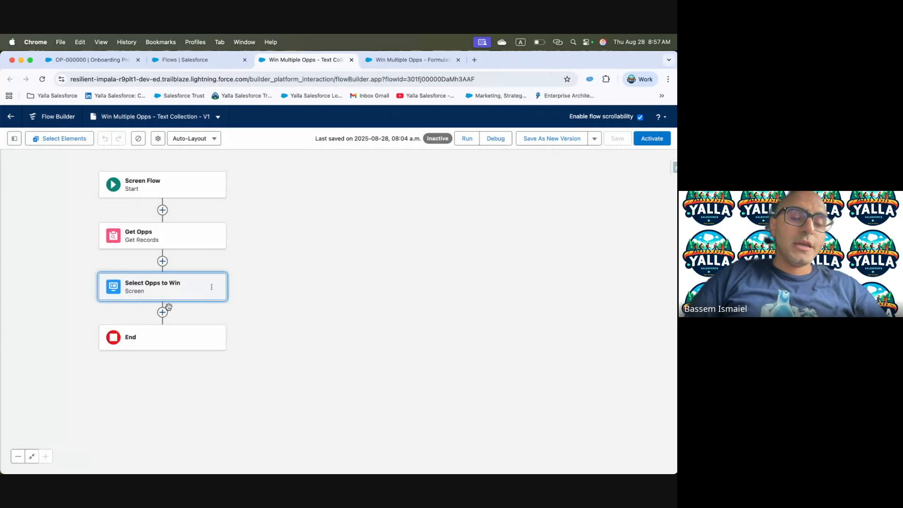
Add a Transform element after Select Opps to Win, with Transform Opp Collection to Text IDs from Trailhead as label and description
click(163, 312)
text(Tra)
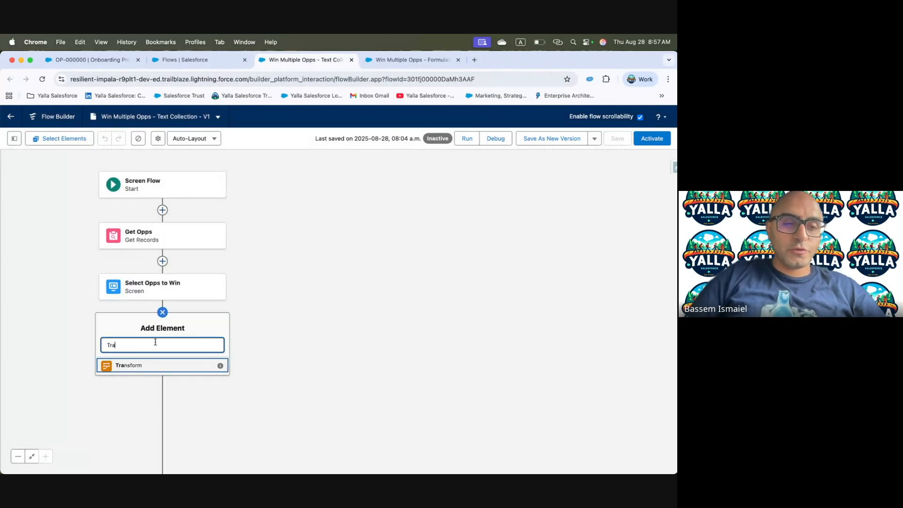
click(113, 365)
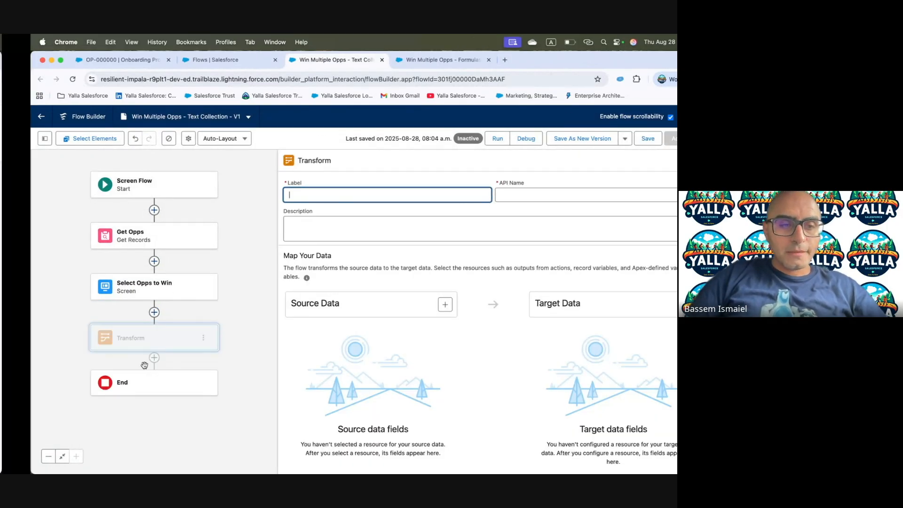
key(ctrl+Left)
click(253, 356)
key(ctrl+Right)
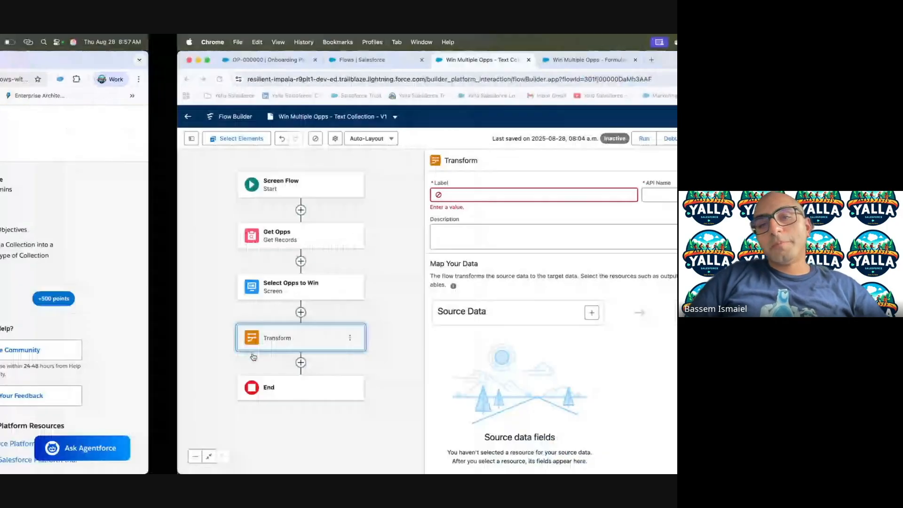
key(super+v)
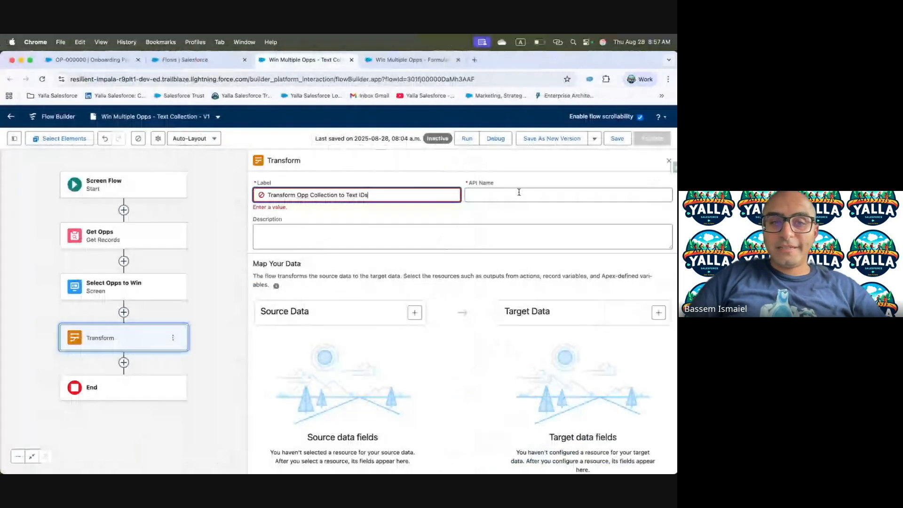
click(461, 230)
key(super+v)
Set the Transform element's source data to the Select_Opps screen component and expand its selectedRows collection
click(414, 304)
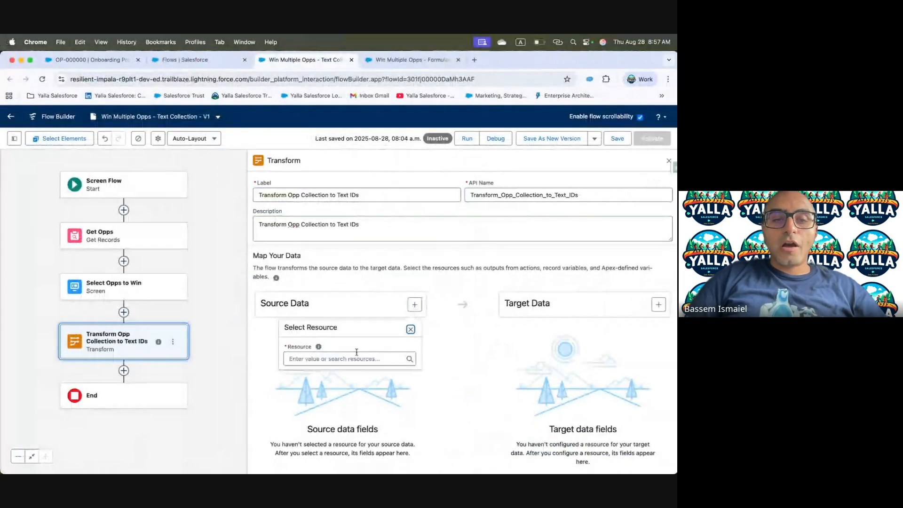
click(350, 360)
click(338, 306)
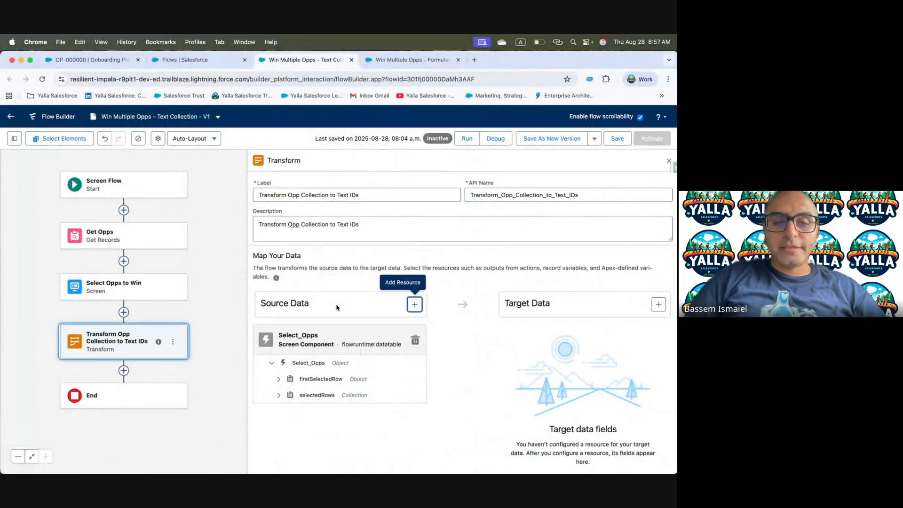
click(278, 395)
scroll(469, 405, down, 3)
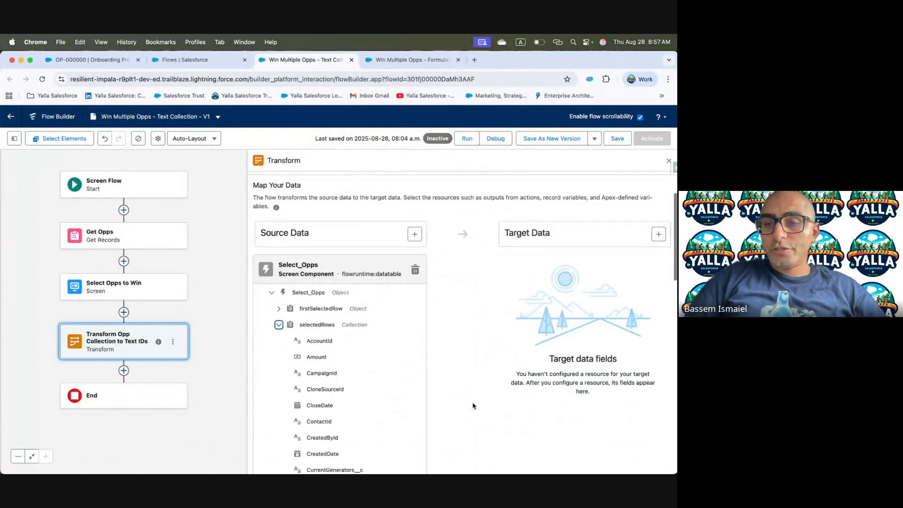
Create the target data resource with the Text data type, allowing multiple values as a collection
click(658, 234)
click(593, 288)
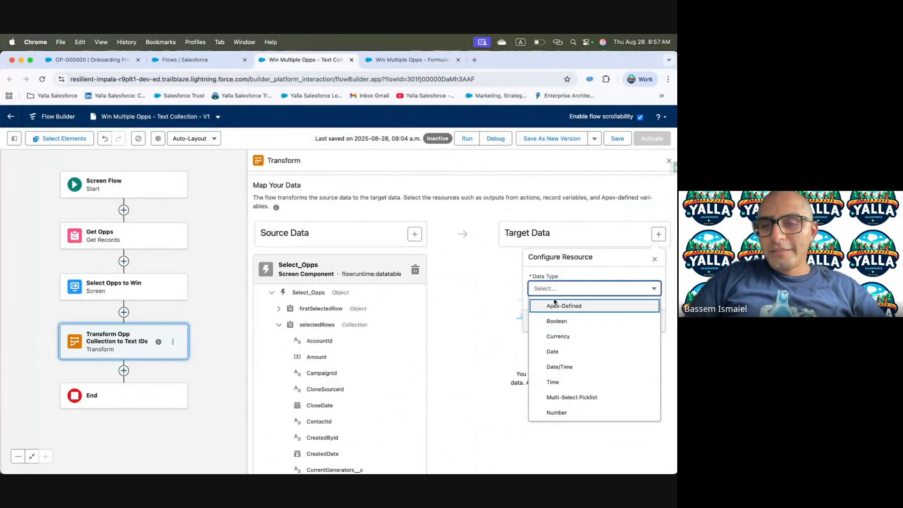
scroll(557, 409, down, 3)
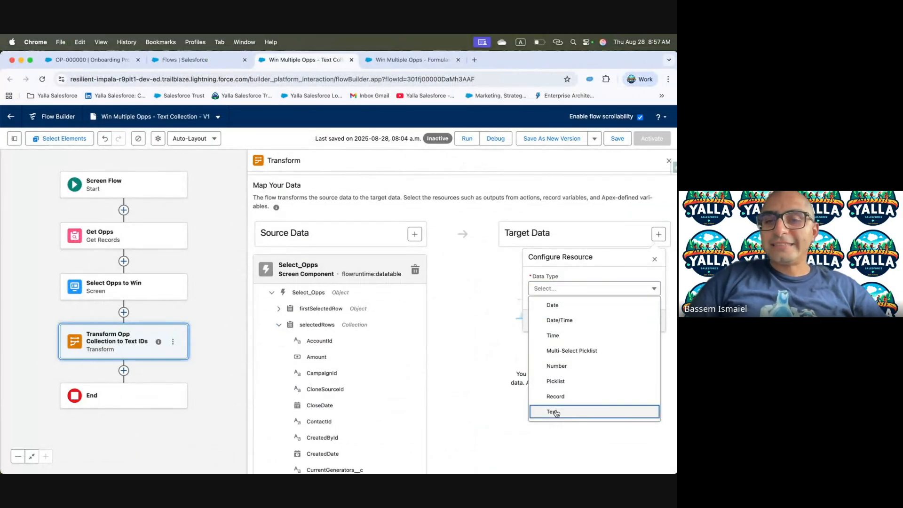
click(557, 411)
click(544, 302)
click(643, 320)
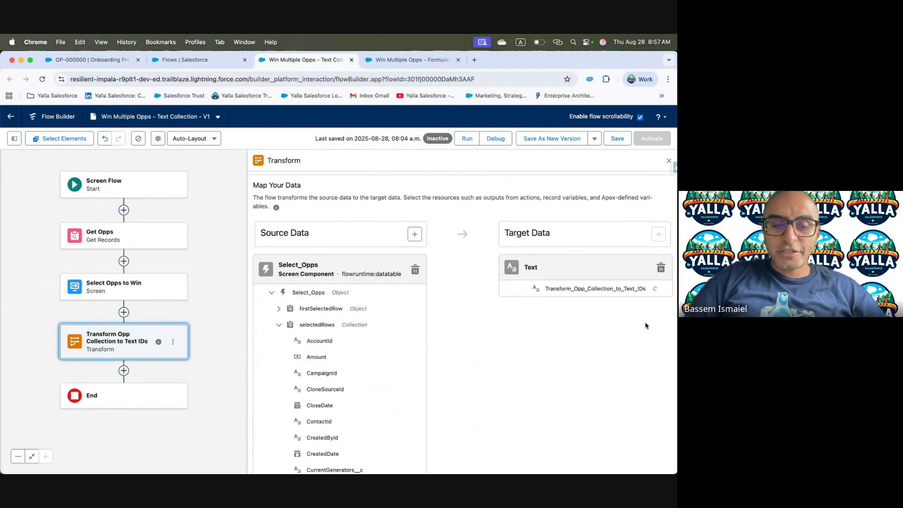
Map the selectedRows collection's Id field to the target's Transform_Opp_Collection_to_Text_IDs line
scroll(400, 373, down, 5)
scroll(400, 373, down, 10)
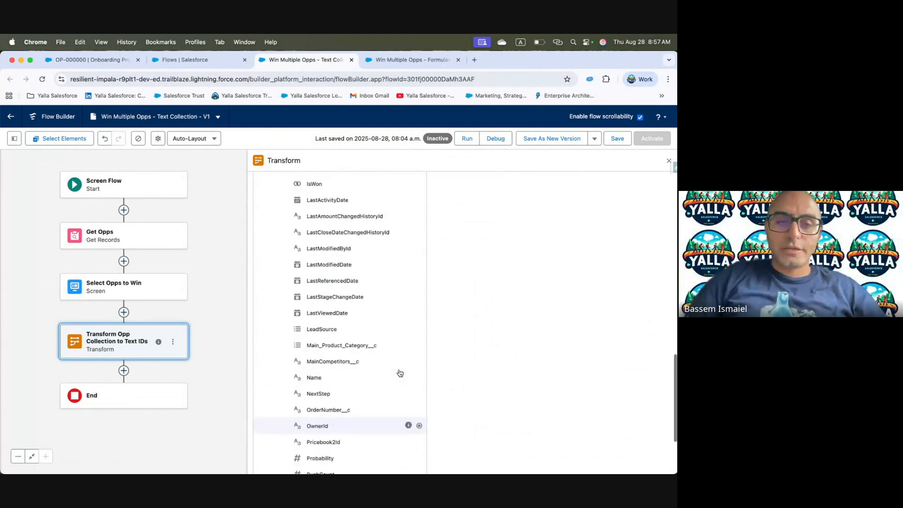
scroll(398, 373, up, 2)
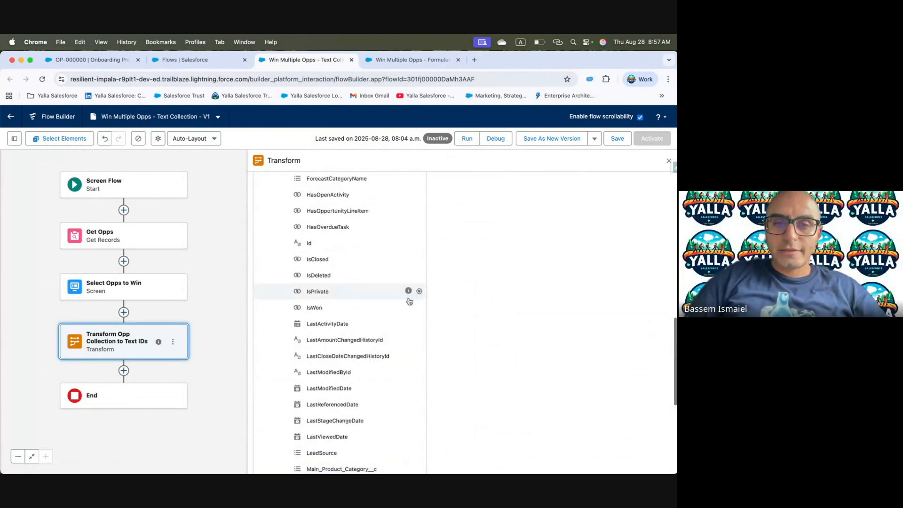
click(419, 243)
click(505, 358)
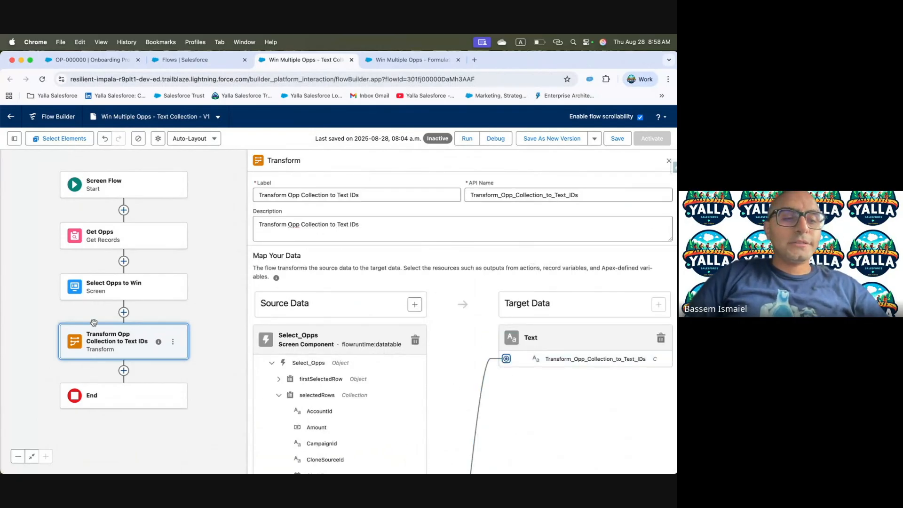
Add an Update Records element after the Transform Opp Collection to Text IDs element
click(123, 371)
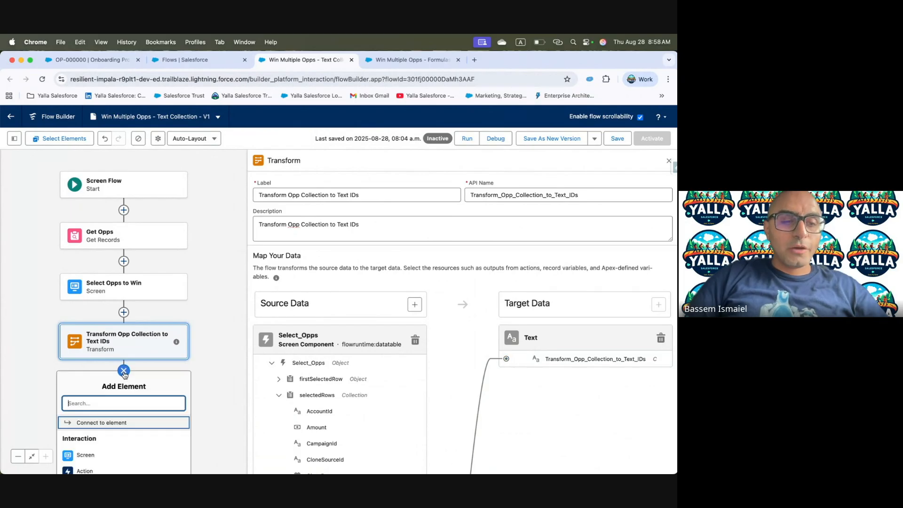
text(Update)
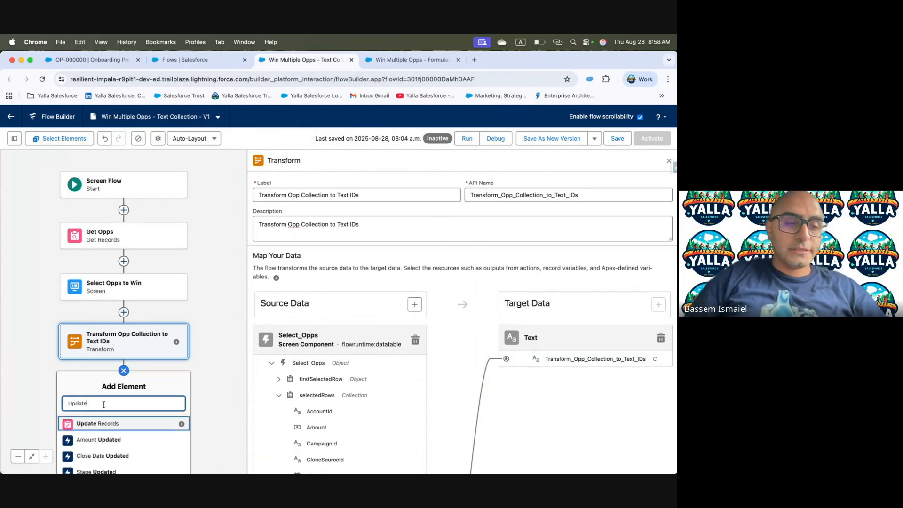
click(99, 423)
Copy the label Update Opps In Collection from the Trailhead challenge and apply it to the new Update Records element in the flow
key(ctrl+Left)
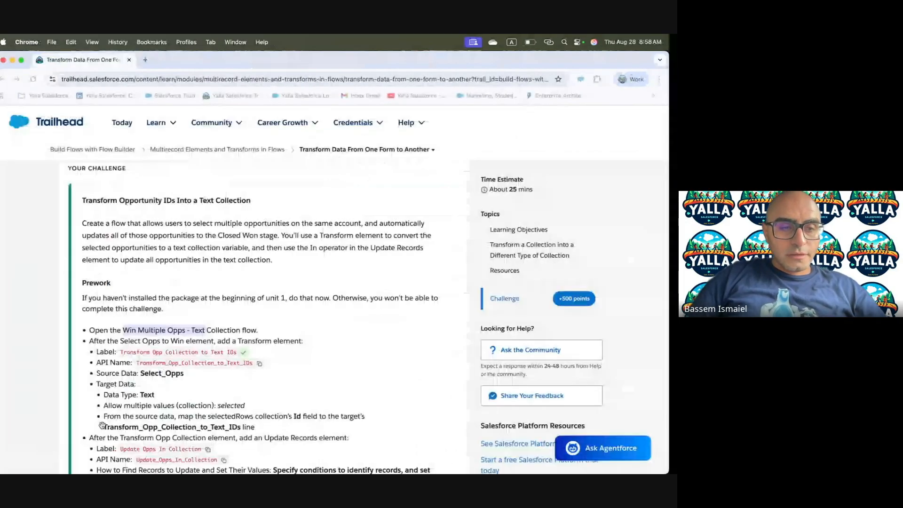
scroll(166, 402, down, 2)
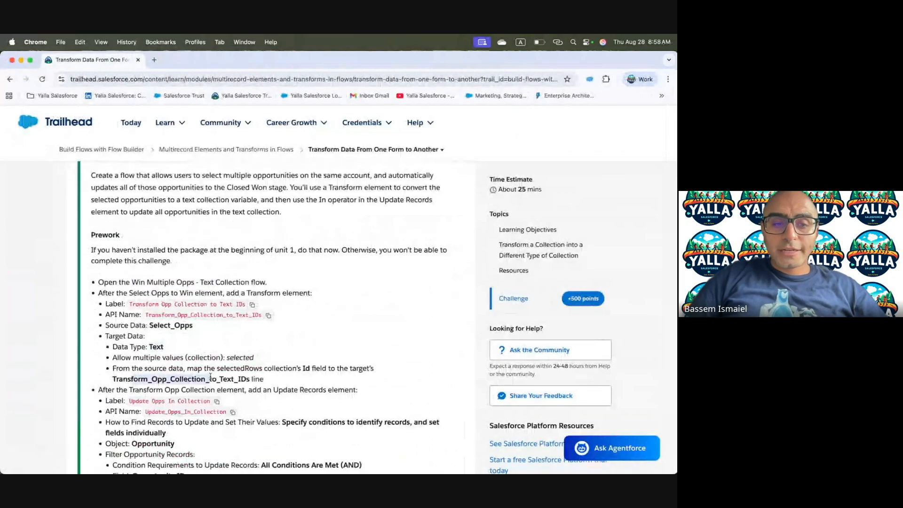
scroll(251, 376, down, 3)
scroll(251, 375, down, 1)
click(216, 319)
key(ctrl+Right)
click(382, 199)
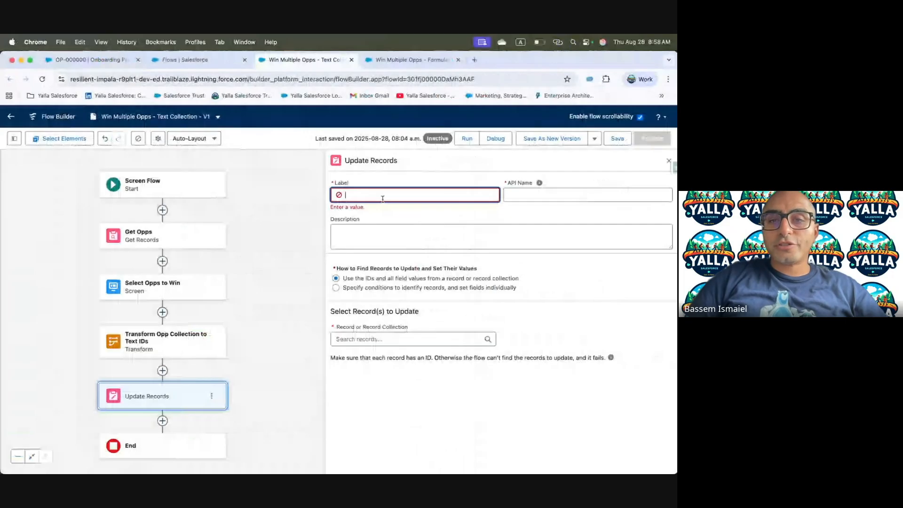
key(super+v)
click(382, 294)
click(373, 332)
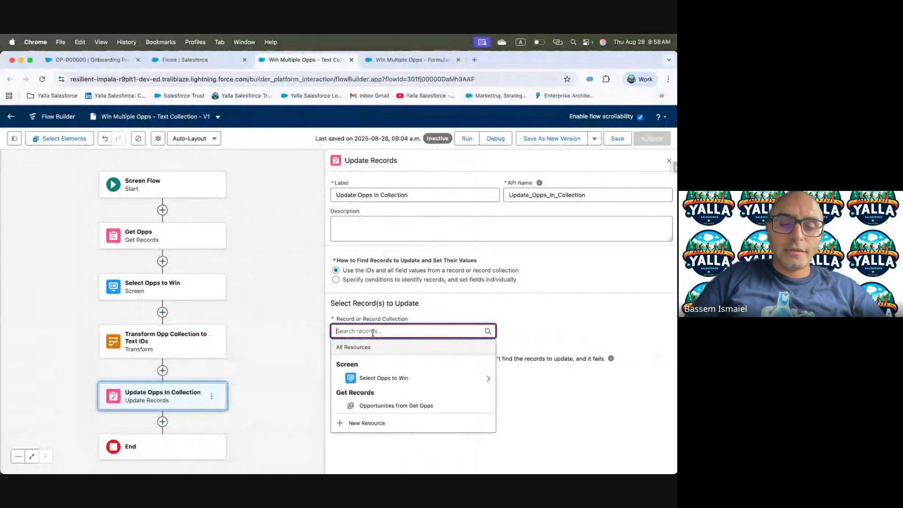
text(Opp)
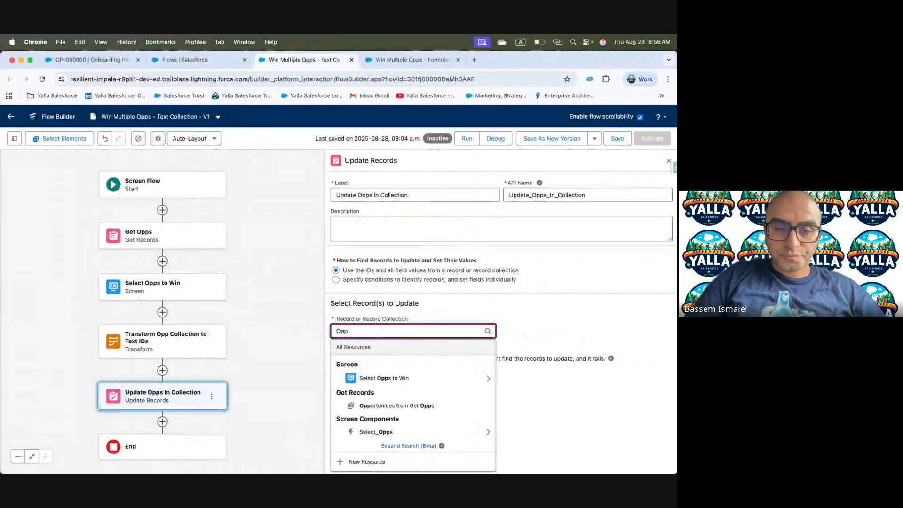
key(BackSpace)
key(BackSpace)
key(BackSpace)
Set the Update Records element to specify conditions and set fields individually, with Opportunity as the object
click(391, 279)
click(368, 330)
text(Oppo)
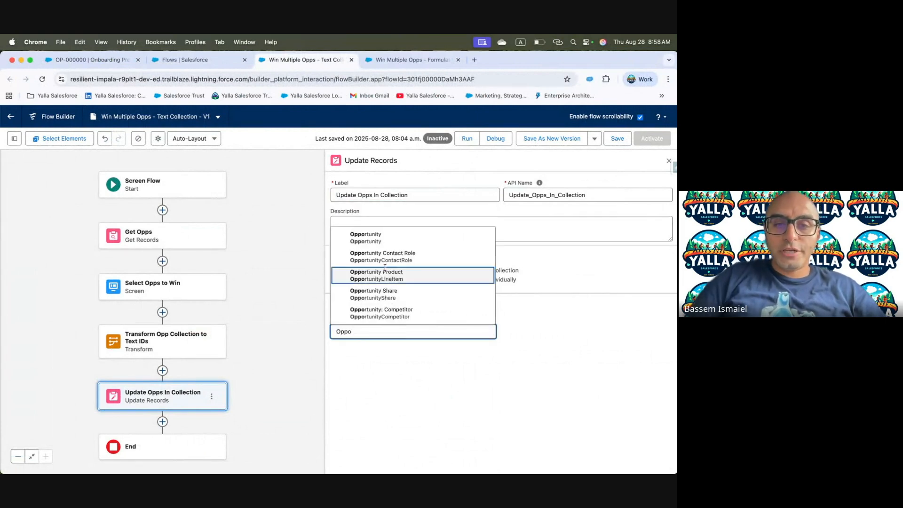
click(371, 236)
Following the Trailhead instructions, filter the records to update where Opportunity ID is In Transform Opp Collection to Text IDs
key(ctrl+Left)
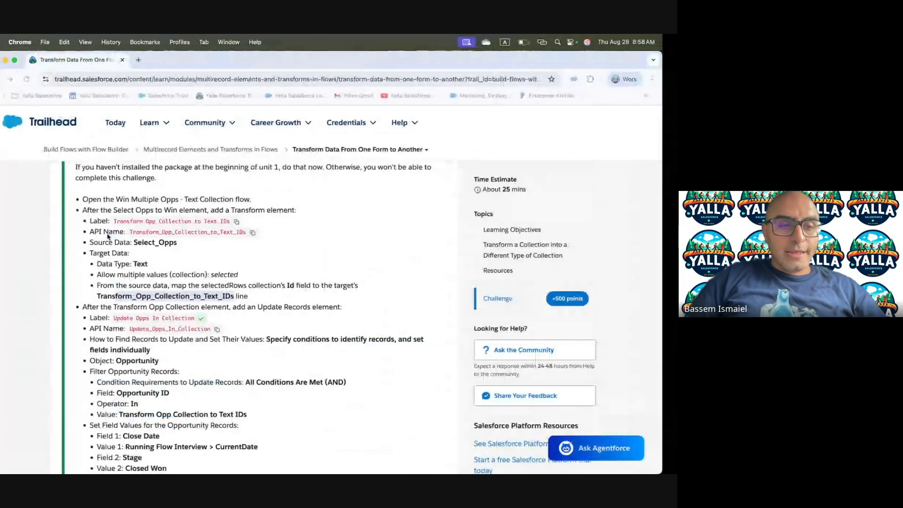
scroll(108, 236, down, 3)
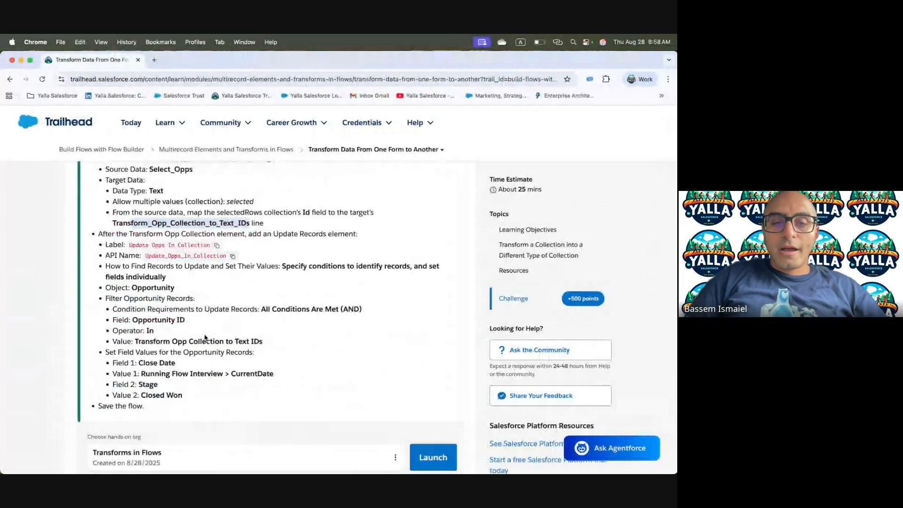
key(ctrl+Right)
text(Id)
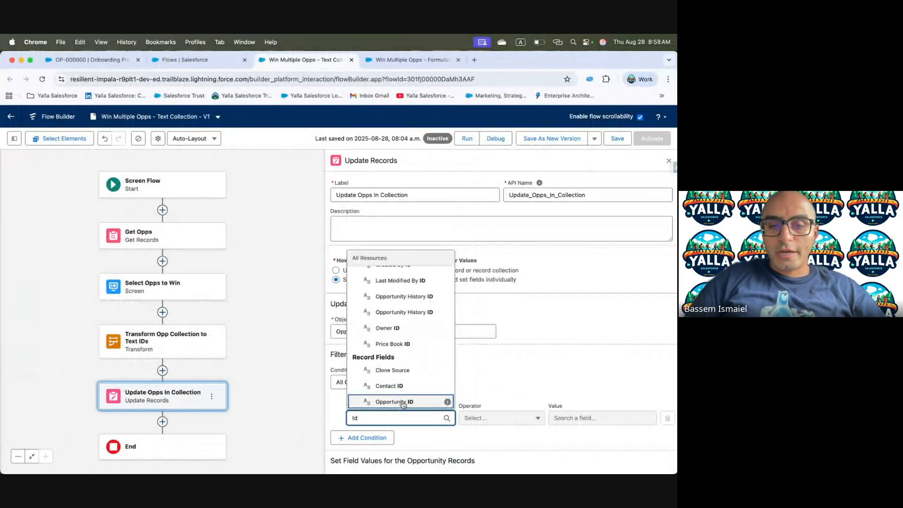
click(403, 402)
click(498, 418)
click(496, 392)
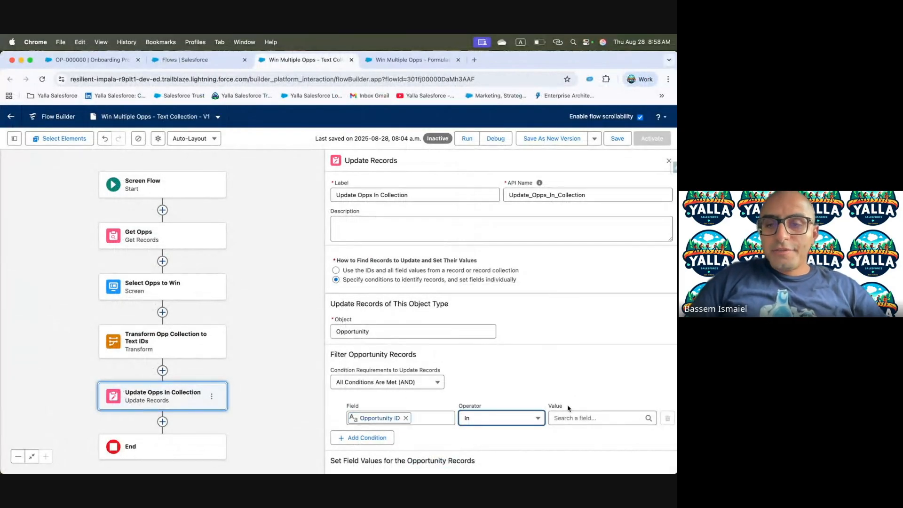
click(568, 417)
text(Tra)
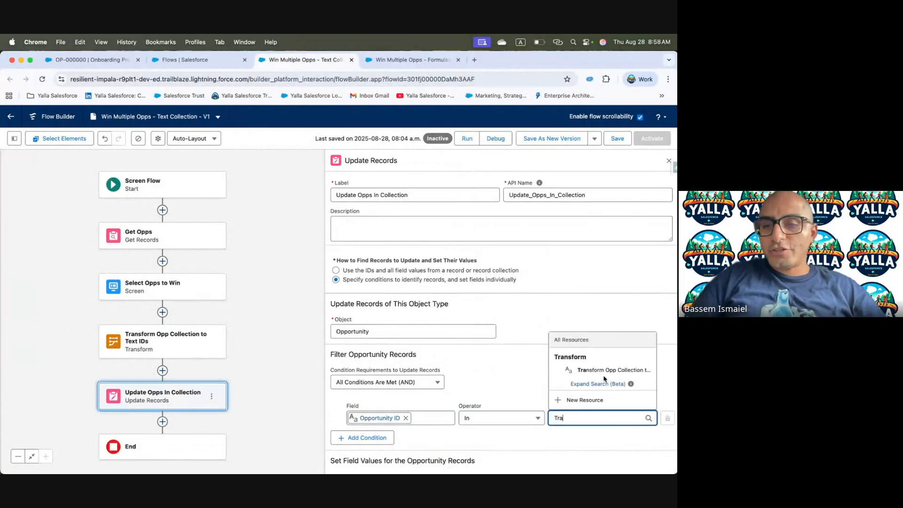
click(604, 370)
Set the opportunity records' Close Date field to Running Flow Interview > CurrentDate
scroll(606, 376, down, 2)
click(374, 441)
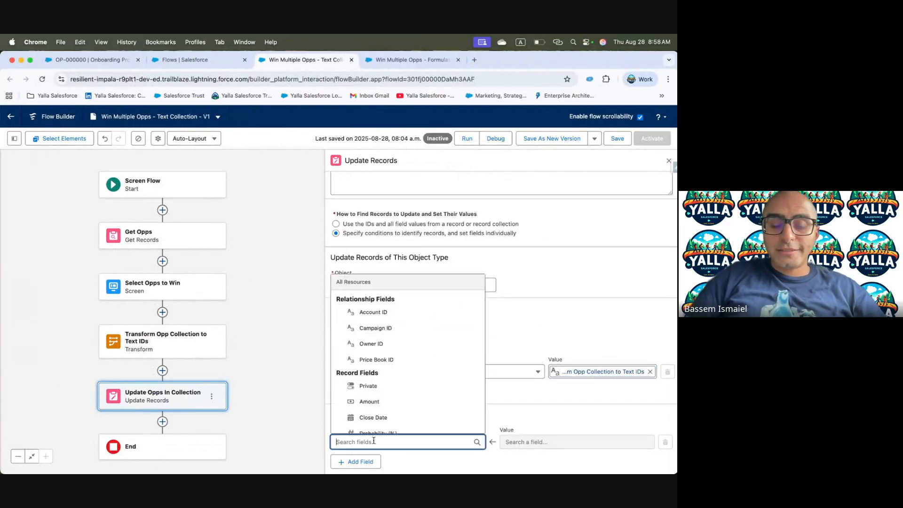
text(Clo)
click(374, 426)
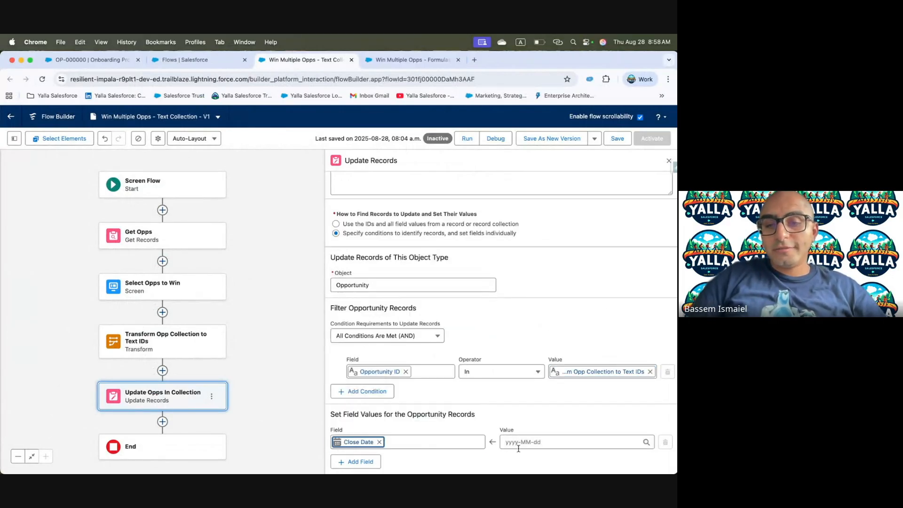
click(539, 442)
scroll(637, 371, down, 2)
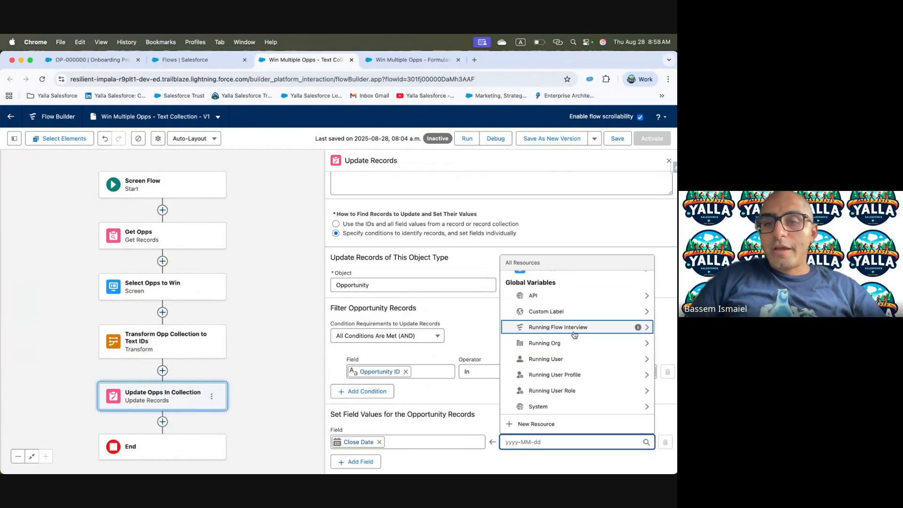
click(574, 334)
click(536, 374)
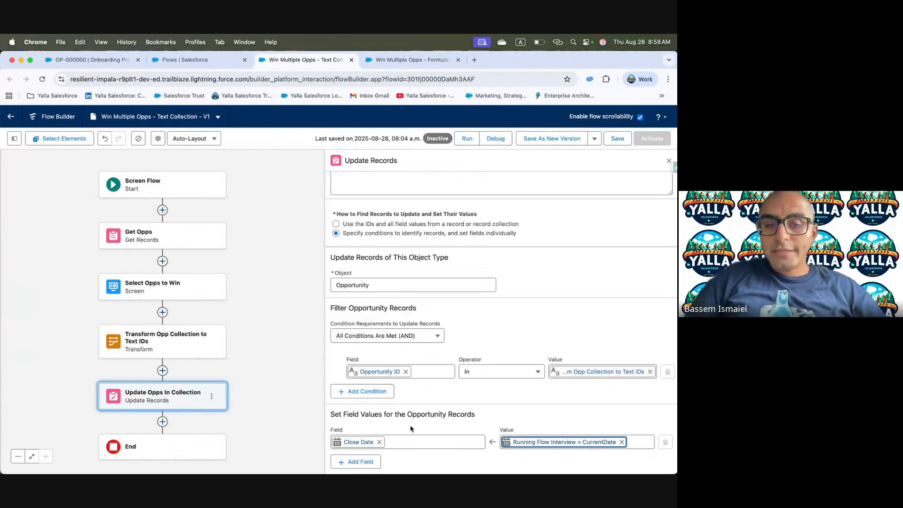
Add a second field assignment that sets the opportunity records' Stage to Closed Won
click(359, 462)
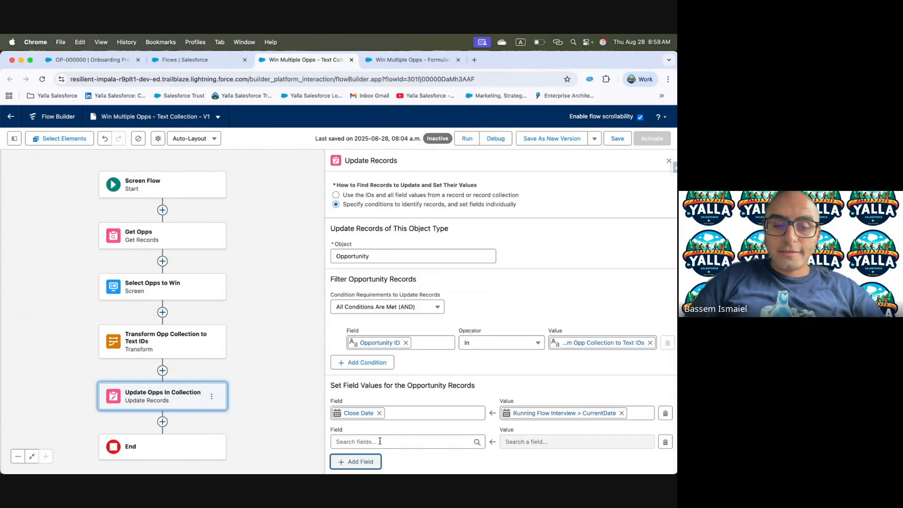
text(Stag)
key(Down)
key(Return)
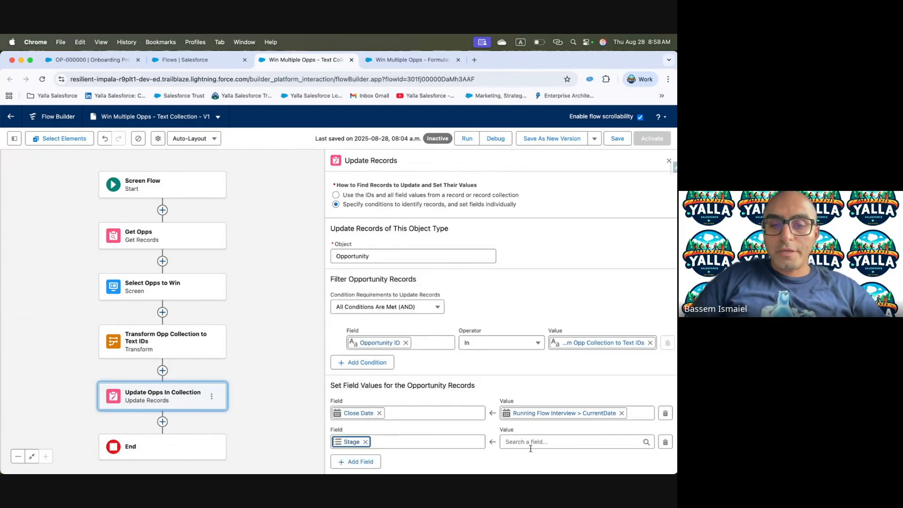
click(533, 448)
text(Clos)
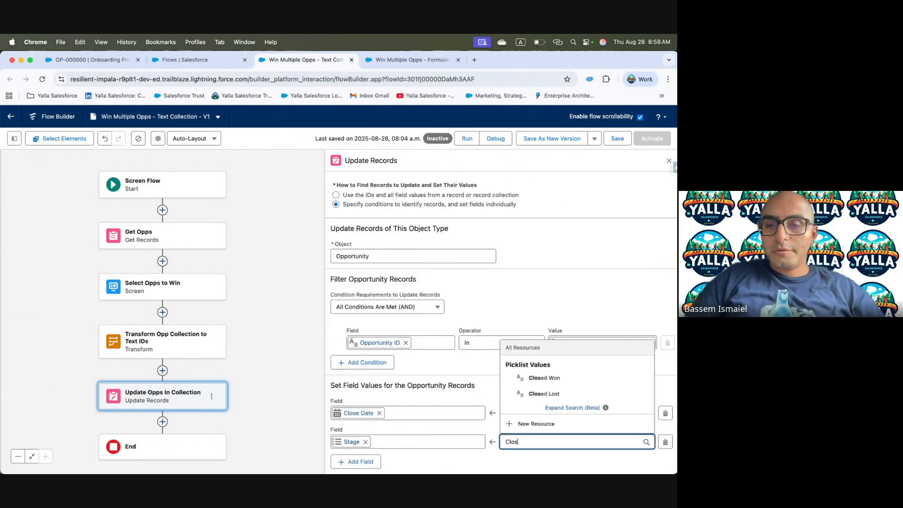
click(542, 384)
Review the filter and field-value requirements in the Trailhead challenge, and save the Win Multiple Opps - Text Collection flow
key(ctrl+Left)
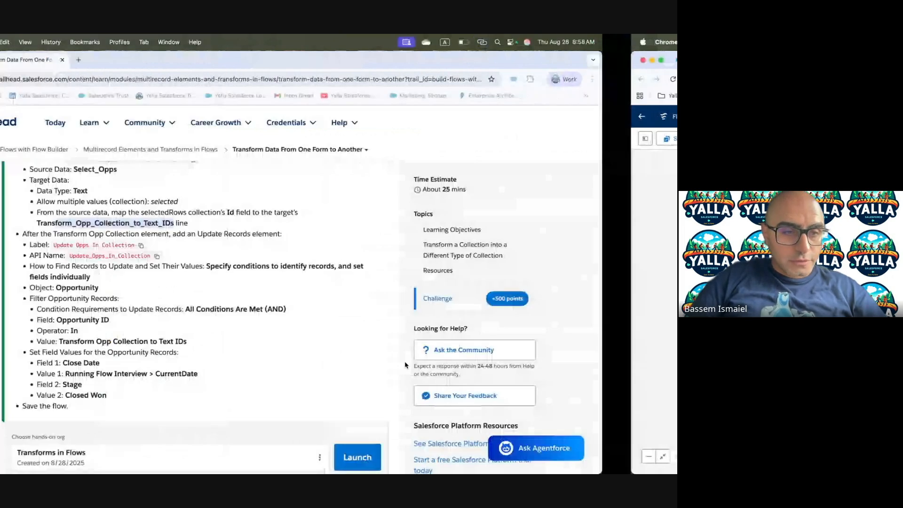
drag(132, 320, 267, 342)
drag(139, 363, 348, 375)
click(145, 384)
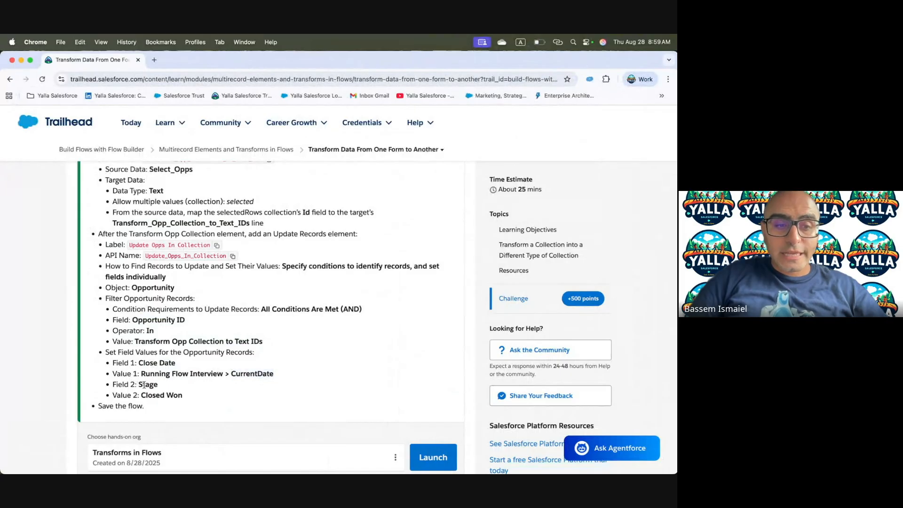
key(ctrl+Right)
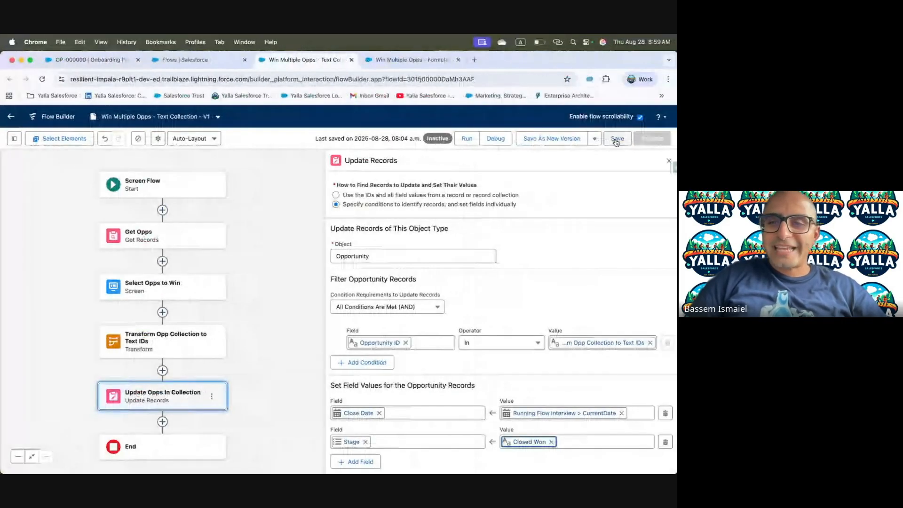
click(616, 139)
Return to the Trailhead page and submit the Transform Data From One Form to Another challenge for checking
key(ctrl+Left)
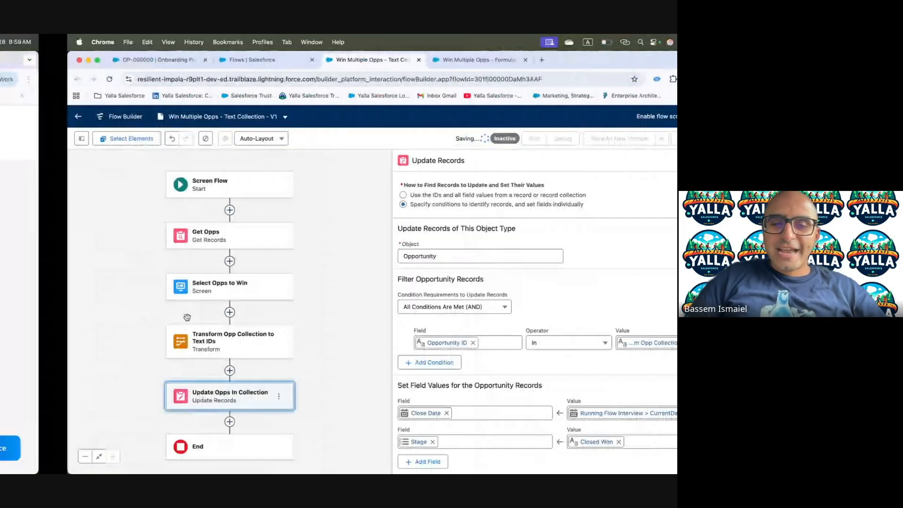
scroll(319, 401, down, 10)
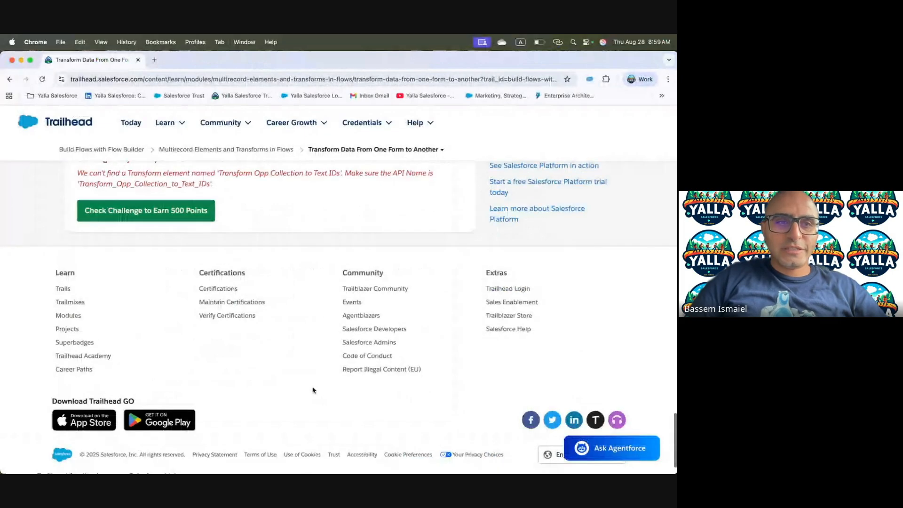
scroll(312, 389, up, 3)
click(184, 291)
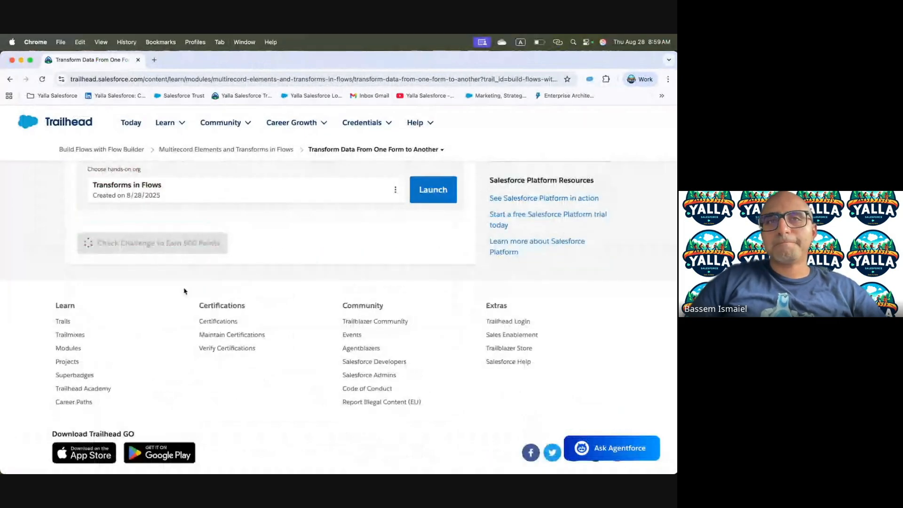
key(ctrl+Right)
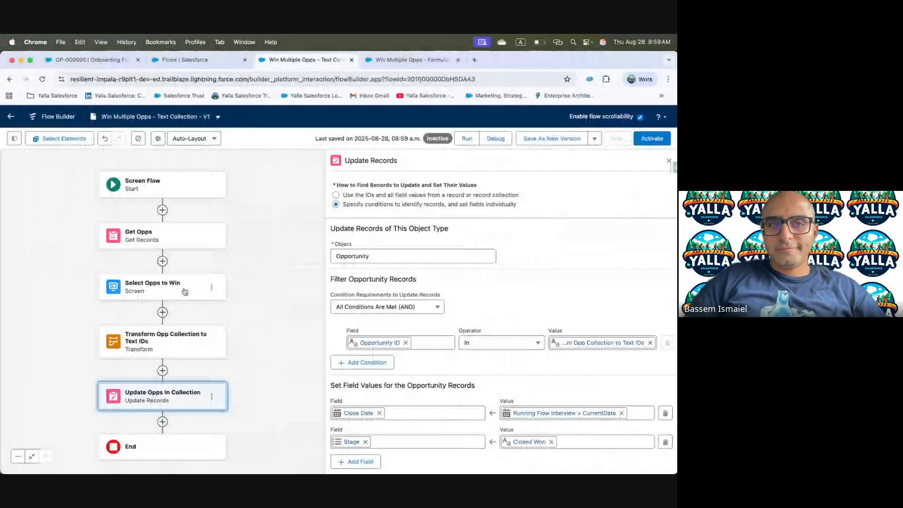
key(ctrl+Left)
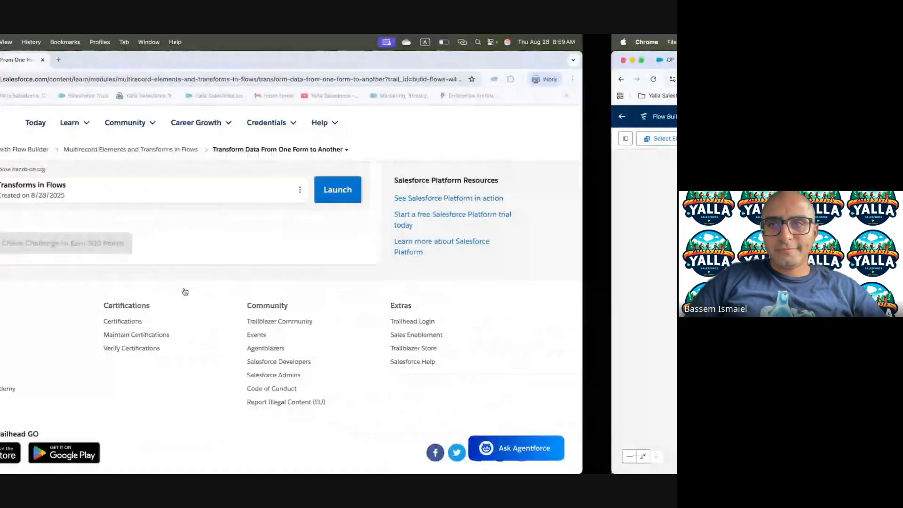